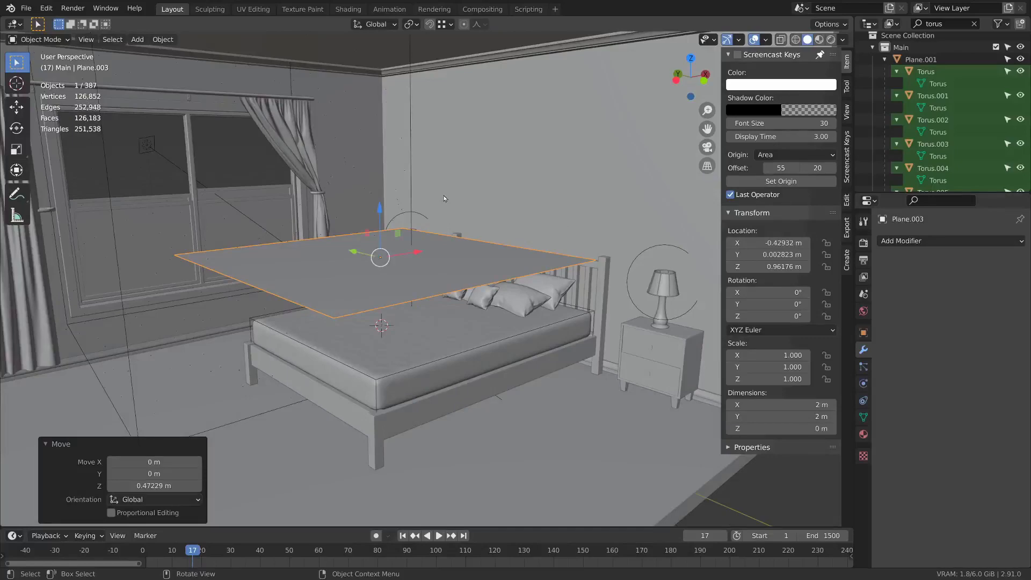
# Step: Subdivide the flat plane above the bed repeatedly, one cut at a time, until it has 1,024 faces
pyautogui.press('Tab')
pyautogui.rightClick(525, 205)
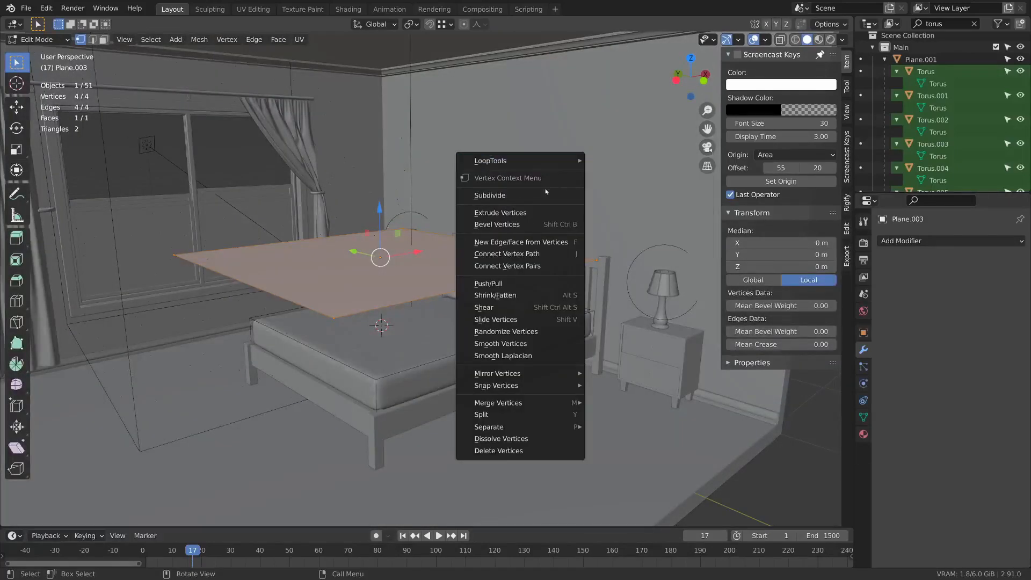
pyautogui.click(525, 195)
pyautogui.moveTo(525, 195); pyautogui.dragTo(542, 235, button='middle')
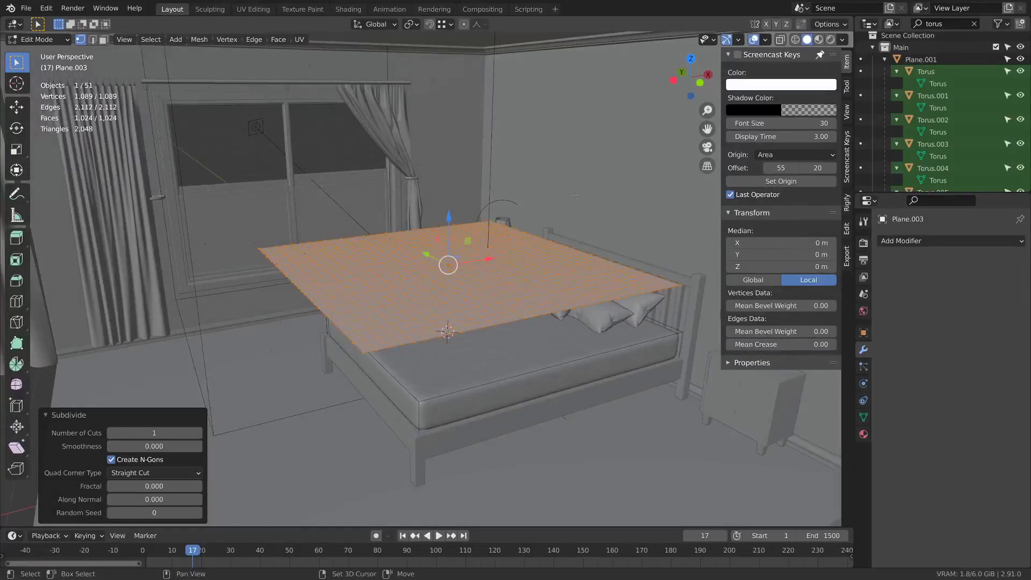
pyautogui.moveTo(576, 196); pyautogui.dragTo(612, 185, button='middle')
pyautogui.press('Tab')
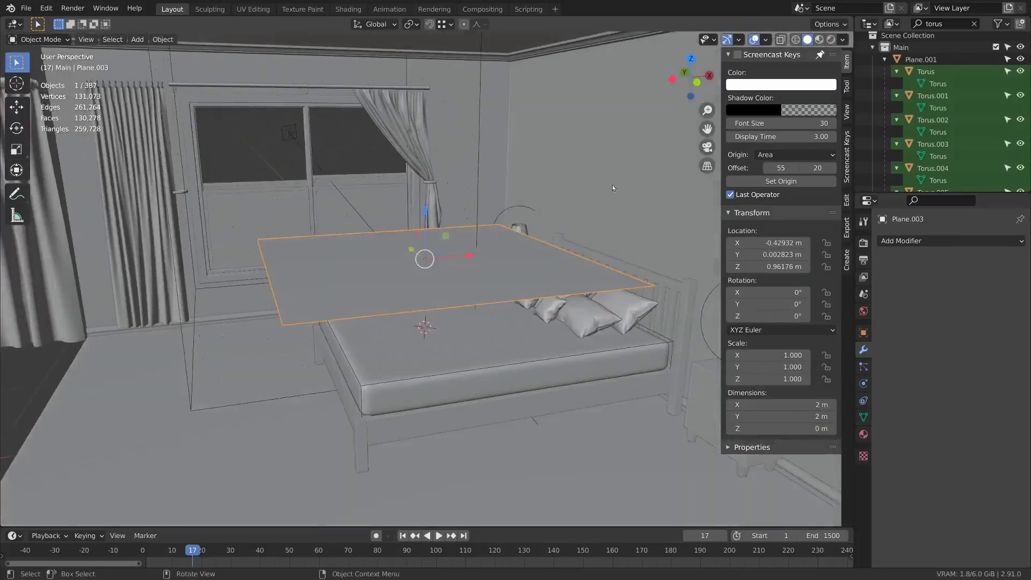
pyautogui.rightClick(578, 177)
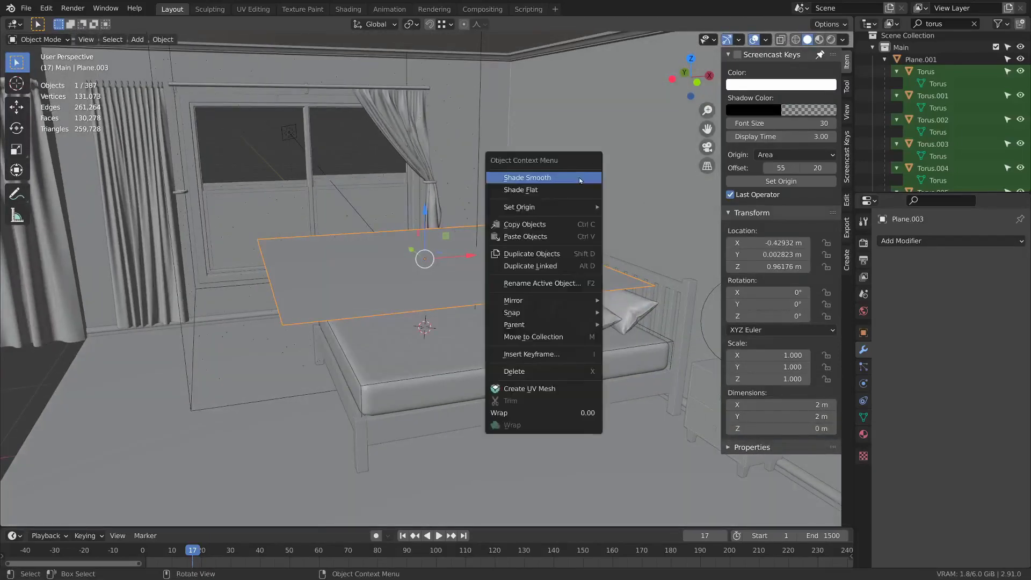
pyautogui.press('Escape')
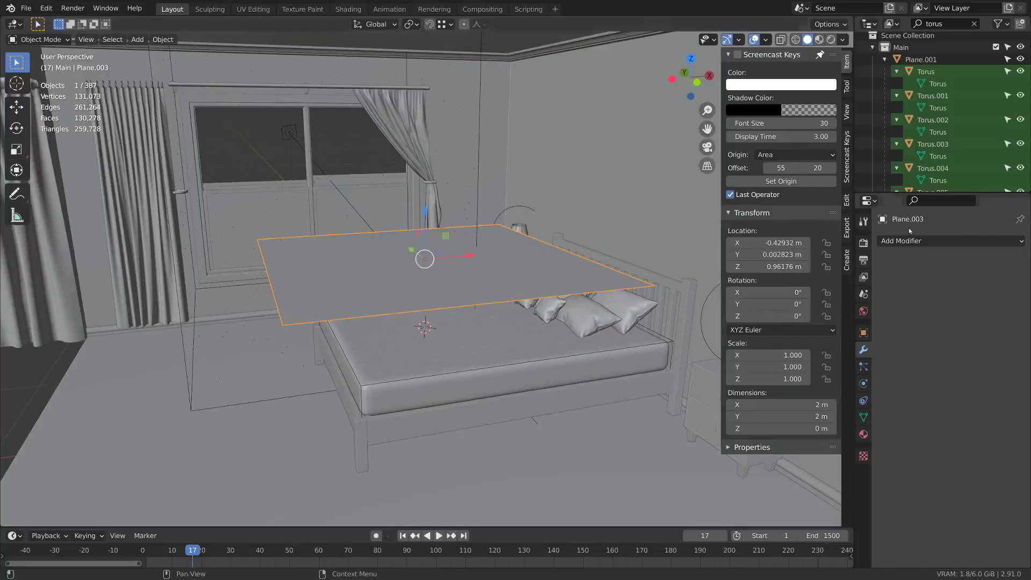
# Step: Add a Cloth modifier to the plane above the bed and return the timeline to frame 0
pyautogui.click(969, 240)
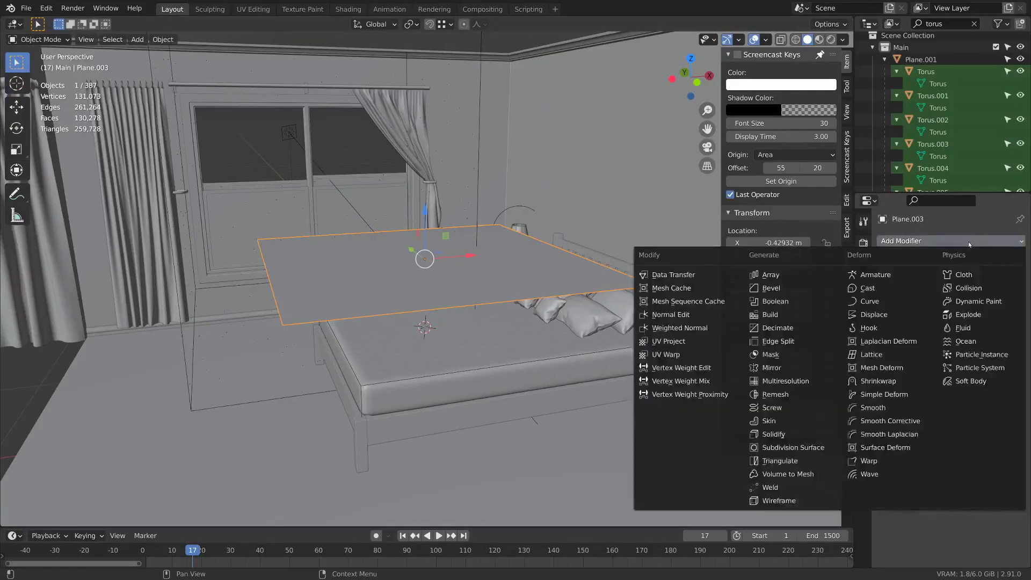
pyautogui.click(972, 276)
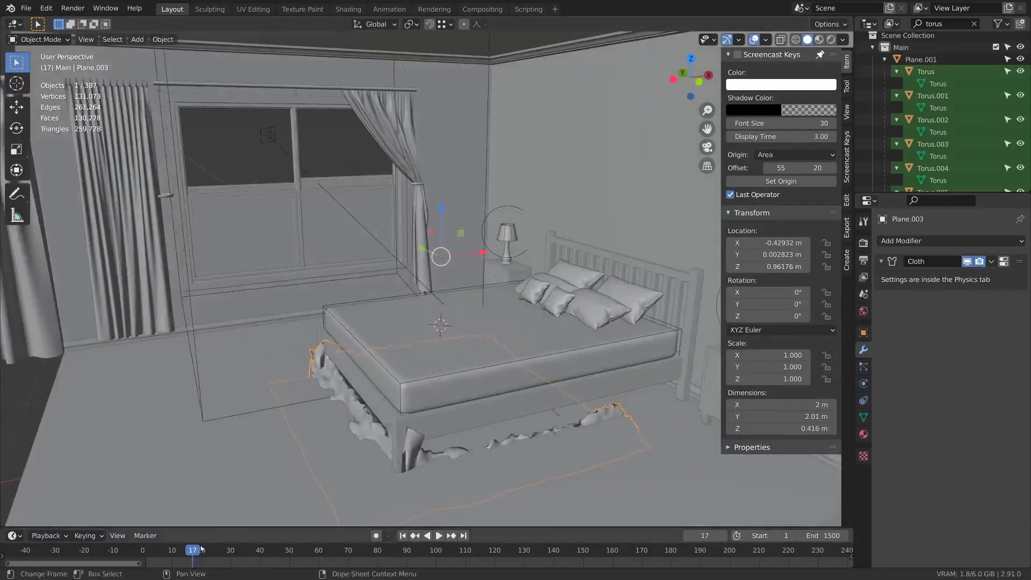
pyautogui.moveTo(197, 553); pyautogui.dragTo(142, 552)
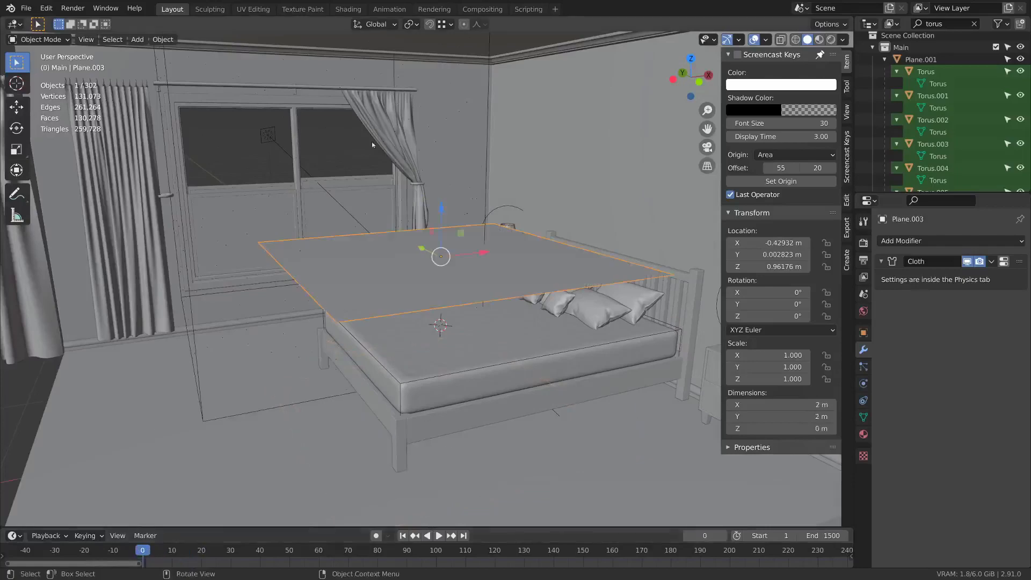
# Step: Inspect the simplified mattress object, its mesh and its Collision modifier
pyautogui.moveTo(488, 383); pyautogui.dragTo(480, 361, button='middle')
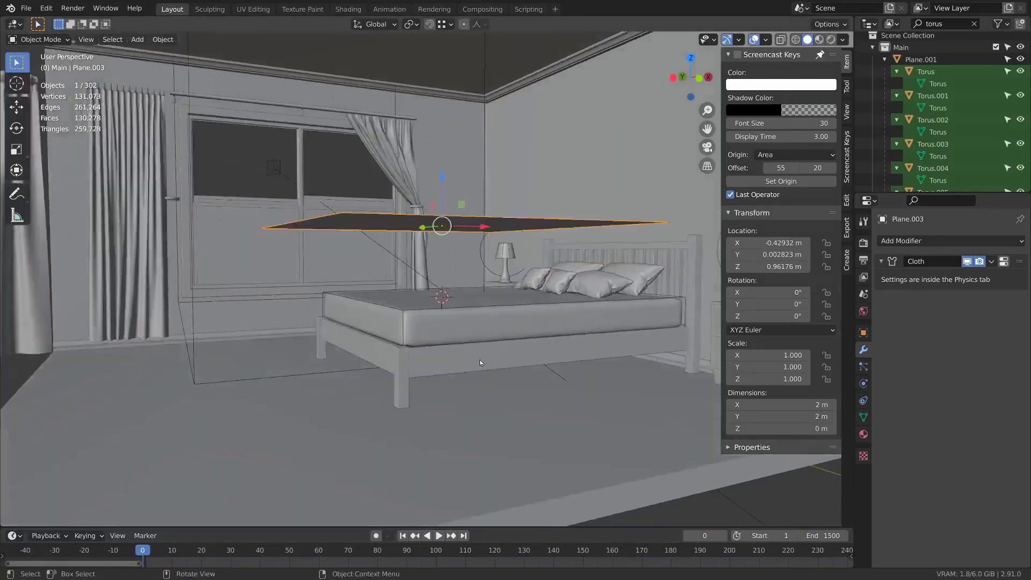
pyautogui.click(404, 313)
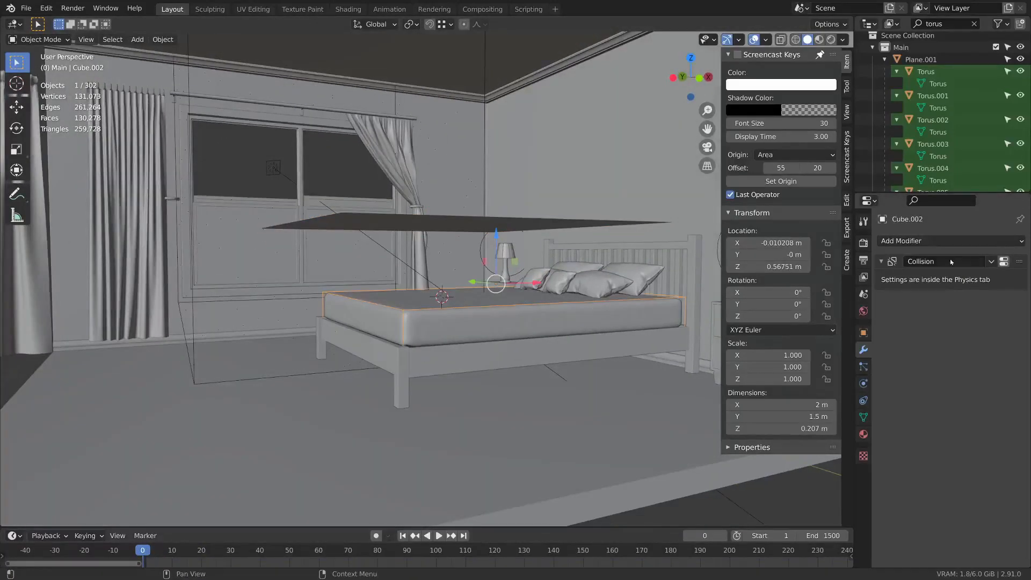
pyautogui.press('g')
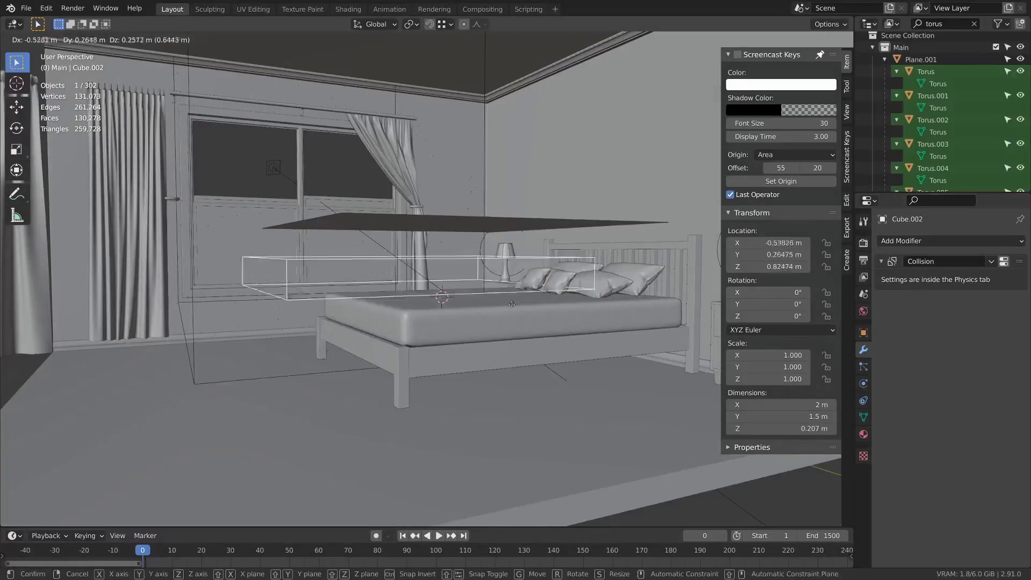
pyautogui.press('Escape')
pyautogui.press('Tab')
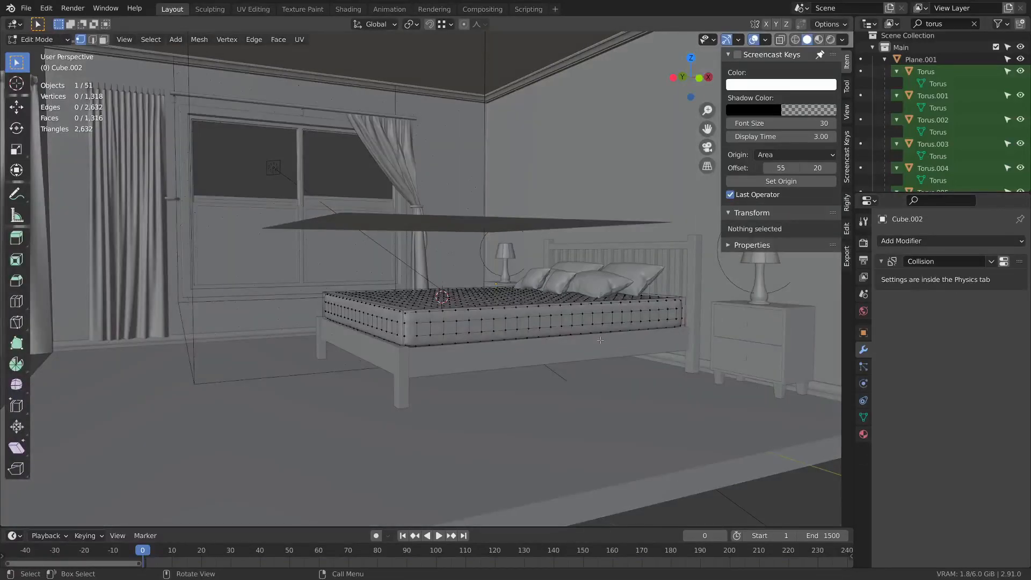
pyautogui.press('a')
pyautogui.press('g')
pyautogui.press('Escape')
pyautogui.press('Tab')
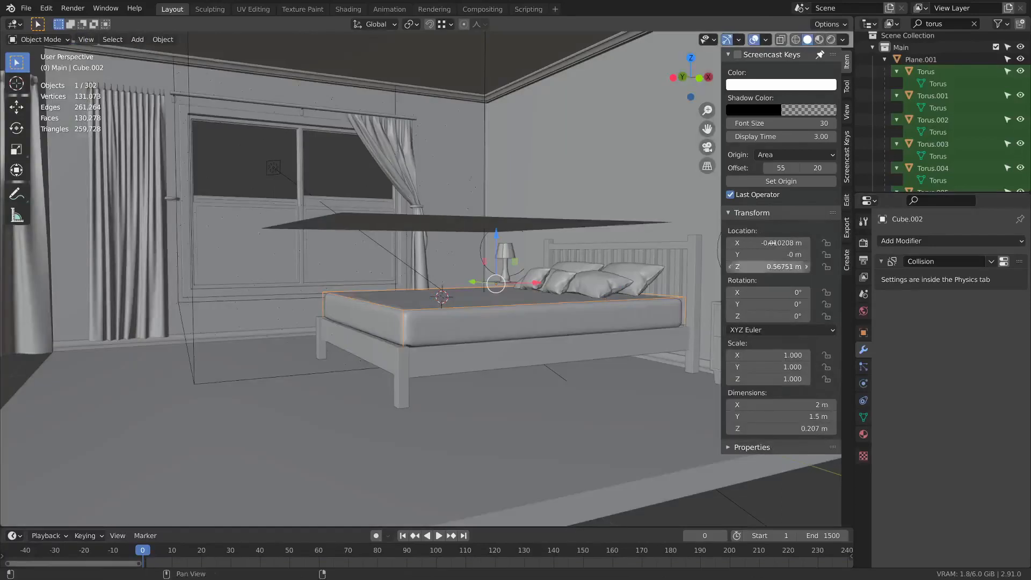
pyautogui.click(1008, 263)
# Step: Review the plane's cloth physics settings and play the simulation to watch it fall onto the bed
pyautogui.scroll(-3, 946, 365)
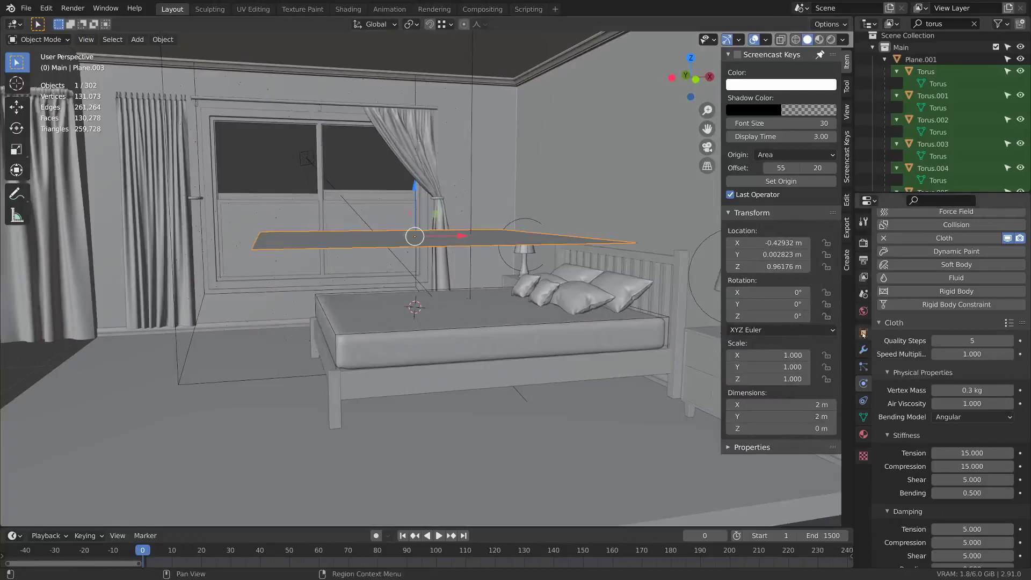
pyautogui.scroll(-3, 956, 291)
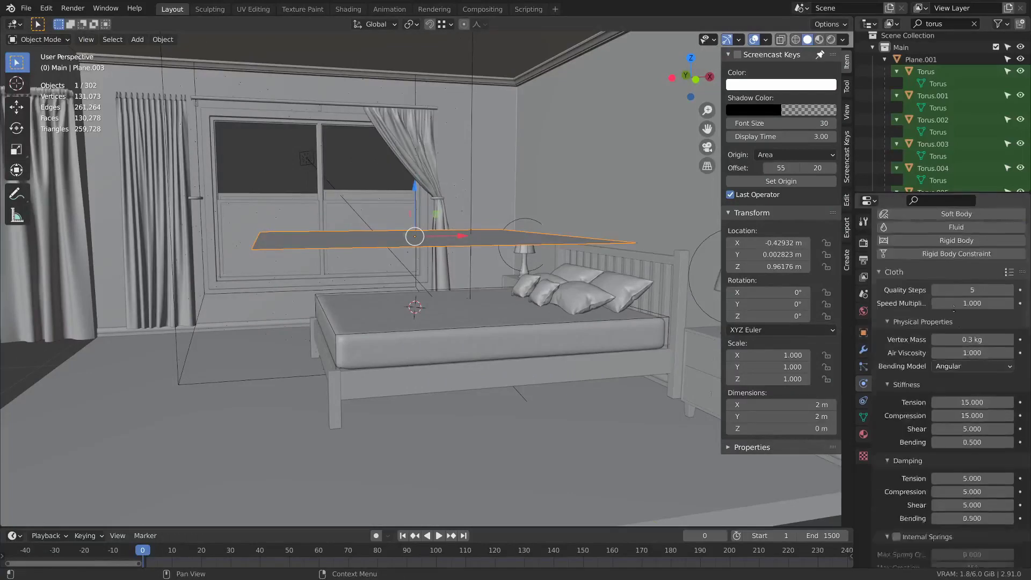
pyautogui.press('space')
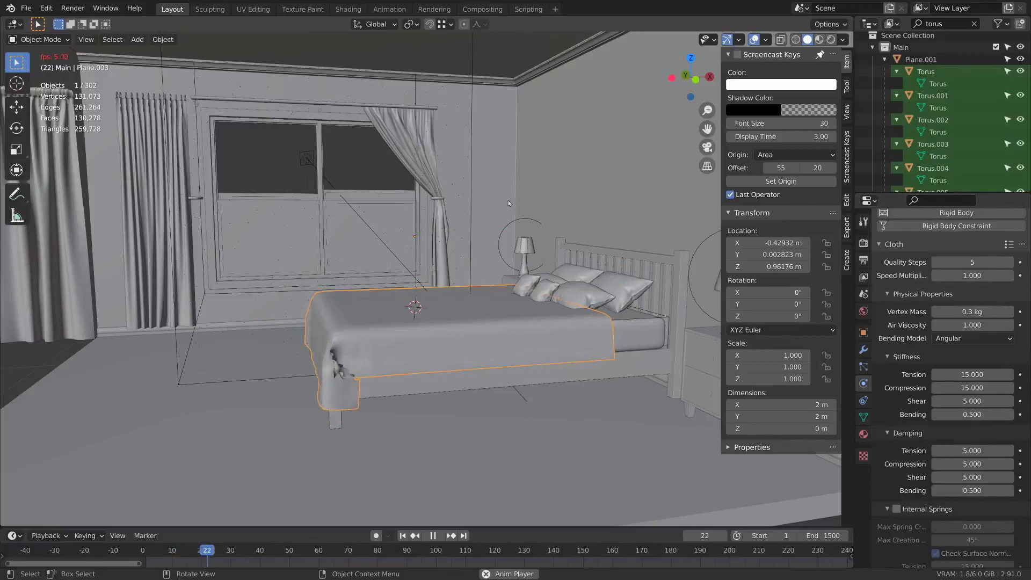
pyautogui.press('space')
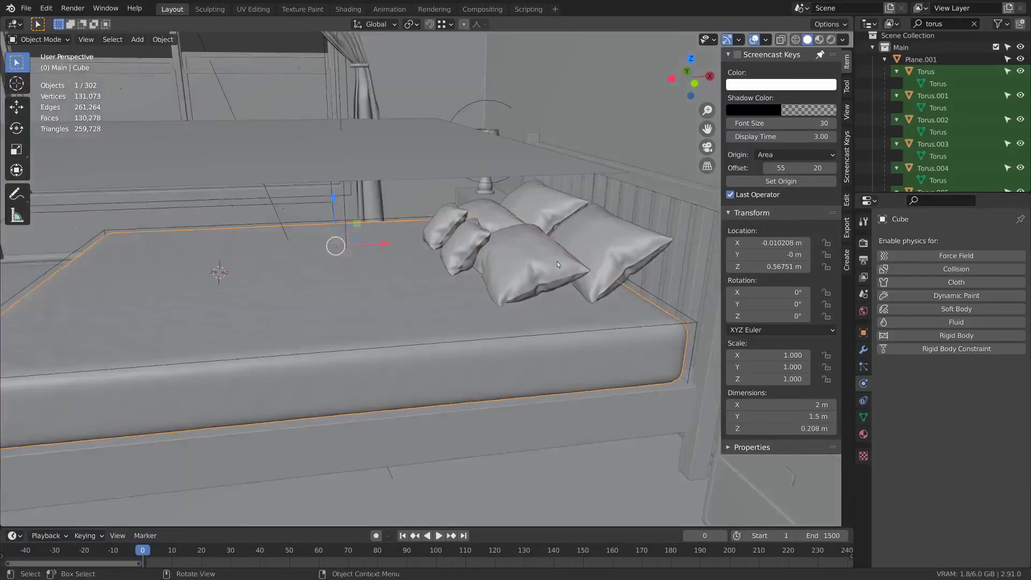
# Step: Enable Collision physics on the front square pillow, the pillow behind it and the two small pillows
pyautogui.click(499, 254)
pyautogui.click(936, 273)
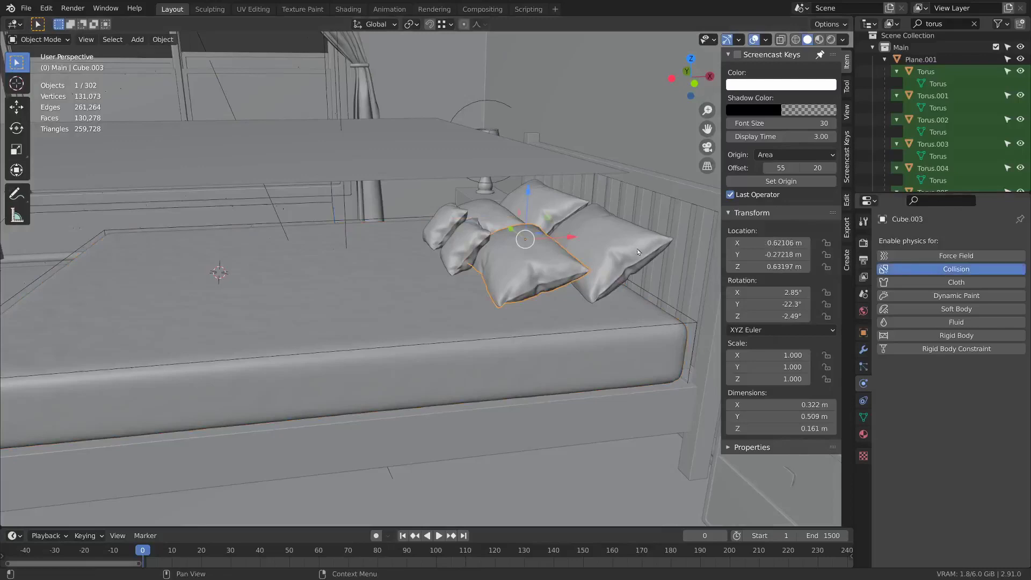
pyautogui.click(482, 212)
pyautogui.click(958, 269)
pyautogui.click(450, 245)
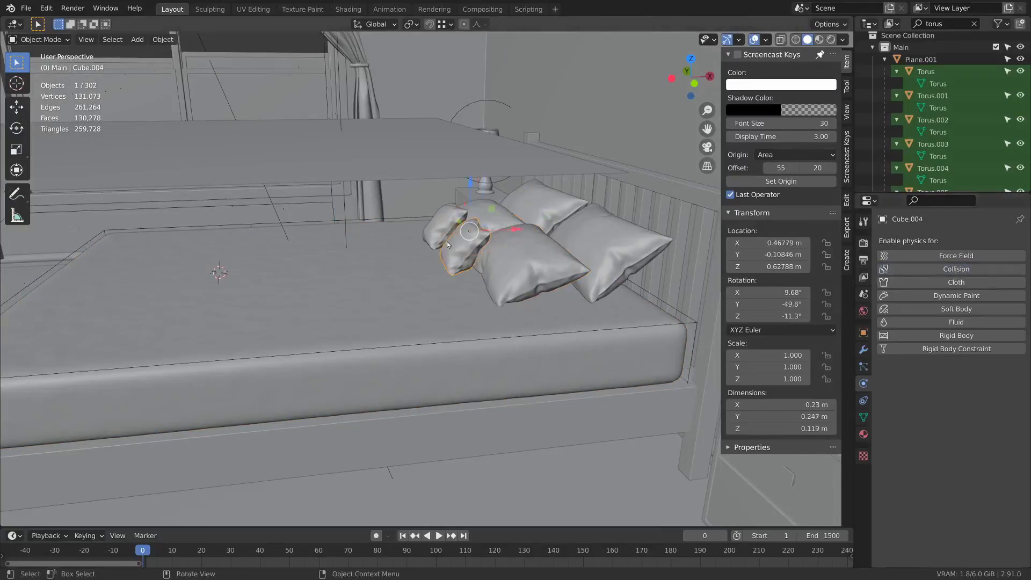
pyautogui.click(955, 269)
pyautogui.click(441, 224)
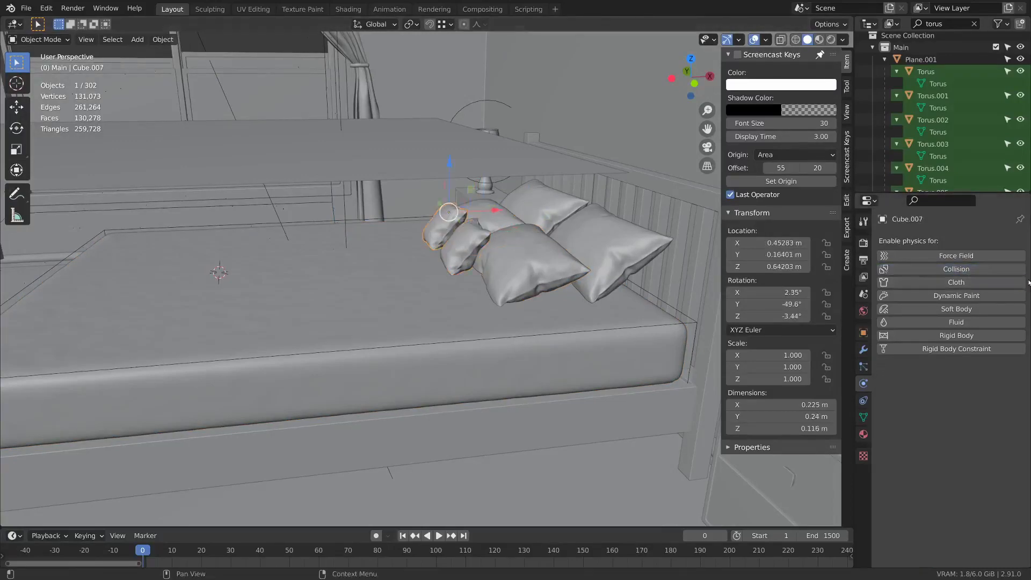
pyautogui.click(956, 269)
# Step: Play the cloth simulation over the pillows to frame 18 and examine the gap between cloth and mattress
pyautogui.press('space')
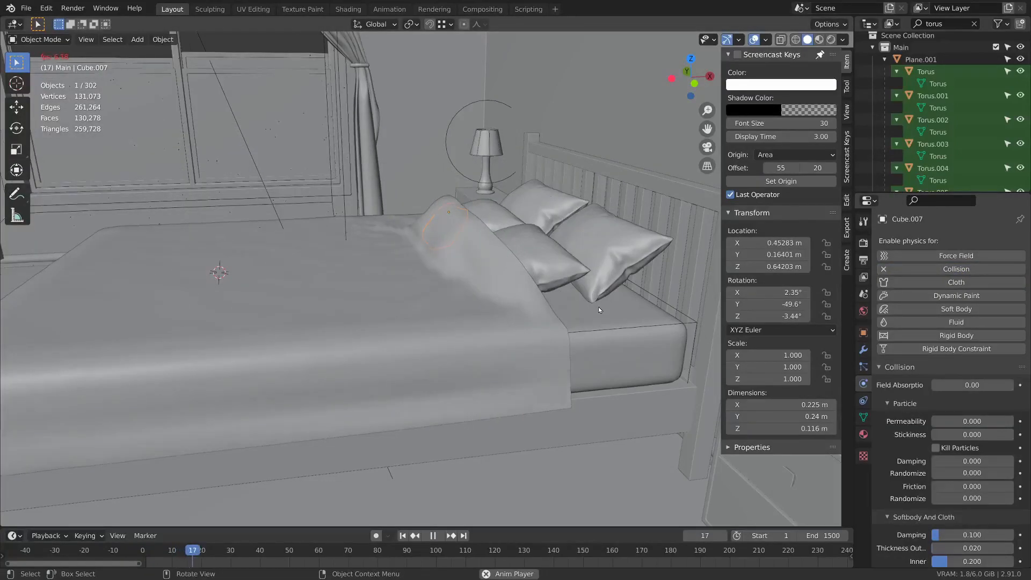
pyautogui.press('space')
pyautogui.moveTo(598, 307); pyautogui.dragTo(365, 269, button='middle')
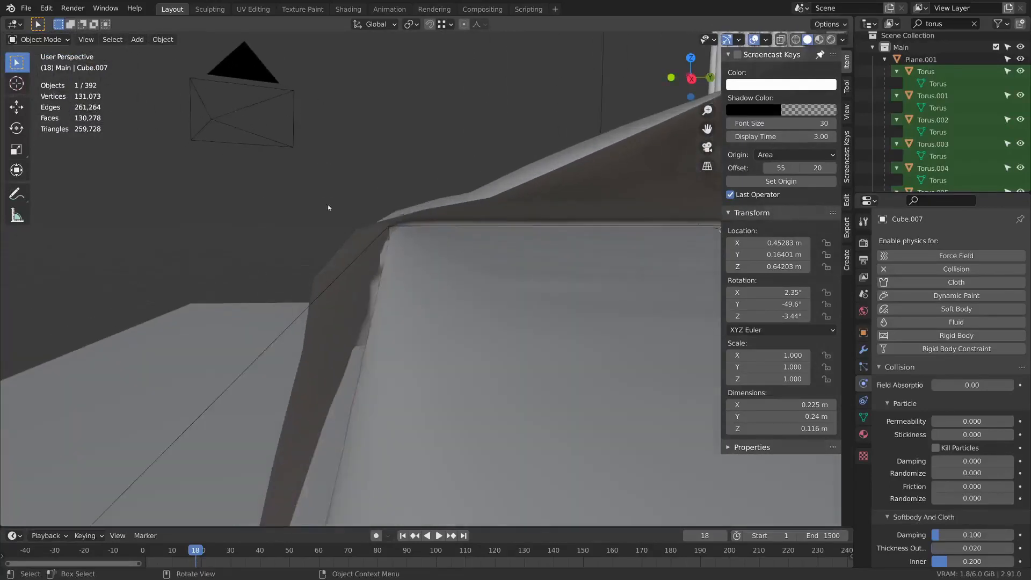
# Step: Set the cloth plane's object collision distance to 0.003 m
pyautogui.scroll(-2, 951, 418)
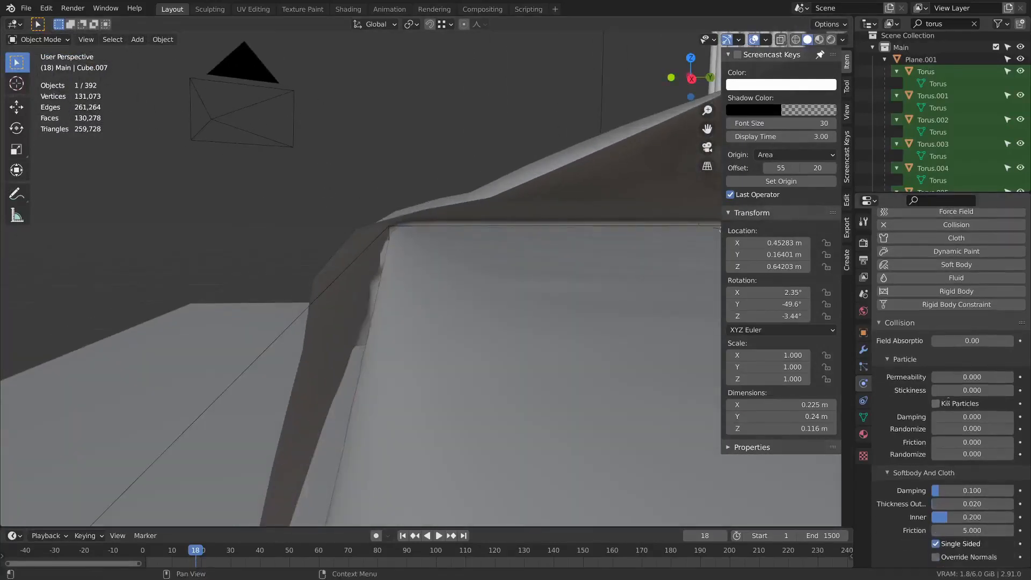
pyautogui.moveTo(948, 401); pyautogui.dragTo(947, 406, button='middle')
pyautogui.click(468, 193)
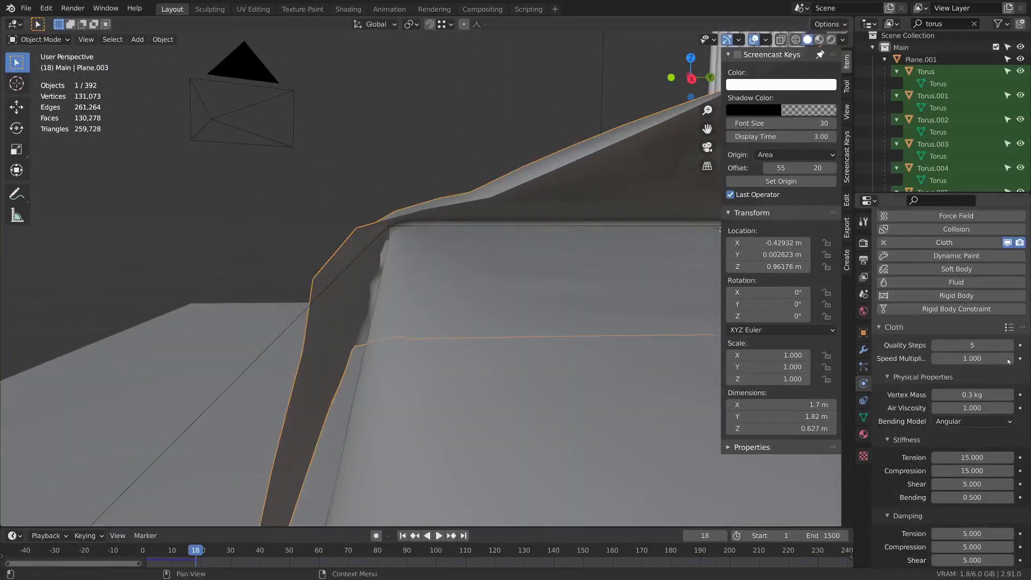
pyautogui.scroll(-5, 957, 463)
pyautogui.scroll(-12, 956, 462)
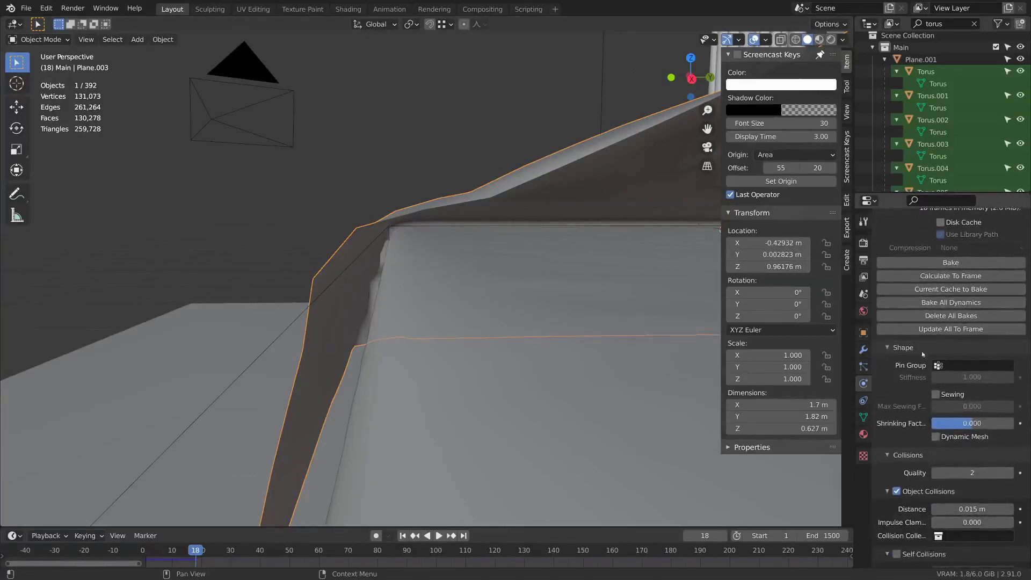
pyautogui.scroll(-4, 959, 482)
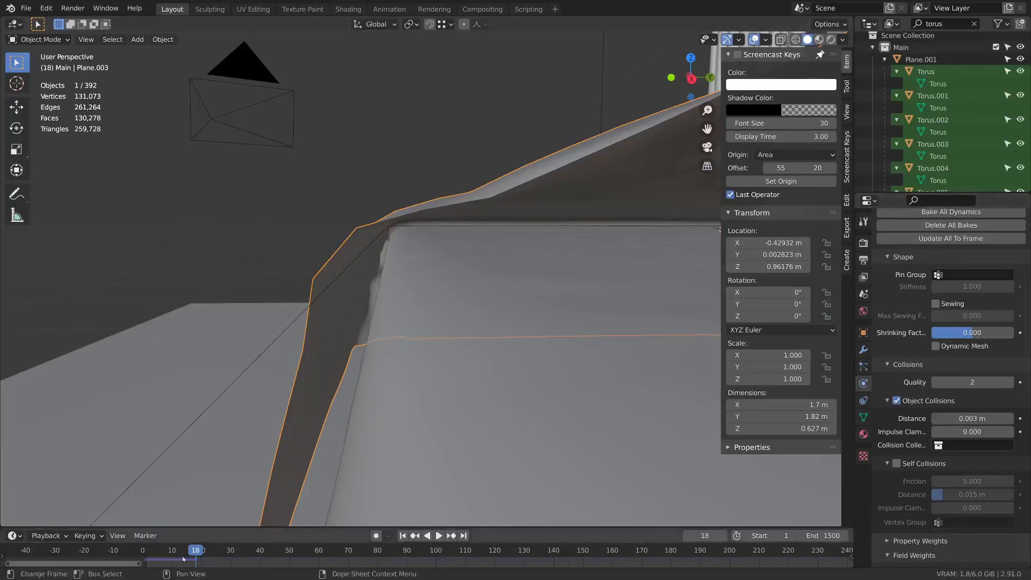
# Step: Replay the simulation from the start and examine how closely the cloth follows the mattress edge
pyautogui.hotkey('shift', 'Left')
pyautogui.press('space')
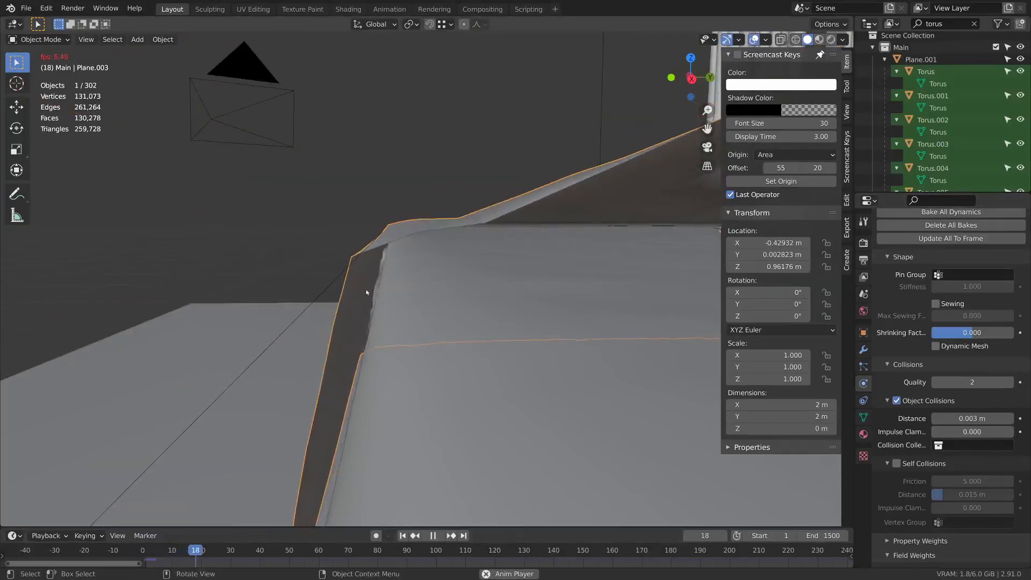
pyautogui.moveTo(365, 289); pyautogui.dragTo(370, 291, button='middle')
pyautogui.press('space')
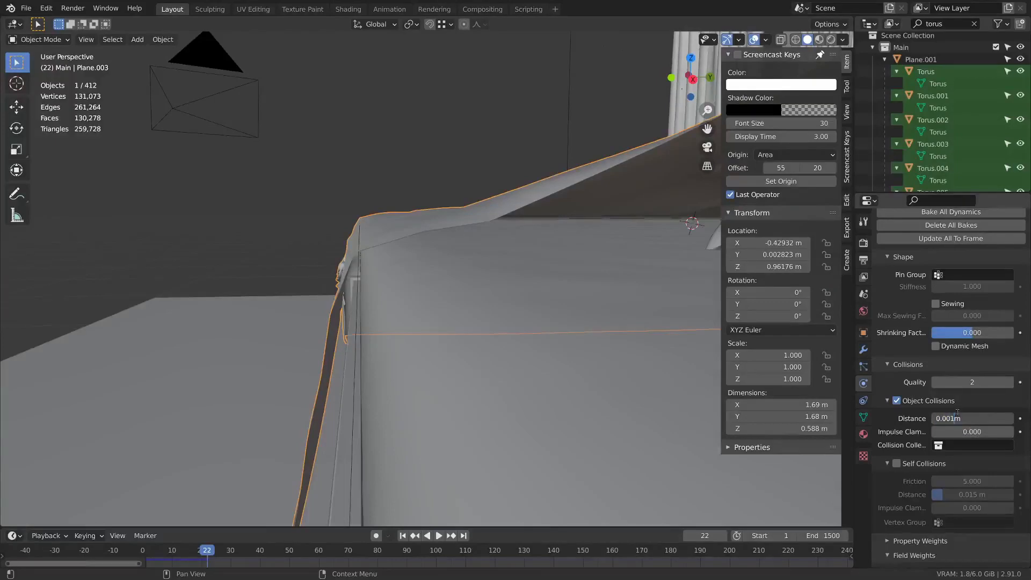
# Step: Set the cloth plane's object collision distance to 0.001 m and run the simulation briefly to frame 29
pyautogui.press('Return')
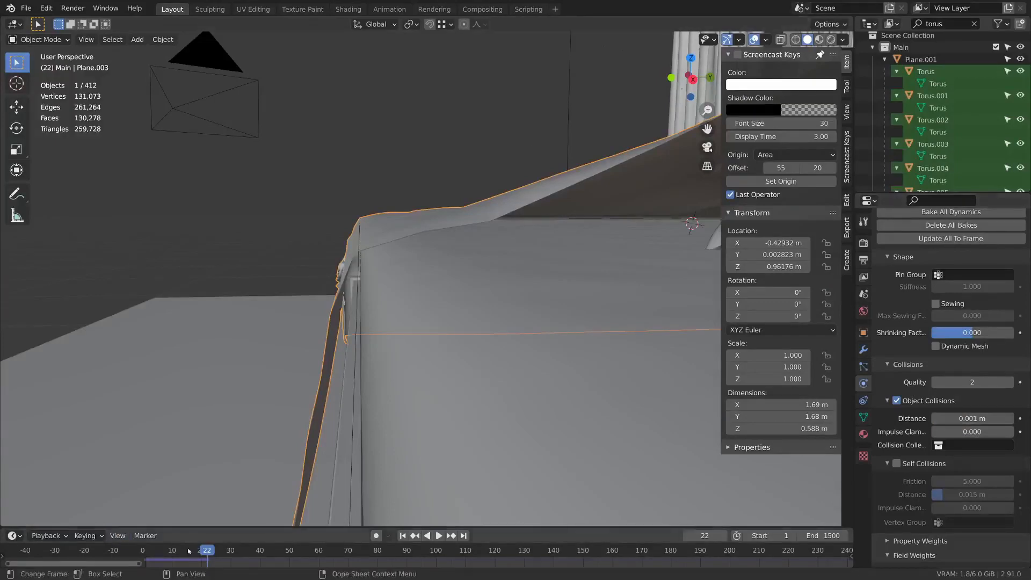
pyautogui.press('space')
pyautogui.press('space')
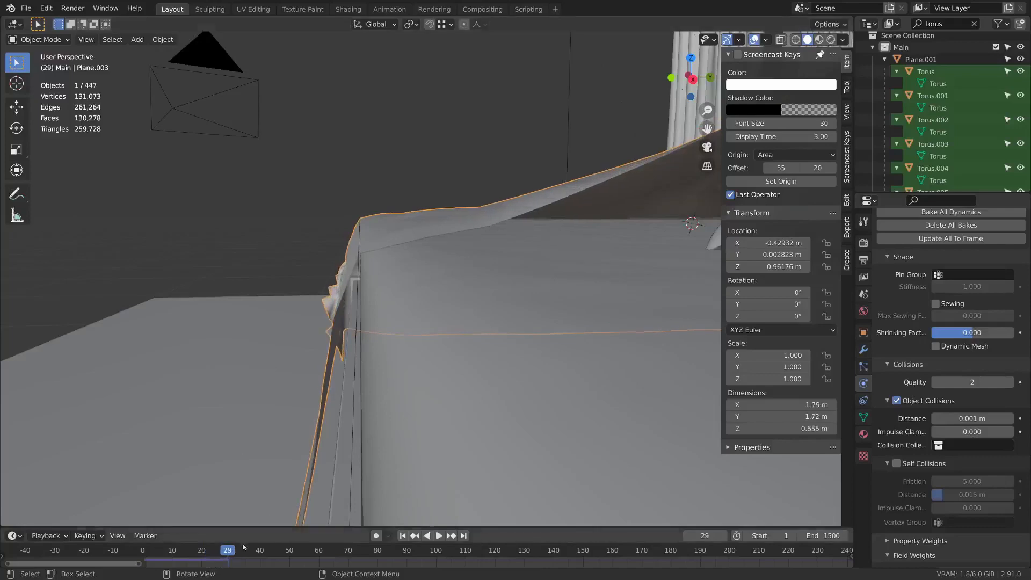
# Step: Replay the simulation from the start, examine the cloth's drape over the mattress and pillows, and return to frame 0
pyautogui.hotkey('shift', 'Left')
pyautogui.press('space')
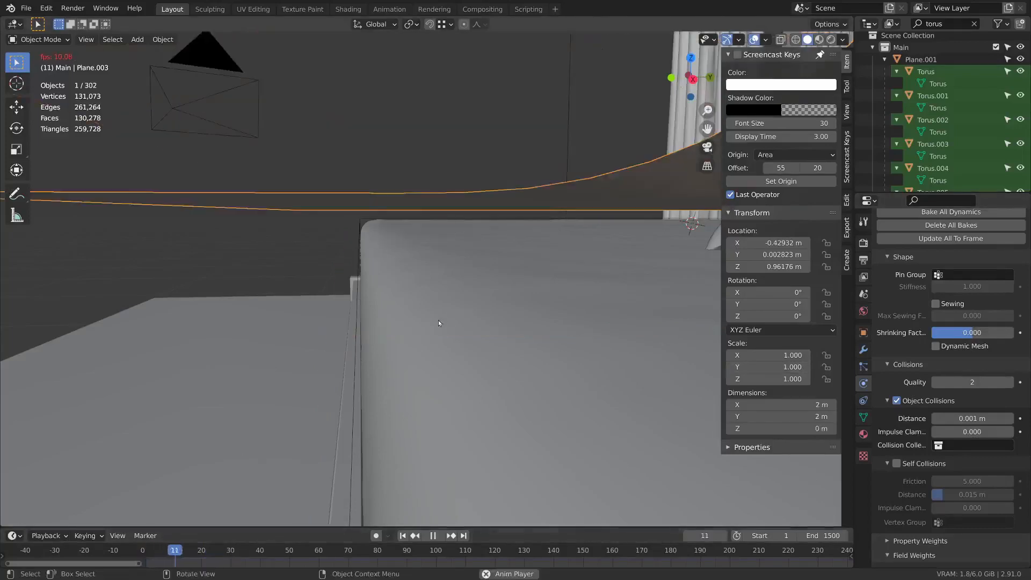
pyautogui.moveTo(455, 327); pyautogui.dragTo(537, 336, button='middle')
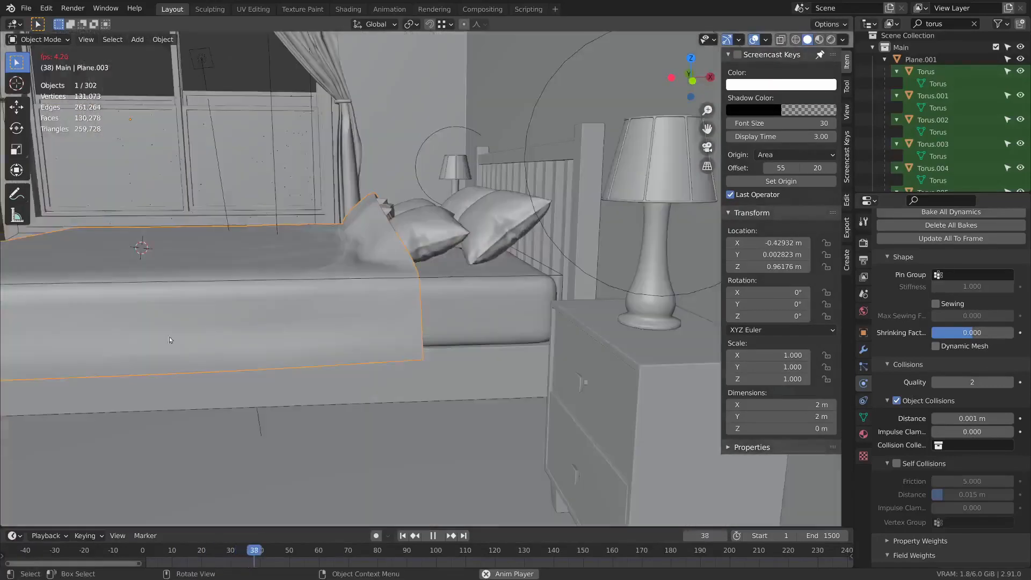
pyautogui.scroll(1, 286, 272)
pyautogui.press('space')
pyautogui.keyDown('shift'); pyautogui.moveTo(287, 273); pyautogui.dragTo(500, 308, button='middle'); pyautogui.keyUp('shift')
pyautogui.scroll(-4, 437, 295)
pyautogui.keyDown('shift'); pyautogui.moveTo(416, 301); pyautogui.dragTo(475, 304, button='middle'); pyautogui.keyUp('shift')
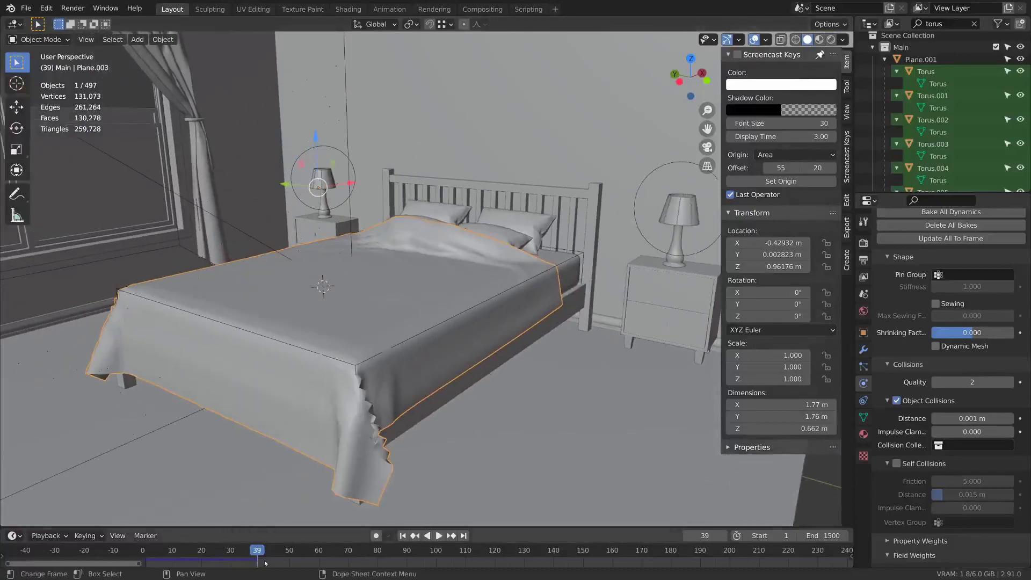
pyautogui.moveTo(248, 555); pyautogui.dragTo(98, 553)
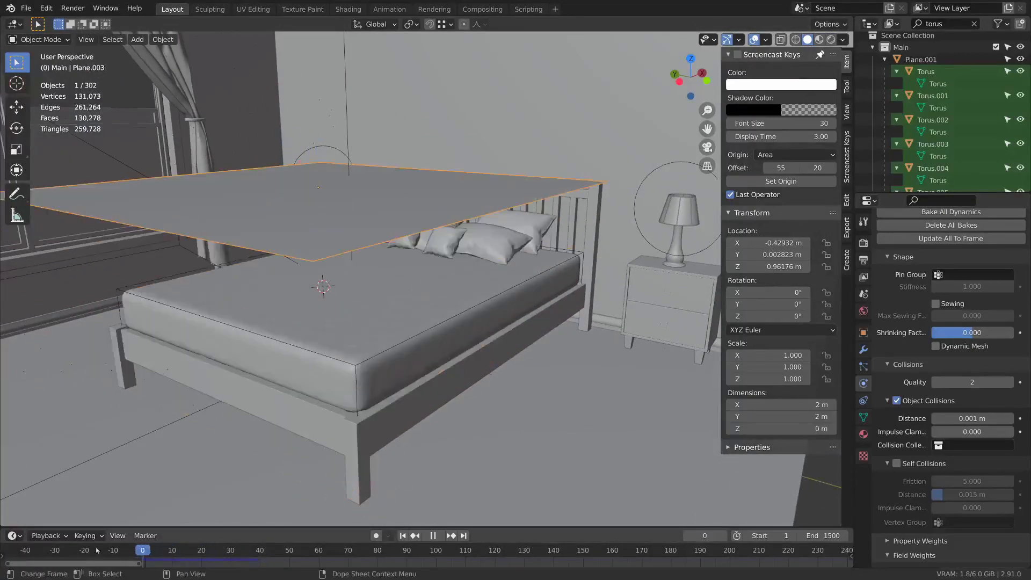
pyautogui.keyDown('shift'); pyautogui.moveTo(579, 143); pyautogui.dragTo(611, 201, button='middle'); pyautogui.keyUp('shift')
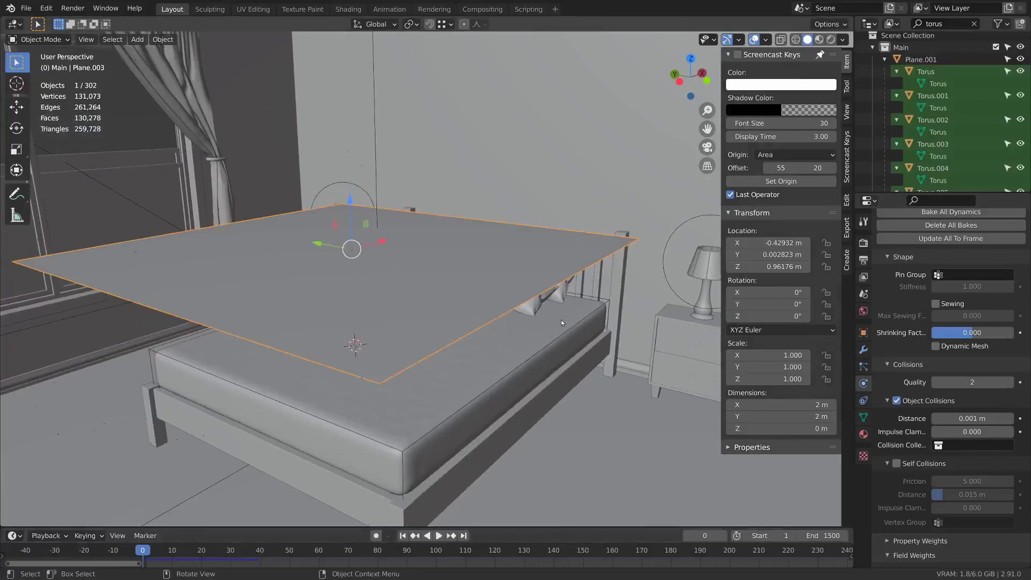
# Step: Enable self collisions on the cloth plane with a distance of 0.003 m
pyautogui.moveTo(561, 323); pyautogui.dragTo(515, 324, button='middle')
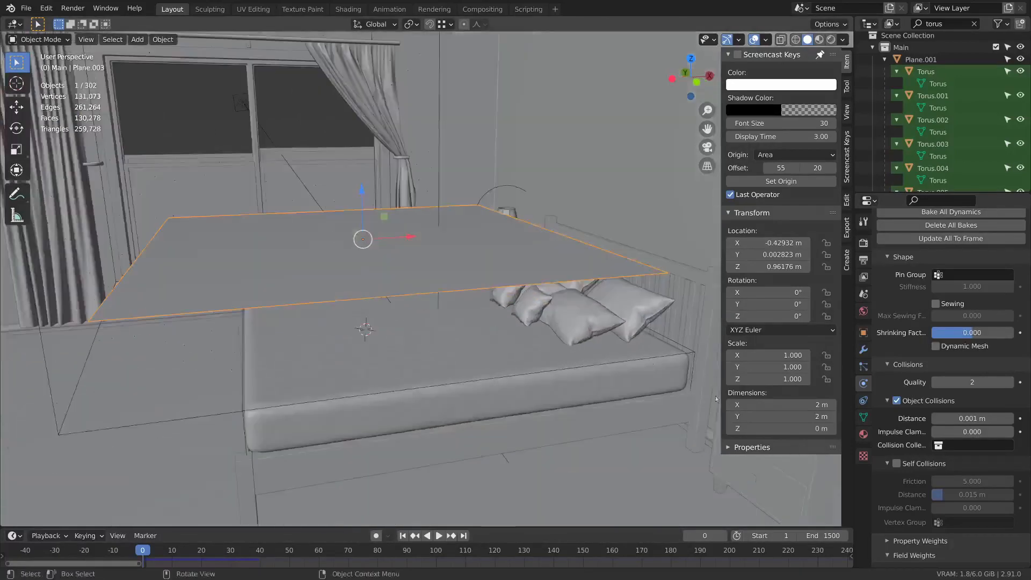
pyautogui.click(896, 463)
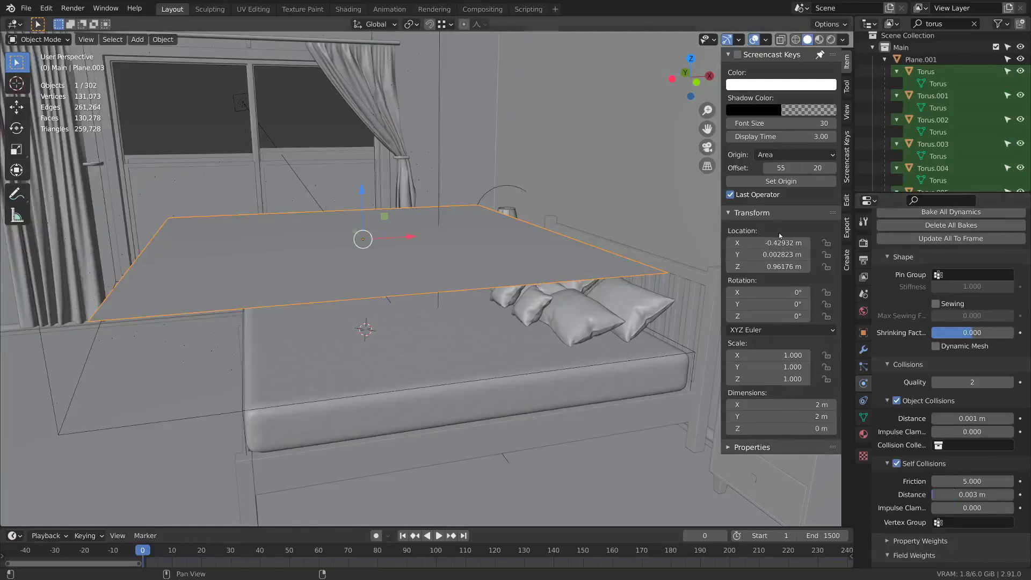
# Step: Switch to the Sculpting workspace, choose the Boundary brush and set its radius to 175 px
pyautogui.click(211, 10)
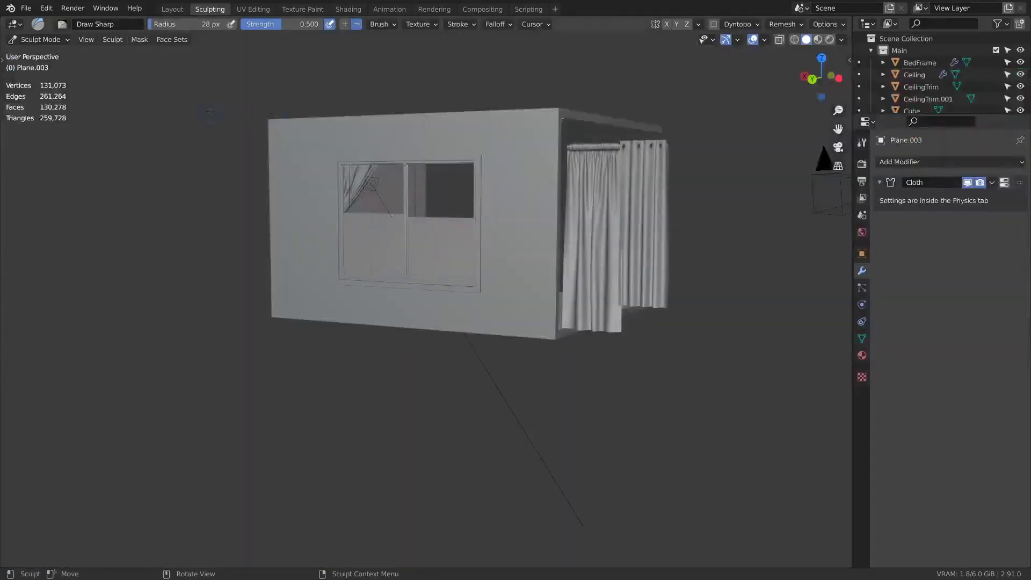
pyautogui.moveTo(596, 200); pyautogui.dragTo(347, 97, button='middle')
pyautogui.scroll(6, 456, 208)
pyautogui.press('t')
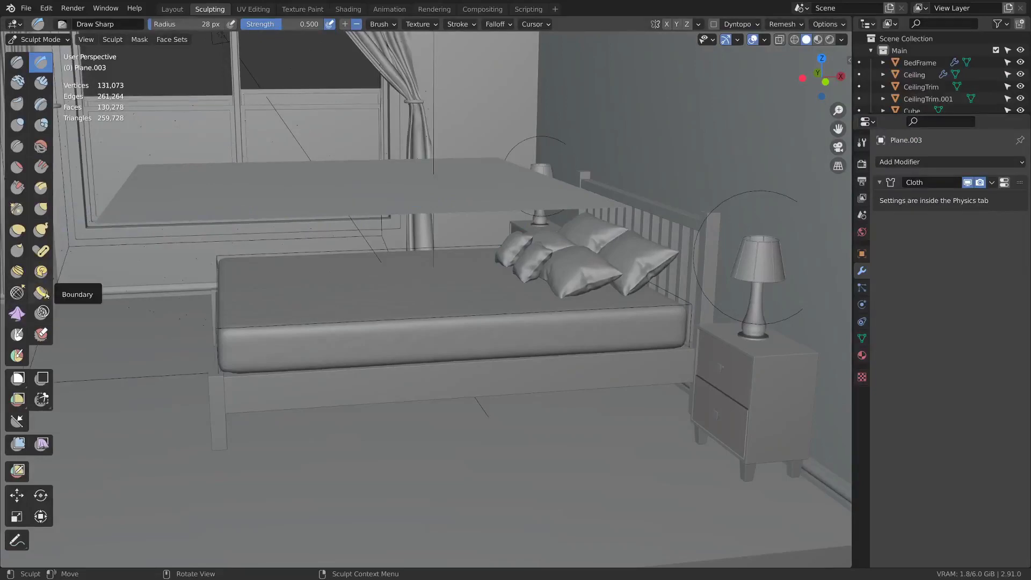
pyautogui.click(42, 293)
pyautogui.moveTo(583, 251)
pyautogui.mouseDown(button='middle')
pyautogui.moveTo(546, 188)
pyautogui.moveTo(599, 222)
pyautogui.mouseUp(button='middle')
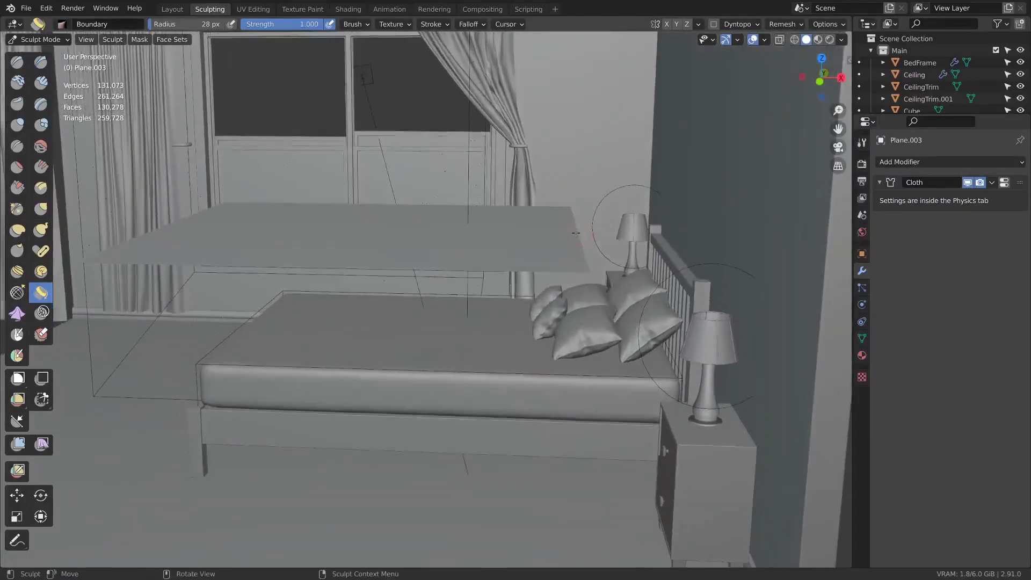
pyautogui.press('f')
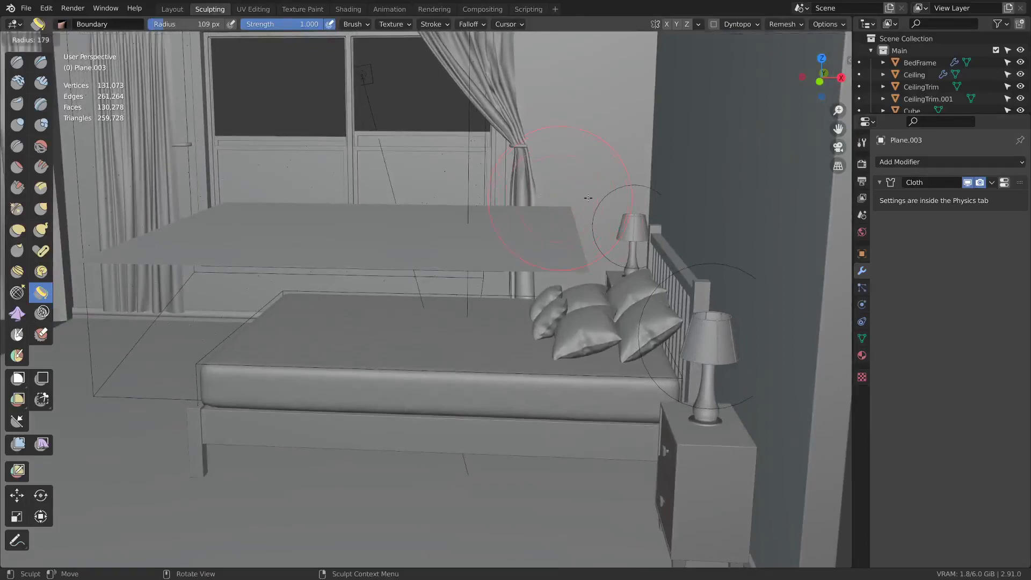
pyautogui.click(586, 207)
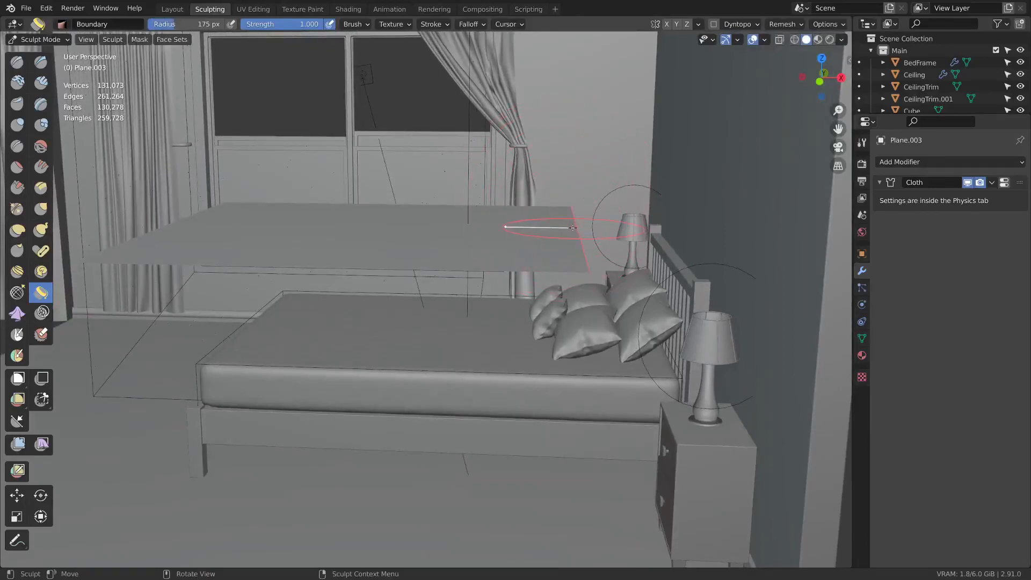
# Step: Try bending the cloth plane's pillow-side edge with two Boundary brush strokes, undoing each one
pyautogui.moveTo(572, 227)
pyautogui.mouseDown()
pyautogui.moveTo(636, 285)
pyautogui.moveTo(625, 257)
pyautogui.mouseUp()
pyautogui.hotkey('ctrl', 'z')
pyautogui.moveTo(570, 223)
pyautogui.mouseDown()
pyautogui.moveTo(588, 242)
pyautogui.moveTo(499, 108)
pyautogui.moveTo(478, 54)
pyautogui.mouseUp()
pyautogui.hotkey('ctrl', 'z')
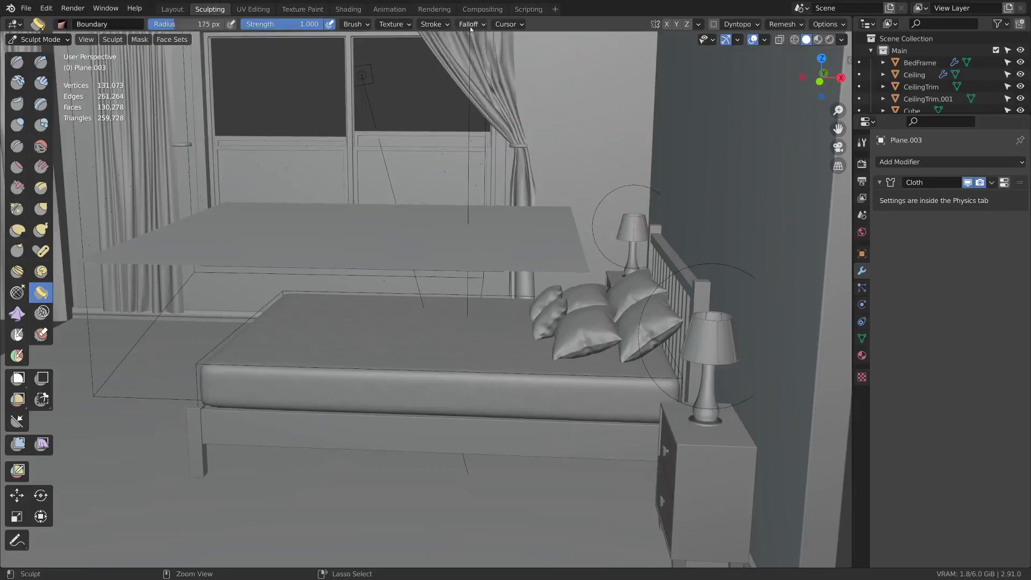
# Step: Set the Boundary brush falloff to Constant and fold the cloth plane's pillow-side edge back over itself
pyautogui.click(469, 25)
pyautogui.click(470, 48)
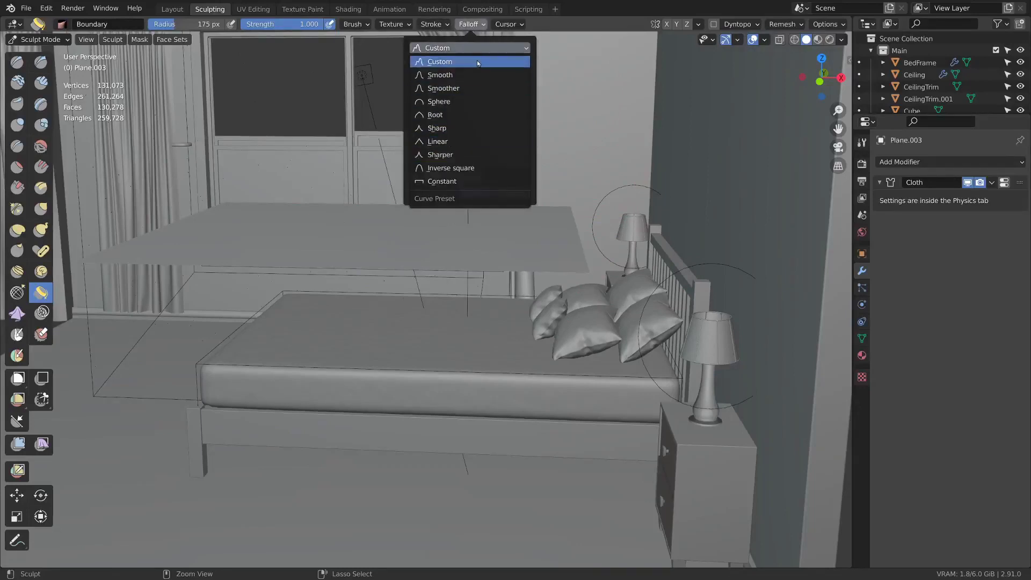
pyautogui.click(467, 183)
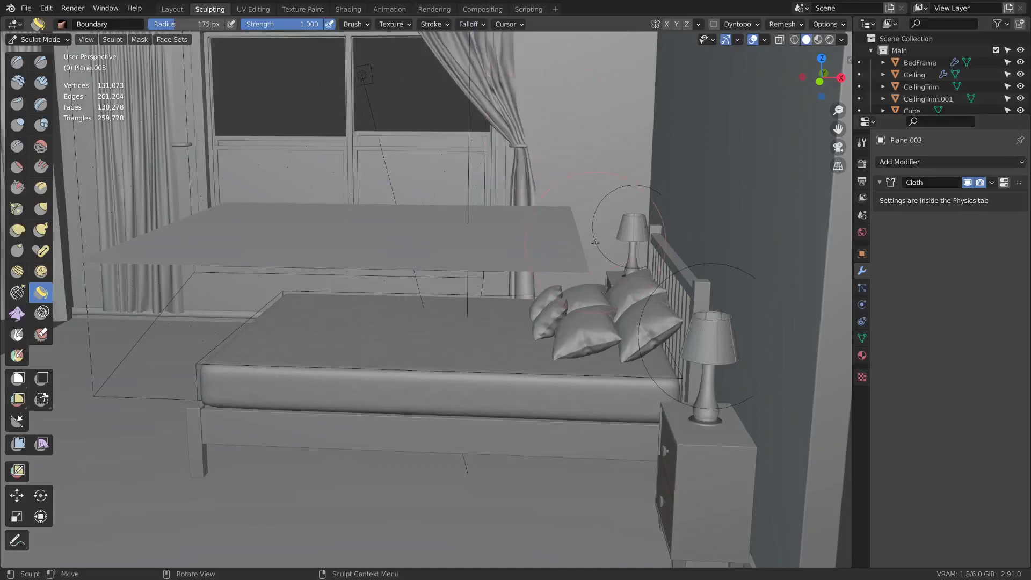
pyautogui.moveTo(576, 239); pyautogui.dragTo(502, 227)
pyautogui.moveTo(647, 300)
pyautogui.mouseDown()
pyautogui.moveTo(623, 276)
pyautogui.moveTo(643, 295)
pyautogui.mouseUp()
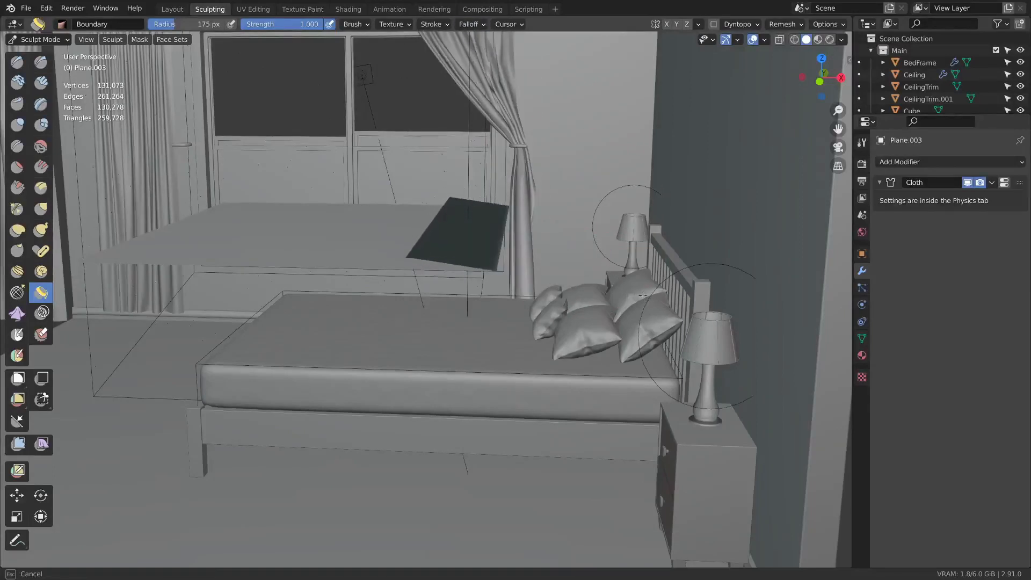
pyautogui.moveTo(499, 156); pyautogui.dragTo(508, 180, button='middle')
pyautogui.moveTo(487, 228); pyautogui.dragTo(484, 209)
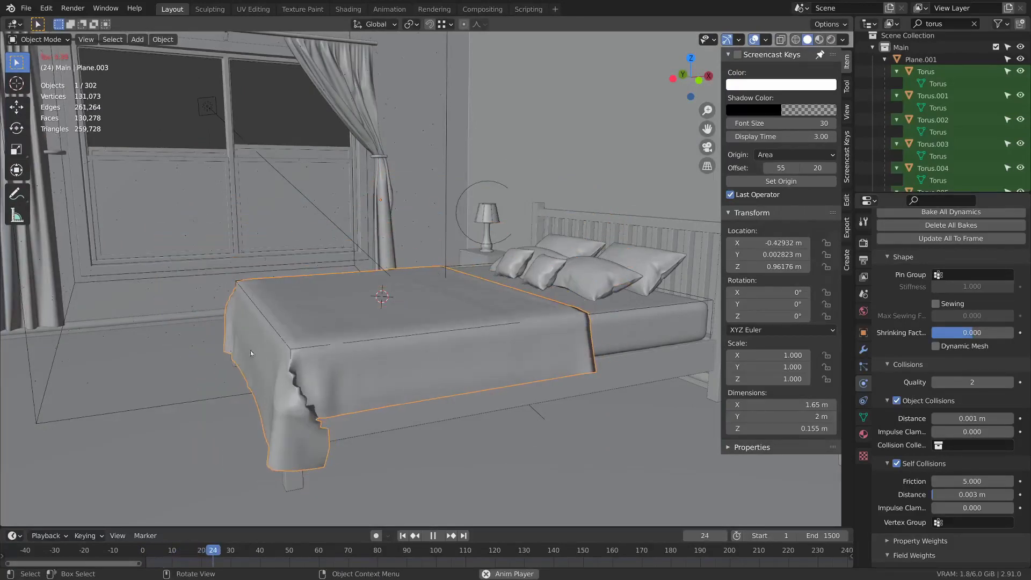
# Step: Run the cloth simulation with the folded edge in the Layout workspace and return to frame 0
pyautogui.click(144, 557)
pyautogui.press('space')
pyautogui.click(143, 556)
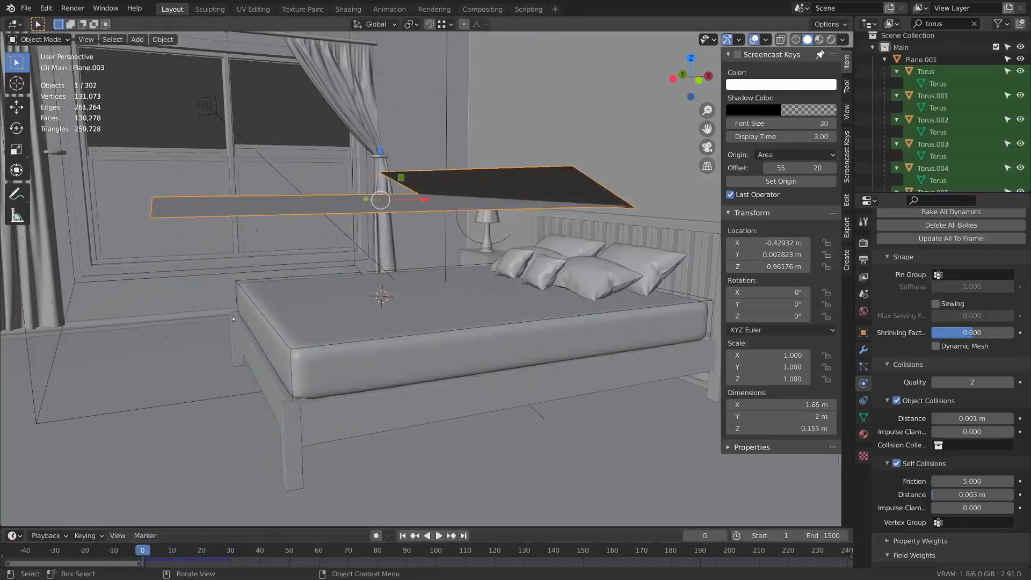
# Step: Tilt the cloth plane above the bed to a rotation of about X -9.91°, Y -21.8°, Z 3.58°
pyautogui.scroll(-1, 394, 342)
pyautogui.moveTo(545, 199); pyautogui.dragTo(641, 242, button='middle')
pyautogui.press('r')
pyautogui.click(540, 172)
pyautogui.press('r')
pyautogui.click(592, 214)
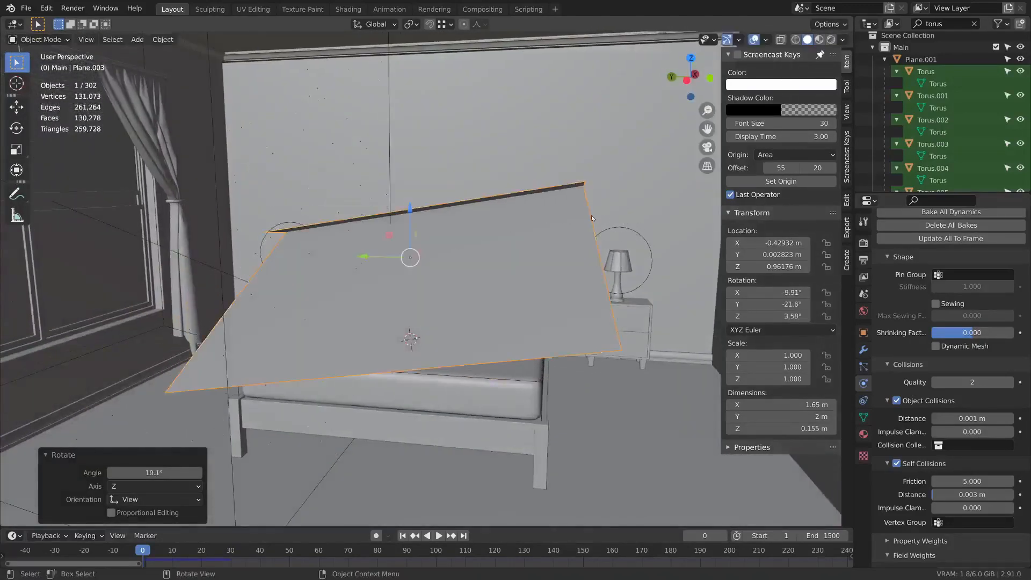
pyautogui.moveTo(591, 214); pyautogui.dragTo(591, 227, button='middle')
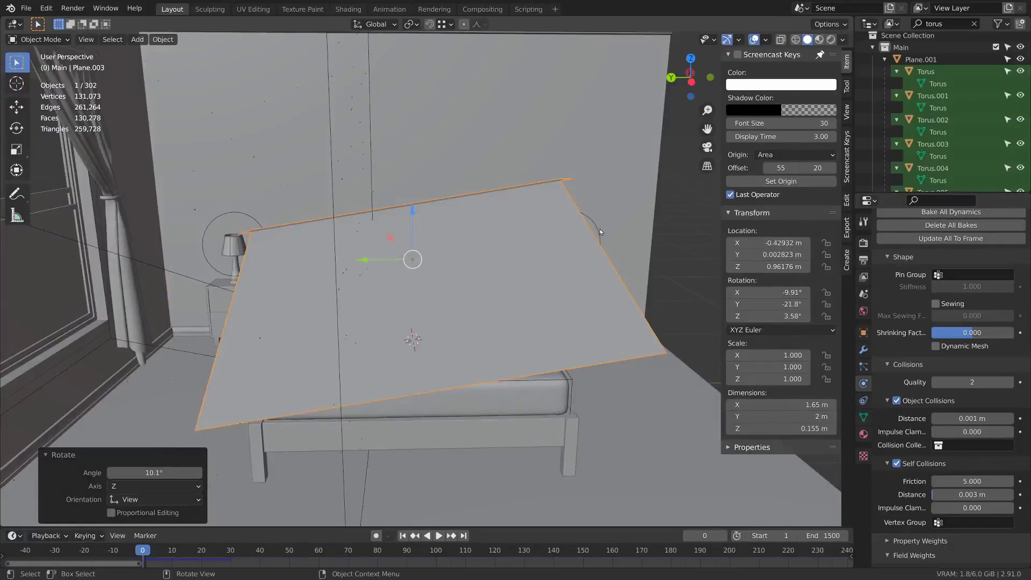
pyautogui.moveTo(593, 233); pyautogui.dragTo(546, 235, button='middle')
# Step: Simulate the tilted cloth falling onto the bed to frame 23, examine its drape, and return to frame 0
pyautogui.press('space')
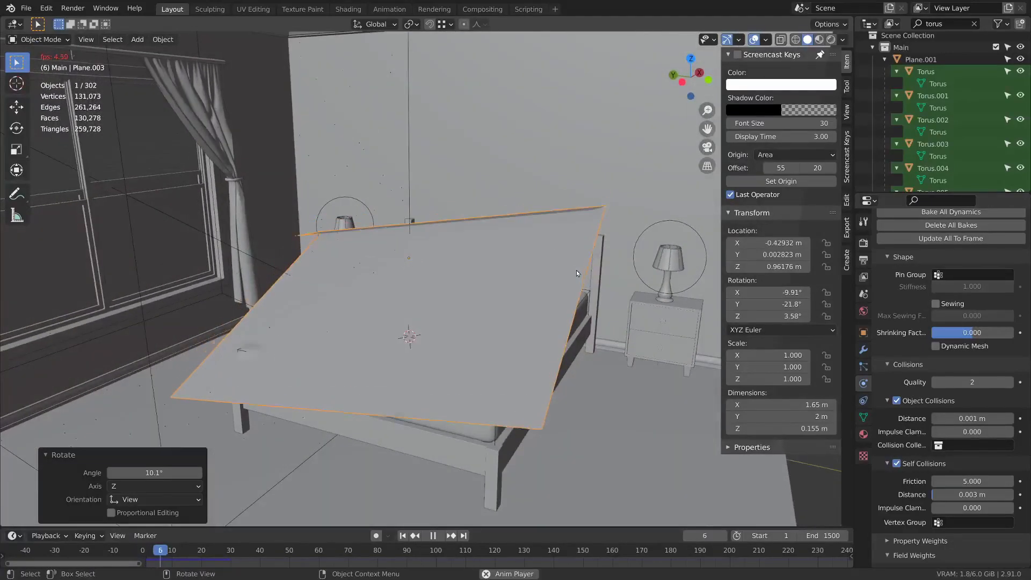
pyautogui.moveTo(576, 269); pyautogui.dragTo(455, 309, button='middle')
pyautogui.press('space')
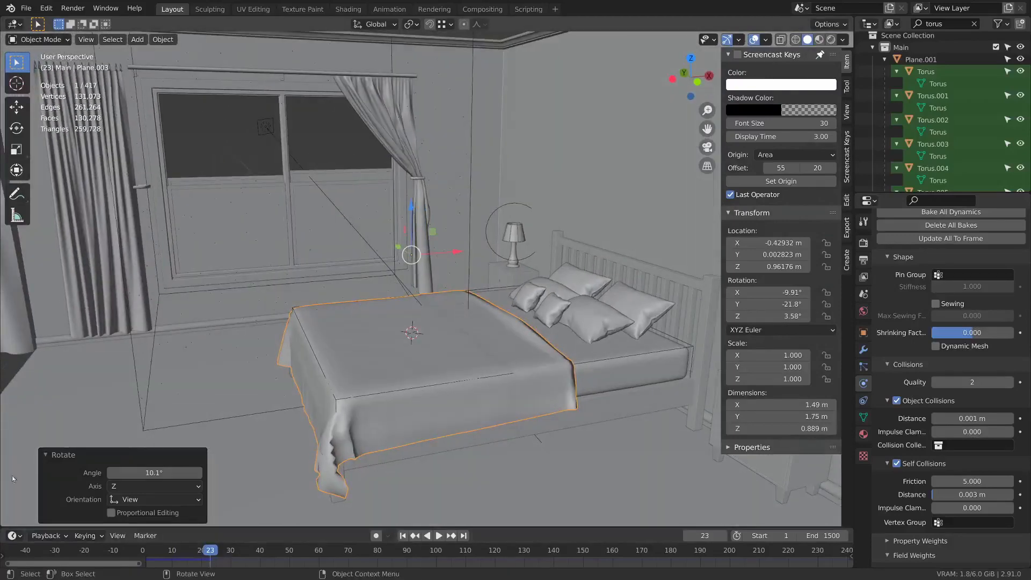
pyautogui.click(142, 550)
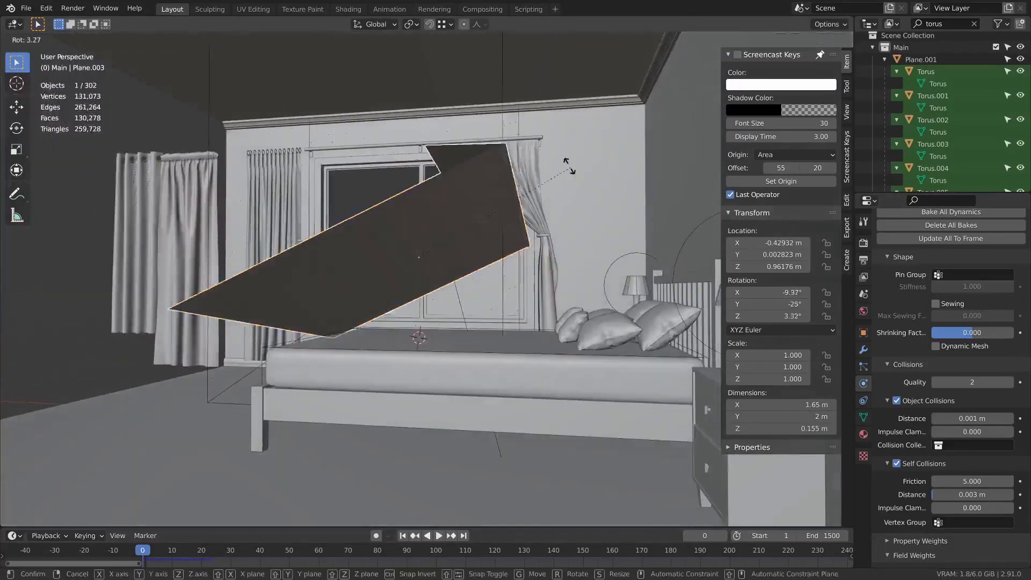
# Step: Raise and rotate the cloth plane to about X -2.95°, Y -28.9°, Z -2.51°, and run the simulation to frame 31
pyautogui.click(515, 202)
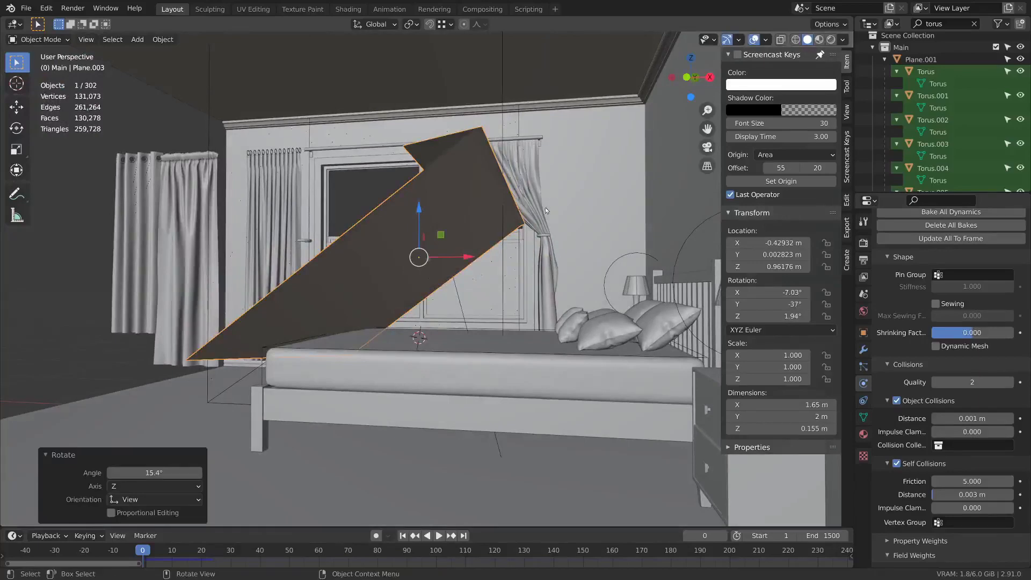
pyautogui.press('r')
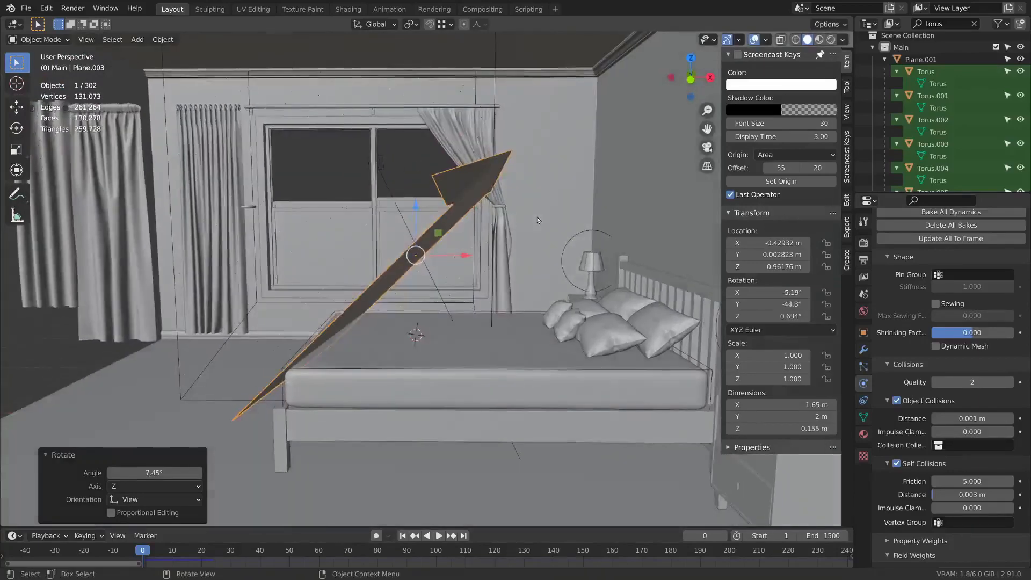
pyautogui.press('space')
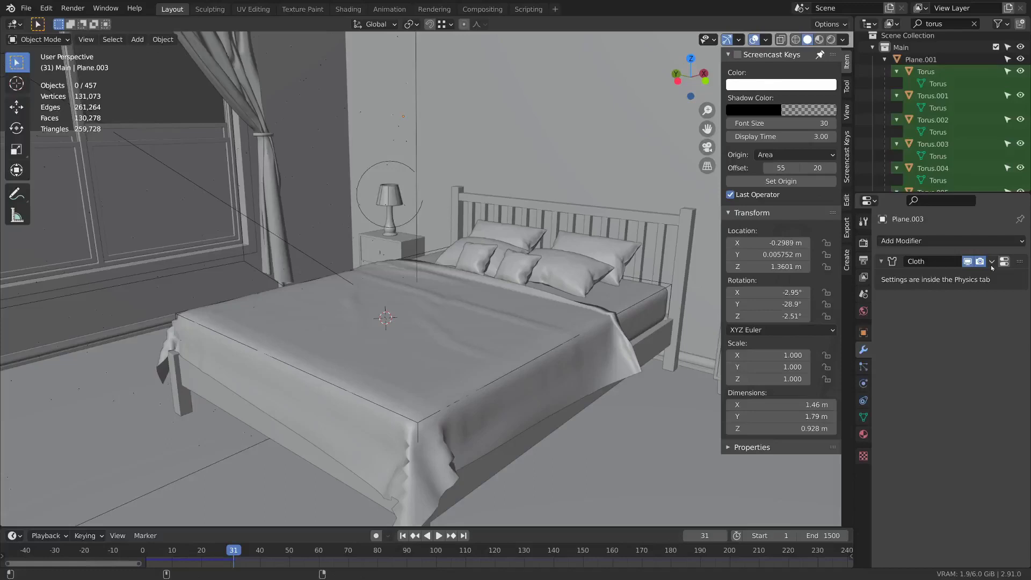
# Step: Duplicate the Cloth modifier, apply the original at frame 31, disable the copy in the viewport, and save the file
pyautogui.hotkey('shift', 'd')
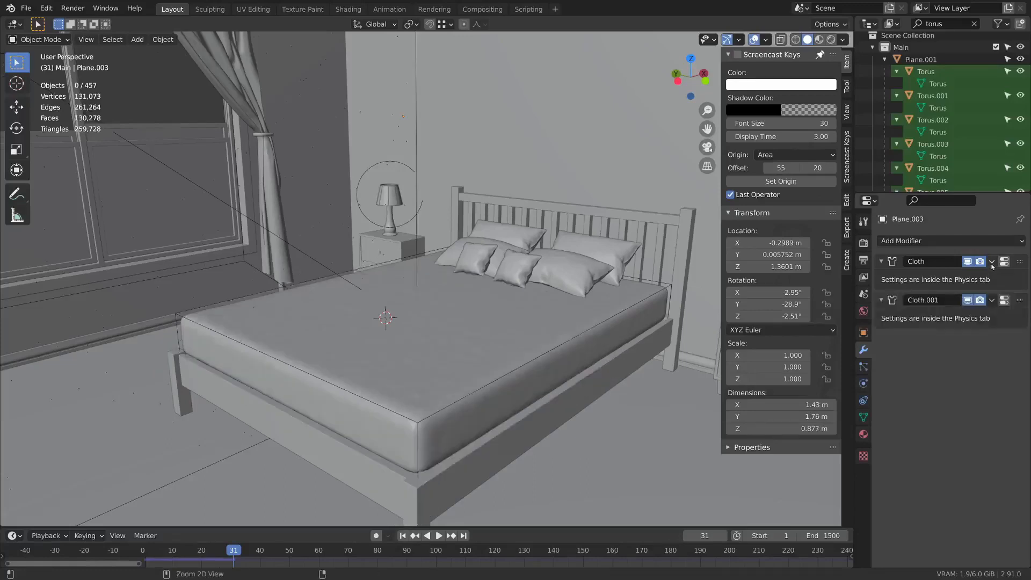
pyautogui.hotkey('ctrl', 'x')
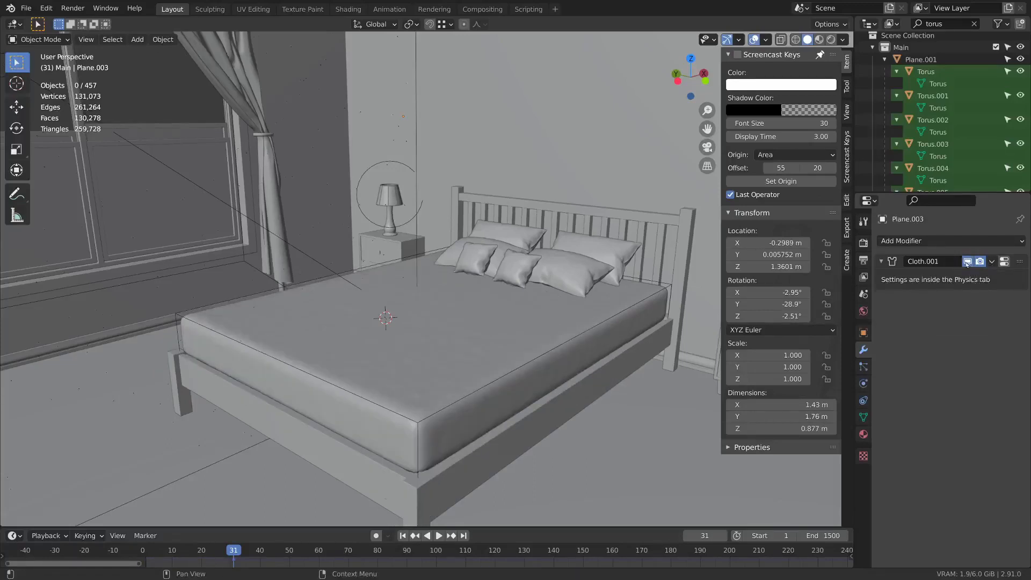
pyautogui.click(967, 261)
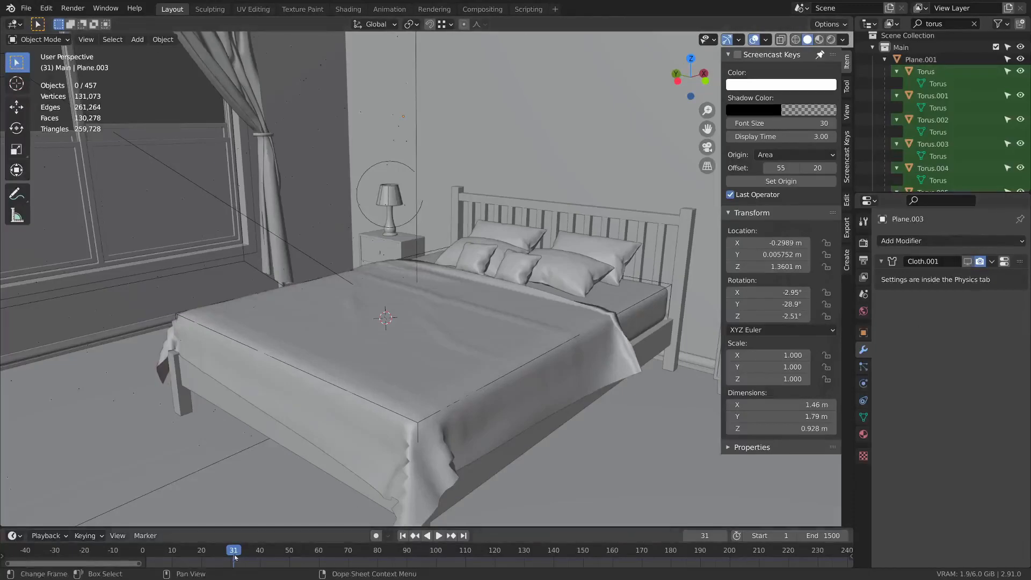
pyautogui.hotkey('ctrl', 's')
# Step: Switch to the Sculpting workspace, choose the Cloth brush and set its radius to 220 px
pyautogui.click(209, 9)
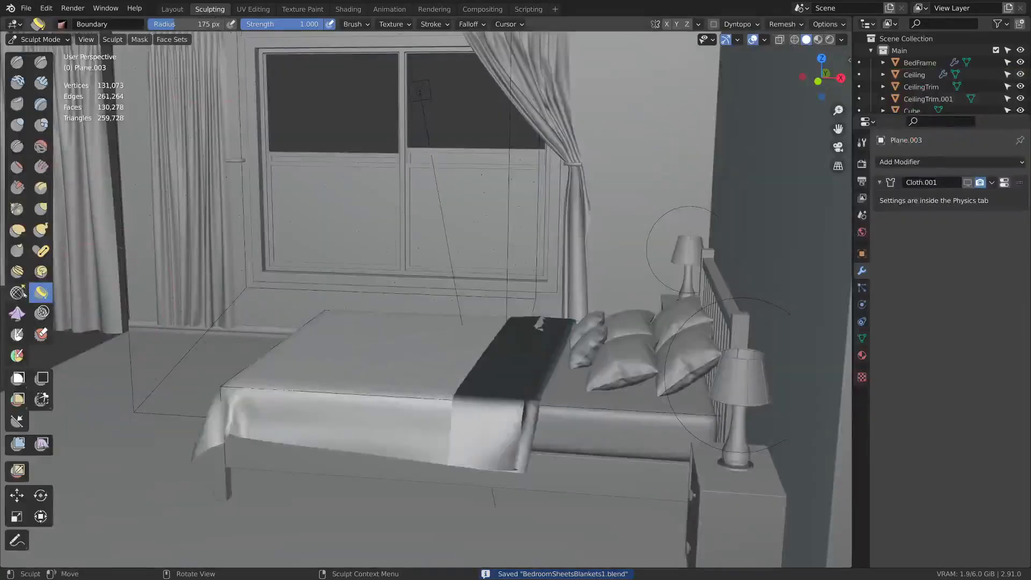
pyautogui.click(17, 313)
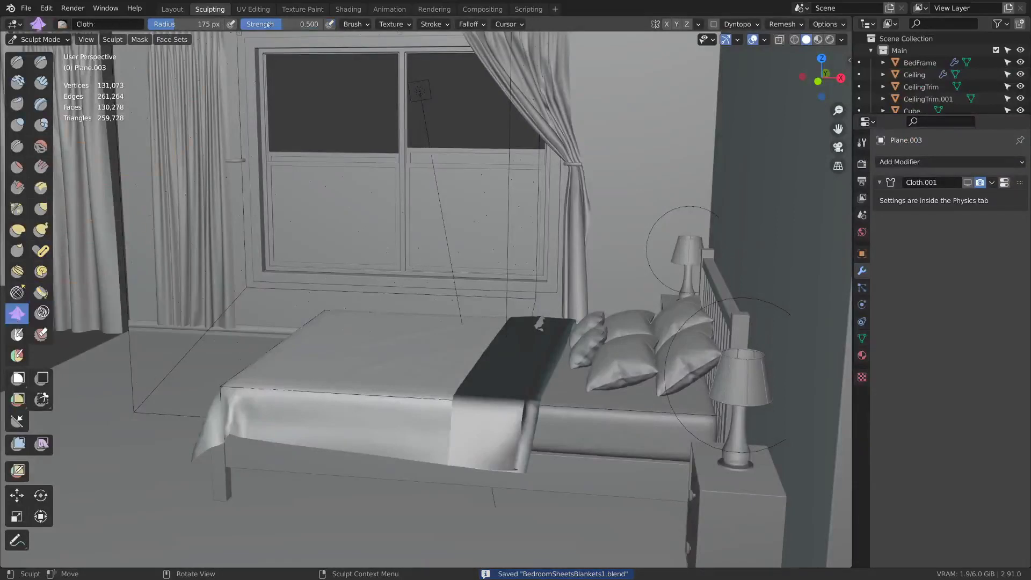
pyautogui.click(354, 24)
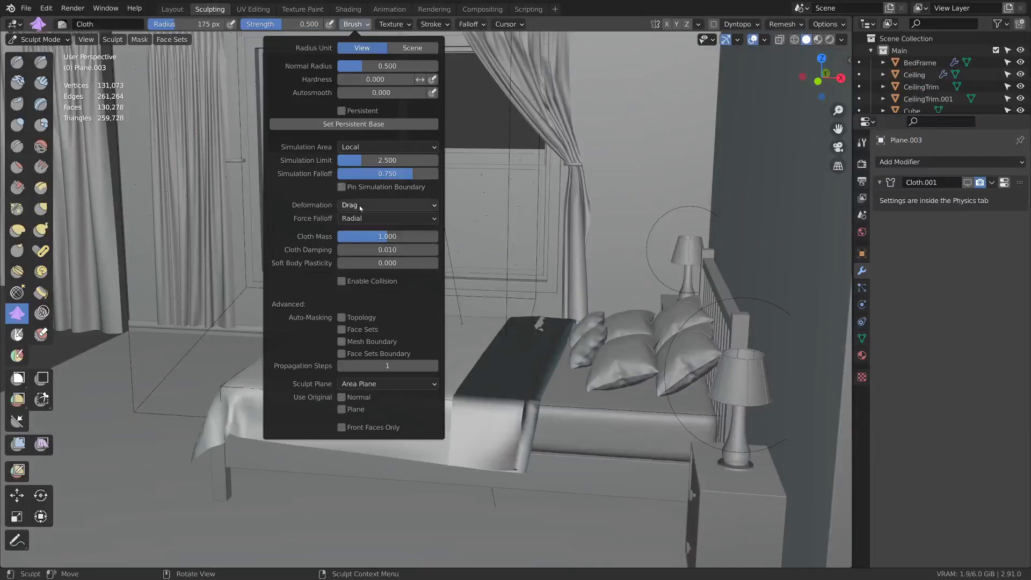
pyautogui.moveTo(484, 333)
pyautogui.mouseDown(button='middle')
pyautogui.moveTo(520, 366)
pyautogui.moveTo(572, 376)
pyautogui.mouseUp(button='middle')
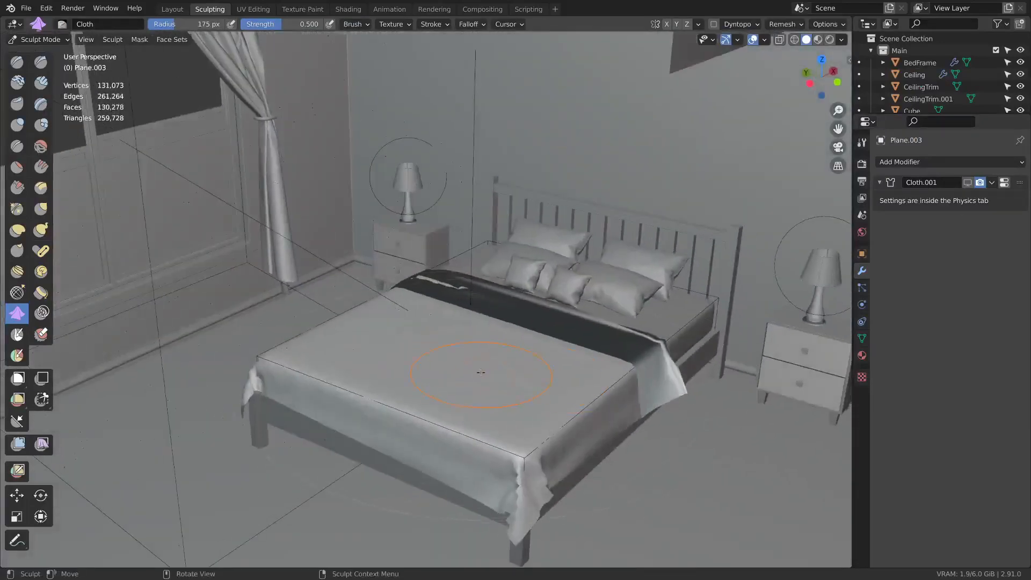
pyautogui.press('f')
pyautogui.click(460, 376)
# Step: Sculpt a few small wrinkles near the middle of the sheet with the Cloth brush
pyautogui.moveTo(461, 376); pyautogui.dragTo(537, 381, button='middle')
pyautogui.scroll(2, 524, 370)
pyautogui.moveTo(511, 363)
pyautogui.mouseDown()
pyautogui.moveTo(402, 355)
pyautogui.moveTo(463, 395)
pyautogui.moveTo(515, 402)
pyautogui.mouseUp()
pyautogui.moveTo(515, 400); pyautogui.dragTo(519, 398)
pyautogui.moveTo(520, 398); pyautogui.dragTo(556, 392)
# Step: Try pulling larger folds across the sheet with long Cloth brush strokes, and undo them
pyautogui.moveTo(557, 391); pyautogui.dragTo(580, 390, button='middle')
pyautogui.moveTo(626, 349); pyautogui.dragTo(1, 345)
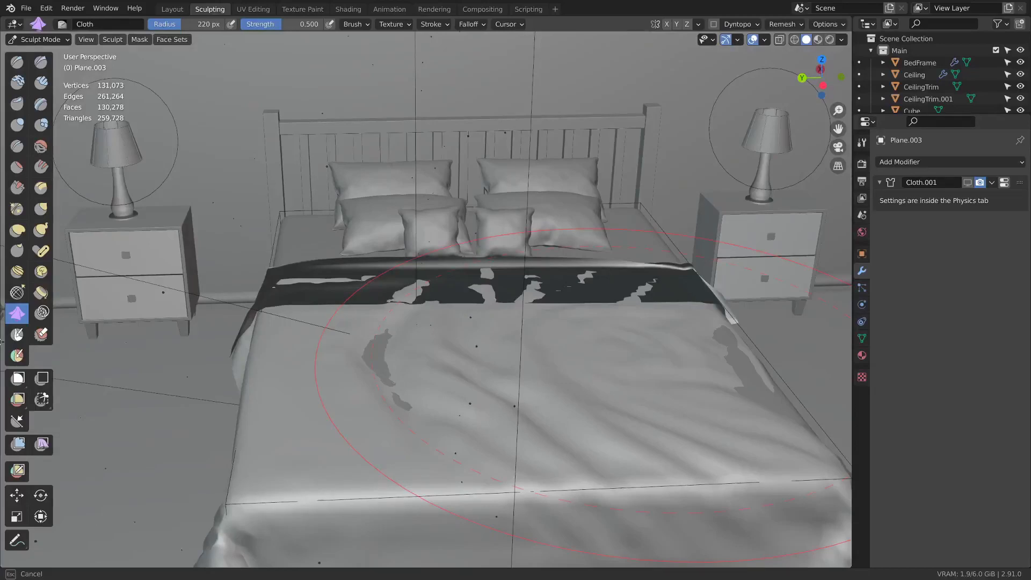
pyautogui.moveTo(2, 340); pyautogui.dragTo(29, 329)
pyautogui.hotkey('ctrl', 'z')
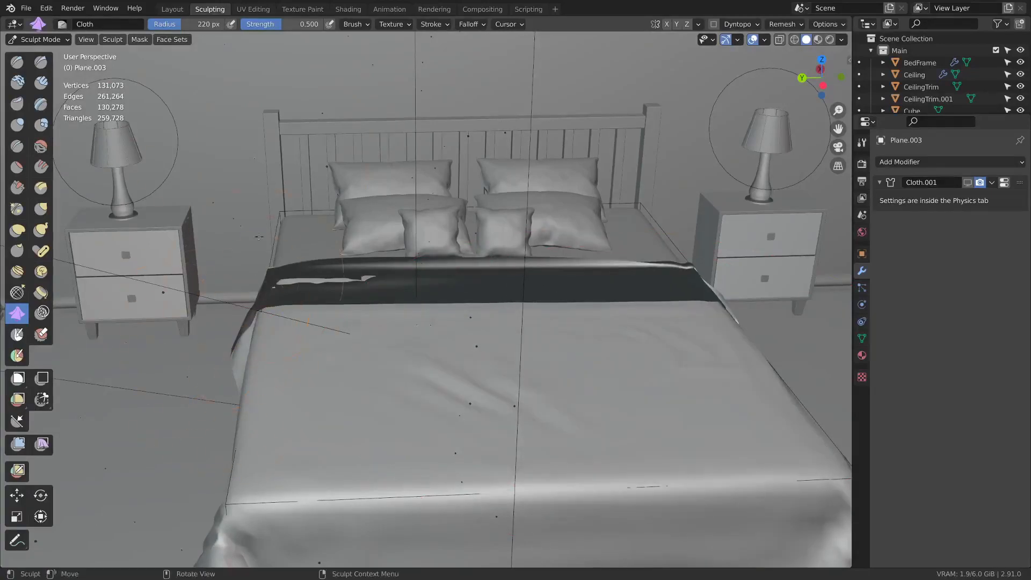
# Step: Set the Cloth brush's simulation area to Dynamic and sculpt deeper folds in the middle of the sheet
pyautogui.click(355, 24)
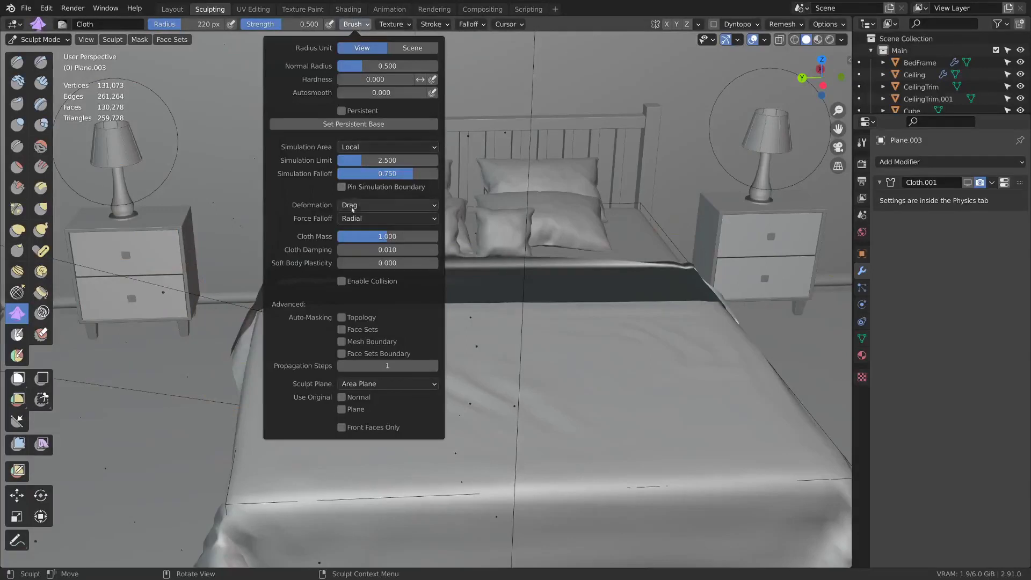
pyautogui.click(375, 147)
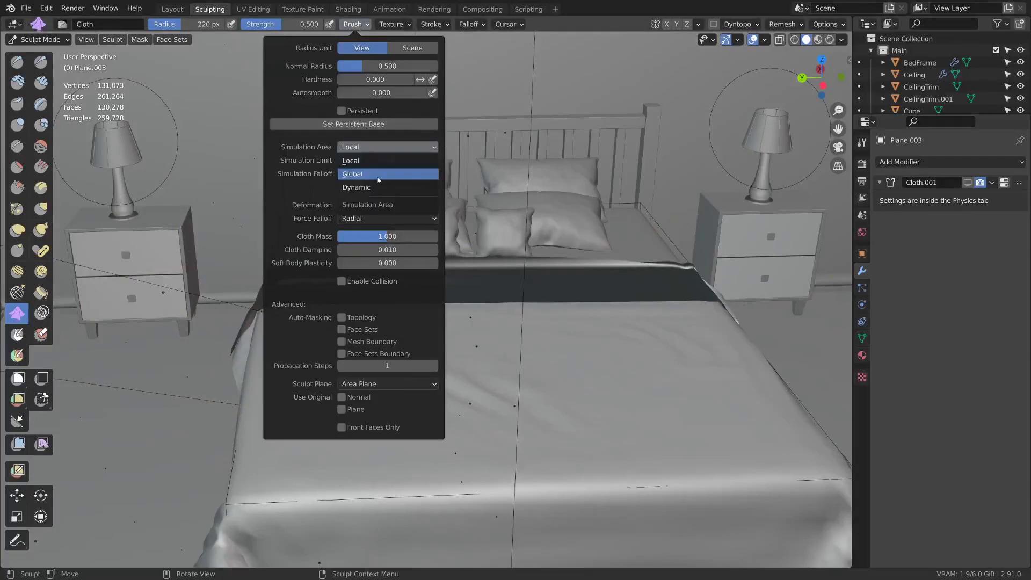
pyautogui.click(377, 190)
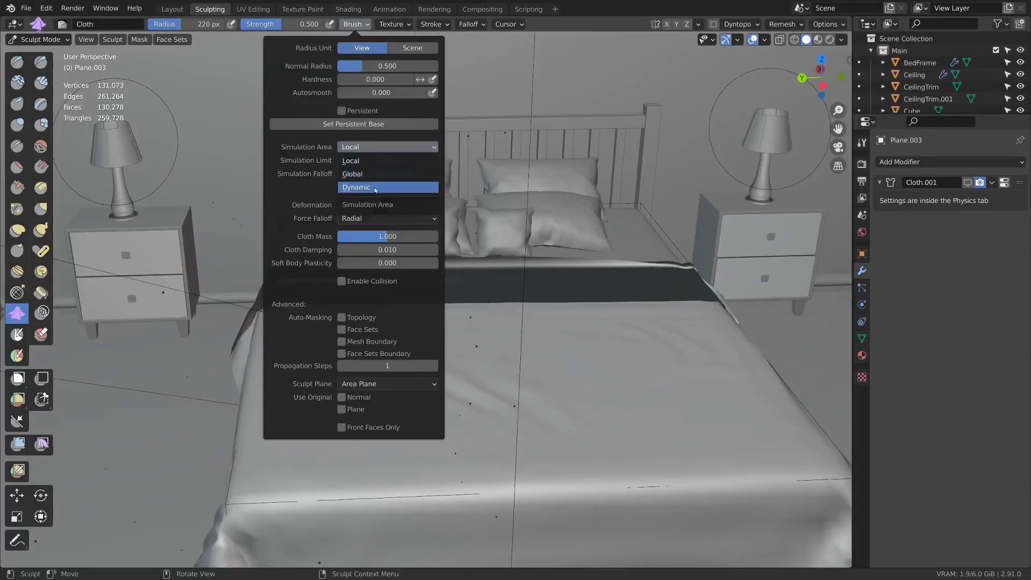
pyautogui.moveTo(652, 354); pyautogui.dragTo(580, 352)
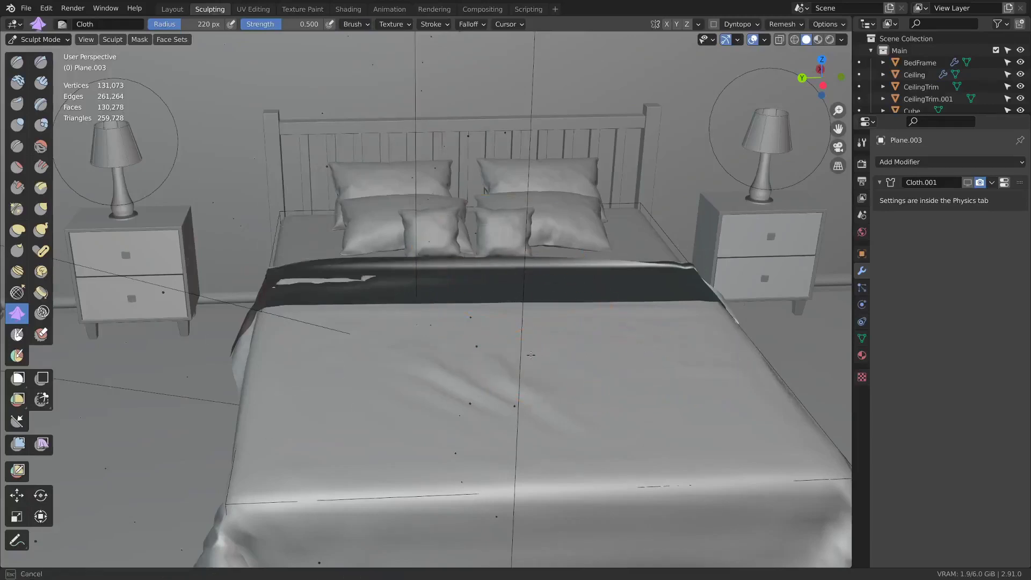
pyautogui.moveTo(494, 353); pyautogui.dragTo(500, 331)
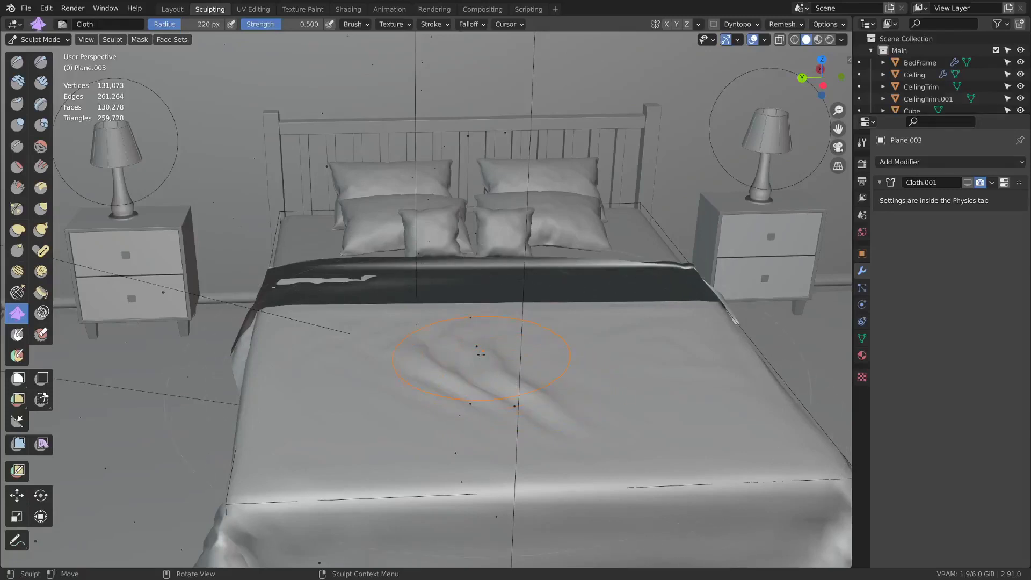
# Step: Sculpt more folds on the sheet near the folded edge and towards the bed's near side with the Cloth brush
pyautogui.moveTo(529, 444); pyautogui.dragTo(379, 369, button='middle')
pyautogui.moveTo(276, 345)
pyautogui.mouseDown()
pyautogui.moveTo(363, 337)
pyautogui.moveTo(469, 298)
pyautogui.mouseUp()
pyautogui.moveTo(468, 298); pyautogui.dragTo(478, 351, button='middle')
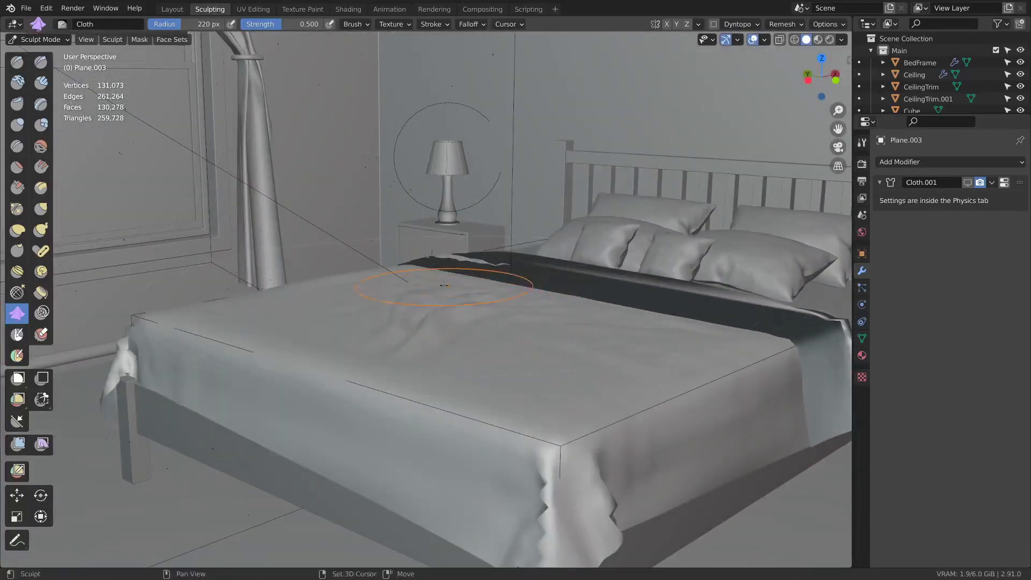
pyautogui.moveTo(483, 273); pyautogui.dragTo(508, 336)
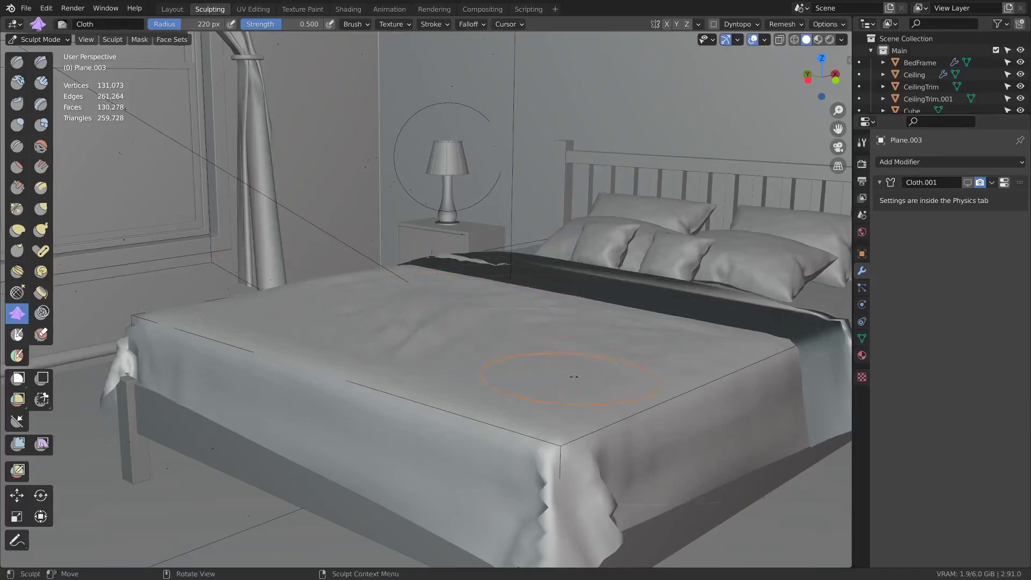
pyautogui.moveTo(575, 373); pyautogui.dragTo(618, 370, button='middle')
pyautogui.moveTo(631, 369); pyautogui.dragTo(685, 374)
pyautogui.moveTo(685, 375); pyautogui.dragTo(590, 366, button='middle')
# Step: Switch to the Layout workspace, select the large front pillow nearest the viewer and make its mesh data single-user
pyautogui.click(175, 8)
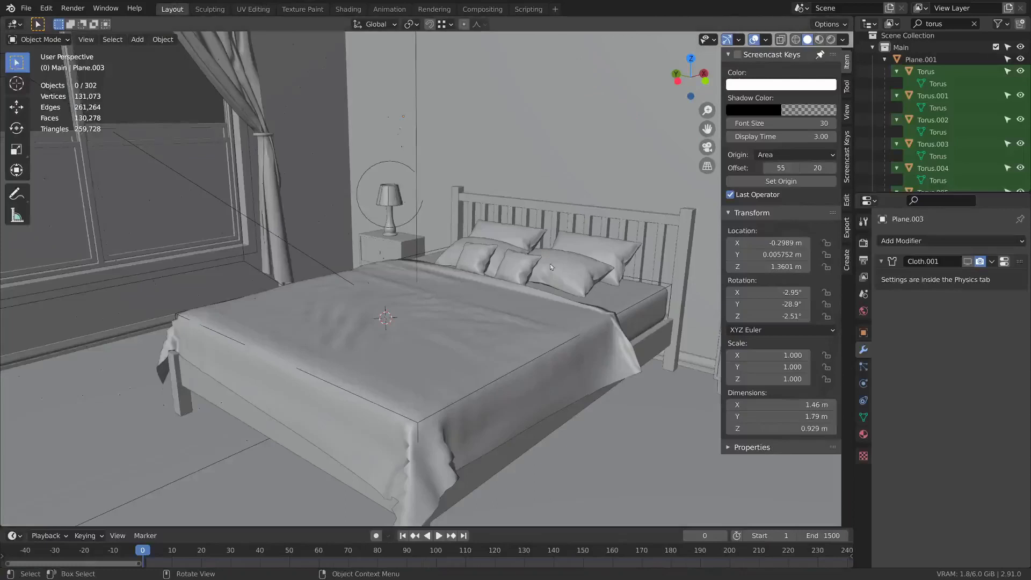
pyautogui.click(570, 269)
pyautogui.click(863, 418)
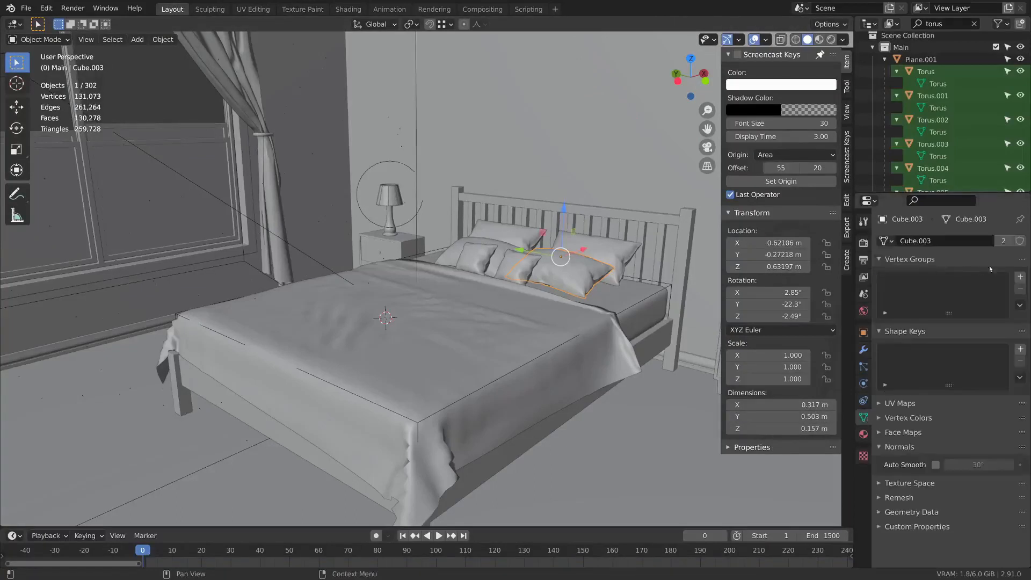
pyautogui.click(1002, 240)
pyautogui.keyDown('shift'); pyautogui.moveTo(667, 285); pyautogui.dragTo(526, 313, button='middle'); pyautogui.keyUp('shift')
pyautogui.scroll(4, 526, 313)
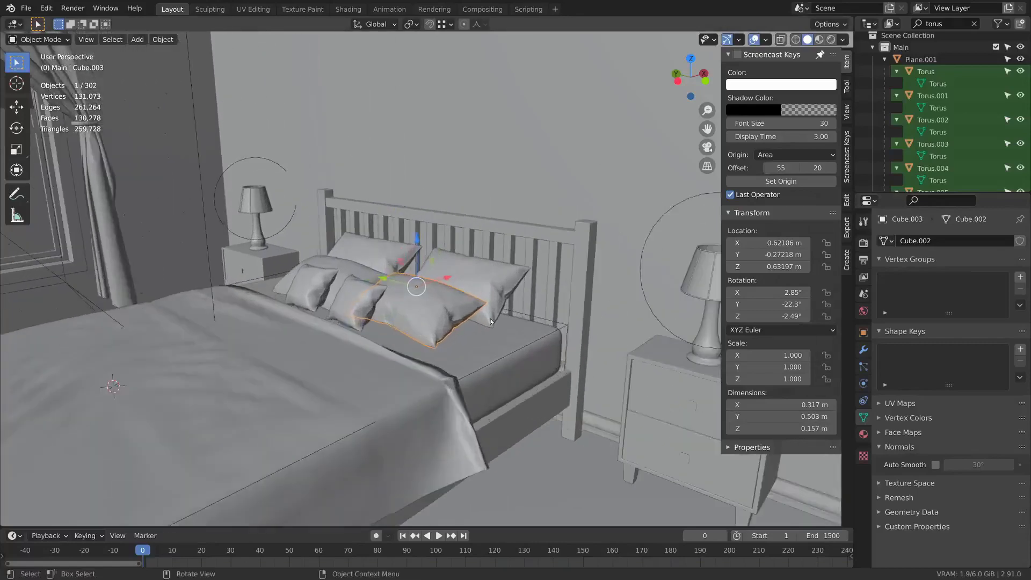
# Step: Sculpt wrinkles into the selected large front pillow with the Cloth brush in the Sculpting workspace
pyautogui.click(211, 9)
pyautogui.scroll(4, 665, 309)
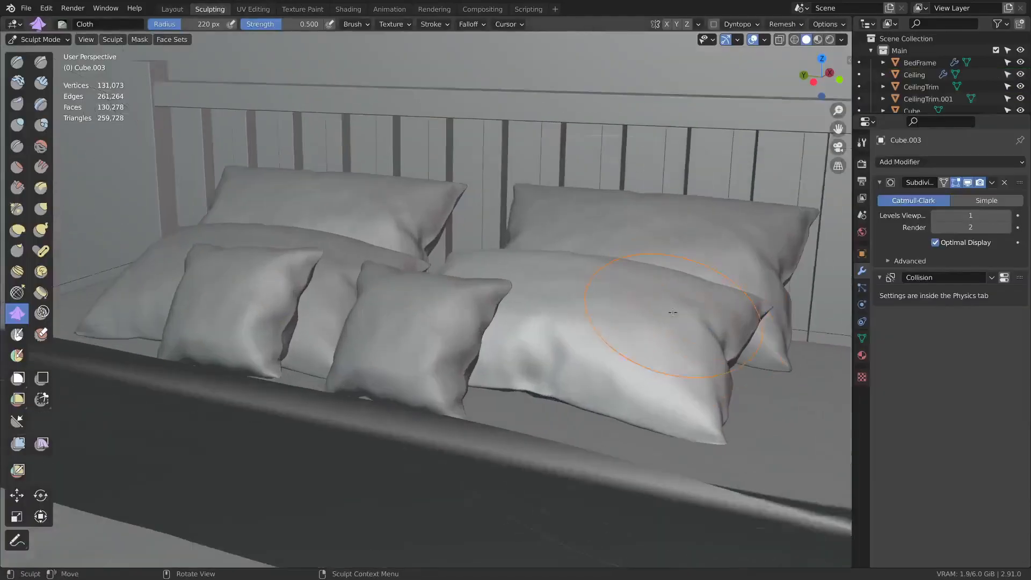
pyautogui.moveTo(672, 308); pyautogui.dragTo(677, 311, button='middle')
pyautogui.moveTo(589, 279); pyautogui.dragTo(678, 297)
pyautogui.moveTo(678, 293); pyautogui.dragTo(468, 273)
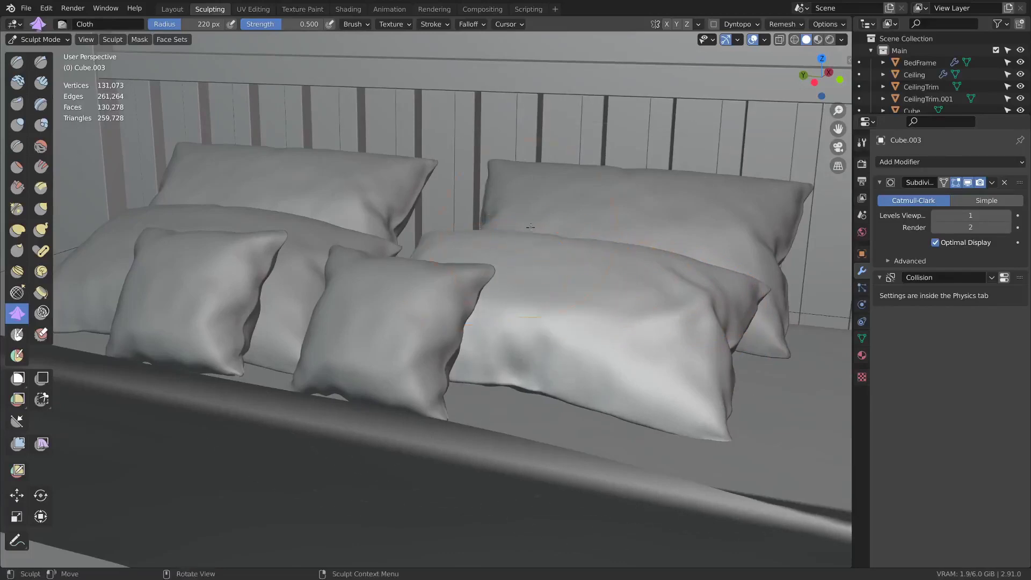
pyautogui.moveTo(533, 157); pyautogui.dragTo(653, 427, button='middle')
pyautogui.moveTo(508, 257); pyautogui.dragTo(481, 250)
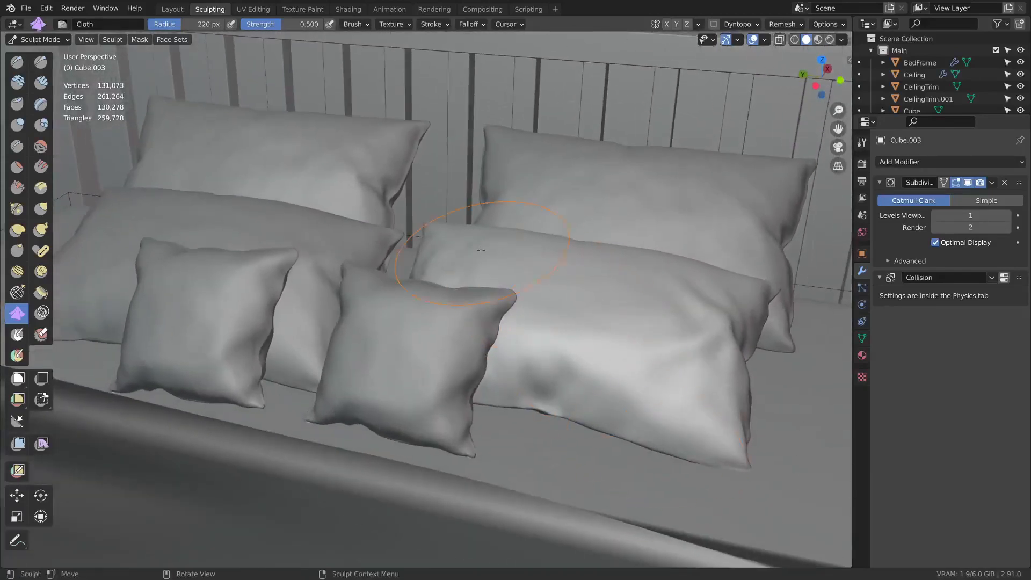
pyautogui.moveTo(596, 280); pyautogui.dragTo(580, 268)
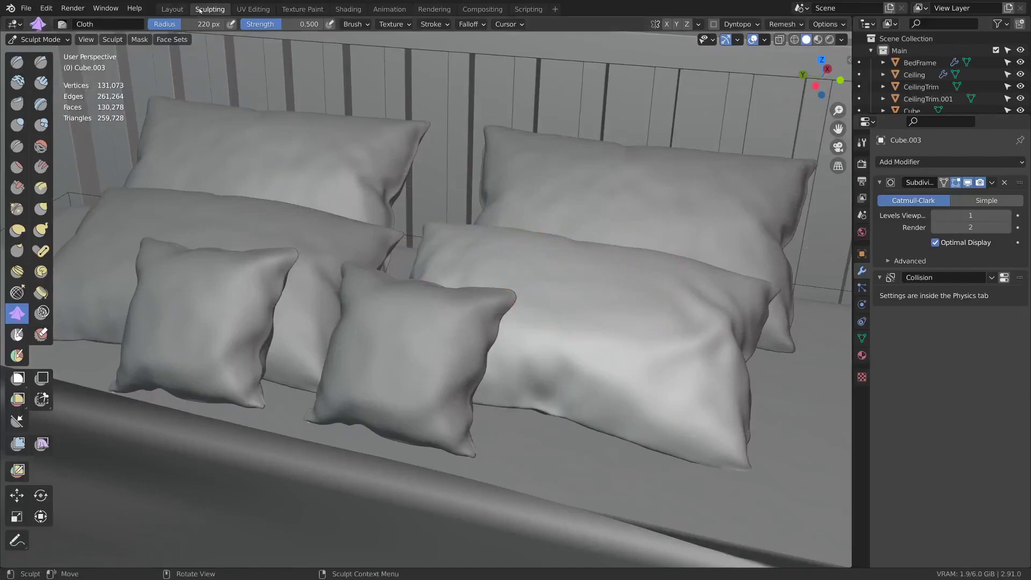
# Step: Select the other large front pillow in the Layout workspace and return to sculpting with the Cloth brush on it
pyautogui.click(181, 11)
pyautogui.click(269, 240)
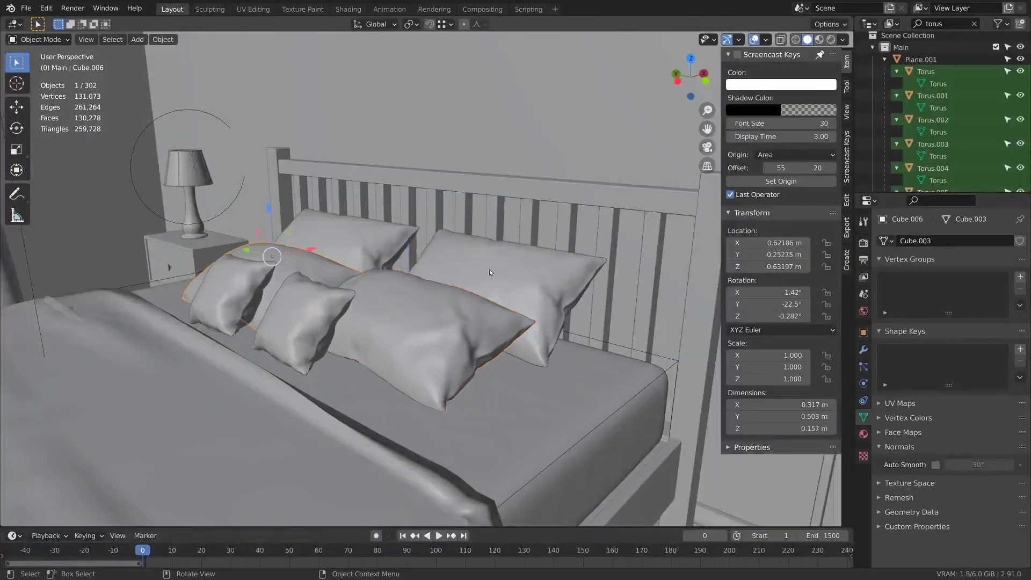
pyautogui.click(214, 10)
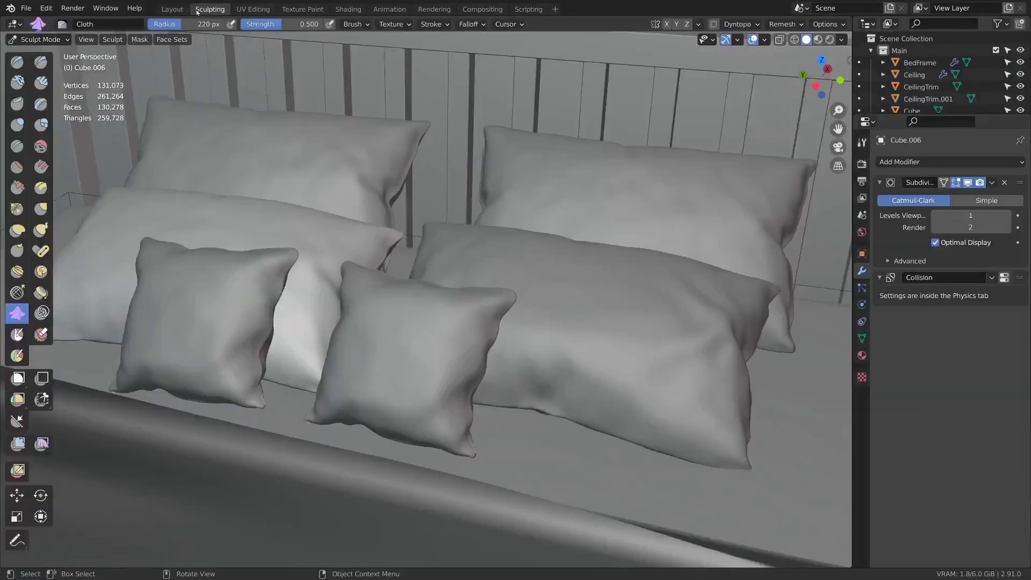
pyautogui.moveTo(252, 300); pyautogui.dragTo(354, 322, button='middle')
pyautogui.keyDown('shift'); pyautogui.moveTo(161, 354); pyautogui.dragTo(431, 370, button='middle'); pyautogui.keyUp('shift')
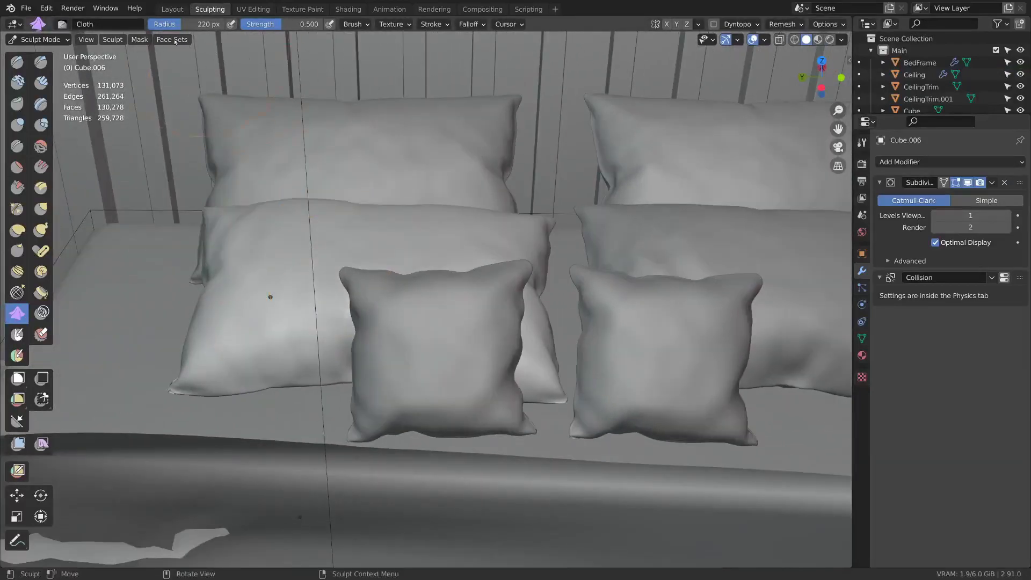
# Step: Return to the Layout workspace, deselect everything and examine the sculpted sheet and pillows from several sides
pyautogui.click(170, 9)
pyautogui.hotkey('alt', 'a')
pyautogui.moveTo(237, 317); pyautogui.dragTo(291, 328, button='middle')
pyautogui.scroll(-2, 322, 301)
pyautogui.keyDown('shift'); pyautogui.moveTo(312, 239); pyautogui.dragTo(439, 248, button='middle'); pyautogui.keyUp('shift')
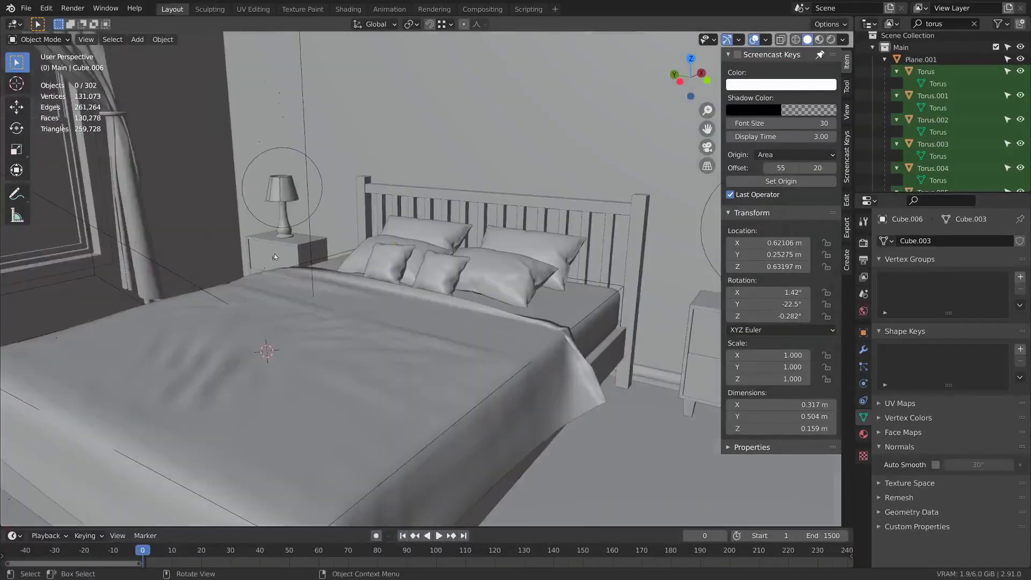
pyautogui.moveTo(344, 367); pyautogui.dragTo(460, 356, button='middle')
pyautogui.scroll(-2, 461, 351)
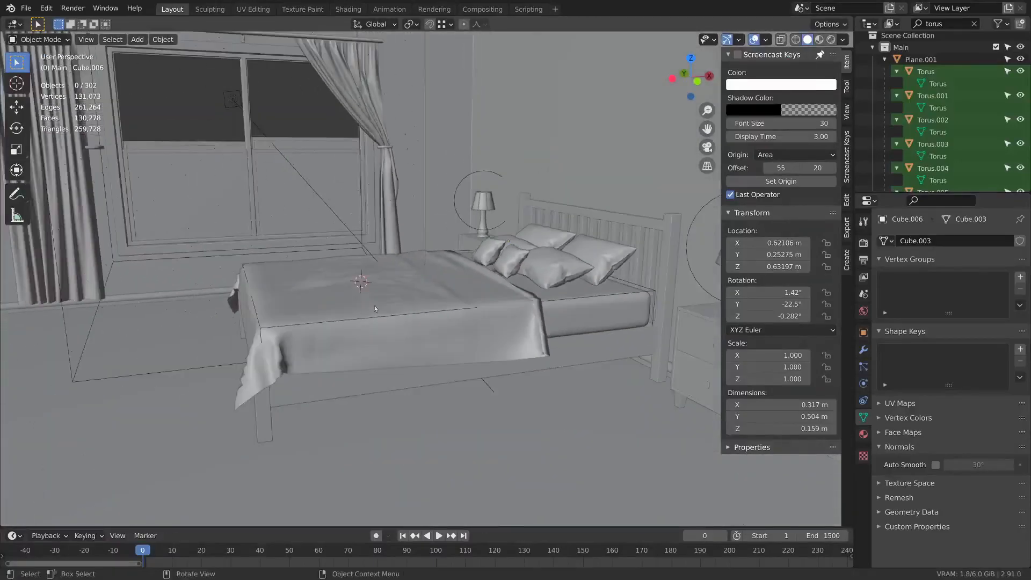
pyautogui.moveTo(422, 262); pyautogui.dragTo(466, 269, button='middle')
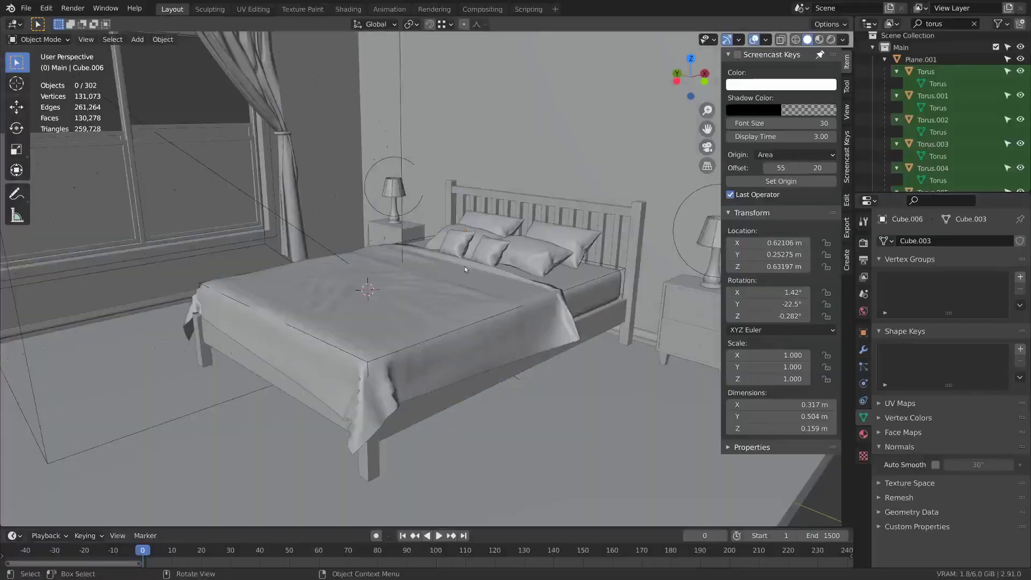
# Step: Add a plane at the 3D cursor and raise it about 0.31 m along Z above the bed
pyautogui.rightClick(374, 290)
pyautogui.press('Escape')
pyautogui.hotkey('shift', 'a')
pyautogui.moveTo(408, 232)
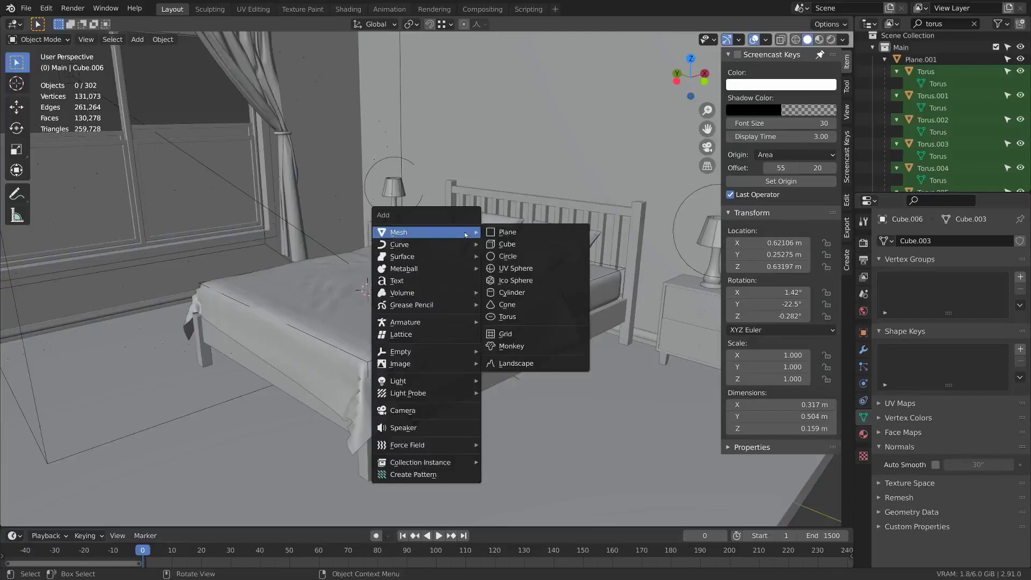
pyautogui.click(507, 232)
pyautogui.moveTo(507, 237); pyautogui.dragTo(467, 269, button='middle')
pyautogui.press('g')
pyautogui.press('z')
pyautogui.click(470, 215)
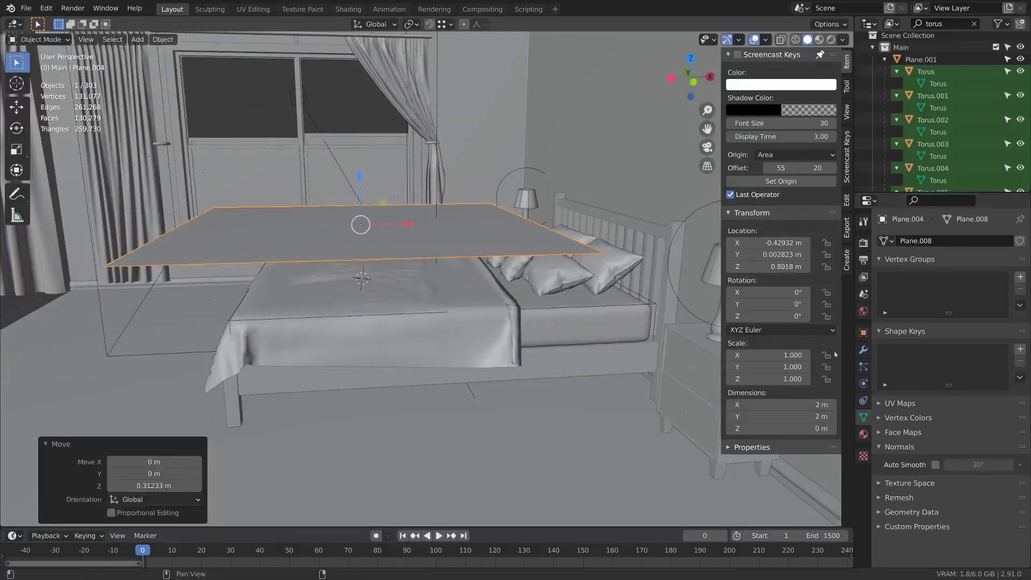
# Step: Subdivide the new plane six times in Edit Mode with one cut each, and shade it smooth in Object Mode
pyautogui.press('Tab')
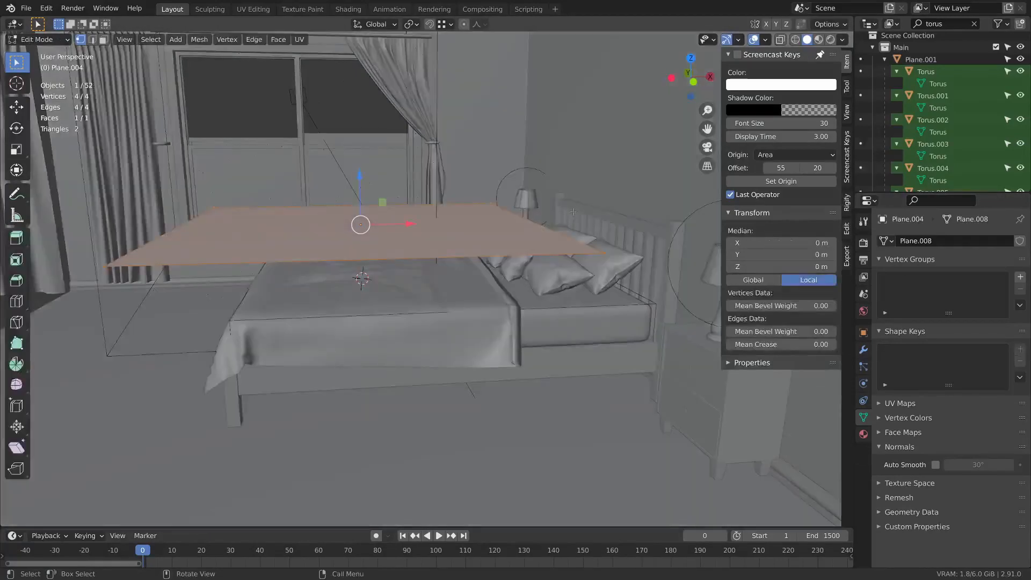
pyautogui.rightClick(573, 213)
pyautogui.click(574, 212)
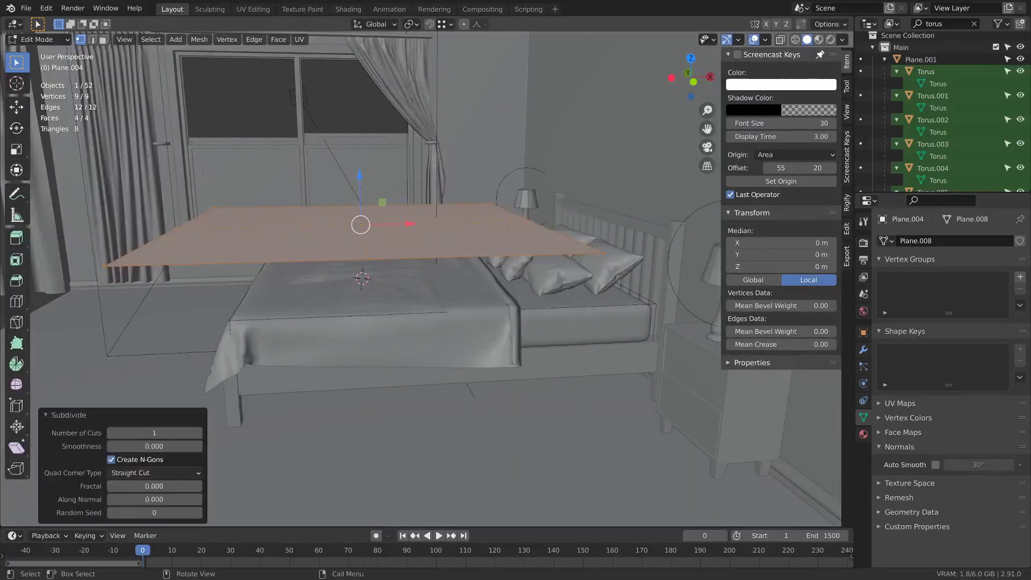
pyautogui.moveTo(505, 228); pyautogui.dragTo(489, 157, button='middle')
pyautogui.hotkey('shift', 'r')
pyautogui.hotkey('shift', 'r')
pyautogui.hotkey('shift', 'r')
pyautogui.hotkey('shift', 'r')
pyautogui.hotkey('shift', 'r')
pyautogui.press('Tab')
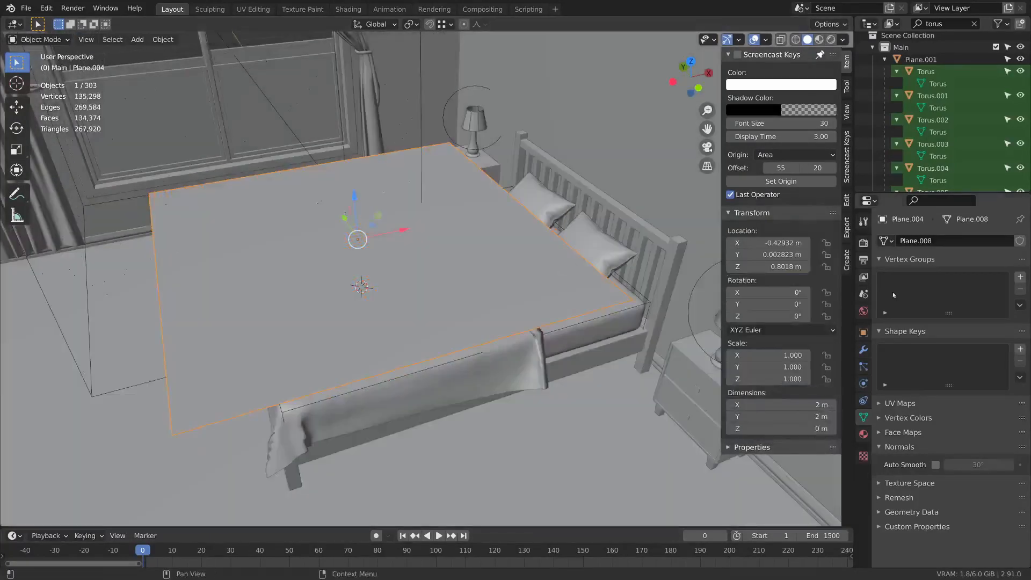
pyautogui.rightClick(490, 156)
pyautogui.click(492, 152)
# Step: Add a Cloth modifier to the plane and open its physics settings
pyautogui.click(864, 350)
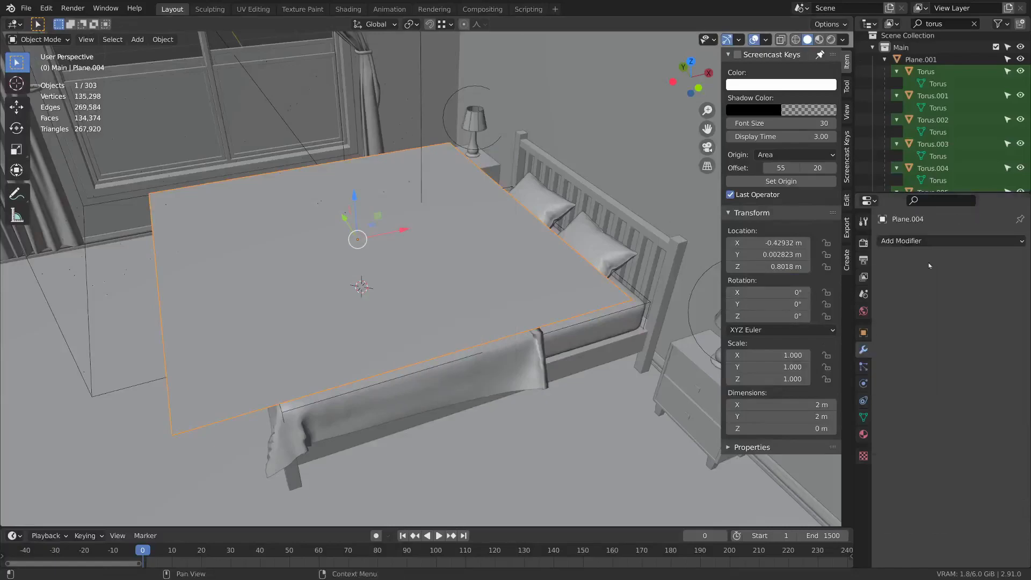
pyautogui.click(943, 239)
pyautogui.click(961, 275)
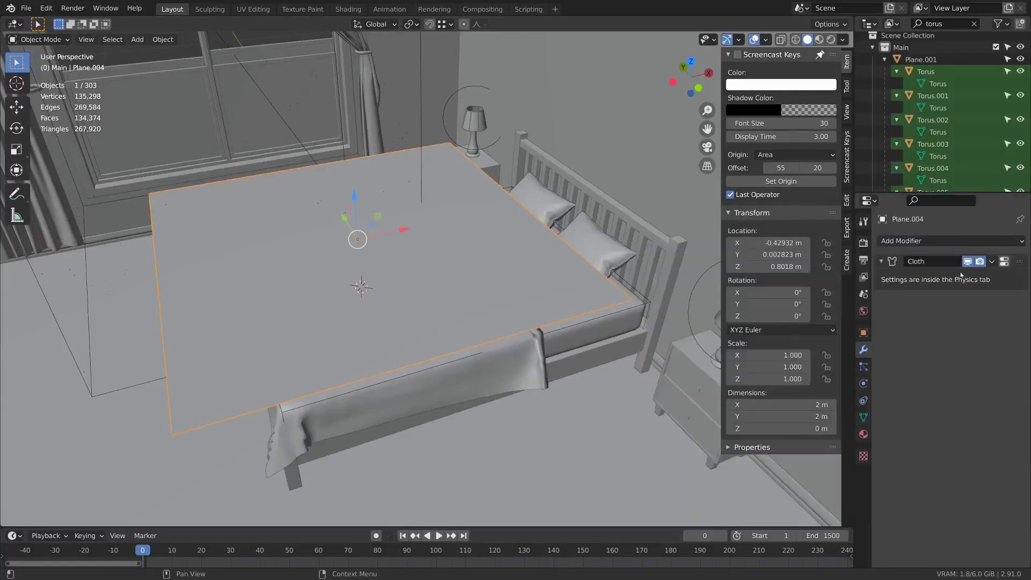
pyautogui.click(1004, 261)
# Step: Set the cloth's Object Collisions distance to 0.003 m
pyautogui.scroll(-5, 998, 319)
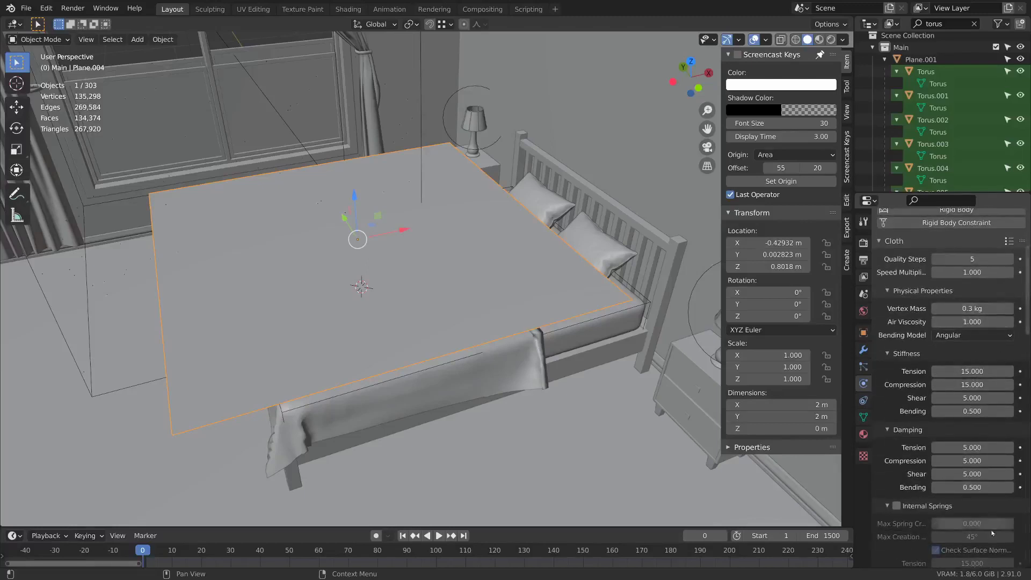
pyautogui.scroll(-10, 953, 542)
pyautogui.scroll(-6, 953, 546)
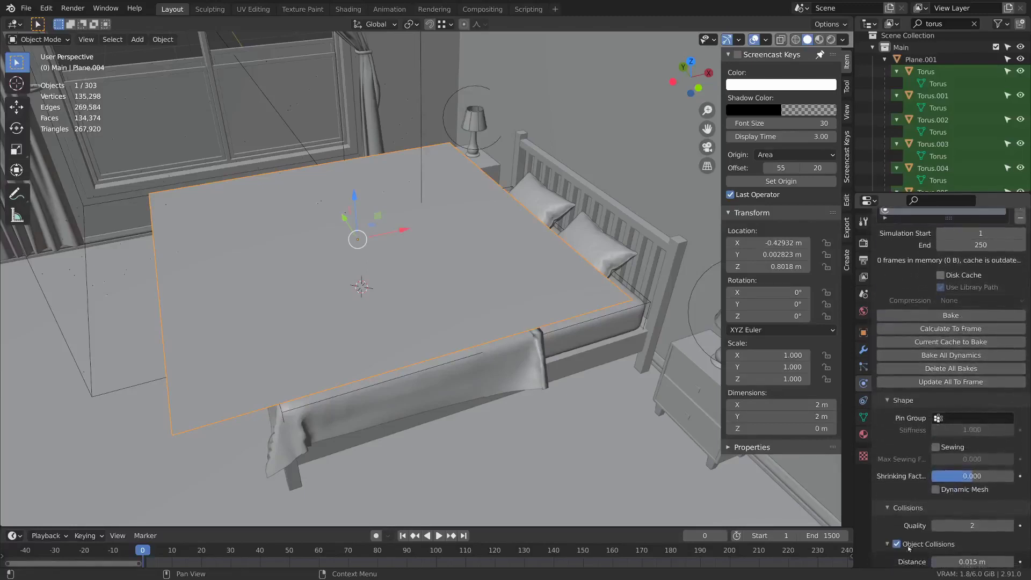
pyautogui.scroll(-4, 911, 496)
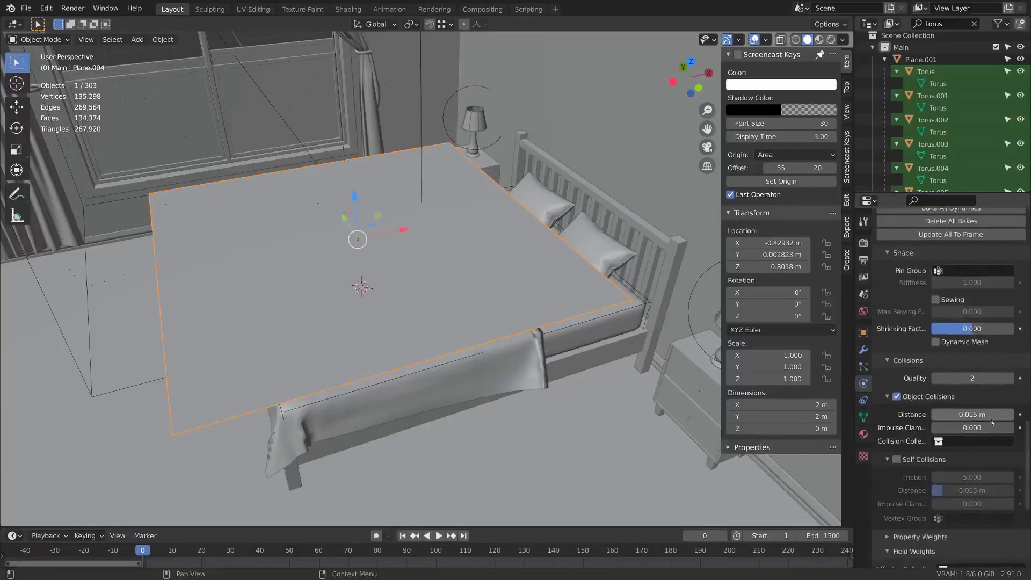
pyautogui.click(974, 411)
pyautogui.click(946, 414)
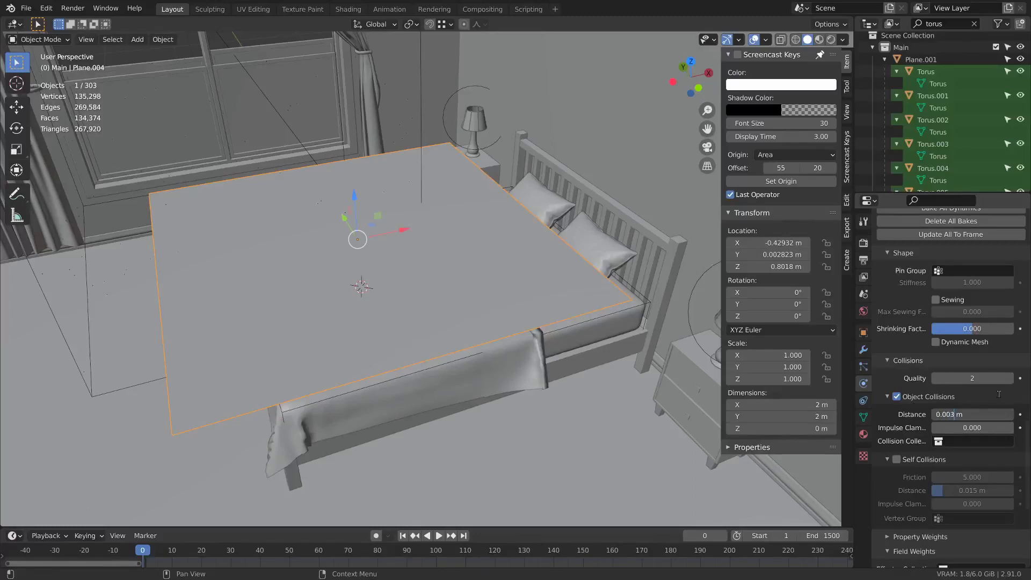
pyautogui.press('Return')
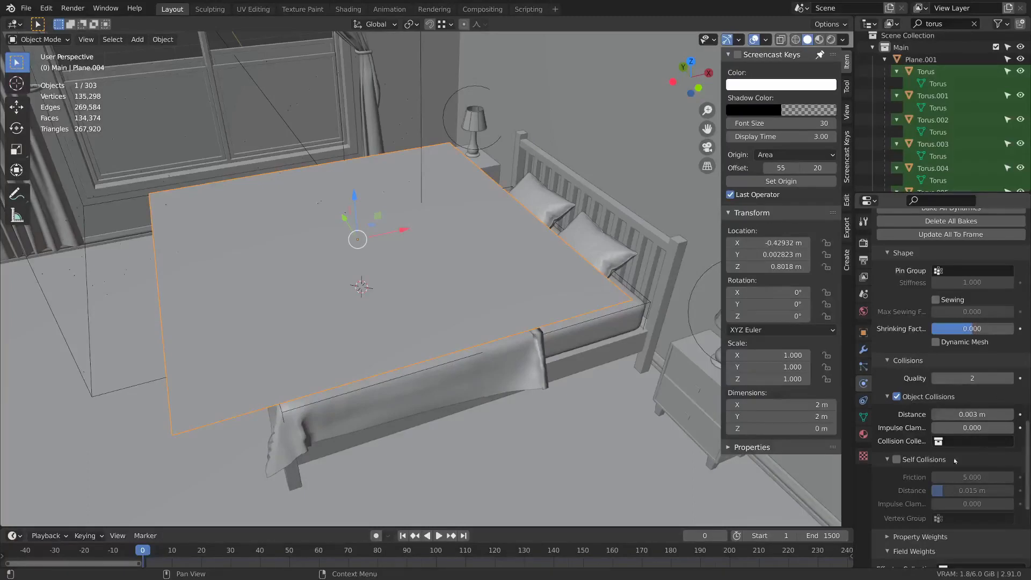
# Step: Enable Self Collisions for the cloth and set their distance to 0.003 m
pyautogui.click(917, 460)
pyautogui.click(888, 460)
pyautogui.click(896, 459)
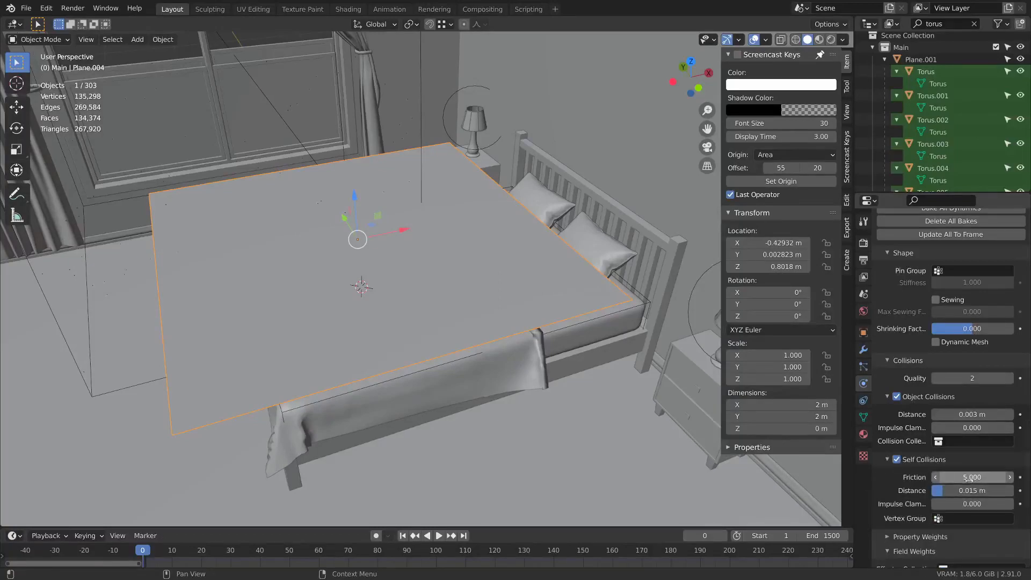
pyautogui.click(969, 491)
pyautogui.press('BackSpace')
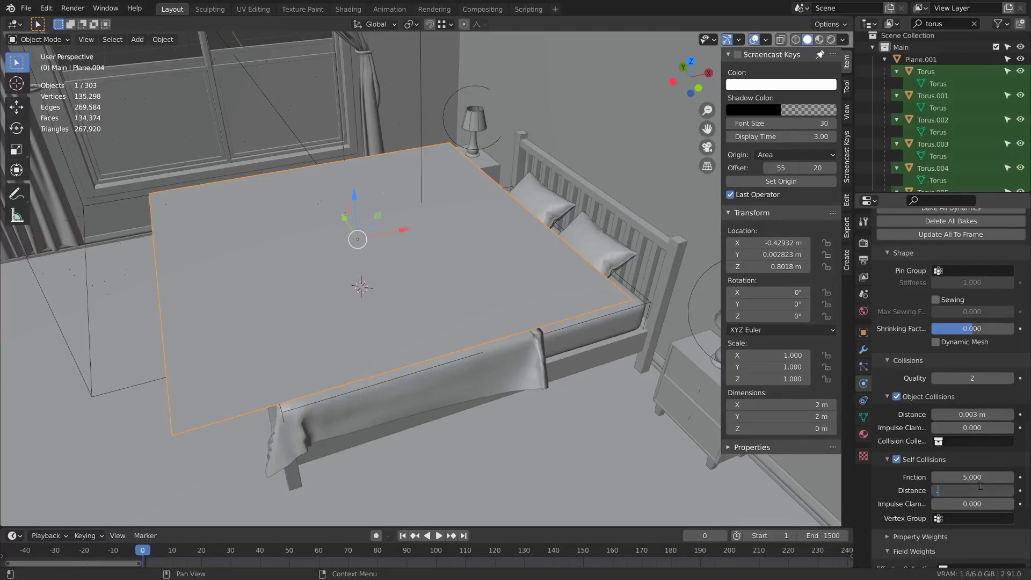
pyautogui.write('.003')
pyautogui.press('Return')
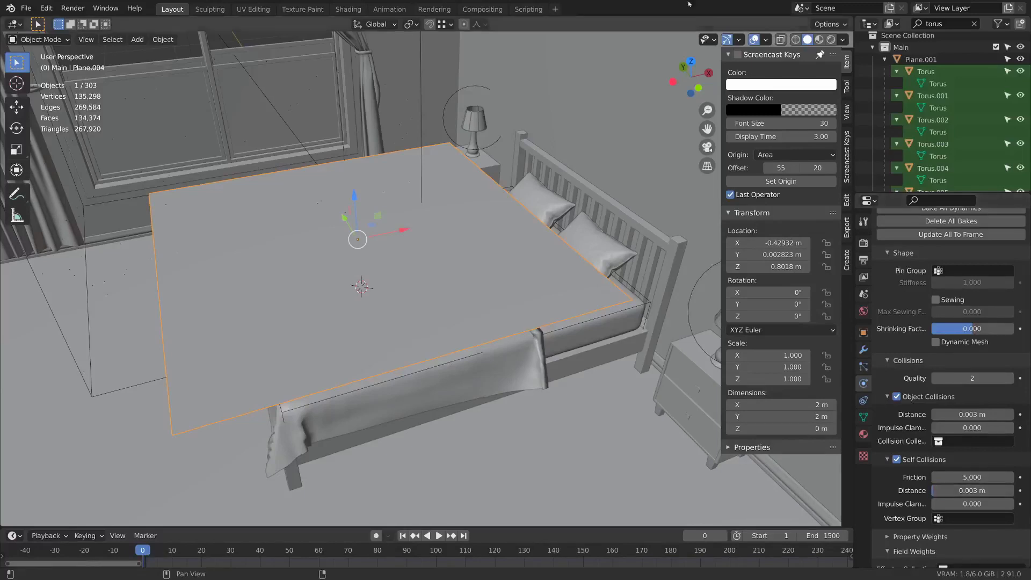
# Step: Fold the plane's edge nearest the pillows upward and back over itself with the Boundary brush in the Sculpting workspace
pyautogui.click(215, 10)
pyautogui.moveTo(589, 238); pyautogui.dragTo(440, 253, button='middle')
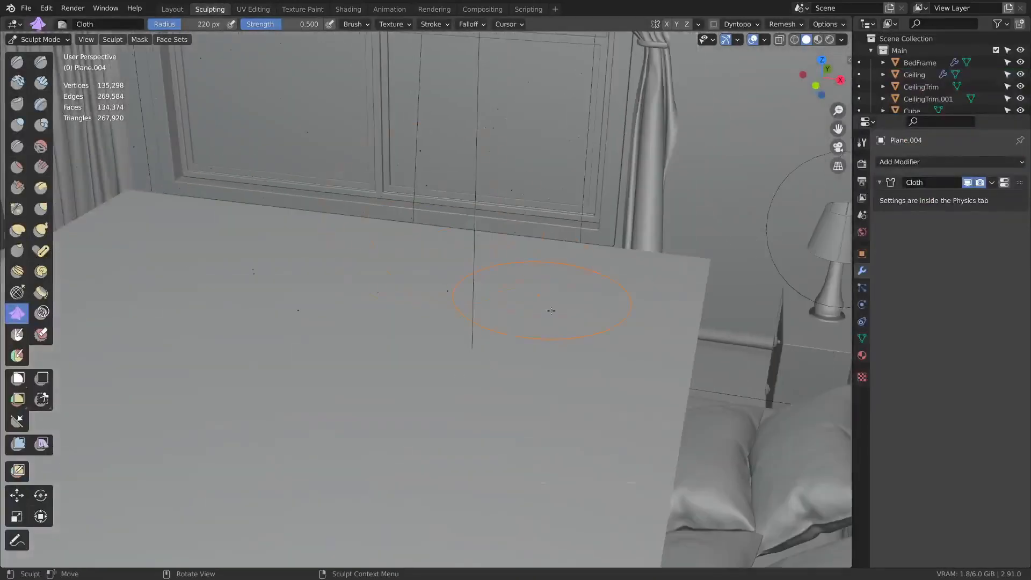
pyautogui.scroll(-4, 550, 311)
pyautogui.moveTo(550, 311); pyautogui.dragTo(561, 317, button='middle')
pyautogui.keyDown('shift'); pyautogui.moveTo(561, 318); pyautogui.dragTo(555, 291, button='middle'); pyautogui.keyUp('shift')
pyautogui.click(41, 292)
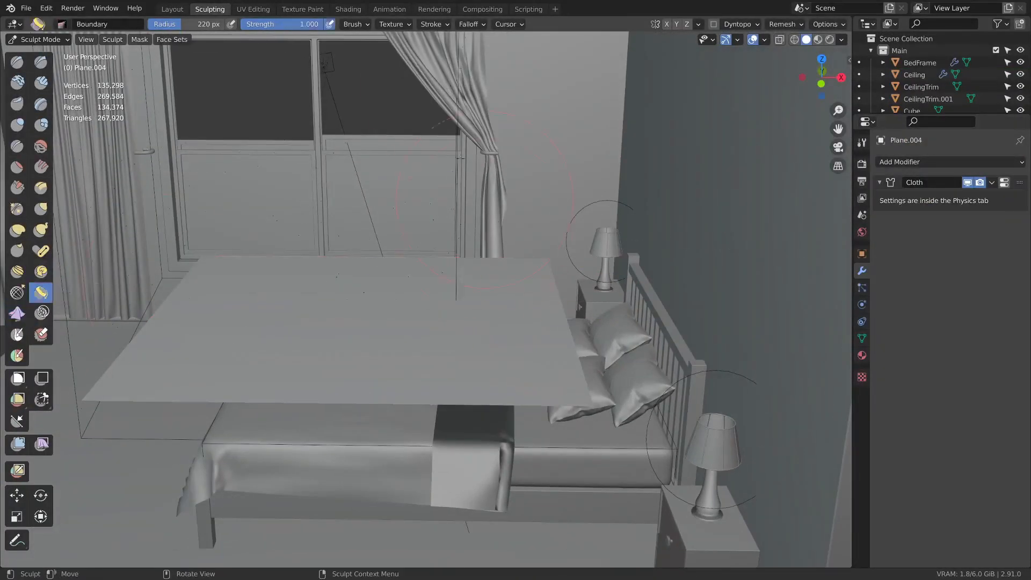
pyautogui.press('f')
pyautogui.click(557, 304)
pyautogui.moveTo(562, 308)
pyautogui.mouseDown()
pyautogui.moveTo(509, 284)
pyautogui.moveTo(616, 300)
pyautogui.mouseUp()
# Step: Return to the Layout workspace and apply the Denim preset to the plane's Cloth physics
pyautogui.click(172, 9)
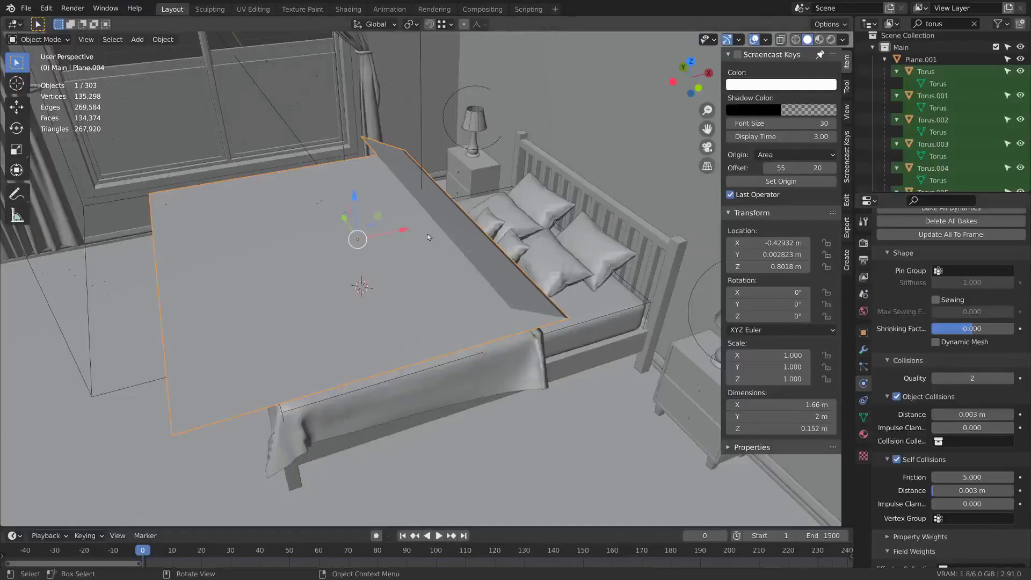
pyautogui.scroll(-10, 929, 375)
pyautogui.scroll(10, 929, 491)
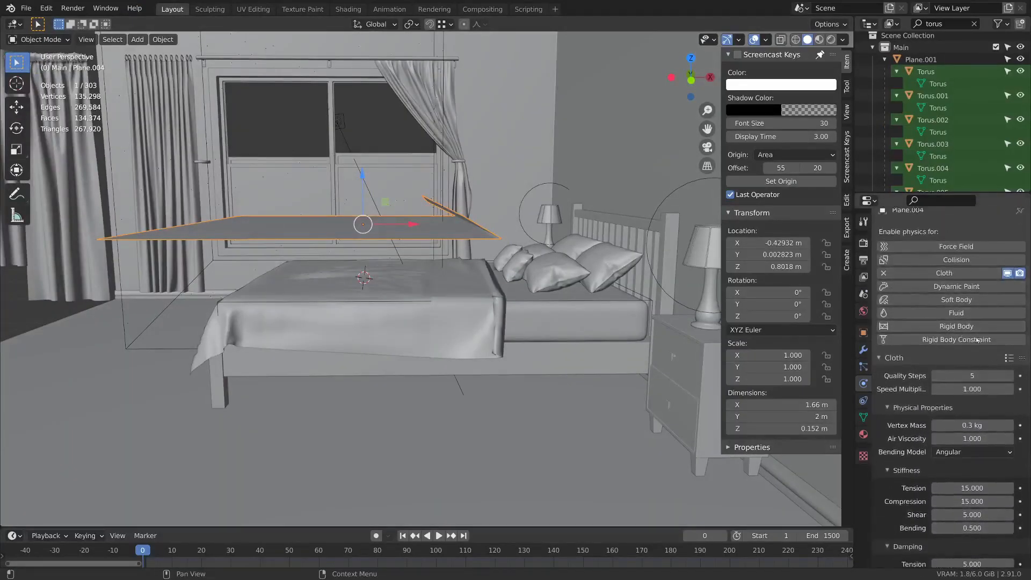
pyautogui.click(1000, 357)
pyautogui.click(1009, 367)
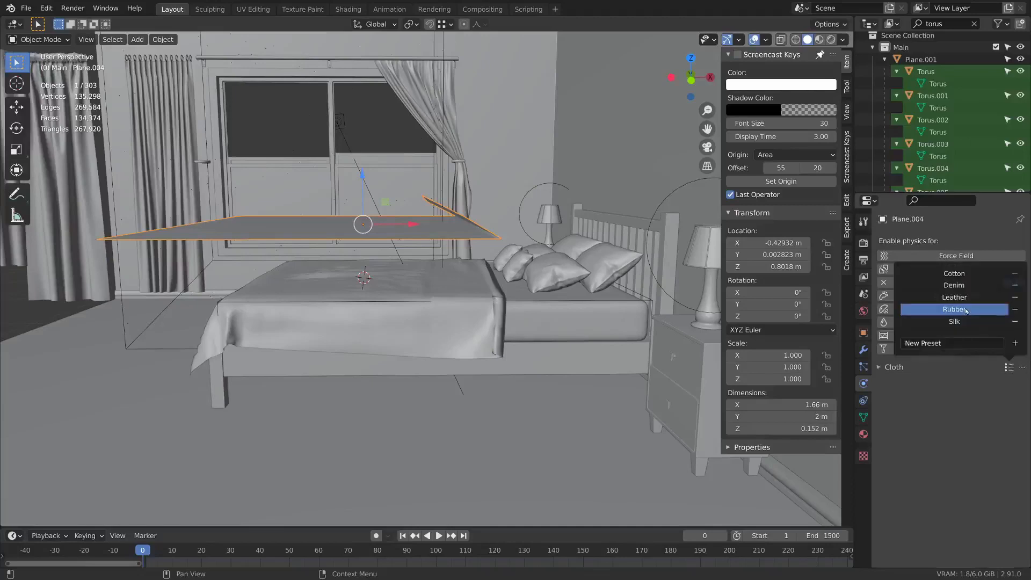
pyautogui.click(894, 367)
pyautogui.click(1010, 366)
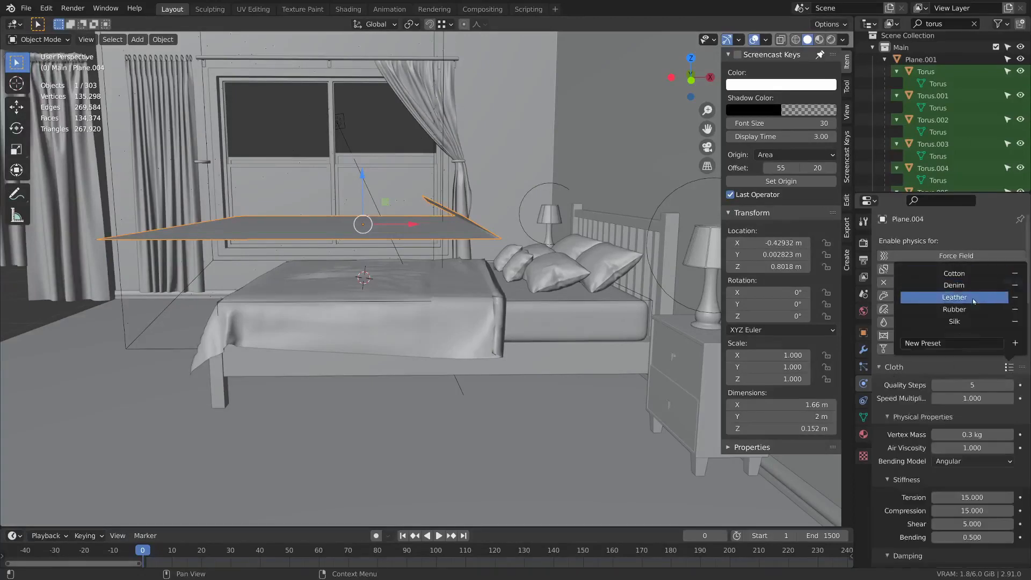
pyautogui.click(954, 285)
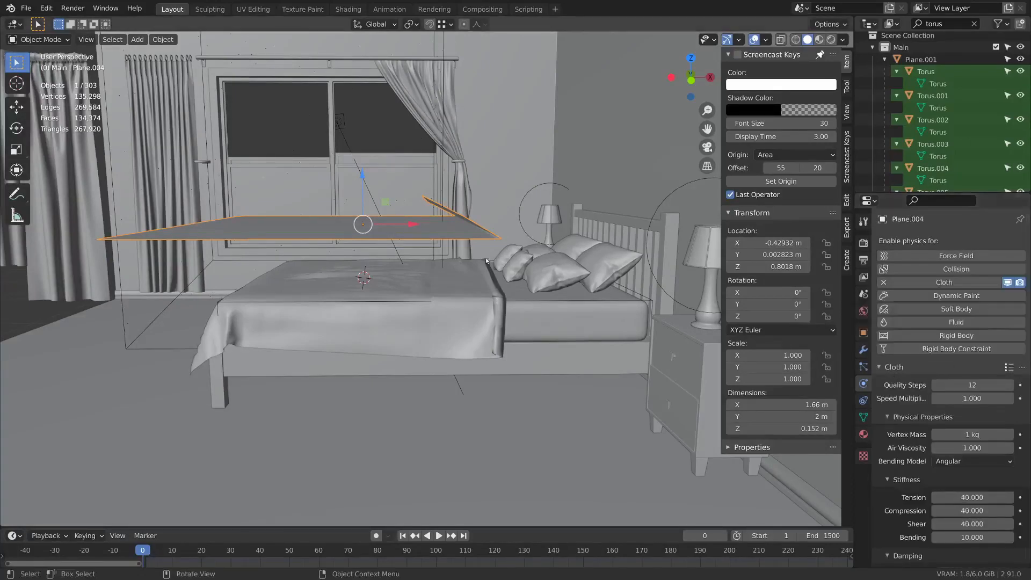
# Step: Play a trial of the cloth simulation, inspect how the plane lands on the bed, and rewind to the first frame
pyautogui.press('space')
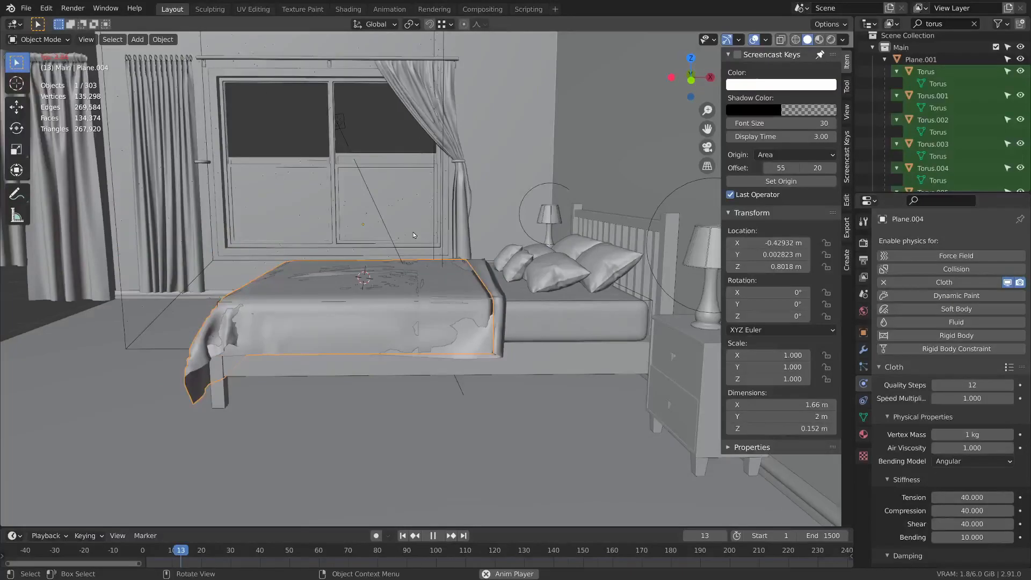
pyautogui.press('space')
pyautogui.scroll(5, 483, 268)
pyautogui.moveTo(665, 306); pyautogui.dragTo(553, 411, button='middle')
pyautogui.scroll(-4, 407, 419)
pyautogui.scroll(-3, 413, 349)
pyautogui.moveTo(413, 350); pyautogui.dragTo(564, 375, button='middle')
pyautogui.hotkey('shift', 'Left')
# Step: Set the cloth's Object Collisions distance to 0.005 m
pyautogui.scroll(-15, 887, 370)
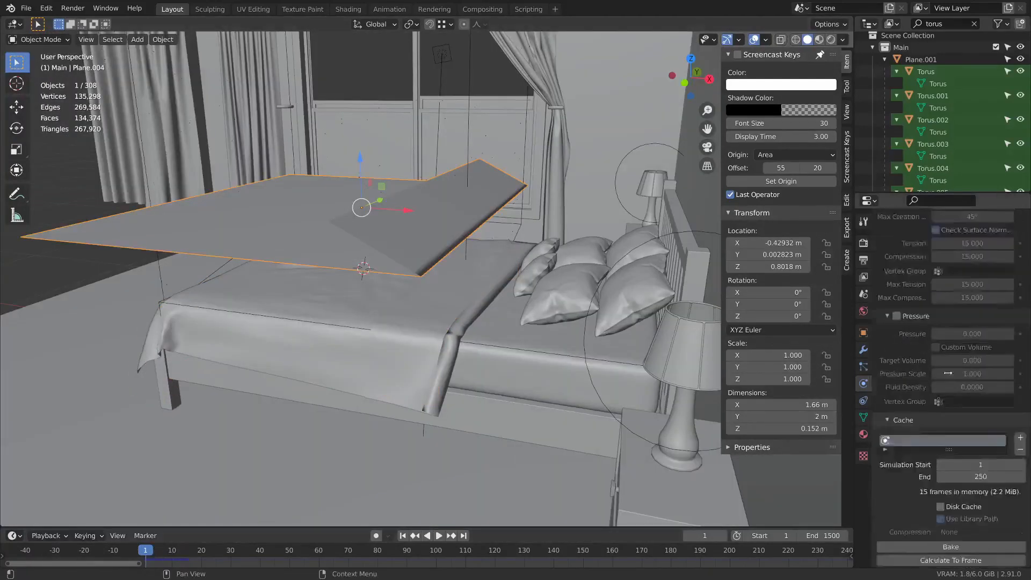
pyautogui.moveTo(955, 527); pyautogui.dragTo(954, 270, button='middle')
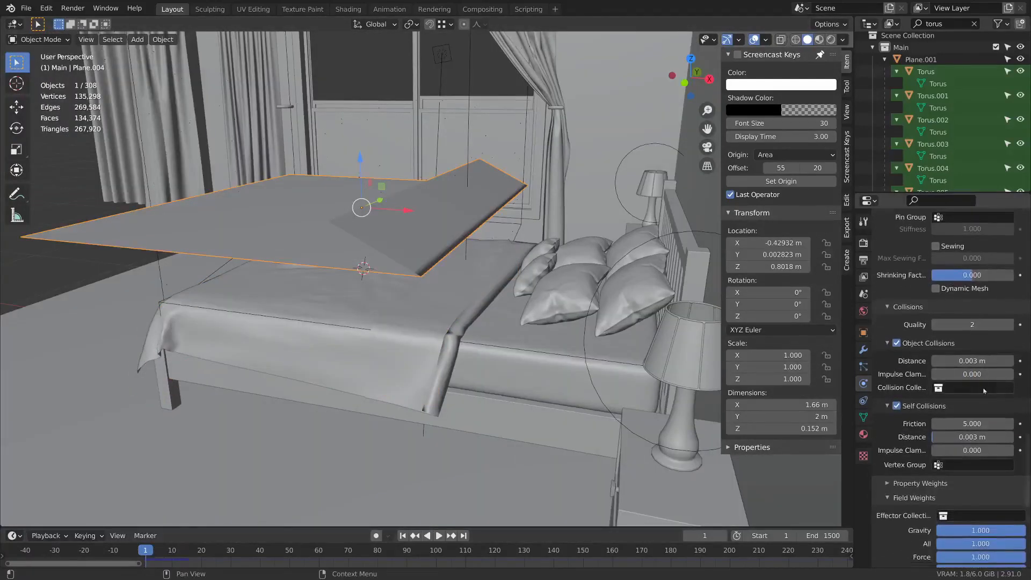
pyautogui.doubleClick(955, 362)
pyautogui.write('0.005')
pyautogui.press('Return')
# Step: Simulate the folded plane falling onto the bed and hold the draped result at frame 14
pyautogui.press('space')
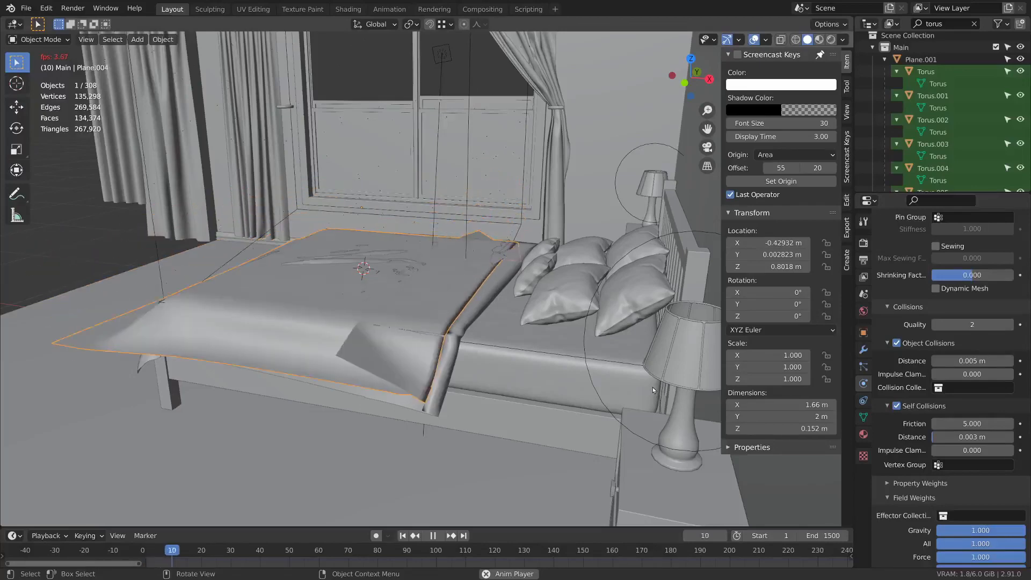
pyautogui.press('space')
pyautogui.moveTo(652, 387); pyautogui.dragTo(473, 407, button='middle')
pyautogui.press('Right')
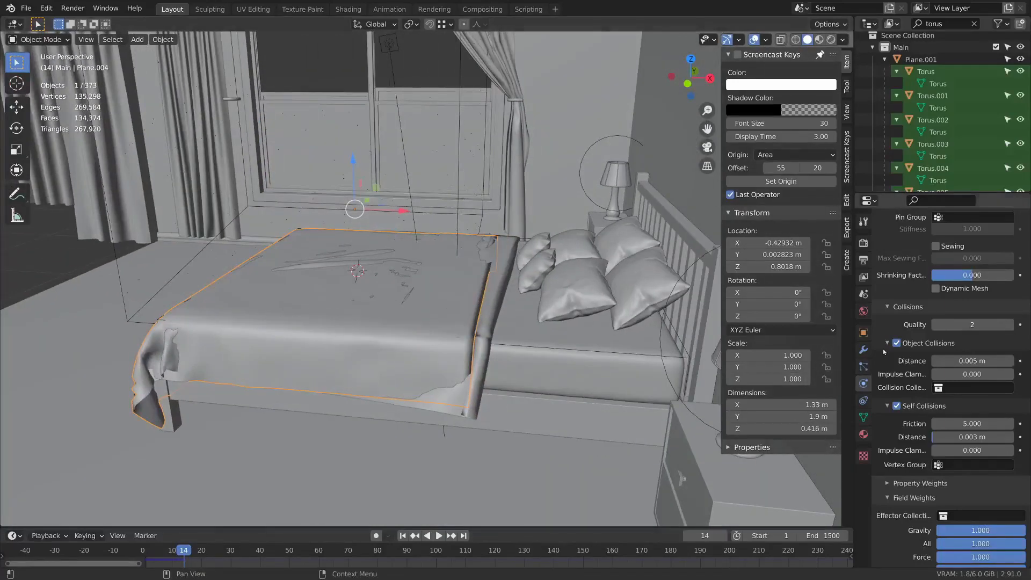
# Step: Add a Solidify modifier to the draped blanket with a thickness of -0.01 m
pyautogui.click(864, 350)
pyautogui.click(916, 242)
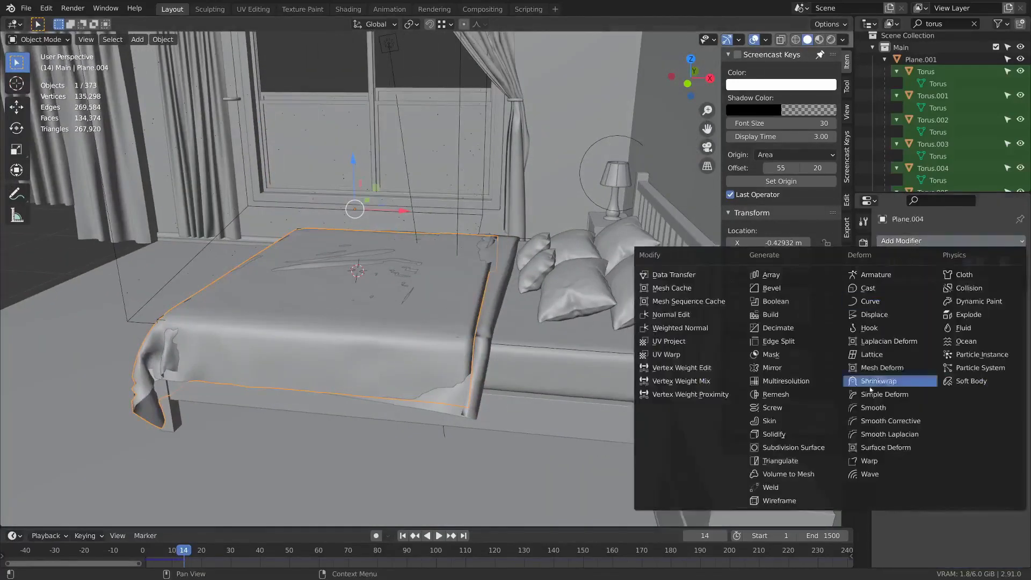
pyautogui.click(796, 434)
pyautogui.moveTo(532, 398); pyautogui.dragTo(653, 389, button='middle')
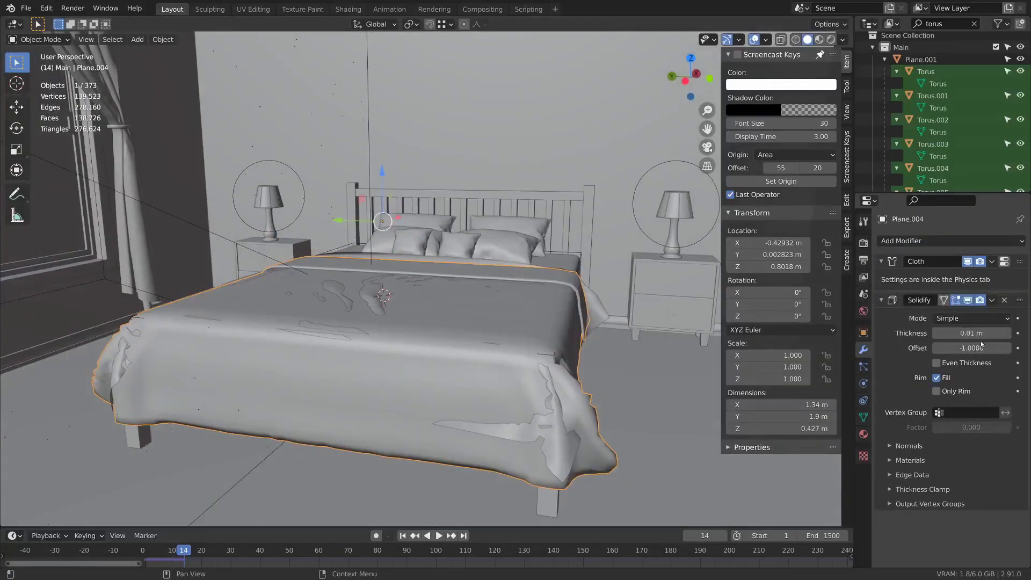
pyautogui.moveTo(971, 332); pyautogui.dragTo(956, 333)
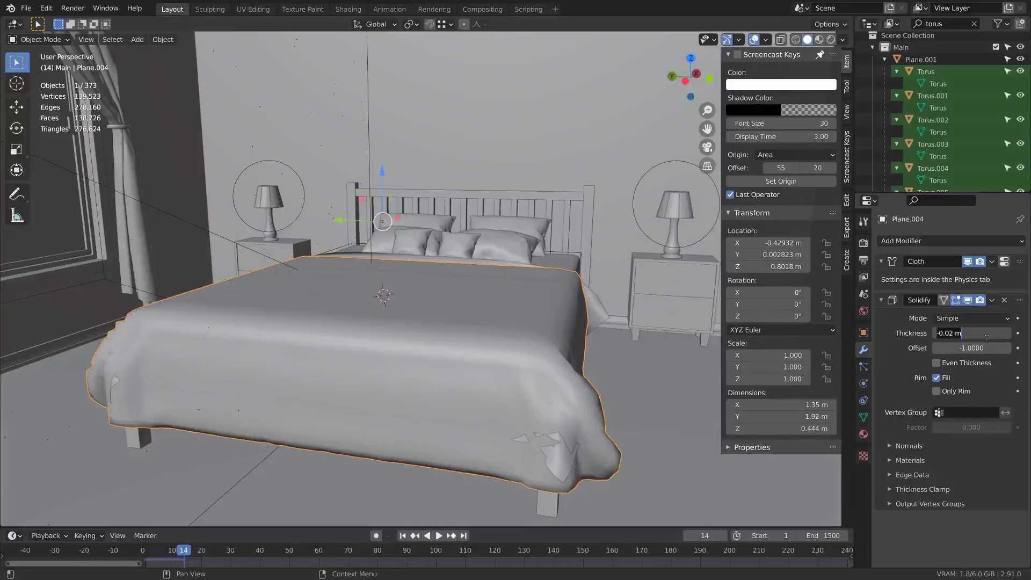
pyautogui.write('-')
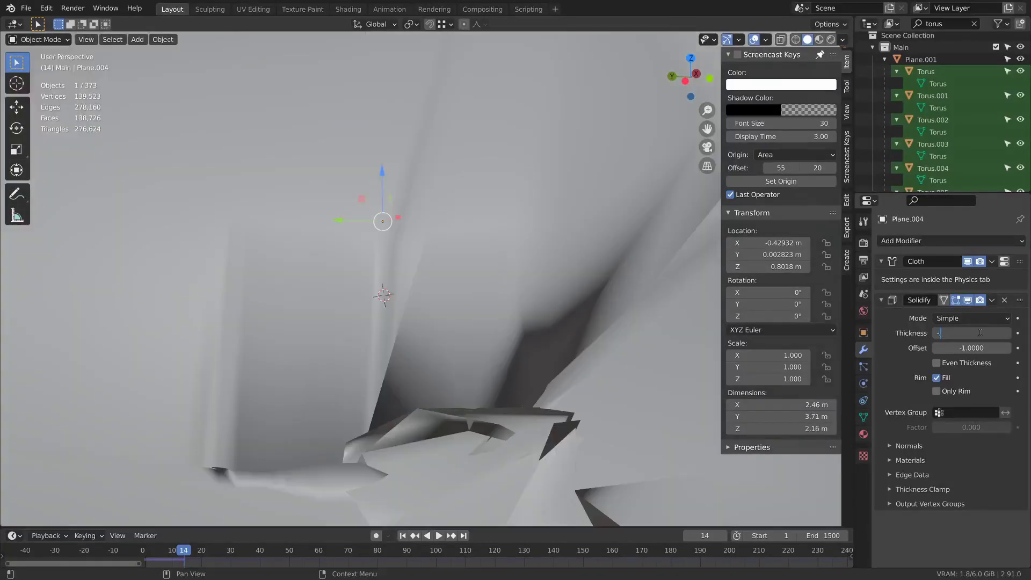
pyautogui.write('0.01')
pyautogui.press('Return')
pyautogui.moveTo(564, 339)
pyautogui.mouseDown(button='middle')
pyautogui.moveTo(577, 343)
pyautogui.moveTo(573, 372)
pyautogui.moveTo(615, 330)
pyautogui.moveTo(651, 338)
pyautogui.moveTo(572, 356)
pyautogui.mouseUp(button='middle')
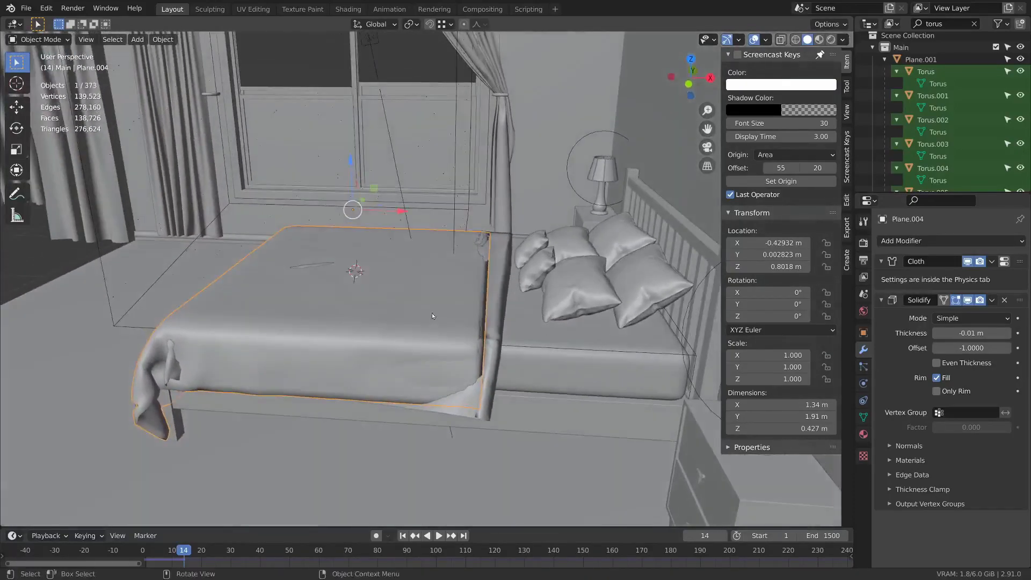
# Step: Inspect the blanket's folded edge up close and set the Solidify thickness to 0.01 m
pyautogui.scroll(4, 486, 249)
pyautogui.moveTo(487, 250); pyautogui.dragTo(508, 213, button='middle')
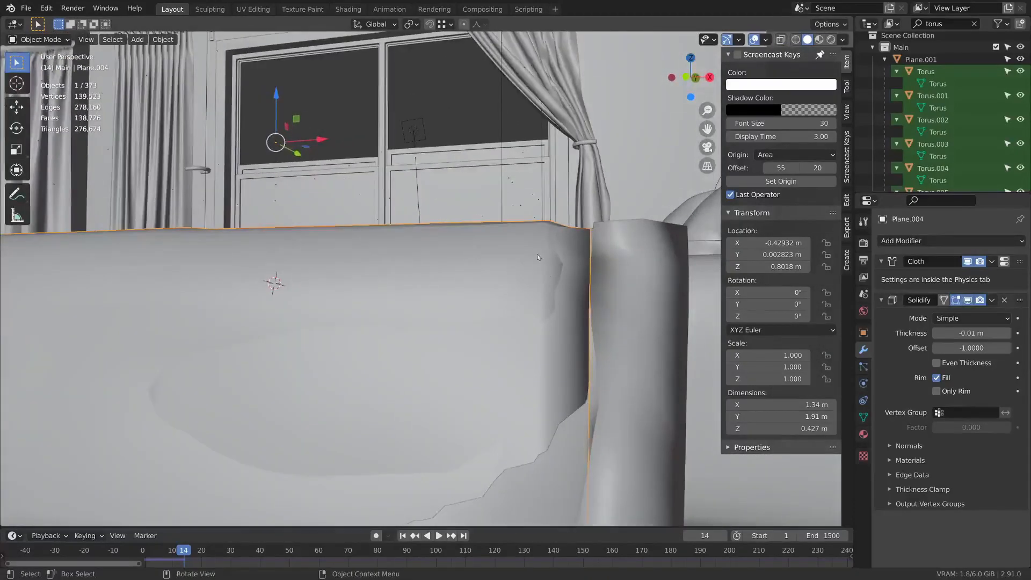
pyautogui.scroll(-2, 475, 243)
pyautogui.scroll(-1, 475, 243)
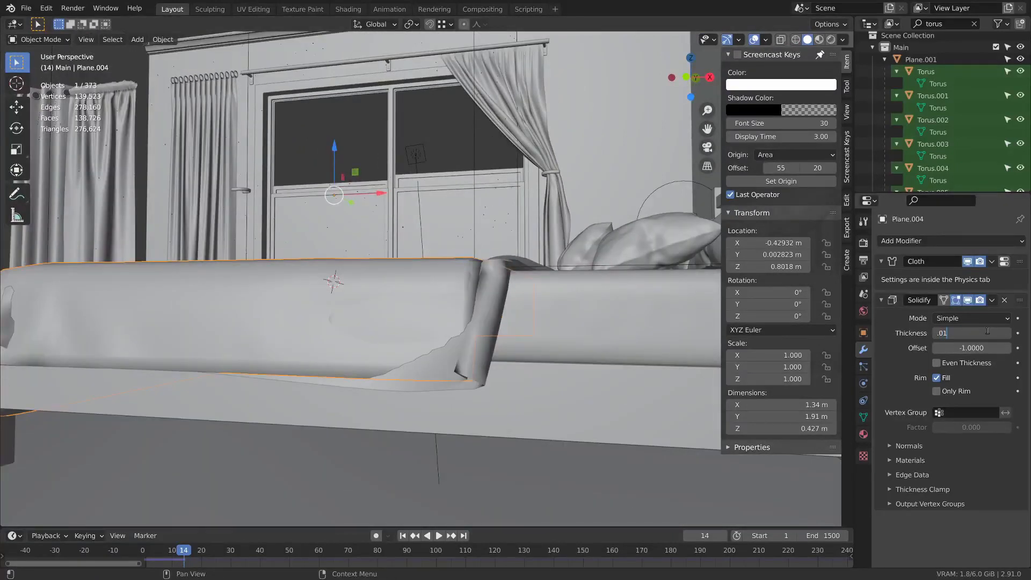
pyautogui.click(987, 331)
pyautogui.write('.01')
pyautogui.press('Return')
pyautogui.moveTo(327, 253); pyautogui.dragTo(344, 310, button='middle')
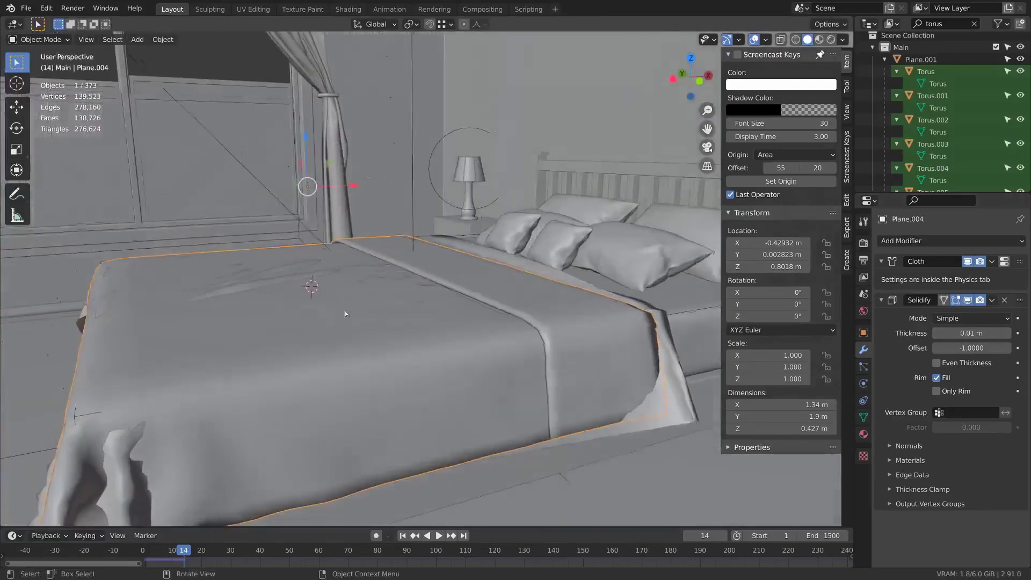
# Step: Duplicate the blanket's Cloth modifier, disable the copy in the viewport, and apply the original
pyautogui.click(994, 263)
pyautogui.click(971, 298)
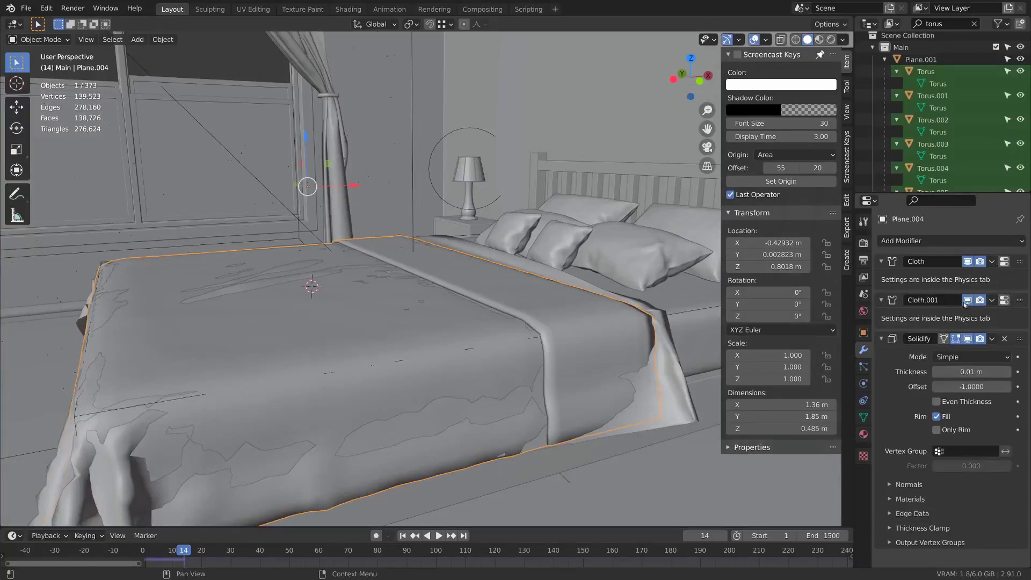
pyautogui.click(966, 301)
pyautogui.hotkey('ctrl', 'a')
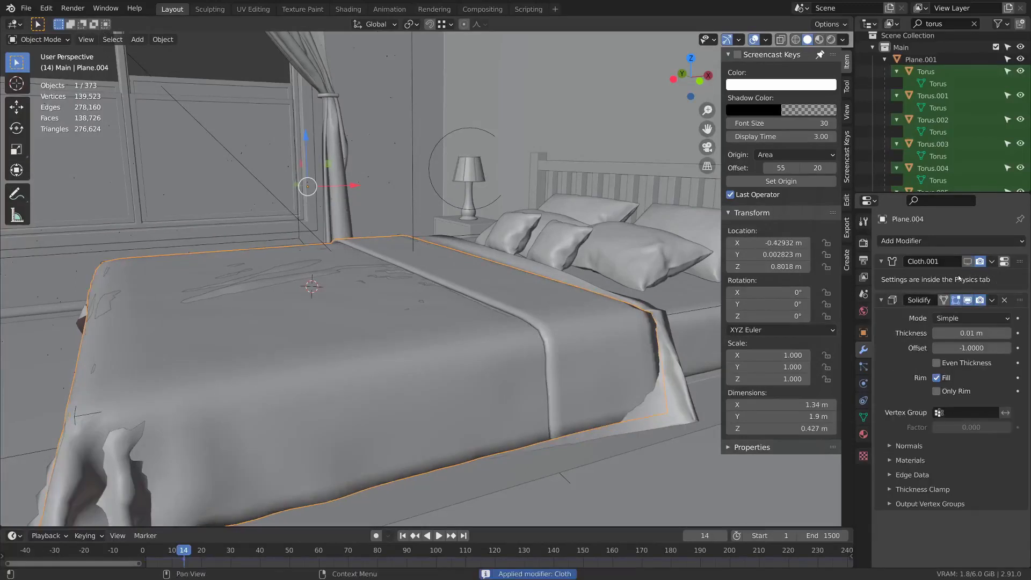
pyautogui.moveTo(1018, 268)
pyautogui.mouseDown()
pyautogui.moveTo(1016, 290)
pyautogui.moveTo(1006, 265)
pyautogui.mouseUp()
# Step: Raise the blanket about 0.00745 m along Z above the sheet beneath it
pyautogui.scroll(-3, 344, 192)
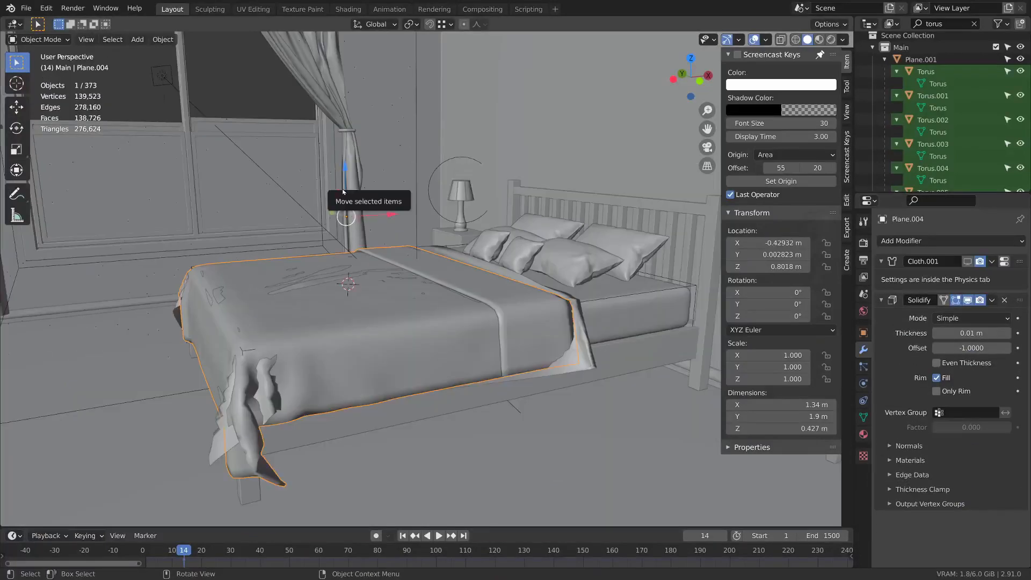
pyautogui.moveTo(344, 191); pyautogui.dragTo(338, 174)
pyautogui.moveTo(340, 175); pyautogui.dragTo(415, 151, button='middle')
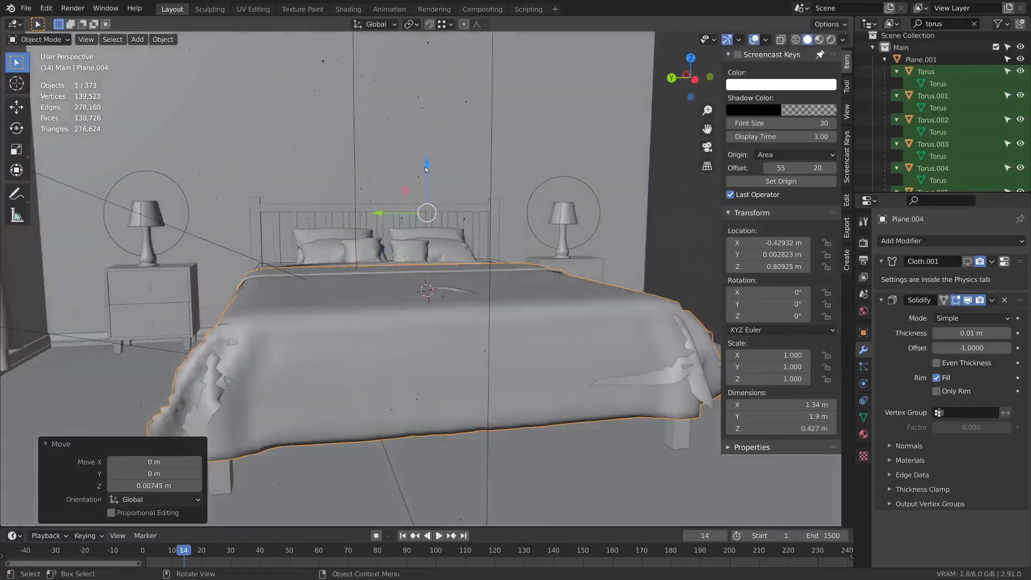
# Step: In the Sculpting workspace, set the Grab brush radius to 242 px and pull the blanket's top where the lower sheet pokes through
pyautogui.click(211, 10)
pyautogui.scroll(4, 402, 349)
pyautogui.moveTo(322, 388)
pyautogui.keyDown('shift'); pyautogui.mouseDown(button='middle')
pyautogui.moveTo(290, 408)
pyautogui.moveTo(344, 357)
pyautogui.mouseUp(button='middle'); pyautogui.keyUp('shift')
pyautogui.moveTo(335, 359); pyautogui.dragTo(368, 344, button='middle')
pyautogui.press('g')
pyautogui.press('f')
pyautogui.click(361, 341)
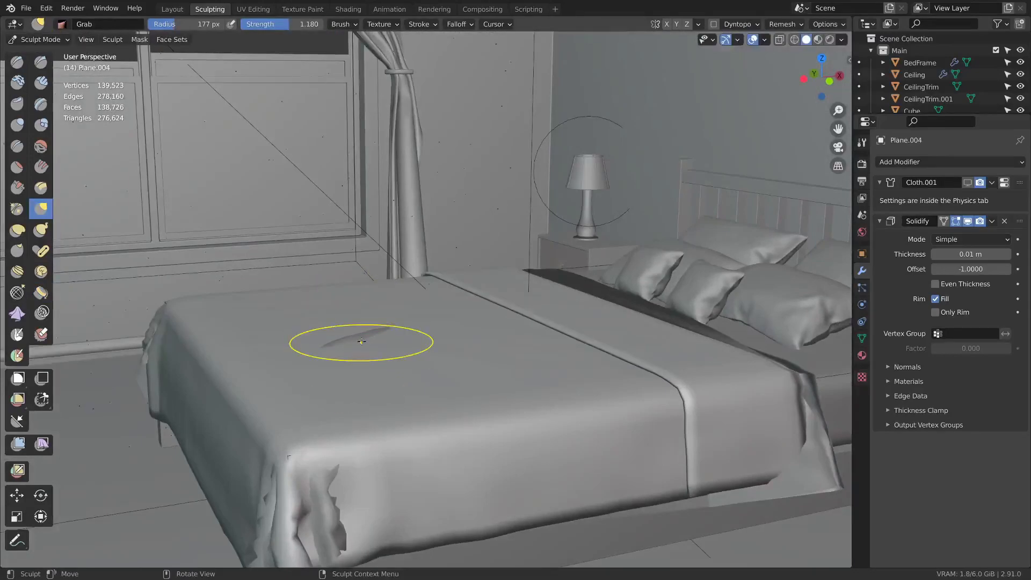
pyautogui.press('f')
pyautogui.click(387, 340)
pyautogui.moveTo(371, 340); pyautogui.dragTo(359, 337)
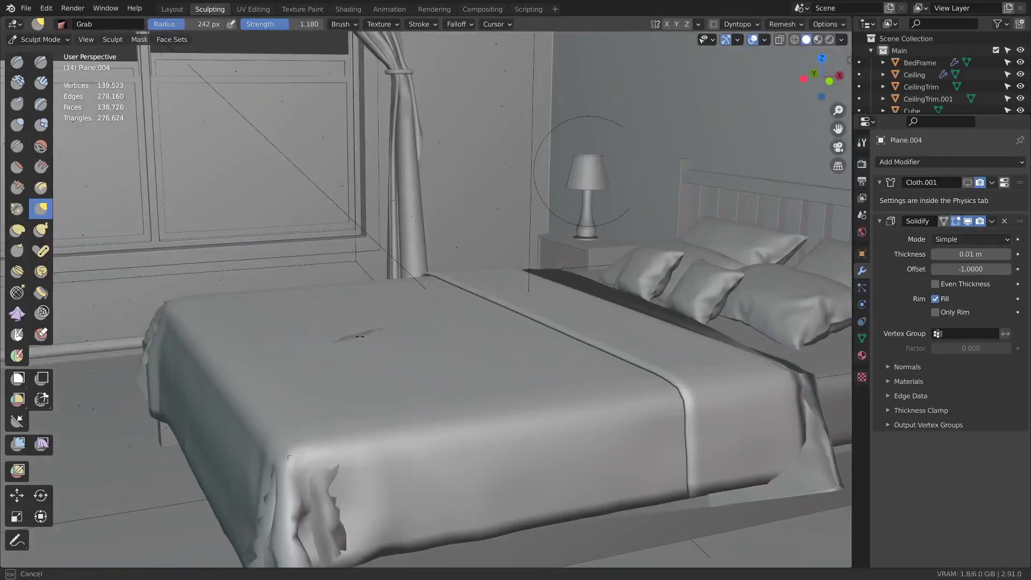
# Step: Select the lower sheet Plane.003 for sculpting and push its protruding patch on the bed top down with the Grab brush
pyautogui.click(172, 9)
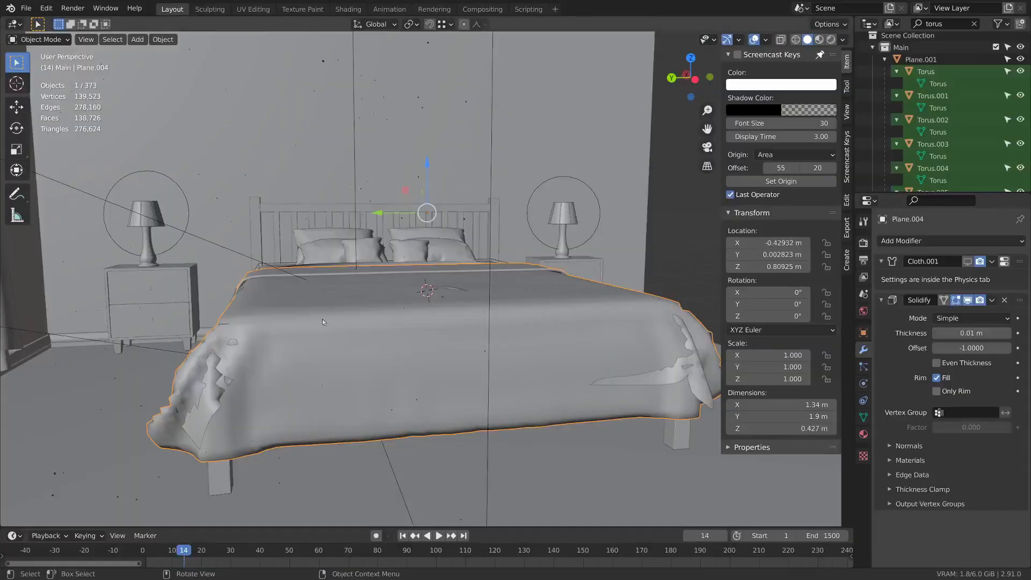
pyautogui.click(216, 385)
pyautogui.moveTo(357, 322)
pyautogui.mouseDown(button='middle')
pyautogui.moveTo(361, 373)
pyautogui.moveTo(395, 342)
pyautogui.mouseUp(button='middle')
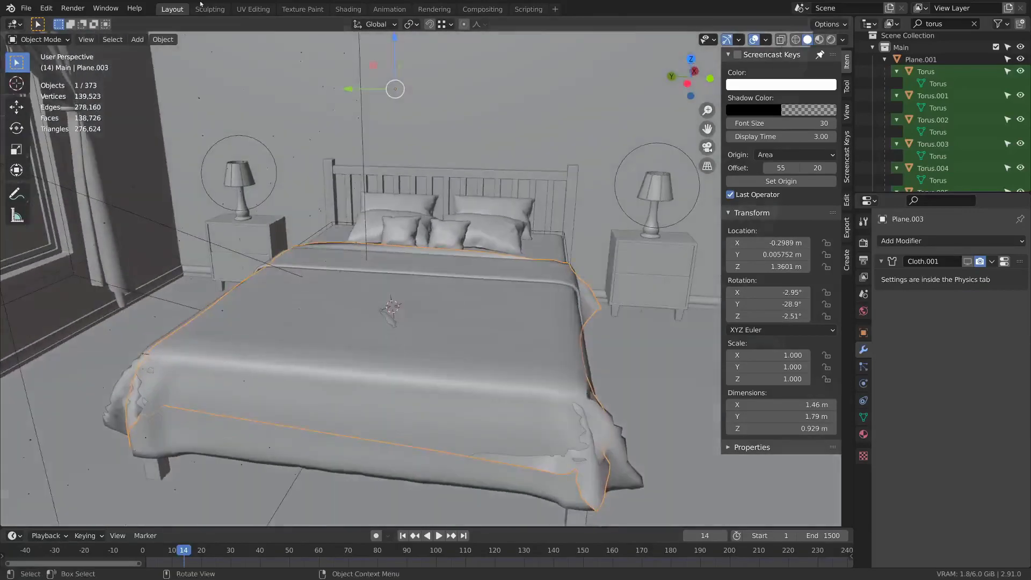
pyautogui.click(211, 9)
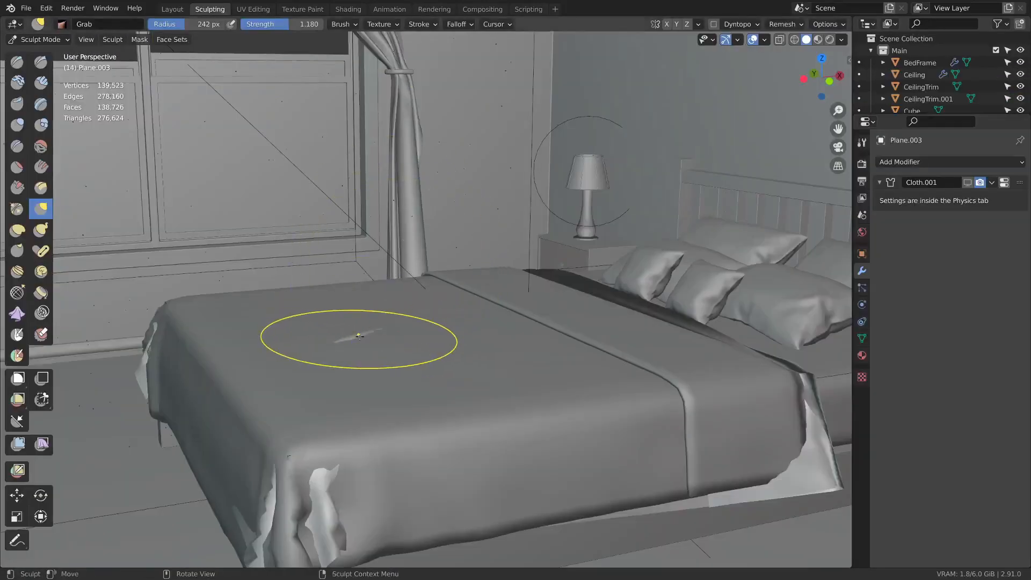
pyautogui.moveTo(359, 336); pyautogui.dragTo(359, 342)
# Step: Push the lower sheet's exposed areas at both foot corners of the bed inward beneath the blanket with the Grab brush
pyautogui.moveTo(373, 436); pyautogui.dragTo(465, 416, button='middle')
pyautogui.scroll(-2, 473, 416)
pyautogui.moveTo(529, 432); pyautogui.dragTo(535, 463, button='middle')
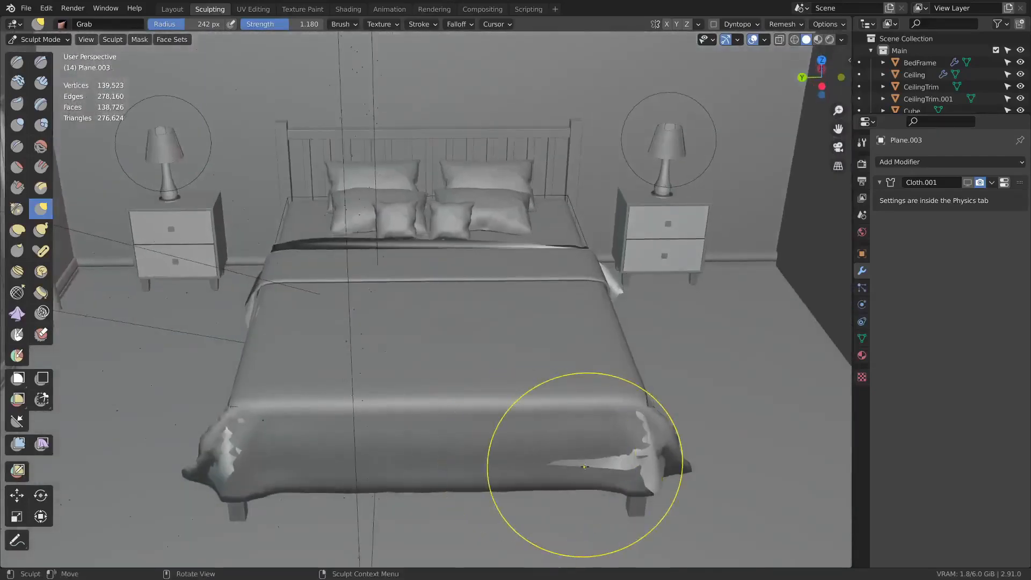
pyautogui.moveTo(586, 464); pyautogui.dragTo(644, 454)
pyautogui.moveTo(241, 461); pyautogui.dragTo(236, 459)
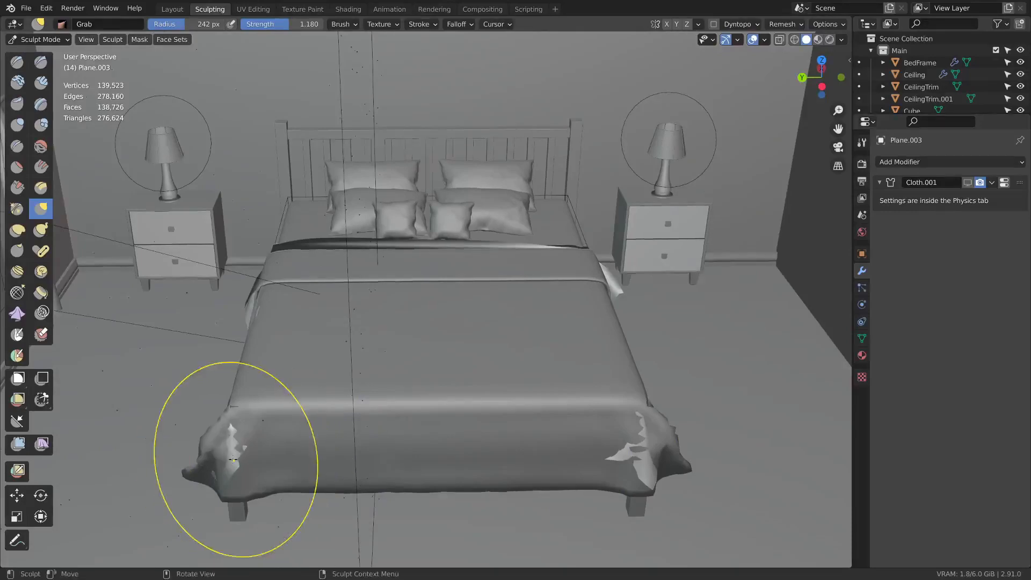
pyautogui.moveTo(236, 460)
pyautogui.mouseDown(button='middle')
pyautogui.moveTo(333, 453)
pyautogui.moveTo(322, 449)
pyautogui.mouseUp(button='middle')
pyautogui.moveTo(290, 419)
pyautogui.mouseDown(button='middle')
pyautogui.moveTo(233, 410)
pyautogui.moveTo(233, 333)
pyautogui.mouseUp(button='middle')
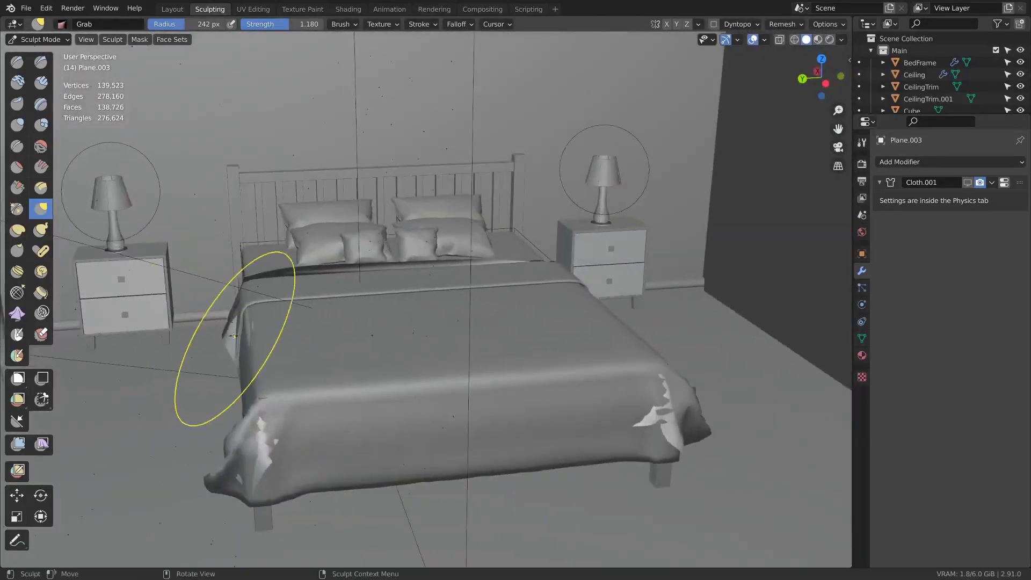
pyautogui.moveTo(278, 466); pyautogui.dragTo(270, 453)
pyautogui.moveTo(658, 416); pyautogui.dragTo(652, 419)
# Step: Switch sculpting to the blanket Plane.004 and pull its surface over the lower sheet at a foot corner with the Grab brush
pyautogui.scroll(-10, 865, 61)
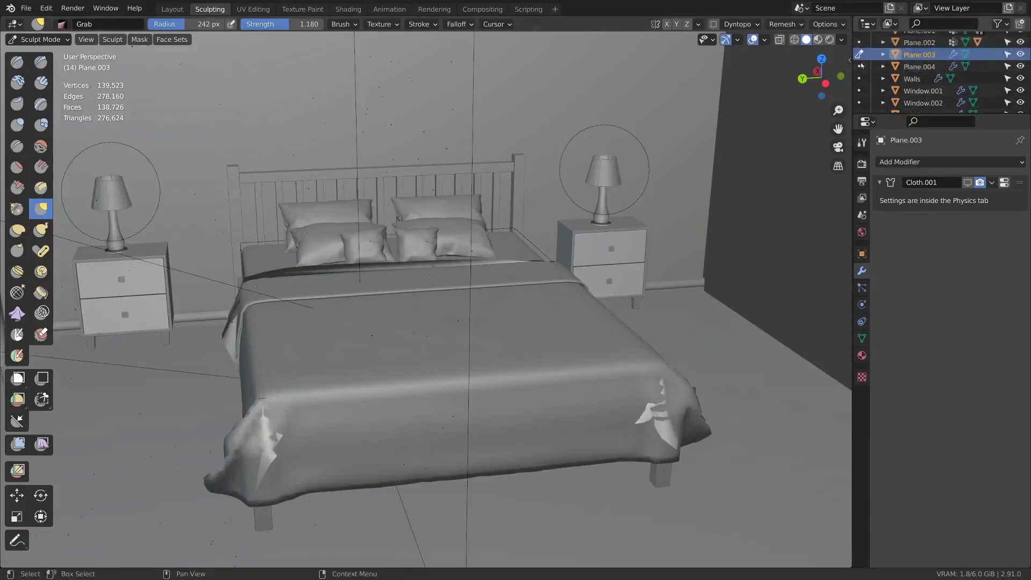
pyautogui.click(861, 67)
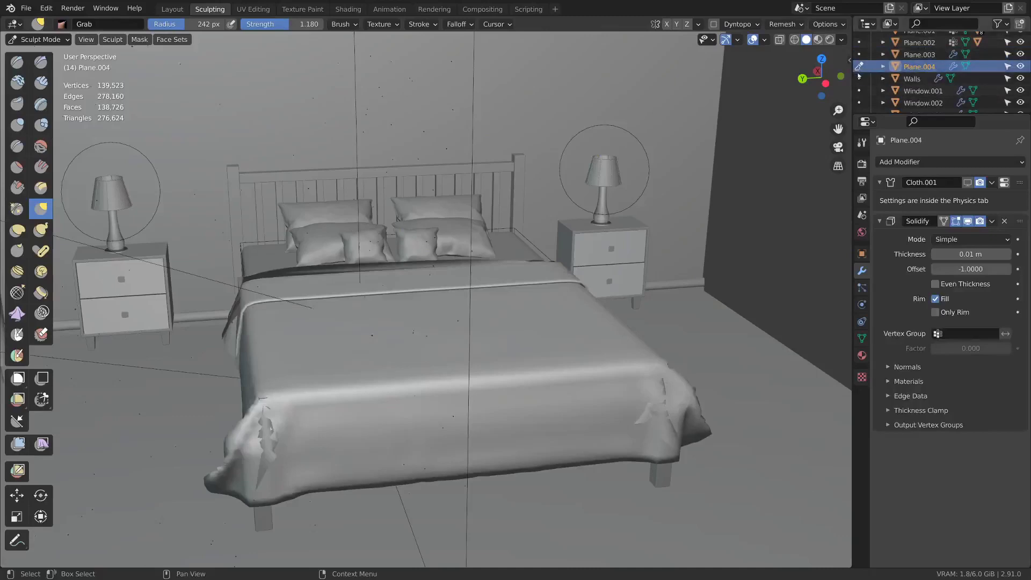
pyautogui.click(859, 56)
pyautogui.click(860, 67)
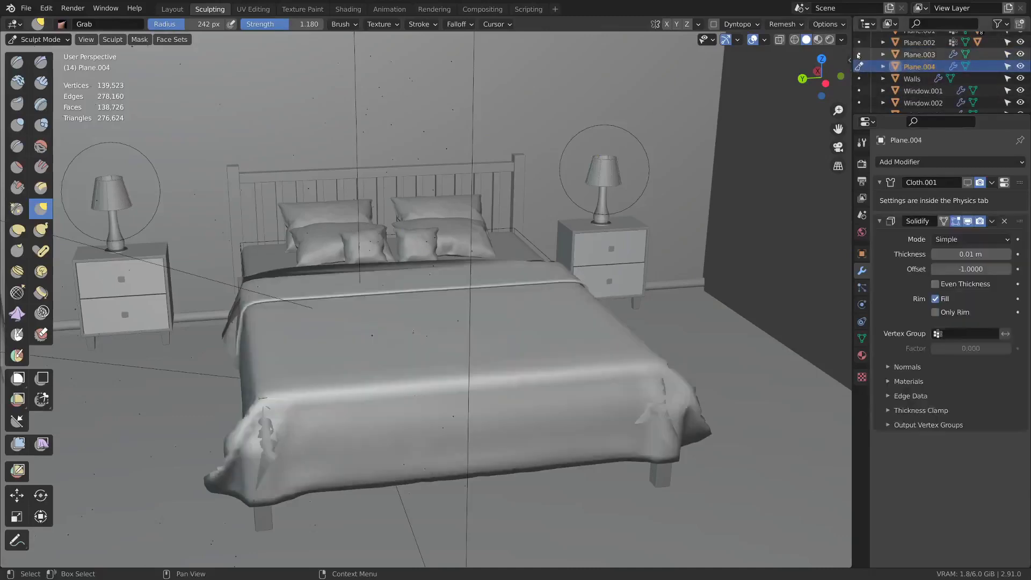
pyautogui.click(859, 57)
pyautogui.click(861, 67)
pyautogui.moveTo(685, 335); pyautogui.dragTo(625, 338, button='middle')
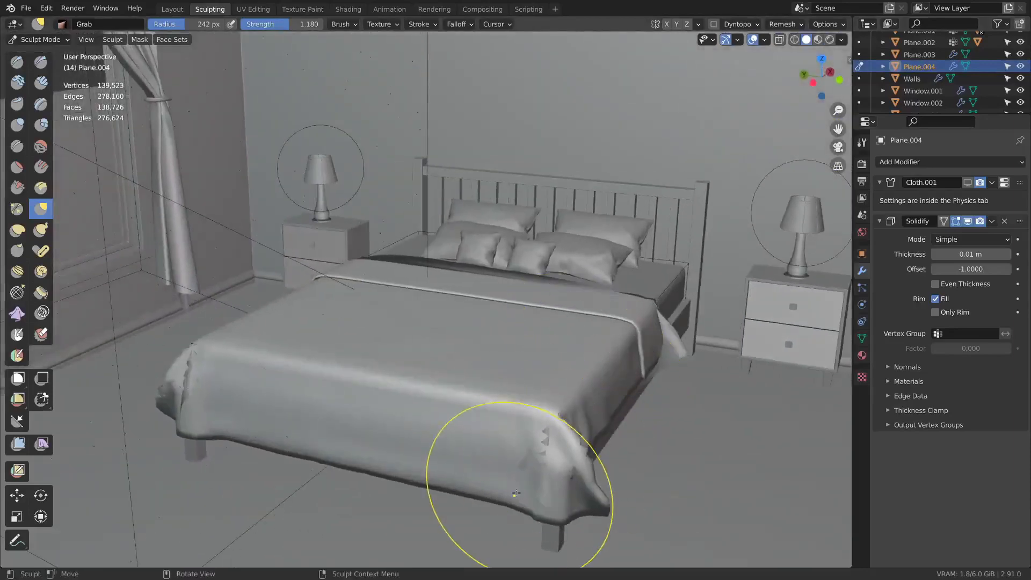
pyautogui.moveTo(535, 467); pyautogui.dragTo(547, 450)
pyautogui.moveTo(540, 457); pyautogui.dragTo(534, 462)
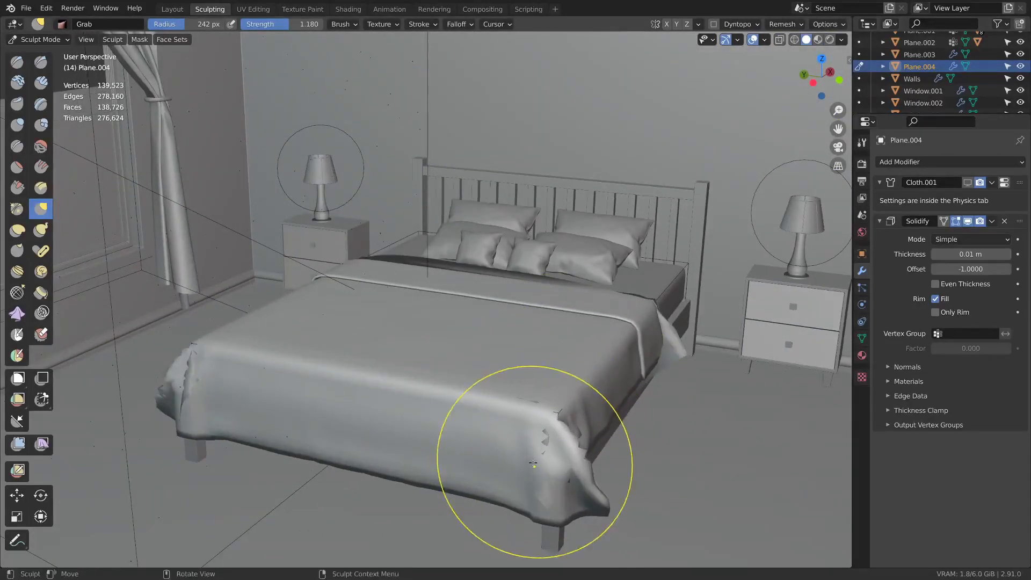
# Step: Pull the blanket Plane.004 outward over the exposed lower sheet at both foot corners of the bed with the Grab brush
pyautogui.moveTo(537, 418); pyautogui.dragTo(539, 410)
pyautogui.moveTo(221, 465); pyautogui.dragTo(281, 452, button='middle')
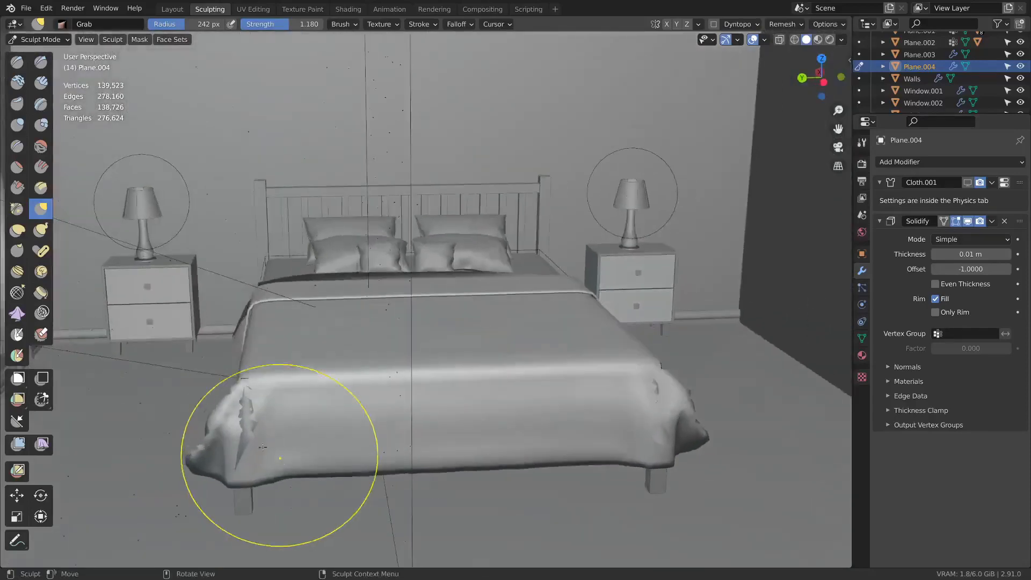
pyautogui.moveTo(245, 431); pyautogui.dragTo(254, 423)
pyautogui.moveTo(258, 422); pyautogui.dragTo(273, 423, button='middle')
pyautogui.moveTo(272, 408)
pyautogui.mouseDown()
pyautogui.moveTo(268, 397)
pyautogui.moveTo(299, 425)
pyautogui.mouseUp()
pyautogui.moveTo(299, 426)
pyautogui.mouseDown(button='middle')
pyautogui.moveTo(264, 483)
pyautogui.moveTo(245, 416)
pyautogui.mouseUp(button='middle')
pyautogui.moveTo(242, 442); pyautogui.dragTo(239, 412)
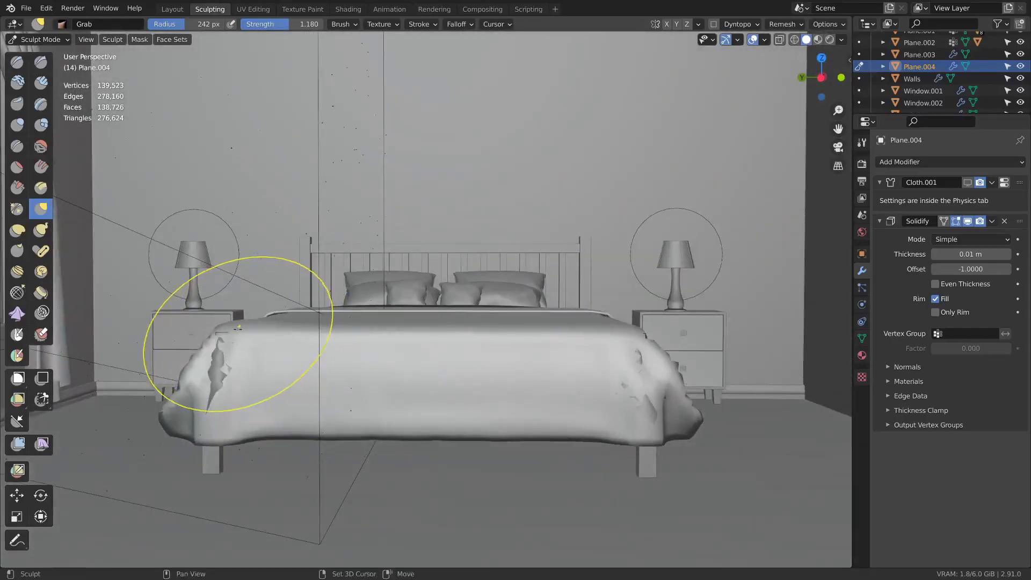
pyautogui.moveTo(234, 339); pyautogui.dragTo(251, 321)
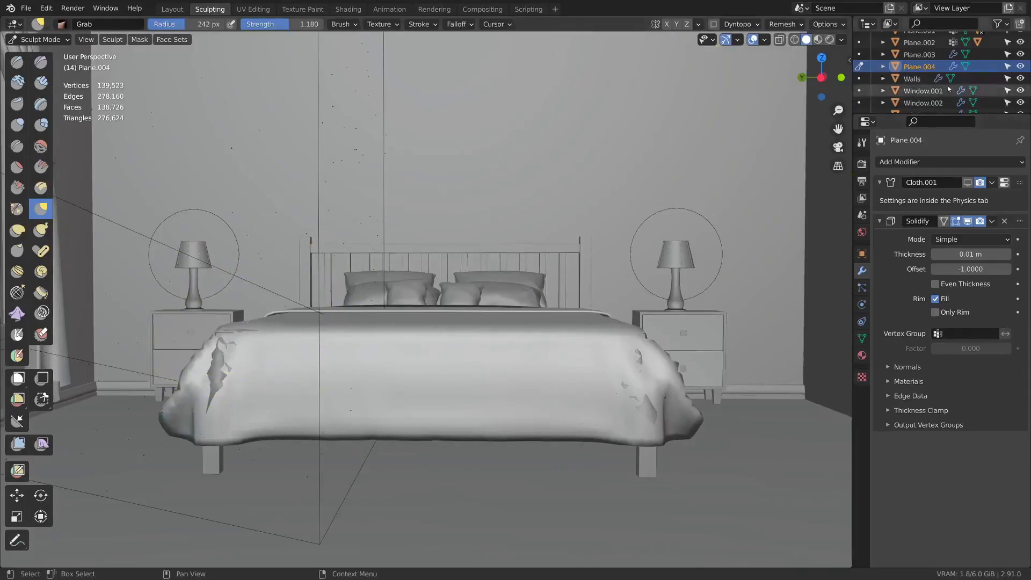
# Step: Switch sculpting to the lower sheet Plane.003 and push its exposed patches at both foot corners beneath the blanket
pyautogui.click(859, 54)
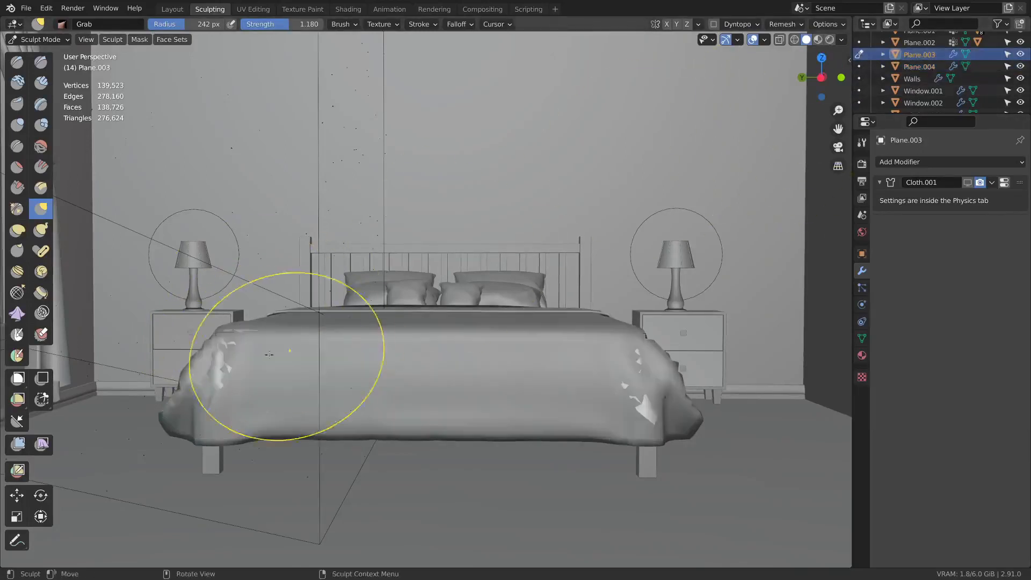
pyautogui.moveTo(217, 365); pyautogui.dragTo(229, 412, button='middle')
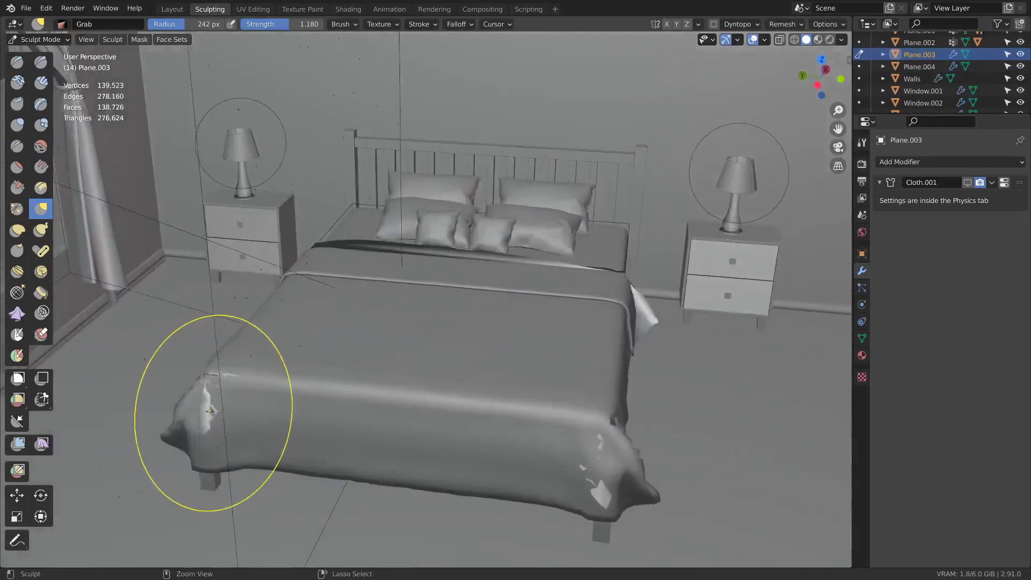
pyautogui.moveTo(207, 416); pyautogui.dragTo(213, 409)
pyautogui.moveTo(228, 400); pyautogui.dragTo(222, 406)
pyautogui.moveTo(234, 412); pyautogui.dragTo(225, 419)
pyautogui.moveTo(588, 485); pyautogui.dragTo(601, 496)
pyautogui.moveTo(601, 496); pyautogui.dragTo(608, 501)
pyautogui.moveTo(607, 501)
pyautogui.mouseDown()
pyautogui.moveTo(594, 496)
pyautogui.moveTo(605, 499)
pyautogui.moveTo(600, 486)
pyautogui.mouseUp()
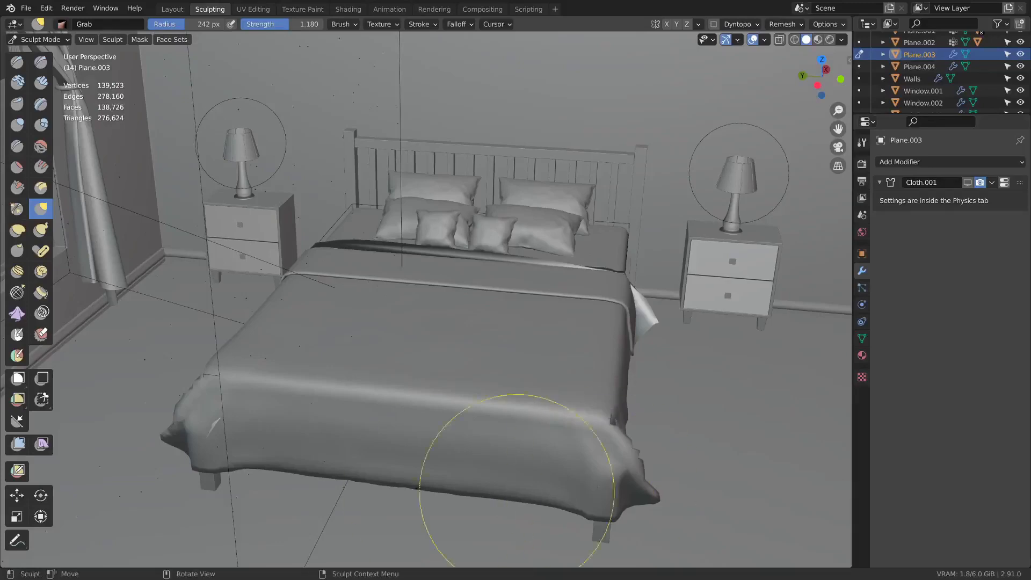
pyautogui.moveTo(215, 425); pyautogui.dragTo(213, 419)
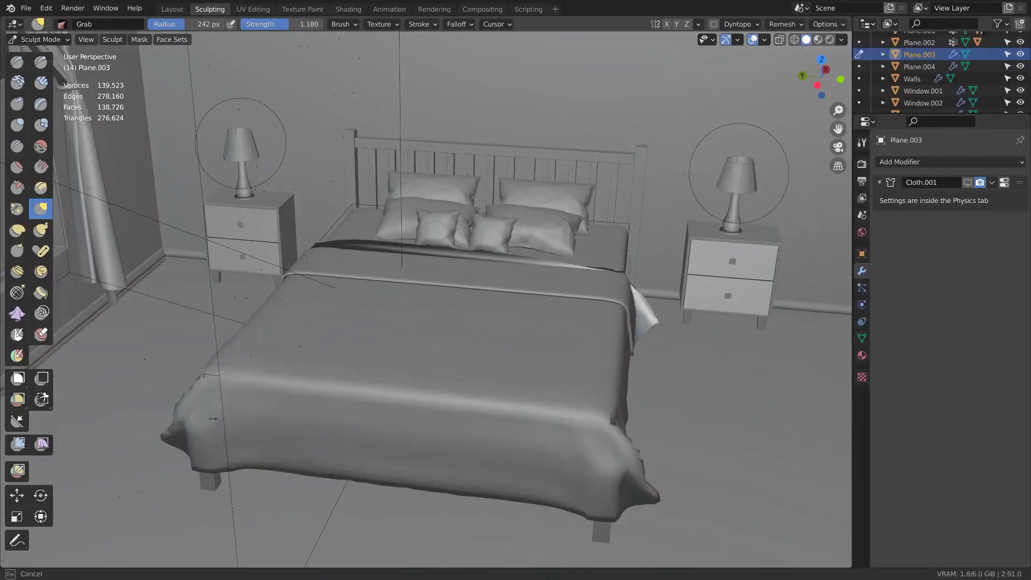
# Step: Set the Grab brush radius to 325 px and reshape the lower sheet's hanging edge beside the blanket fold, on the side away from the window
pyautogui.moveTo(212, 418)
pyautogui.mouseDown(button='middle')
pyautogui.moveTo(533, 321)
pyautogui.moveTo(555, 348)
pyautogui.mouseUp(button='middle')
pyautogui.moveTo(309, 389)
pyautogui.mouseDown(button='middle')
pyautogui.moveTo(623, 383)
pyautogui.moveTo(570, 285)
pyautogui.mouseUp(button='middle')
pyautogui.keyDown('shift'); pyautogui.moveTo(570, 285); pyautogui.dragTo(563, 271, button='middle'); pyautogui.keyUp('shift')
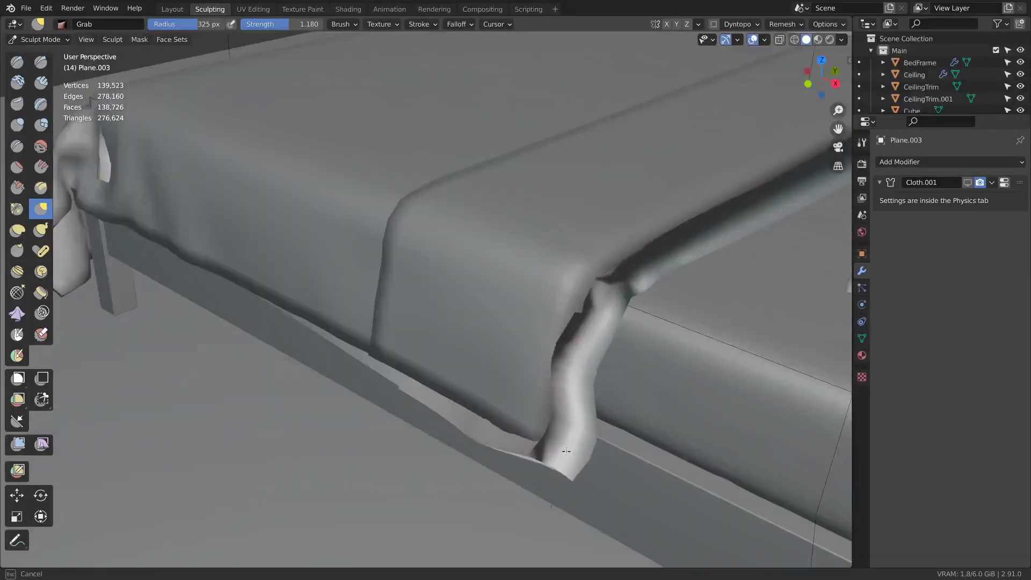
pyautogui.moveTo(564, 453); pyautogui.dragTo(571, 458)
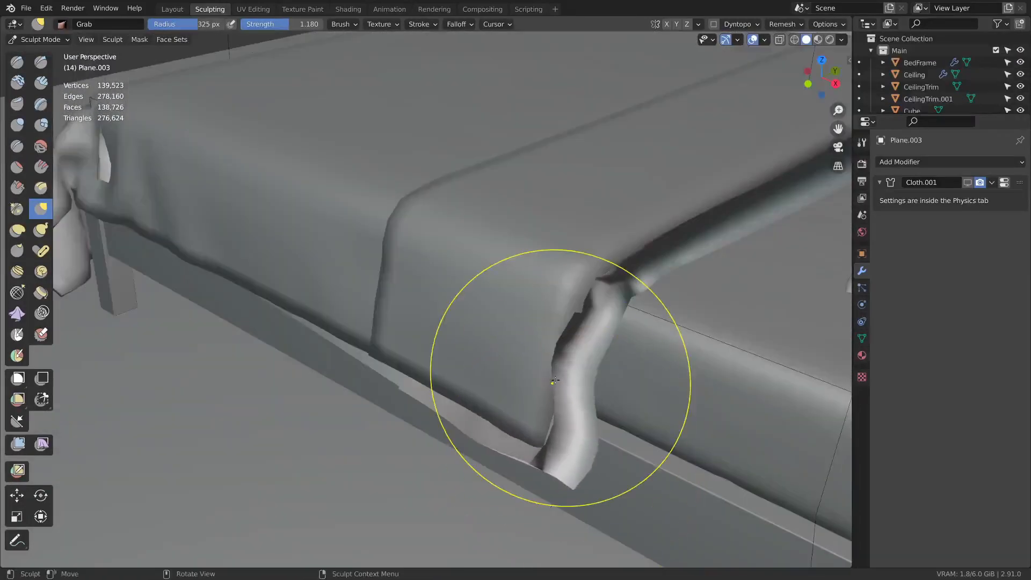
pyautogui.moveTo(554, 381); pyautogui.dragTo(586, 363)
pyautogui.moveTo(568, 474); pyautogui.dragTo(579, 430, button='middle')
pyautogui.moveTo(594, 329); pyautogui.dragTo(604, 323)
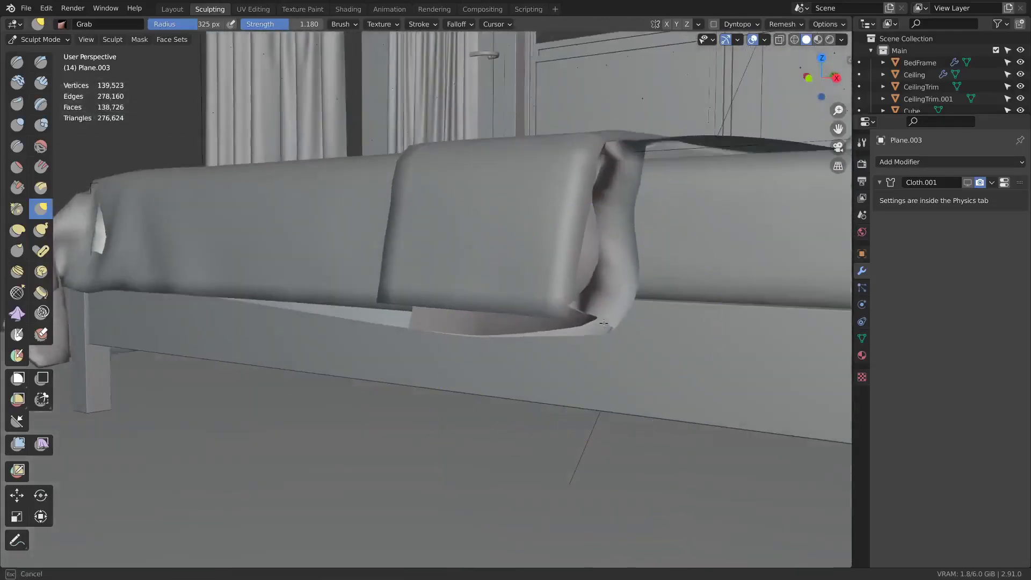
pyautogui.moveTo(600, 323)
pyautogui.mouseDown(button='middle')
pyautogui.moveTo(577, 337)
pyautogui.moveTo(576, 357)
pyautogui.mouseUp(button='middle')
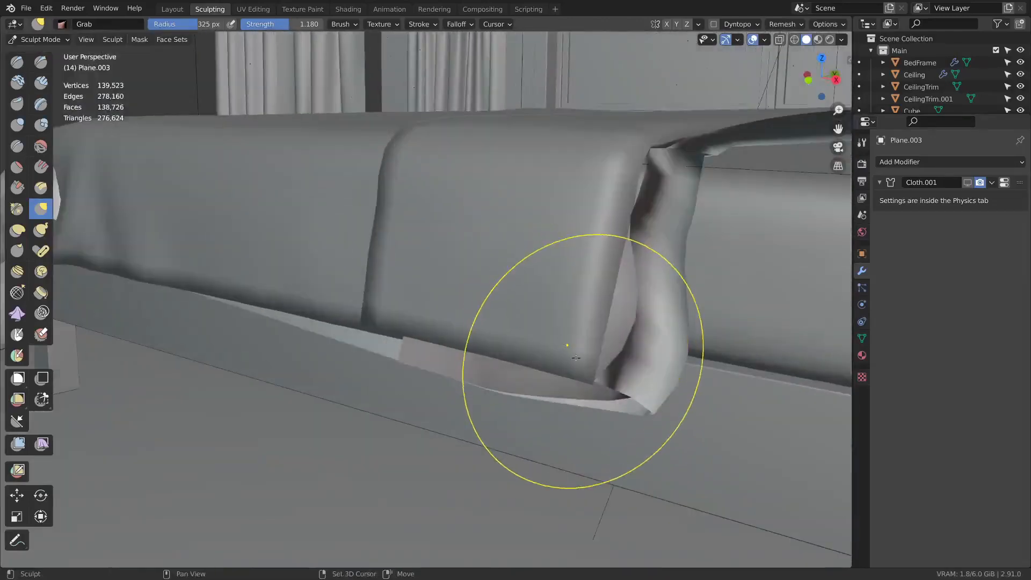
pyautogui.moveTo(629, 399); pyautogui.dragTo(602, 350, button='middle')
# Step: Push the lower sheet's protruding edge beneath the folded blanket on the window side of the bed
pyautogui.scroll(-4, 610, 391)
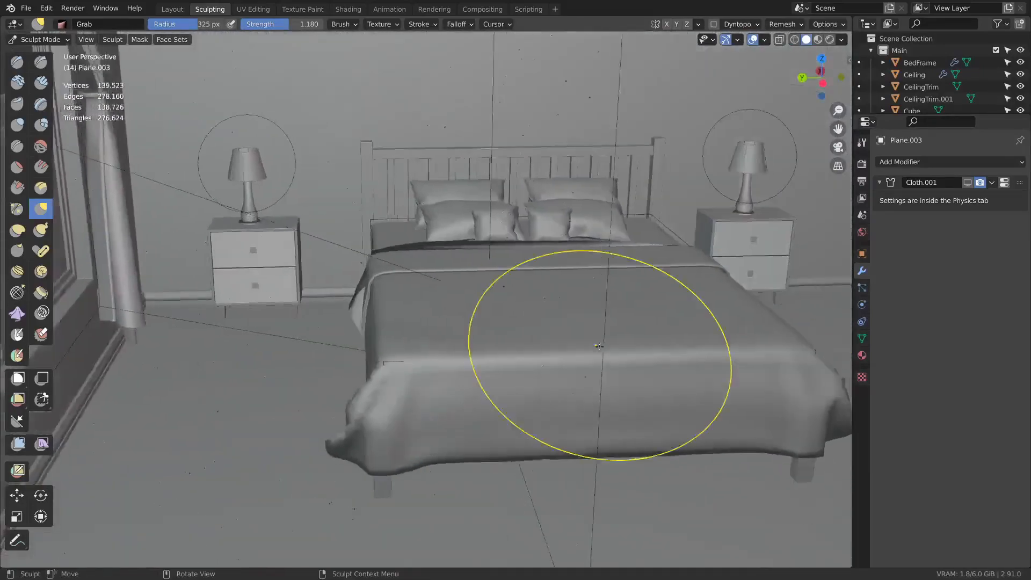
pyautogui.scroll(3, 603, 349)
pyautogui.keyDown('shift'); pyautogui.moveTo(365, 325); pyautogui.dragTo(511, 385, button='middle'); pyautogui.keyUp('shift')
pyautogui.scroll(2, 511, 385)
pyautogui.moveTo(583, 409); pyautogui.dragTo(639, 424, button='middle')
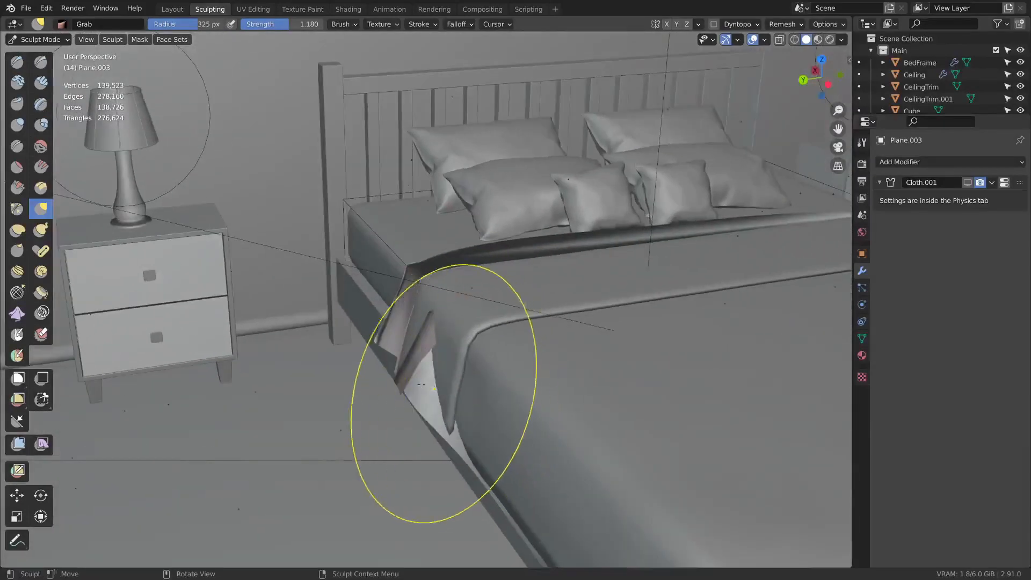
pyautogui.moveTo(408, 379)
pyautogui.mouseDown()
pyautogui.moveTo(428, 383)
pyautogui.moveTo(417, 387)
pyautogui.mouseUp()
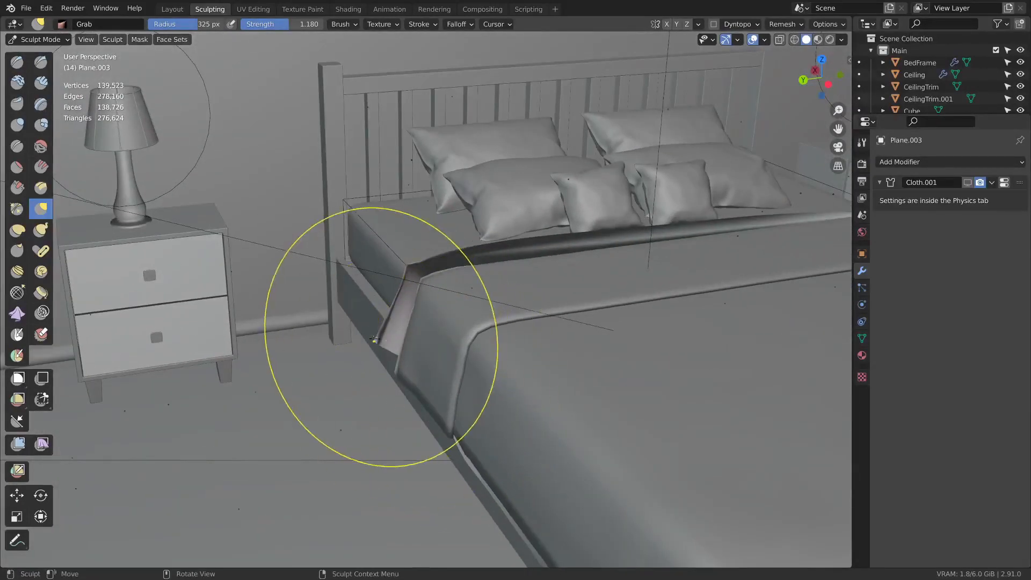
pyautogui.moveTo(375, 340); pyautogui.dragTo(395, 338)
# Step: Push the lower sheet's remaining exposed patch beneath the blanket at the foot corner opposite the window
pyautogui.moveTo(502, 331); pyautogui.dragTo(451, 320, button='middle')
pyautogui.scroll(-6, 451, 319)
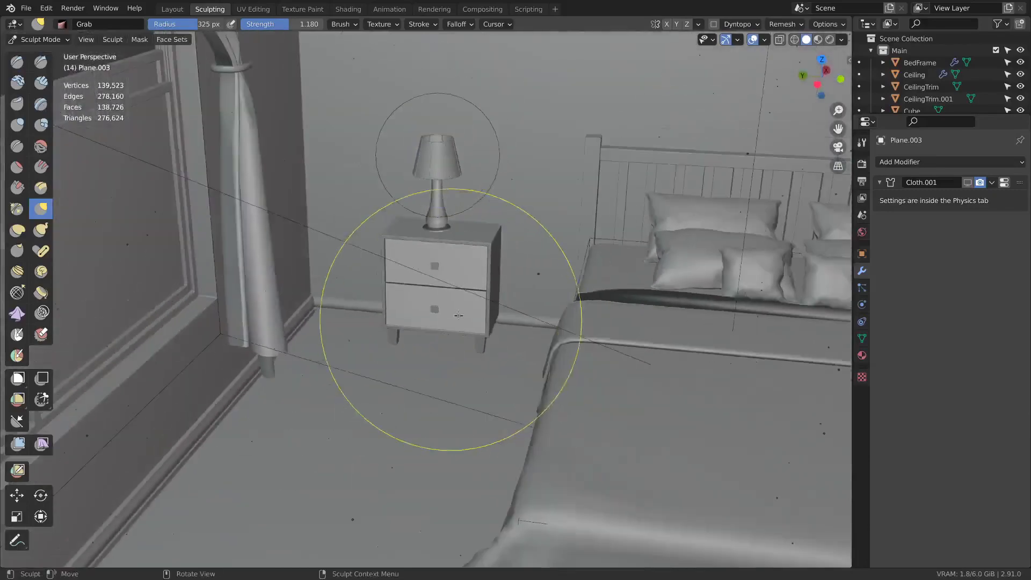
pyautogui.moveTo(577, 362)
pyautogui.mouseDown(button='middle')
pyautogui.moveTo(463, 294)
pyautogui.moveTo(189, 4)
pyautogui.mouseUp(button='middle')
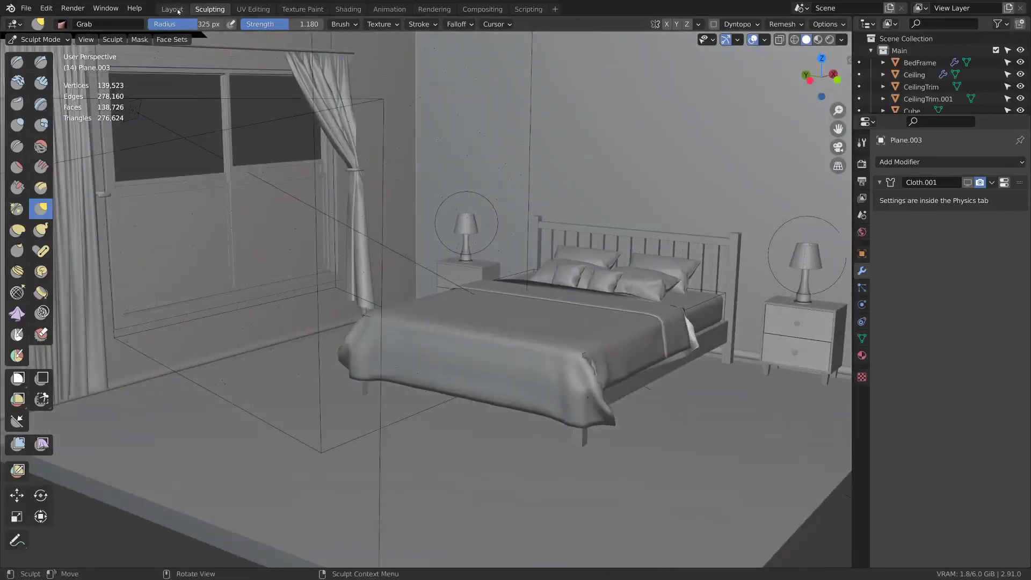
pyautogui.moveTo(685, 392); pyautogui.dragTo(639, 393, button='middle')
pyautogui.scroll(3, 639, 393)
pyautogui.moveTo(580, 447)
pyautogui.mouseDown()
pyautogui.moveTo(573, 441)
pyautogui.moveTo(589, 469)
pyautogui.moveTo(580, 468)
pyautogui.mouseUp()
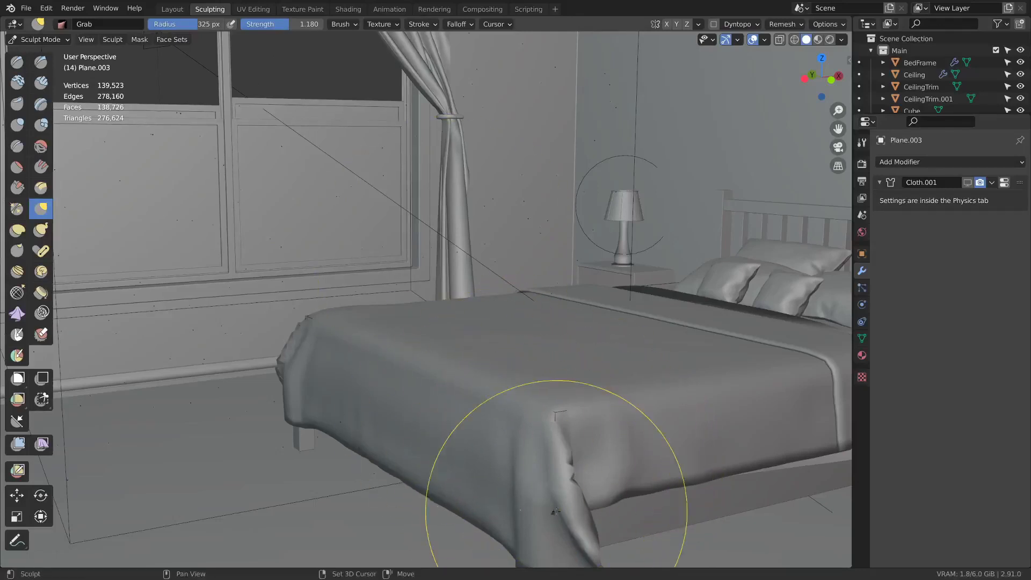
pyautogui.moveTo(541, 472); pyautogui.dragTo(619, 446, button='middle')
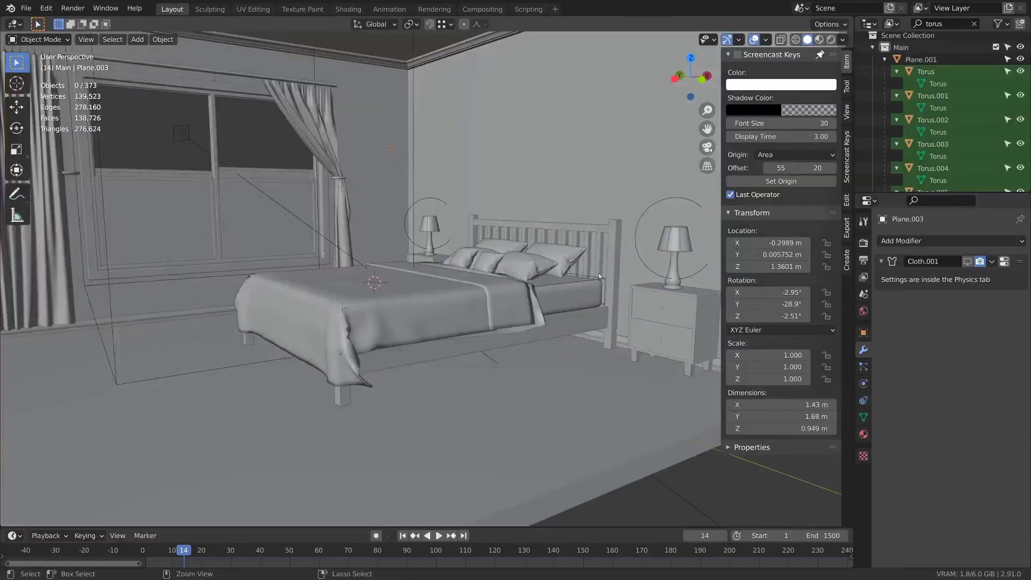
# Step: In the Layout workspace, enter Edit Mode on the blanket Plane.004 and select a vertex on its head-end edge at the bed side
pyautogui.keyDown('shift'); pyautogui.moveTo(389, 310); pyautogui.dragTo(503, 340, button='middle'); pyautogui.keyUp('shift')
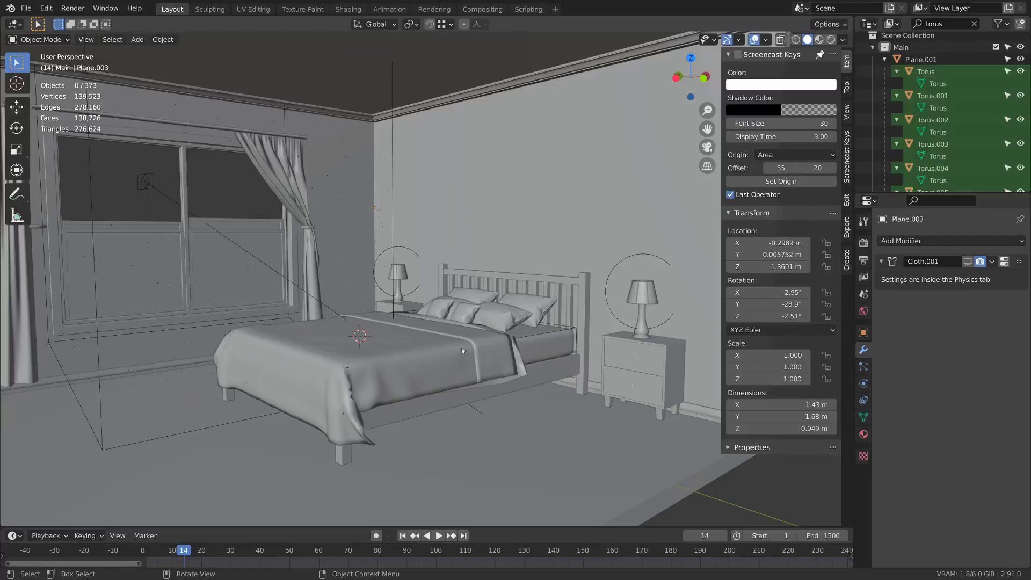
pyautogui.moveTo(461, 351); pyautogui.dragTo(484, 368, button='middle')
pyautogui.click(553, 370)
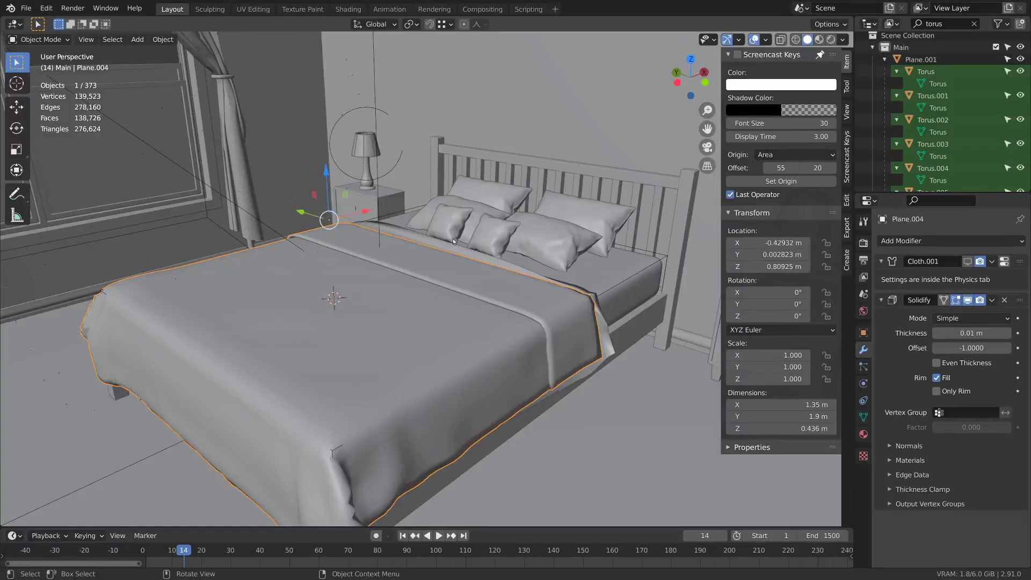
pyautogui.moveTo(426, 247); pyautogui.dragTo(322, 186, button='middle')
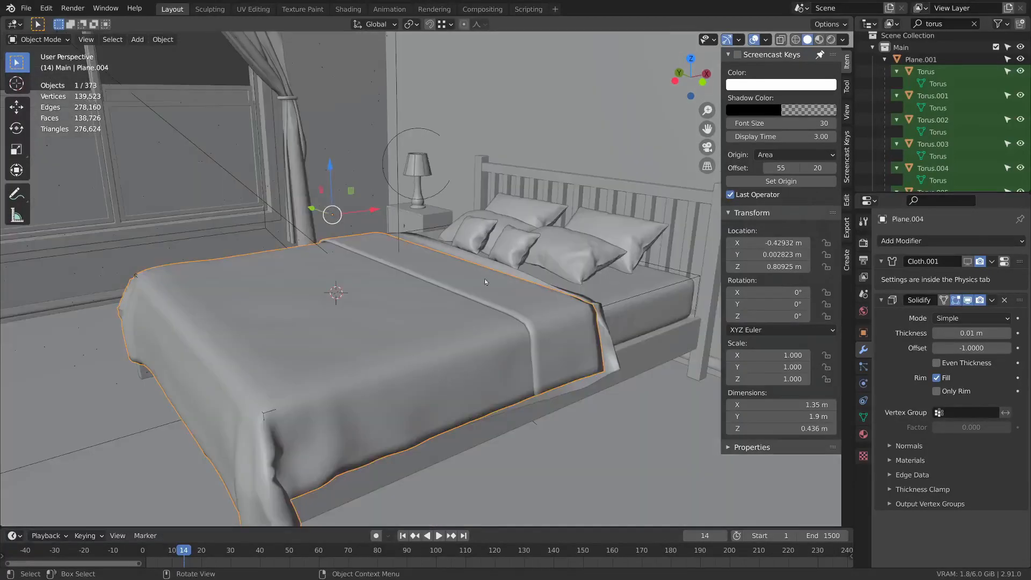
pyautogui.press('Tab')
pyautogui.moveTo(550, 316); pyautogui.dragTo(524, 328, button='middle')
pyautogui.click(546, 333)
pyautogui.scroll(2, 546, 334)
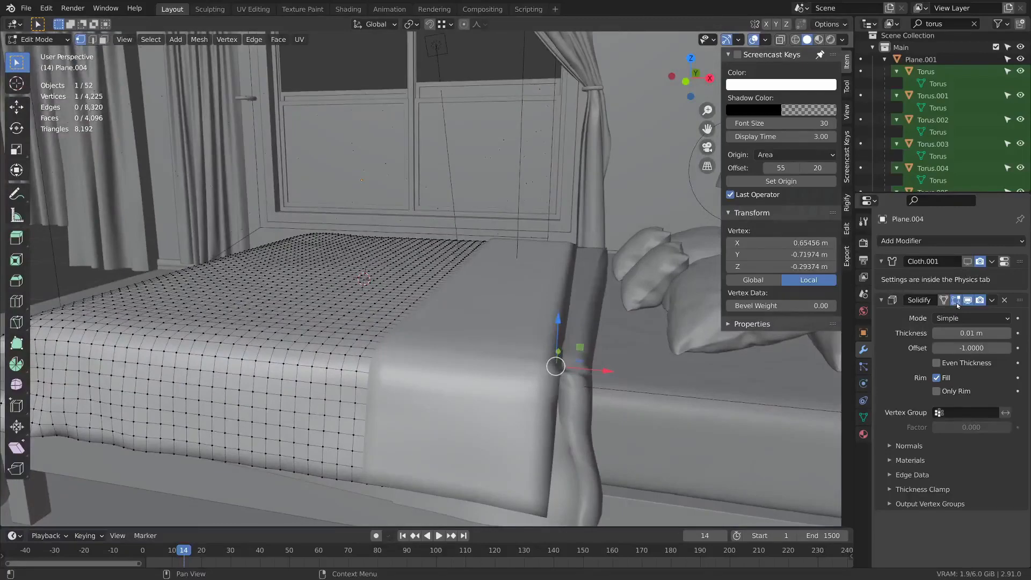
# Step: Turn off the Solidify modifier's Edit Mode display so the blanket's base mesh can be edited directly
pyautogui.click(957, 303)
pyautogui.click(956, 300)
pyautogui.click(957, 305)
pyautogui.moveTo(644, 338); pyautogui.dragTo(671, 327, button='middle')
pyautogui.click(956, 300)
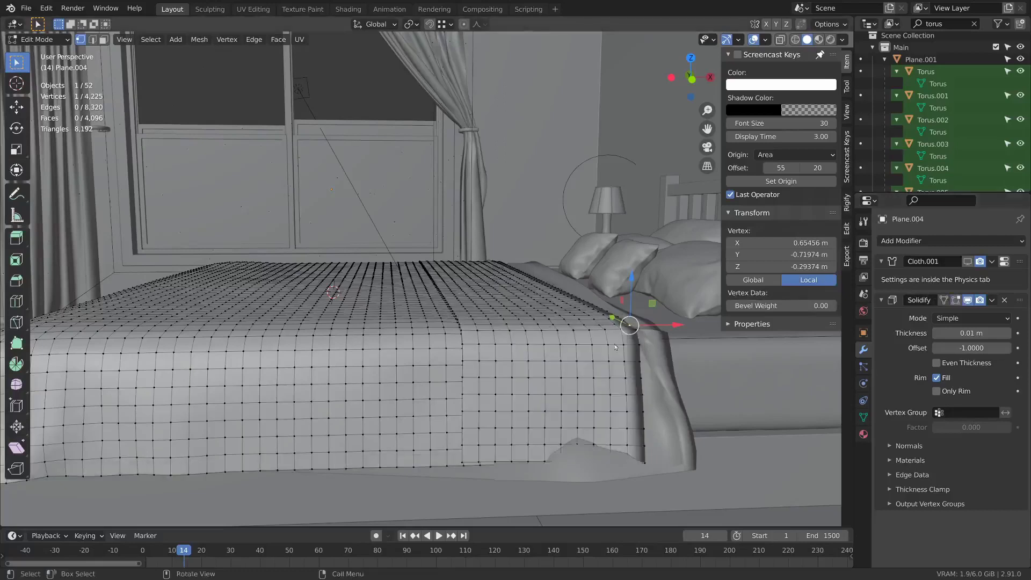
pyautogui.click(956, 304)
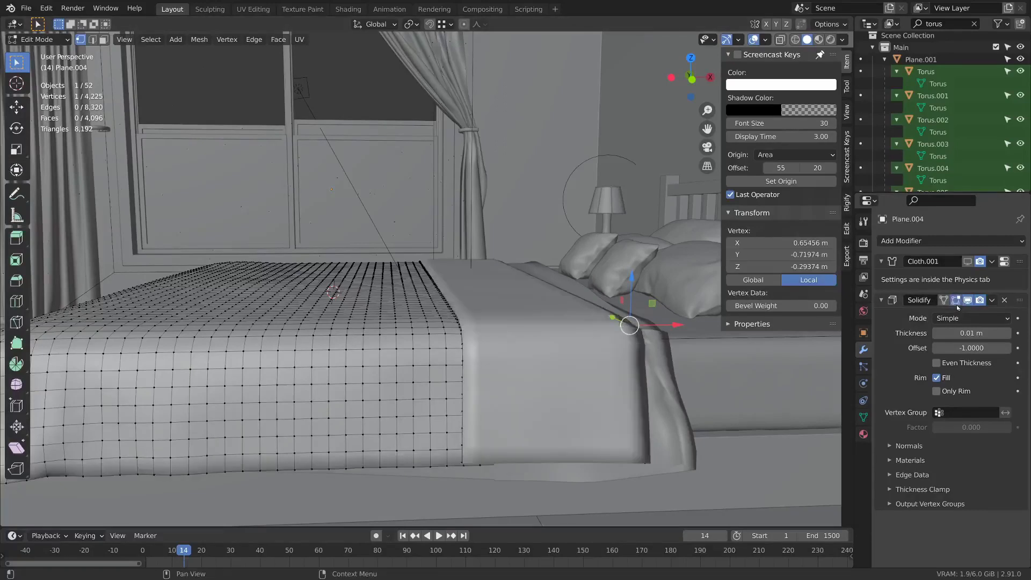
pyautogui.click(956, 301)
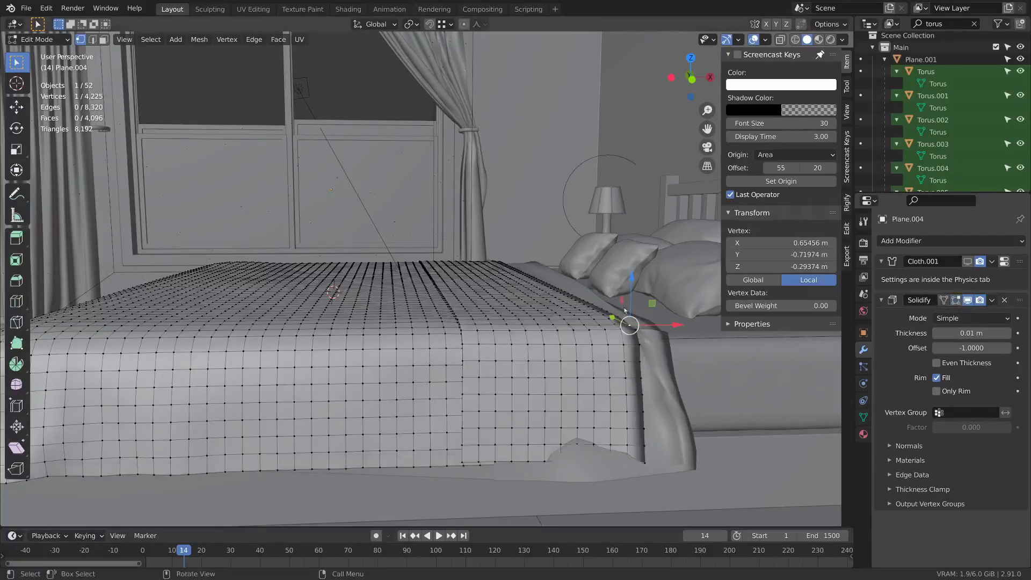
pyautogui.moveTo(607, 309); pyautogui.dragTo(642, 353, button='middle')
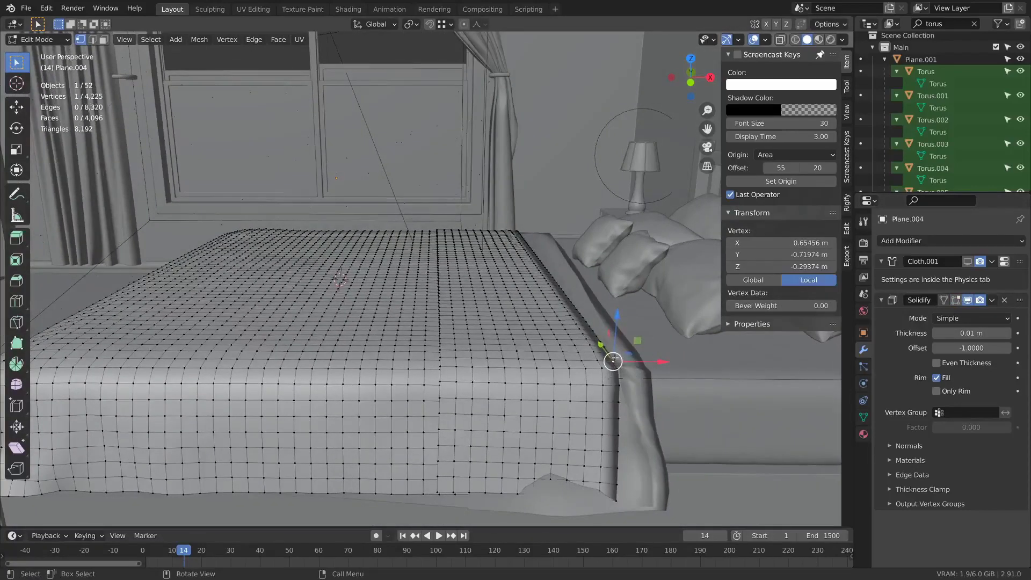
# Step: Assign the selected vertex to a new vertex group, hook it to a new object, and return to Object Mode
pyautogui.hotkey('ctrl', 'g')
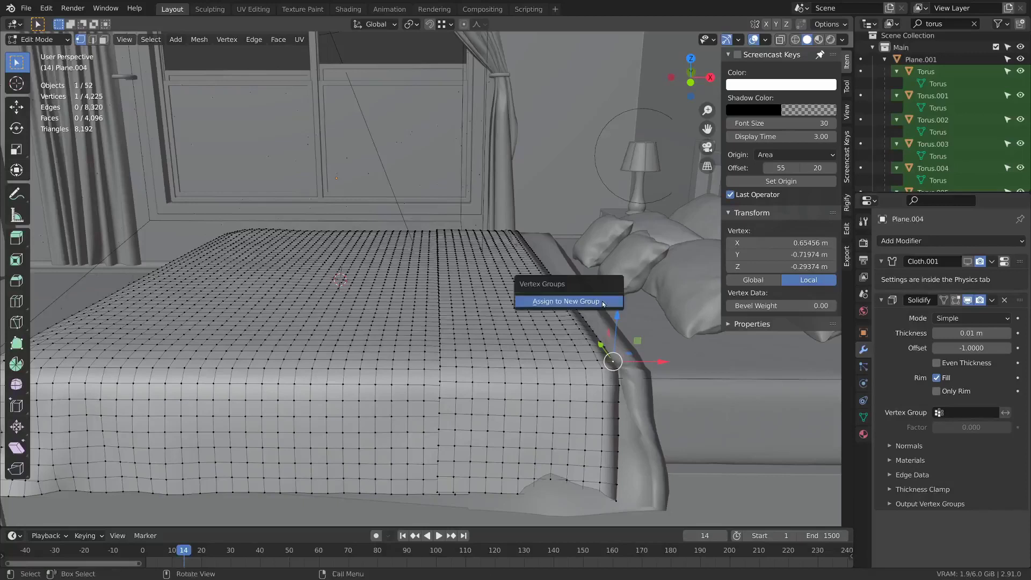
pyautogui.click(566, 301)
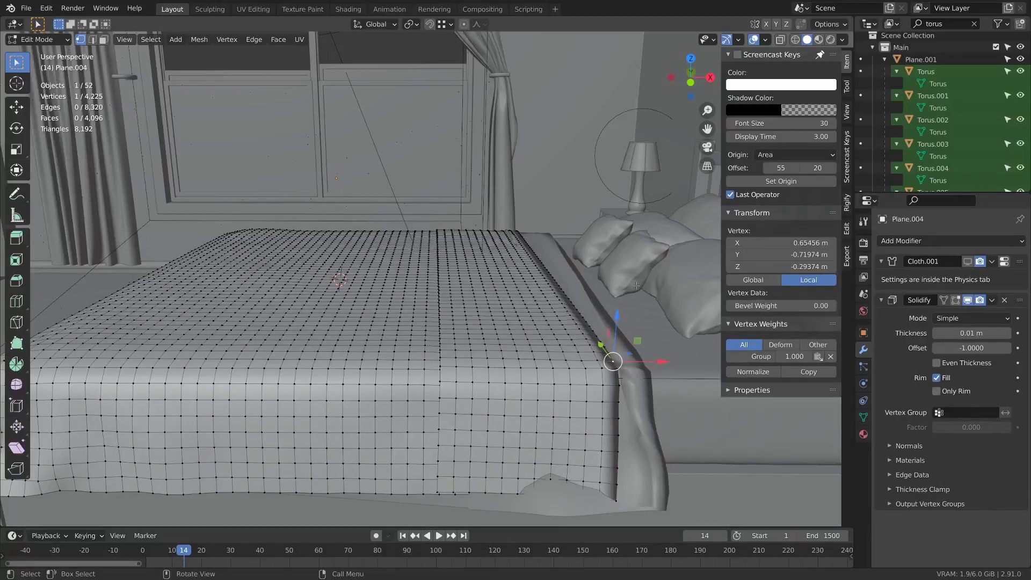
pyautogui.hotkey('ctrl', 'h')
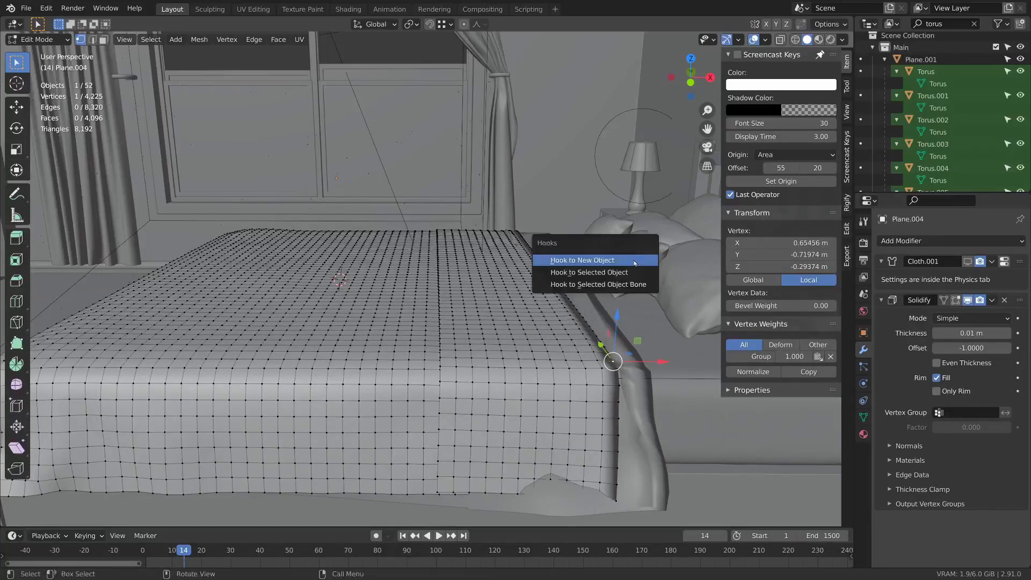
pyautogui.click(583, 261)
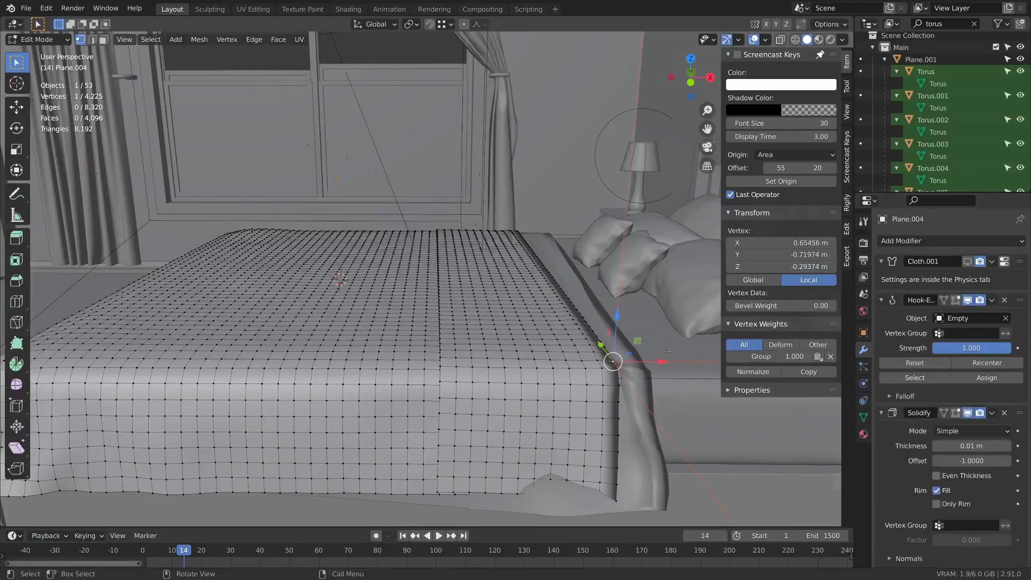
pyautogui.press('Tab')
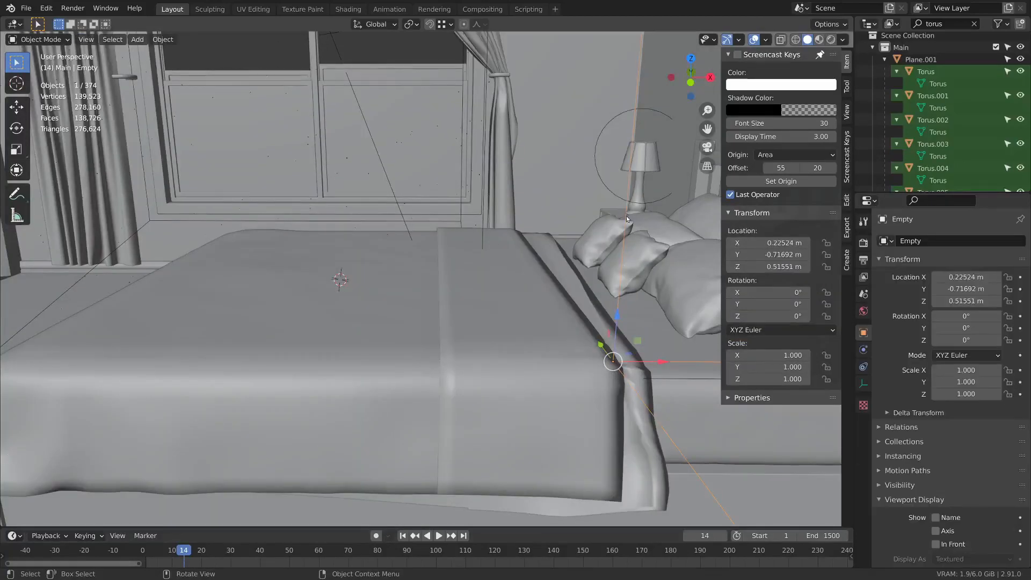
# Step: Try moving the hook's empty to test how it pulls the blanket's edge vertex
pyautogui.press('g')
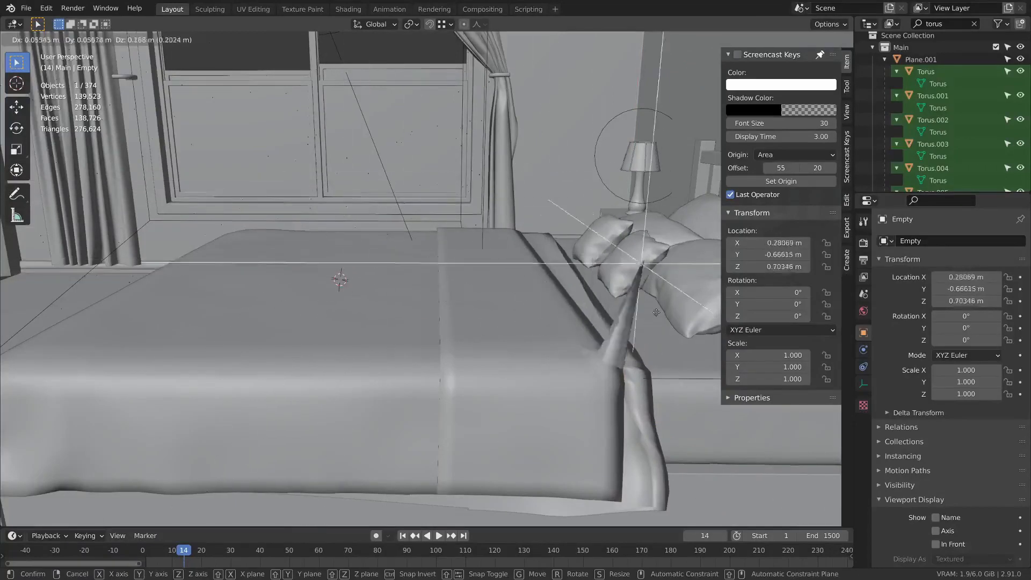
pyautogui.click(579, 254)
# Step: Select the blanket and move its Hook modifier above the Cloth modifier in the stack
pyautogui.click(588, 284)
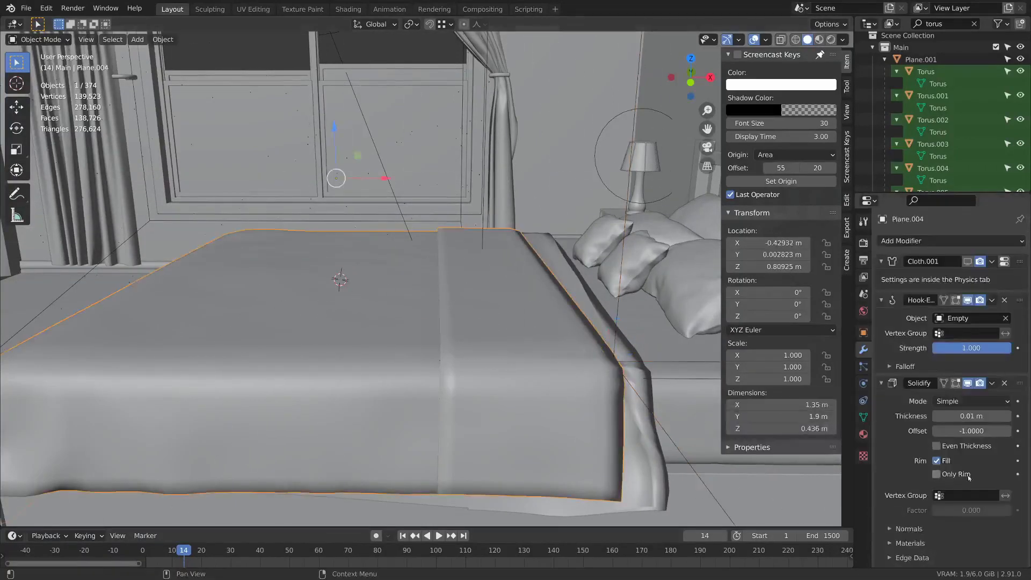
pyautogui.moveTo(1019, 300); pyautogui.dragTo(997, 261)
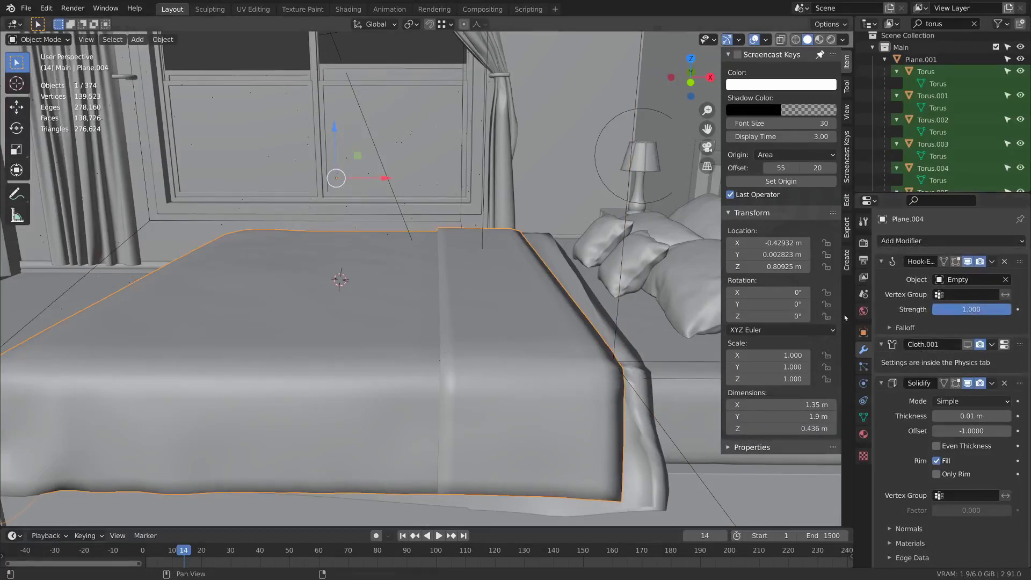
pyautogui.moveTo(538, 362); pyautogui.dragTo(508, 373, button='middle')
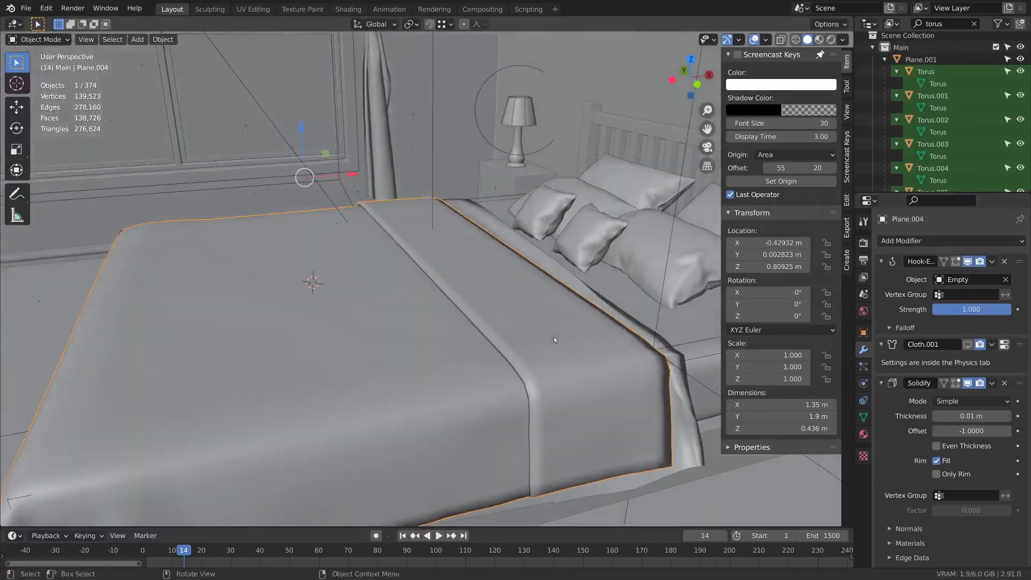
# Step: Set the blanket's cloth pin group to the vertex group "Group"
pyautogui.moveTo(554, 339); pyautogui.dragTo(516, 371, button='middle')
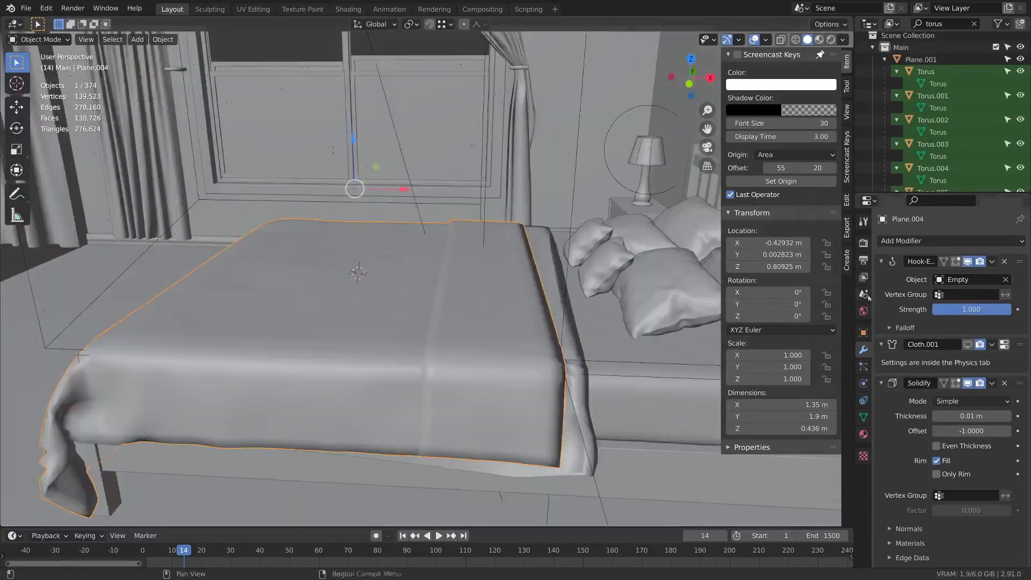
pyautogui.click(1004, 346)
pyautogui.scroll(-10, 961, 369)
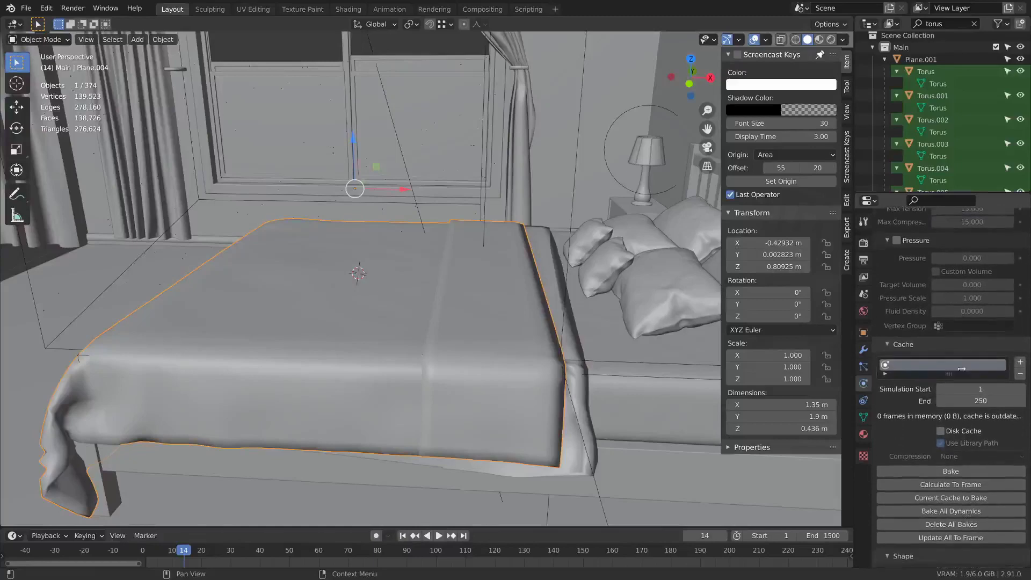
pyautogui.scroll(-10, 962, 369)
pyautogui.click(960, 360)
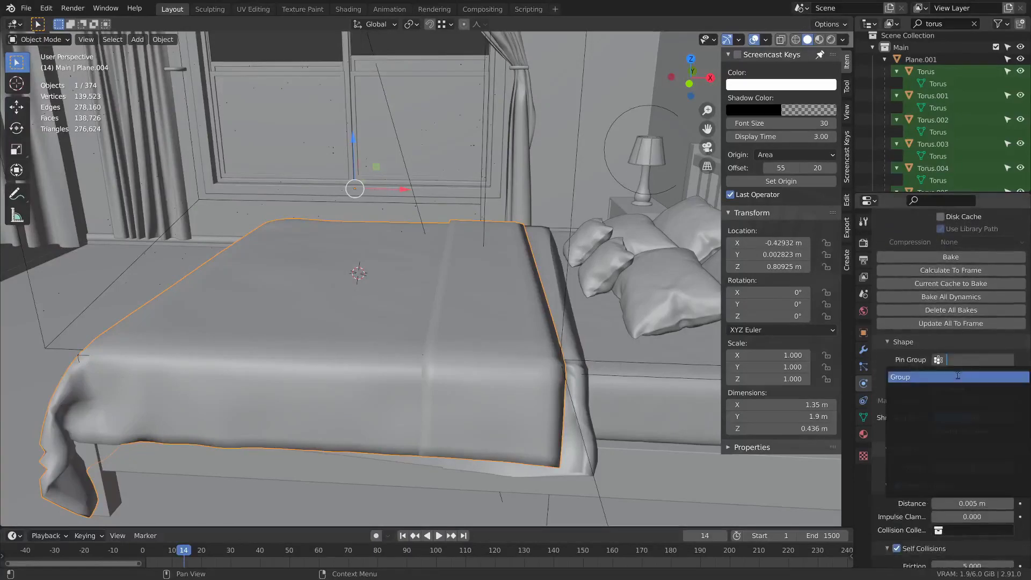
pyautogui.click(958, 375)
# Step: Select the hook's empty and insert a Location keyframe for it at frame 0
pyautogui.moveTo(574, 387); pyautogui.dragTo(585, 344, button='middle')
pyautogui.click(581, 338)
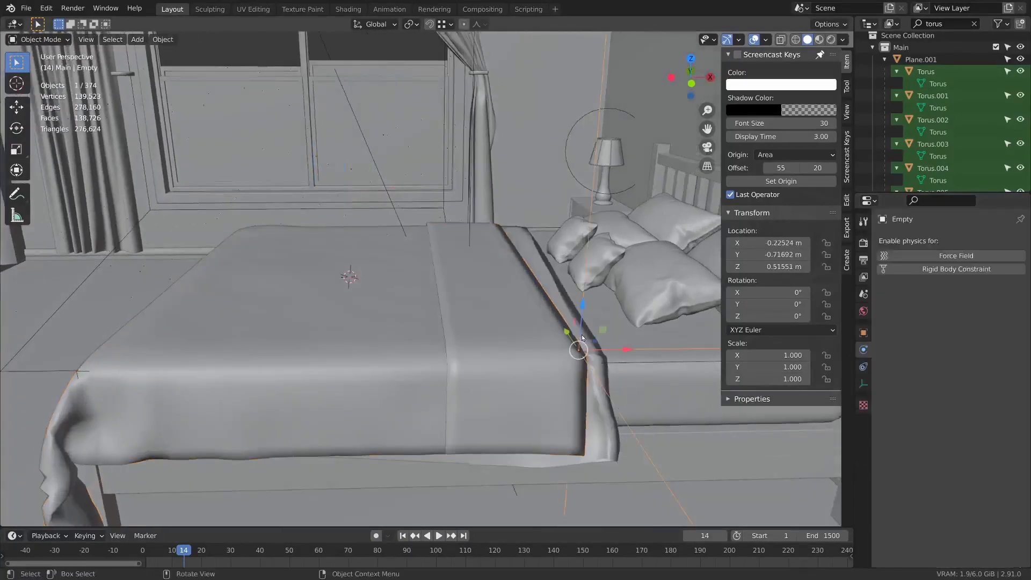
pyautogui.hotkey('shift', 'Left')
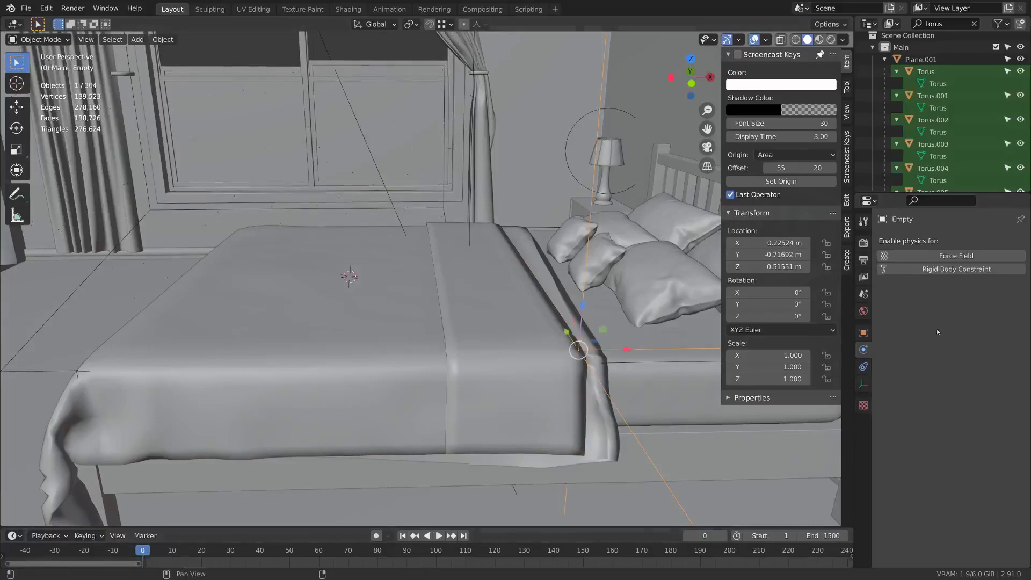
pyautogui.moveTo(387, 397); pyautogui.dragTo(509, 366, button='middle')
pyautogui.press('i')
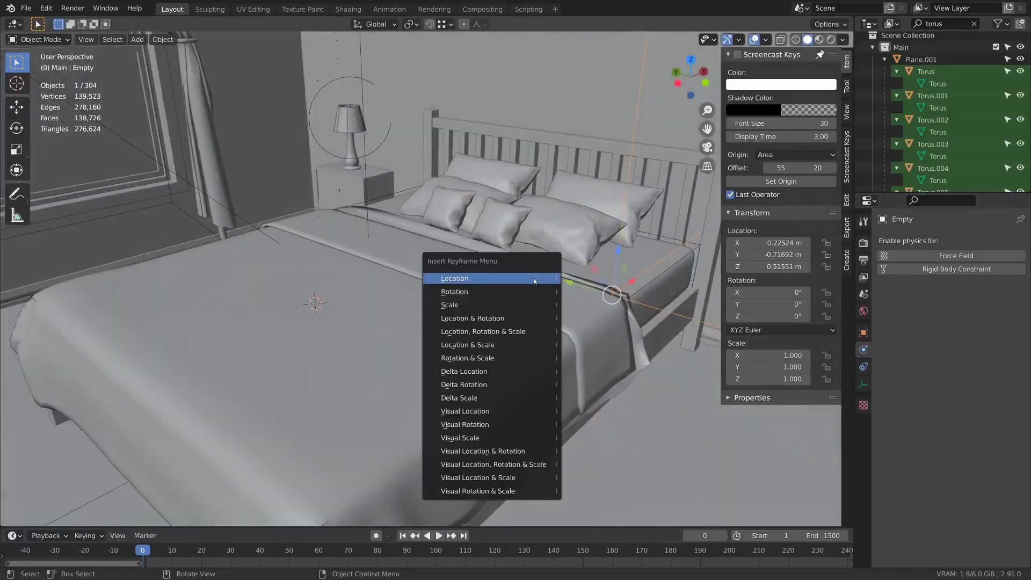
pyautogui.click(534, 280)
pyautogui.moveTo(559, 280); pyautogui.dragTo(257, 527, button='middle')
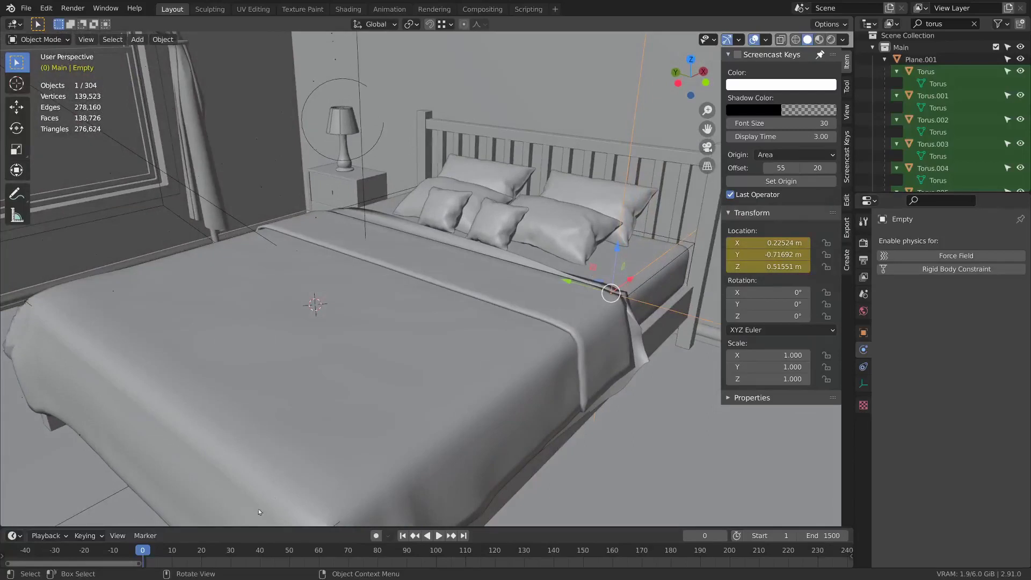
# Step: At frame 10, move the empty inward over the bed to about X 0.014, Y -0.406, Z 0.568 m and keyframe its location
pyautogui.click(172, 550)
pyautogui.moveTo(429, 322); pyautogui.dragTo(498, 272, button='middle')
pyautogui.press('g')
pyautogui.click(531, 279)
pyautogui.click(515, 245)
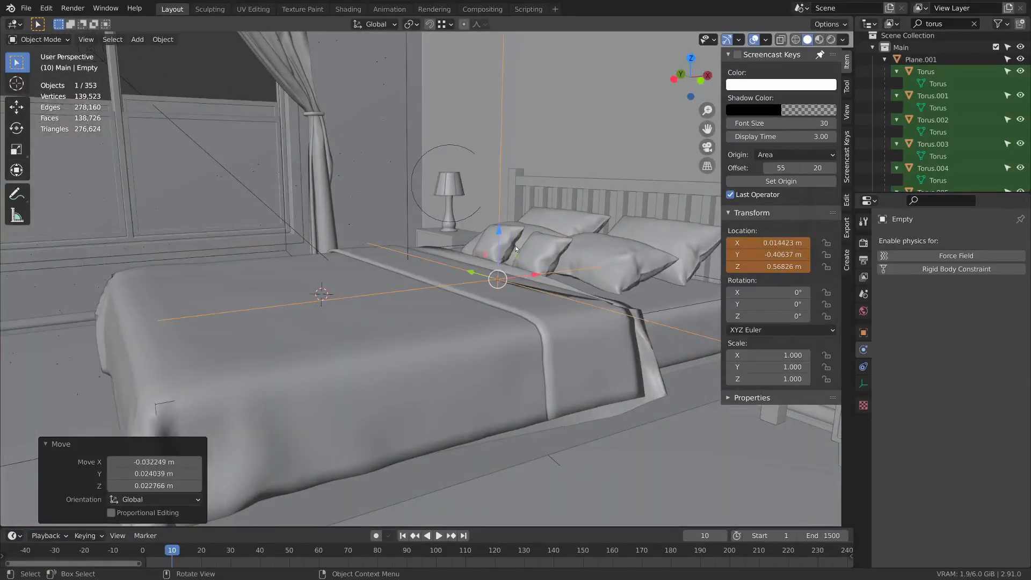
pyautogui.press('i')
pyautogui.click(514, 246)
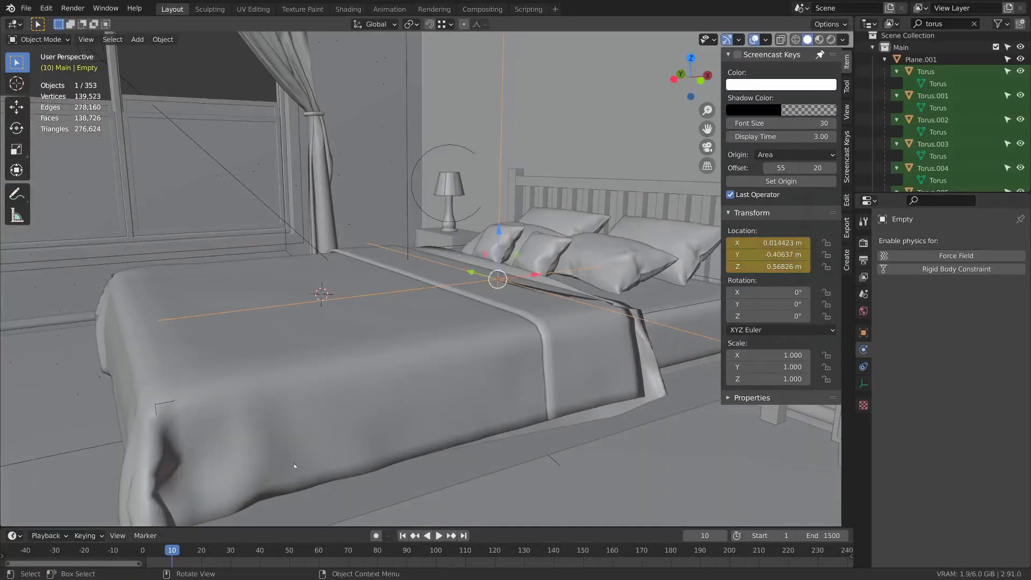
# Step: At frame 20, move the empty further across the blanket to about X -0.215, Y -0.258, Z 0.534 m and keyframe its location
pyautogui.click(201, 550)
pyautogui.moveTo(484, 280); pyautogui.dragTo(495, 286, button='middle')
pyautogui.press('g')
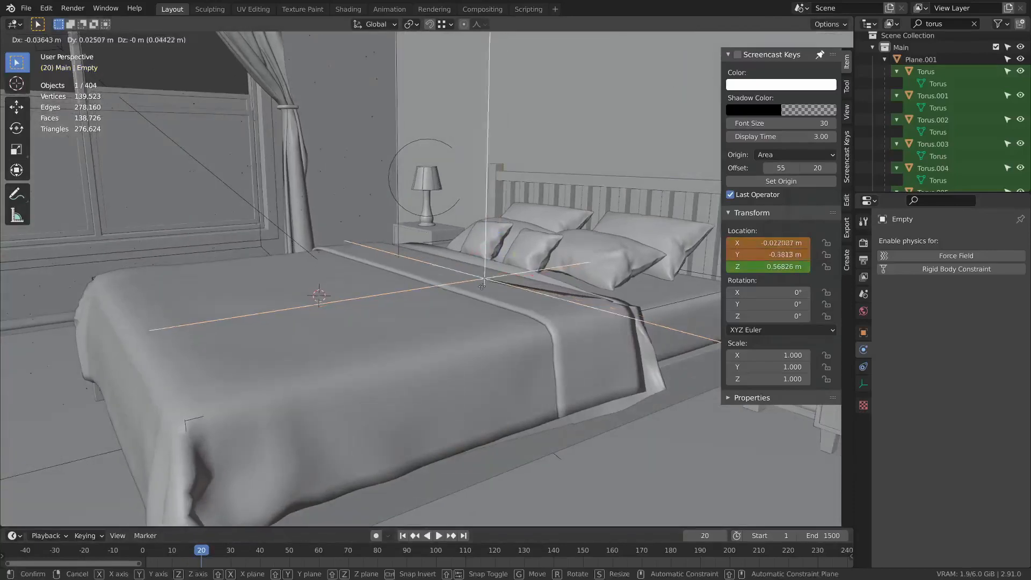
pyautogui.click(417, 293)
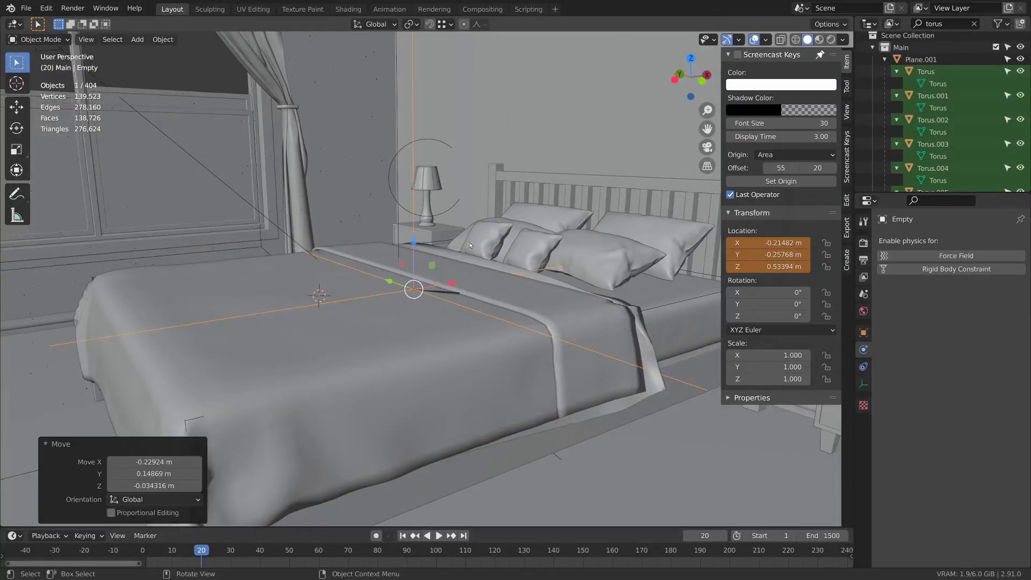
pyautogui.press('i')
pyautogui.click(476, 235)
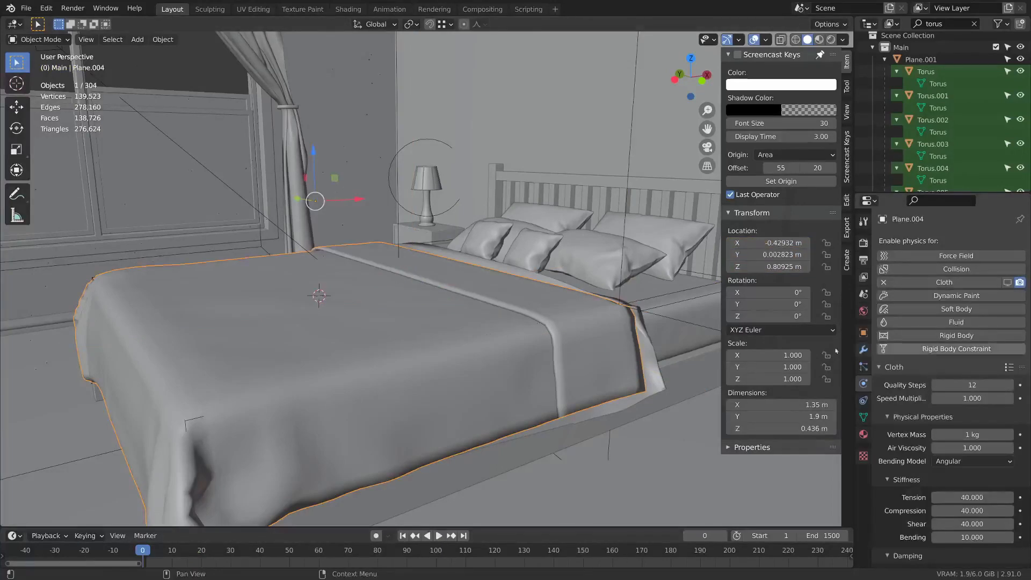
# Step: Enable the blanket's Cloth modifier in the viewport and play the simulation from frame 0 to frame 26
pyautogui.click(864, 345)
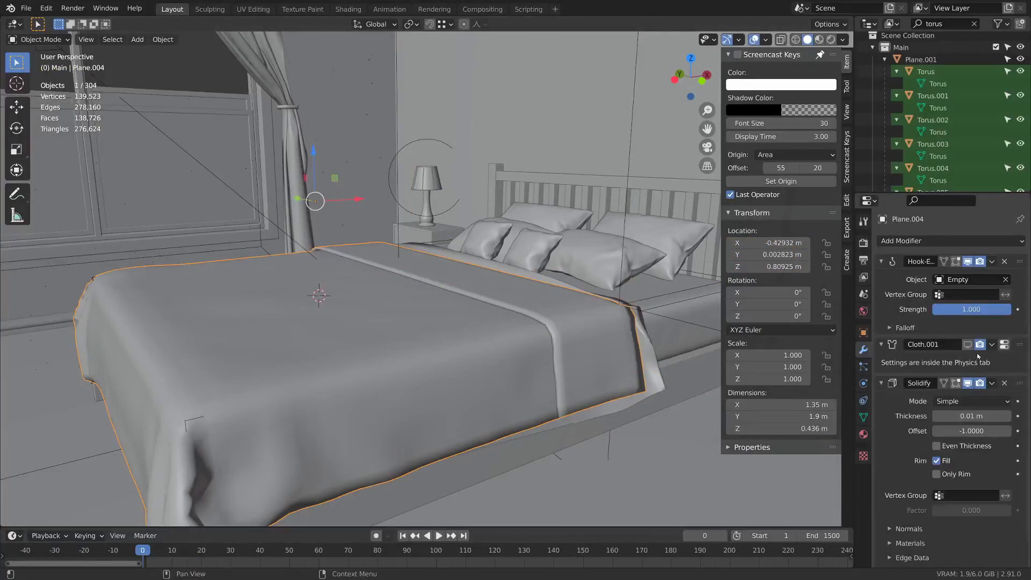
pyautogui.click(967, 344)
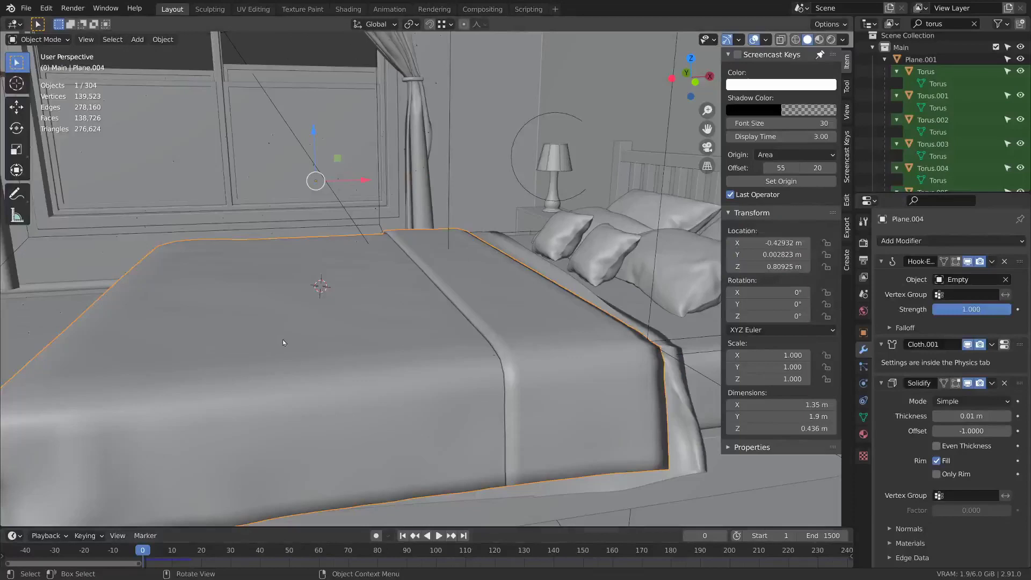
pyautogui.press('space')
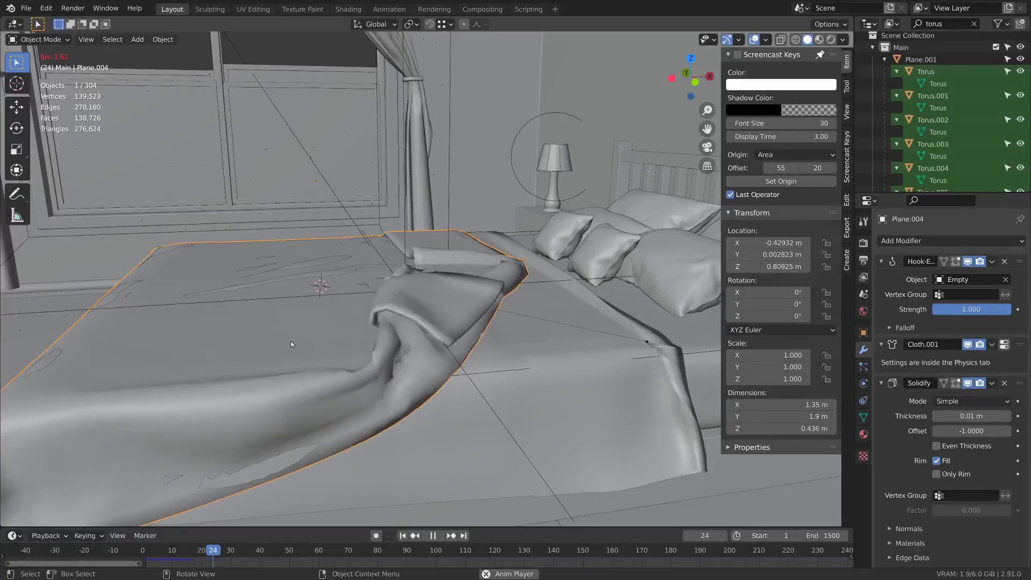
pyautogui.press('space')
pyautogui.moveTo(299, 342); pyautogui.dragTo(508, 327, button='middle')
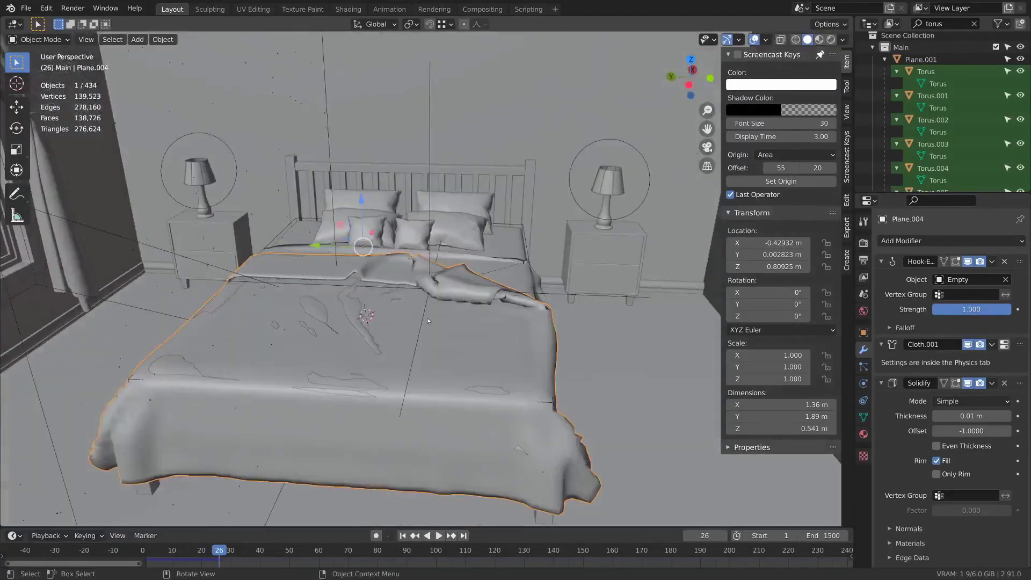
# Step: Remove the blanket's Hook modifier, then duplicate its Cloth modifier and apply the original to keep the folded shape
pyautogui.click(1005, 261)
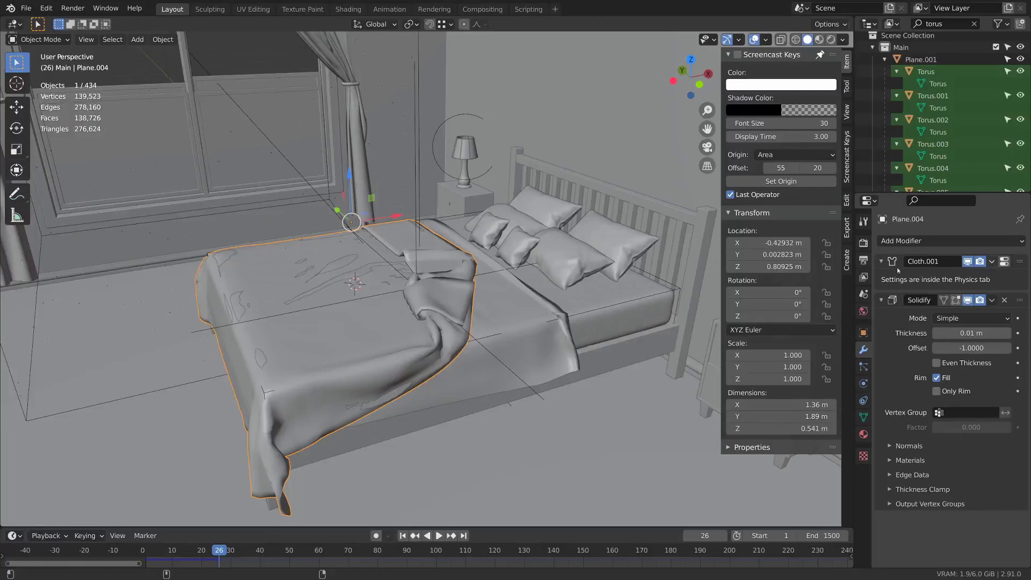
pyautogui.hotkey('shift', 'd')
pyautogui.hotkey('ctrl', 'a')
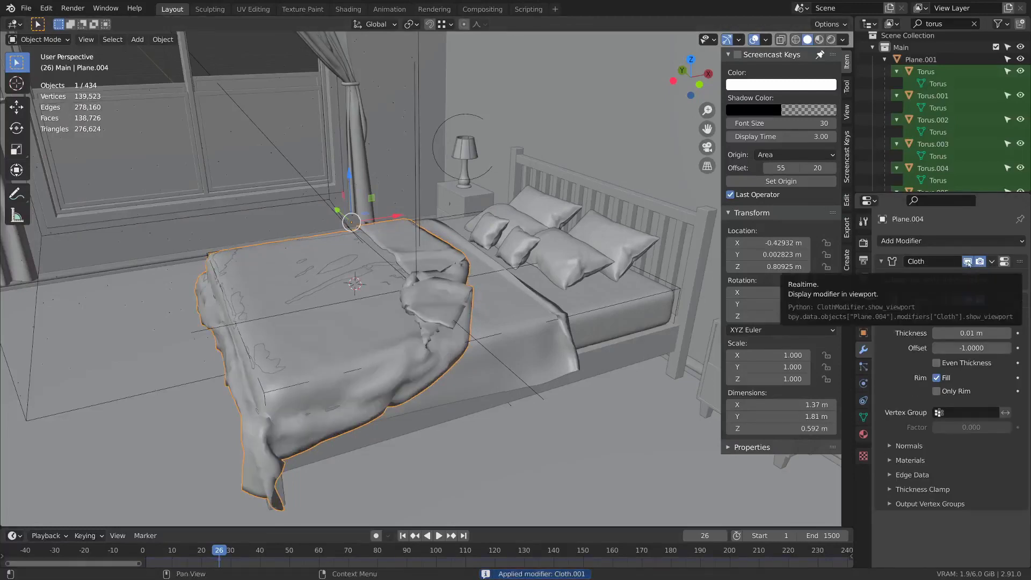
# Step: Return the timeline to frame 0 and delete the old hook empty
pyautogui.hotkey('shift', 'Left')
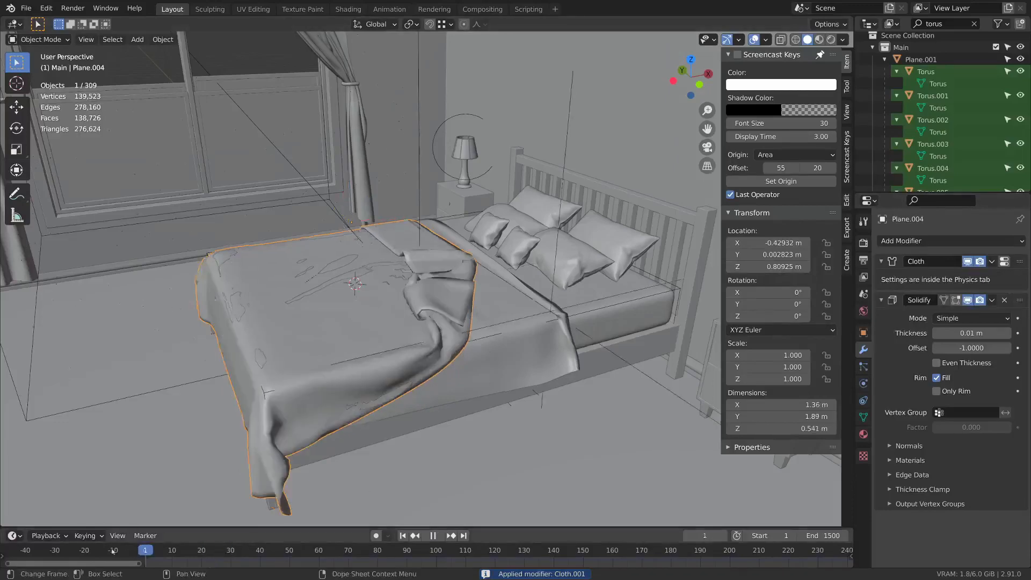
pyautogui.press('Tab')
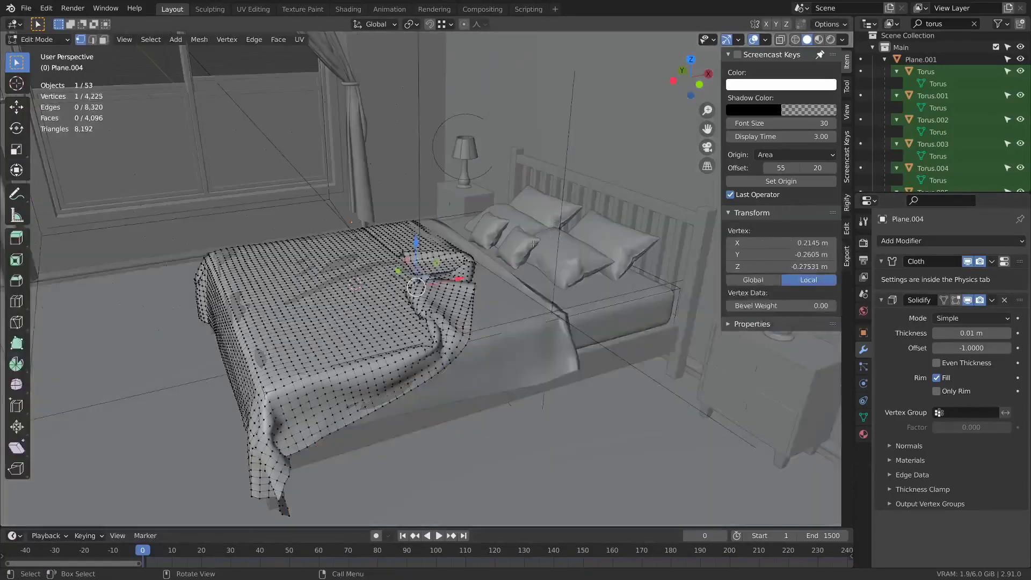
pyautogui.press('Tab')
pyautogui.click(562, 198)
pyautogui.press('x')
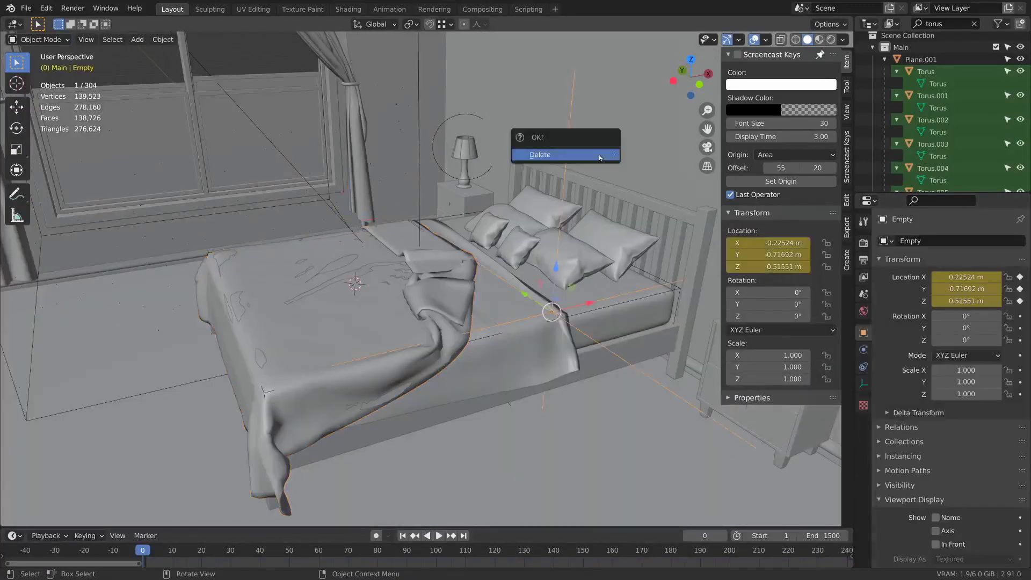
pyautogui.click(600, 157)
# Step: Select all of the blanket's vertices in Edit Mode and remove them from all vertex groups
pyautogui.click(459, 333)
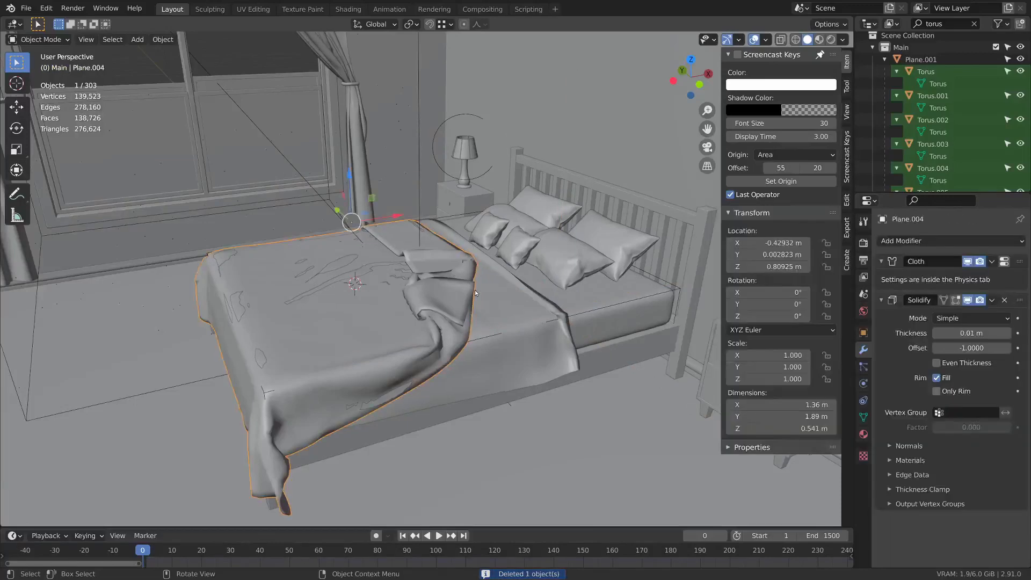
pyautogui.press('Tab')
pyautogui.press('a')
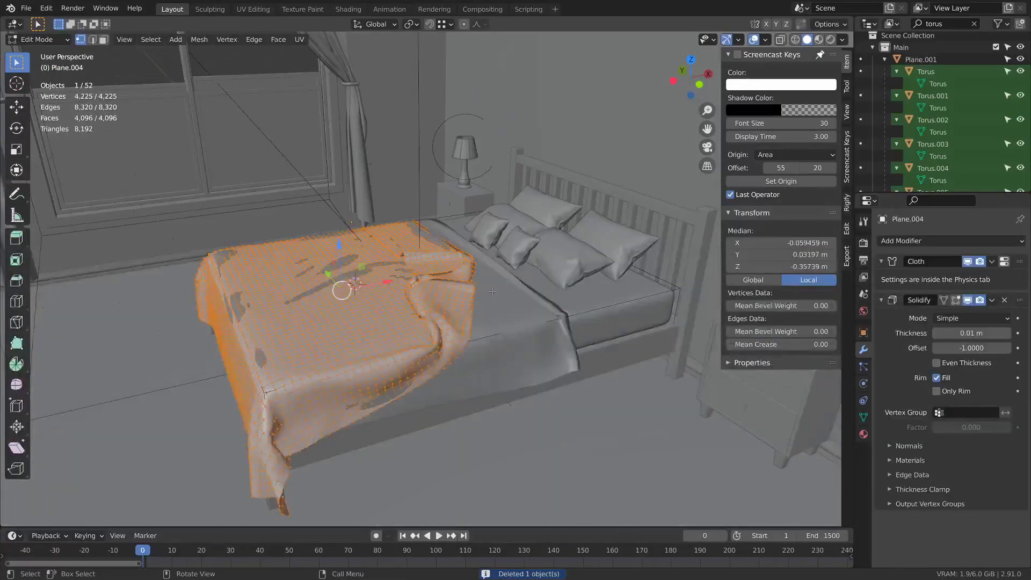
pyautogui.hotkey('ctrl', 'g')
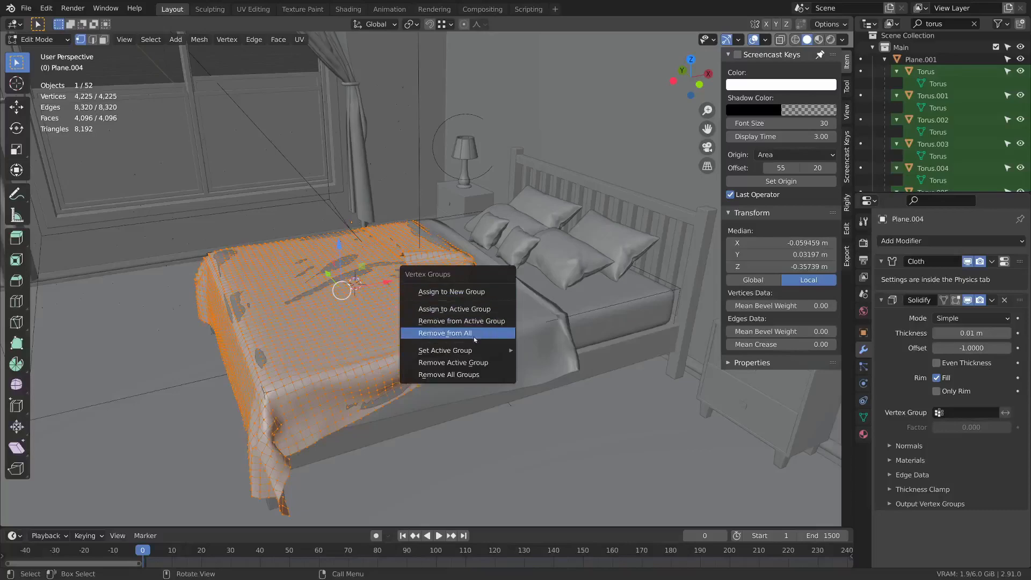
pyautogui.click(474, 335)
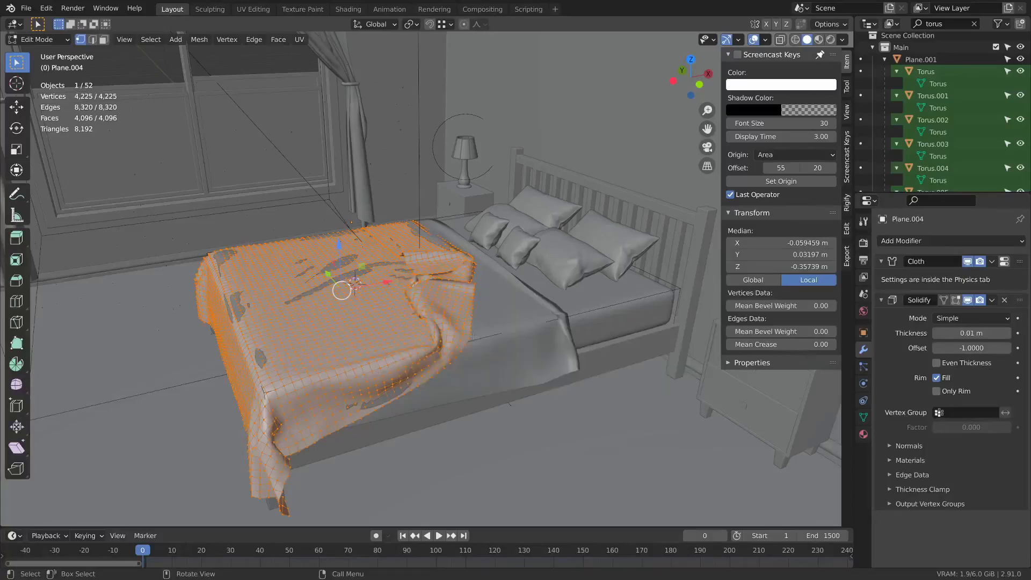
# Step: Hook a vertex near the blanket's side edge, below the folded corner, to a new object and assign it to the active vertex group
pyautogui.moveTo(333, 320); pyautogui.dragTo(503, 372, button='middle')
pyautogui.click(456, 318)
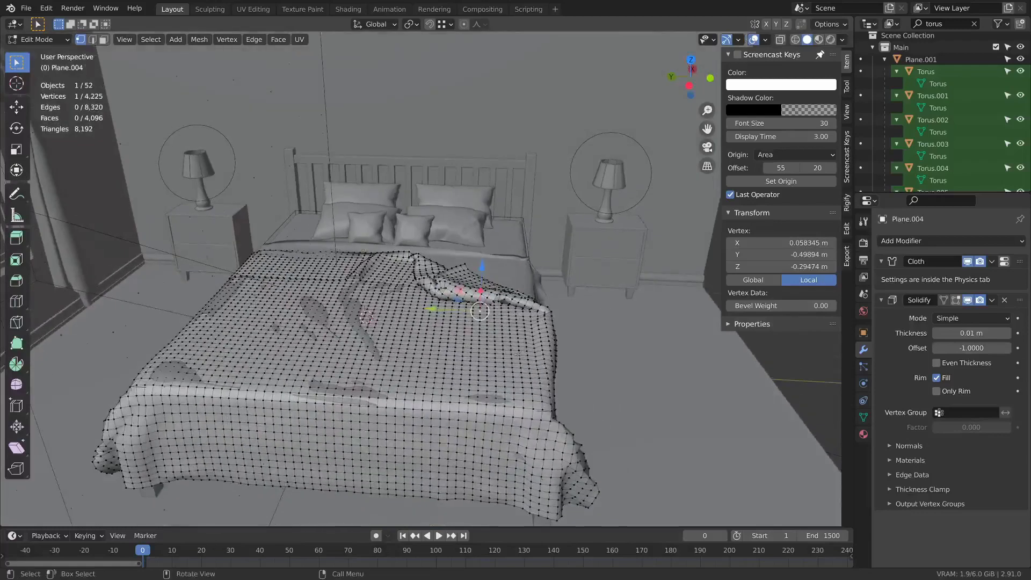
pyautogui.click(519, 358)
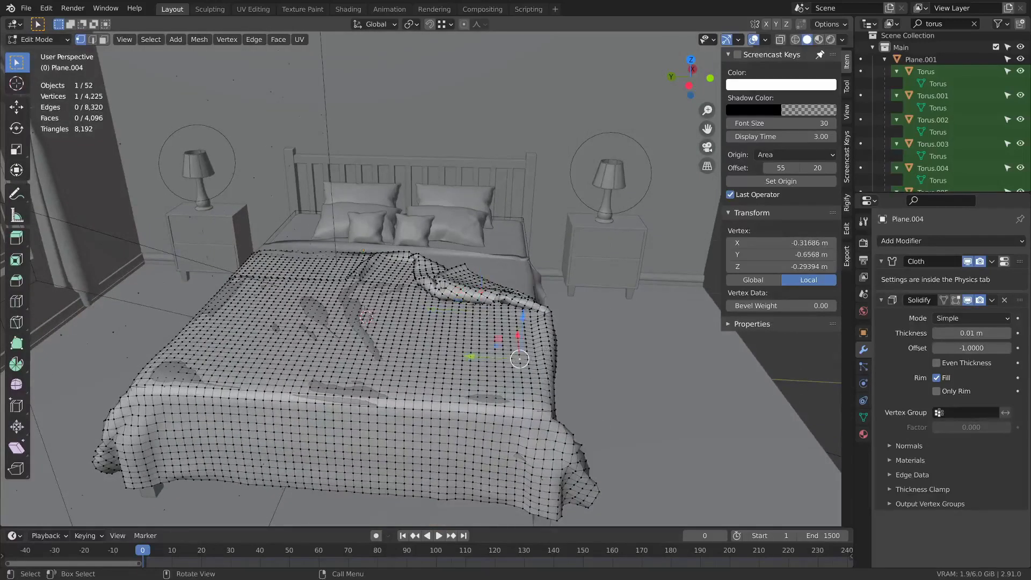
pyautogui.hotkey('ctrl', 'h')
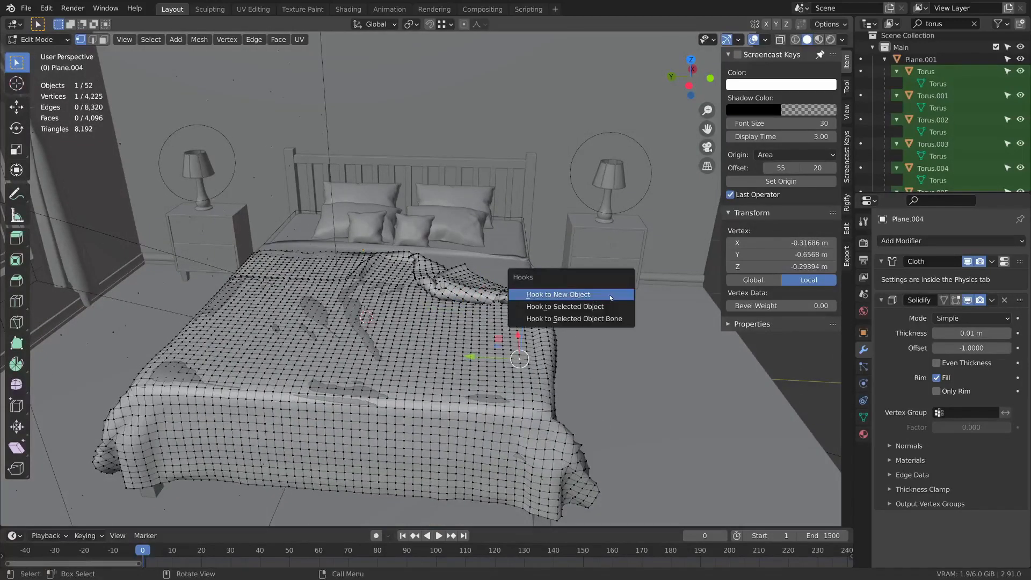
pyautogui.click(610, 297)
pyautogui.hotkey('ctrl', 'g')
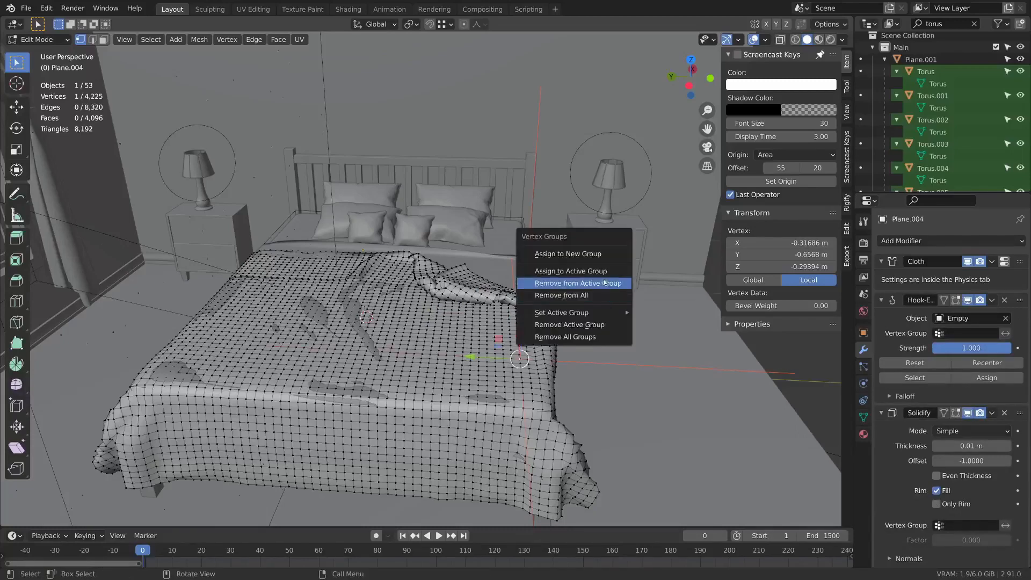
pyautogui.click(566, 273)
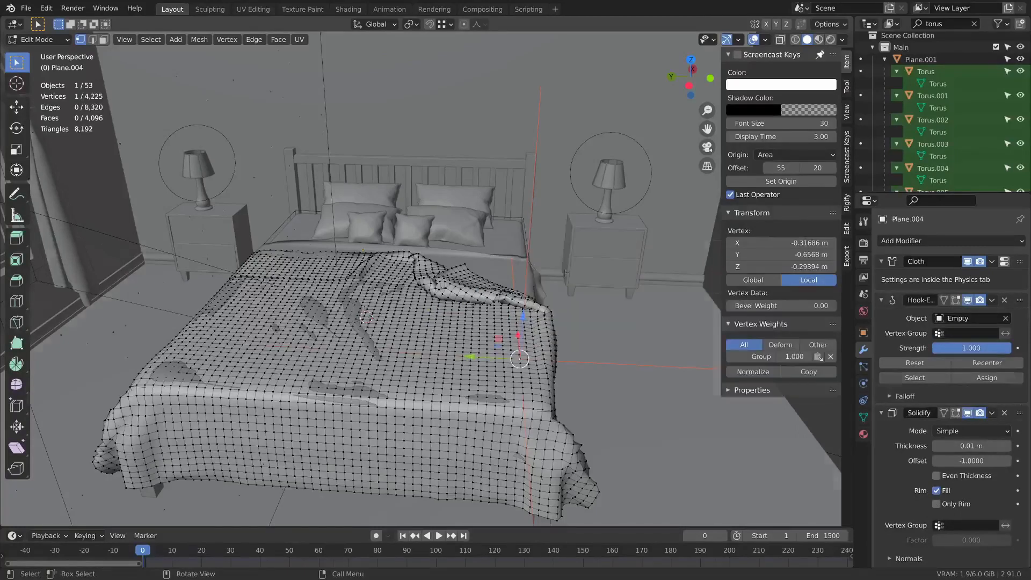
# Step: Return to Object Mode, select the new empty and insert a Location keyframe for it at frame 0
pyautogui.press('Tab')
pyautogui.click(532, 182)
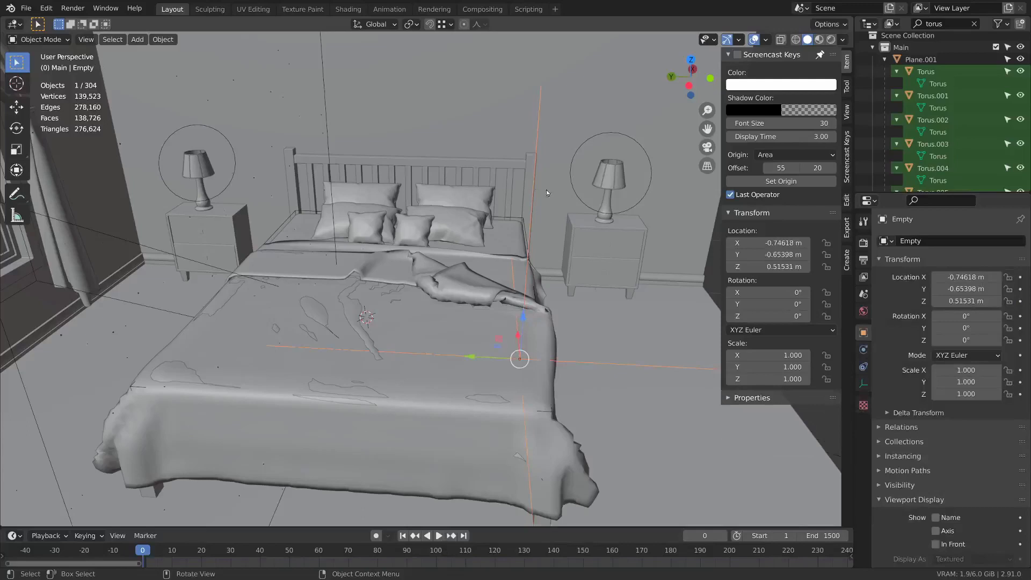
pyautogui.press('i')
pyautogui.click(571, 318)
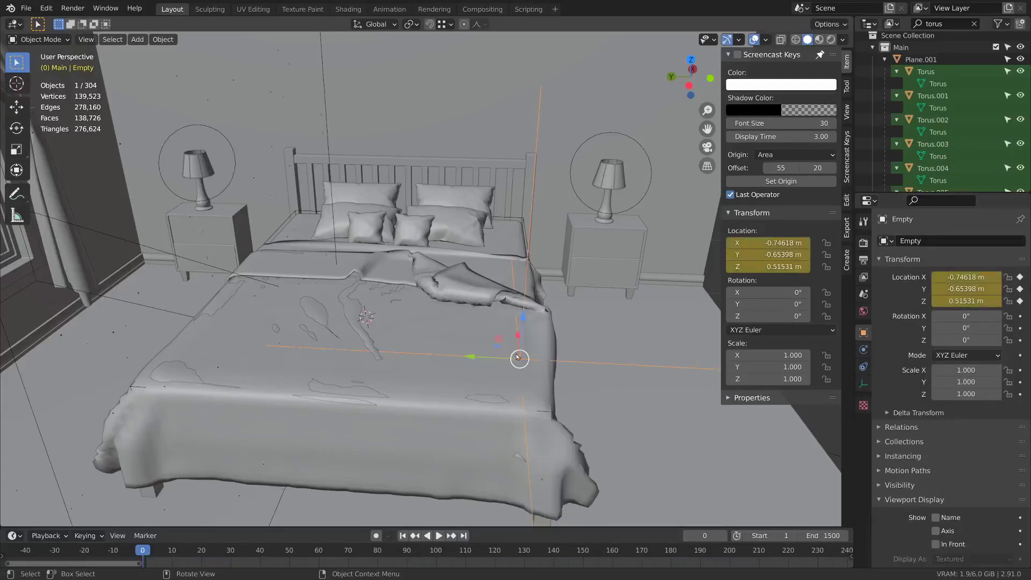
# Step: At frame 9, move the empty about 0.25 m along Y toward the bed's middle and insert a Location keyframe
pyautogui.click(169, 551)
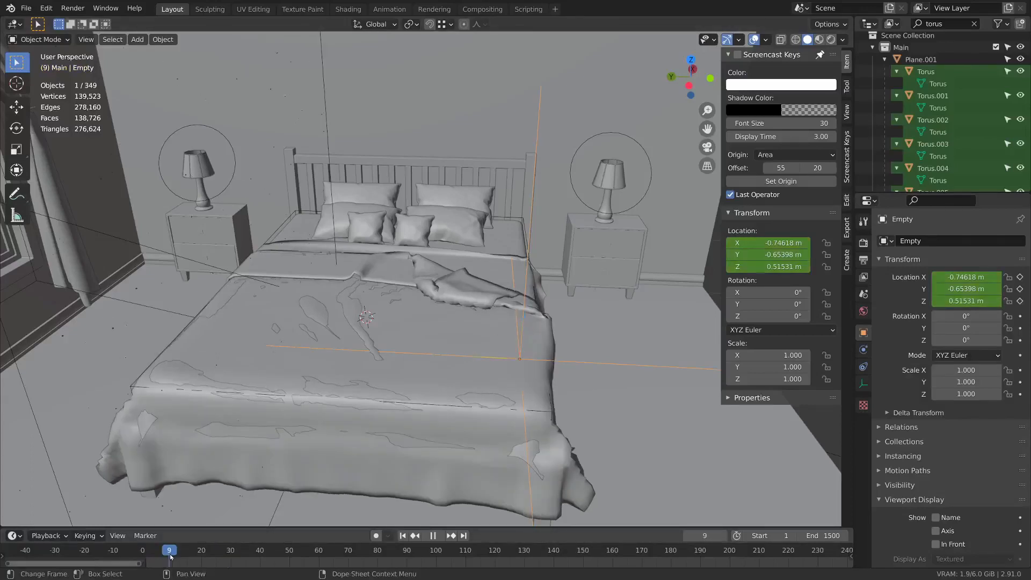
pyautogui.press('g')
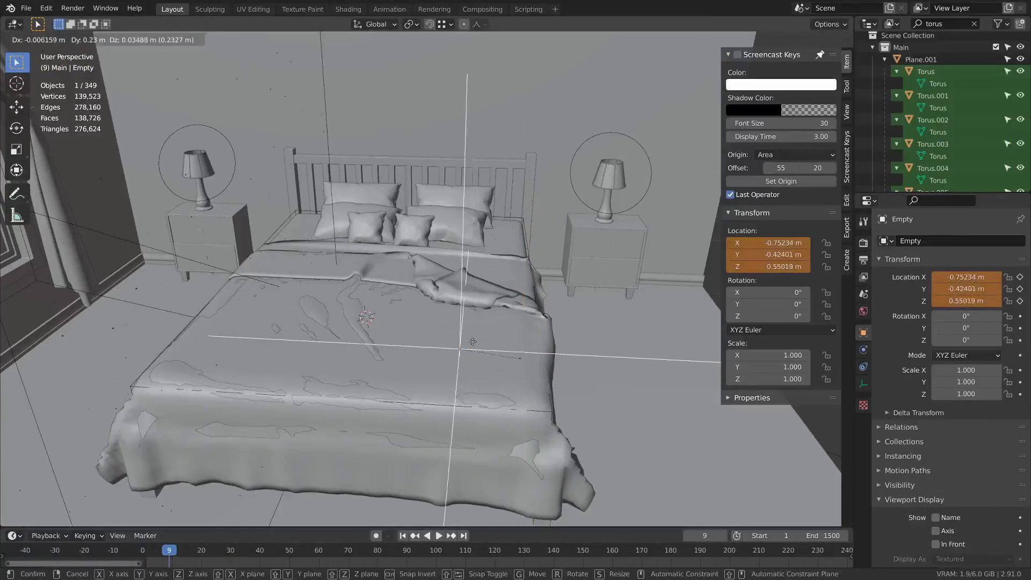
pyautogui.click(455, 348)
pyautogui.press('i')
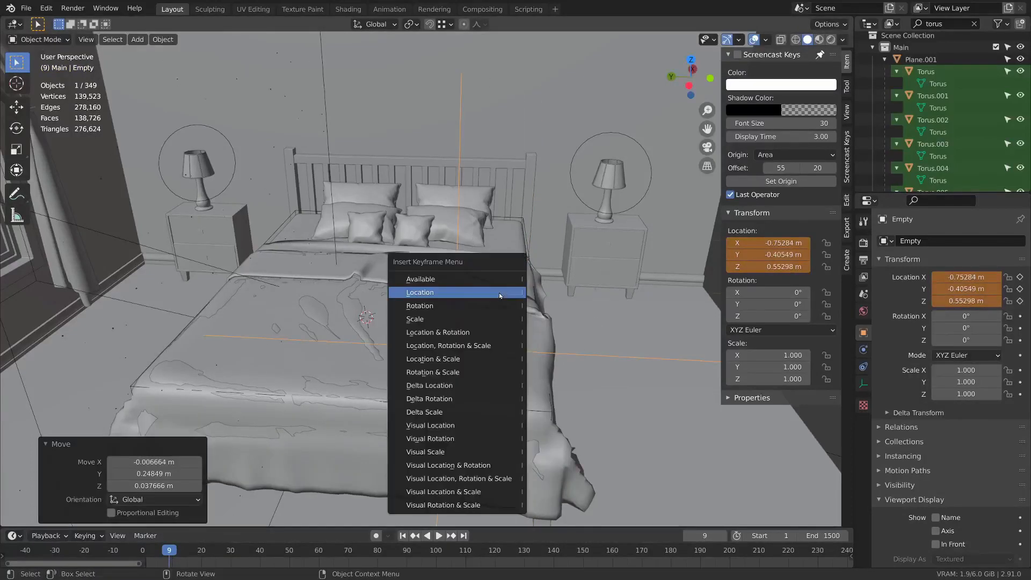
pyautogui.click(498, 292)
# Step: At frame 20, move the empty to about Y -0.15 m and Z 0.53 m and insert another Location keyframe
pyautogui.click(201, 551)
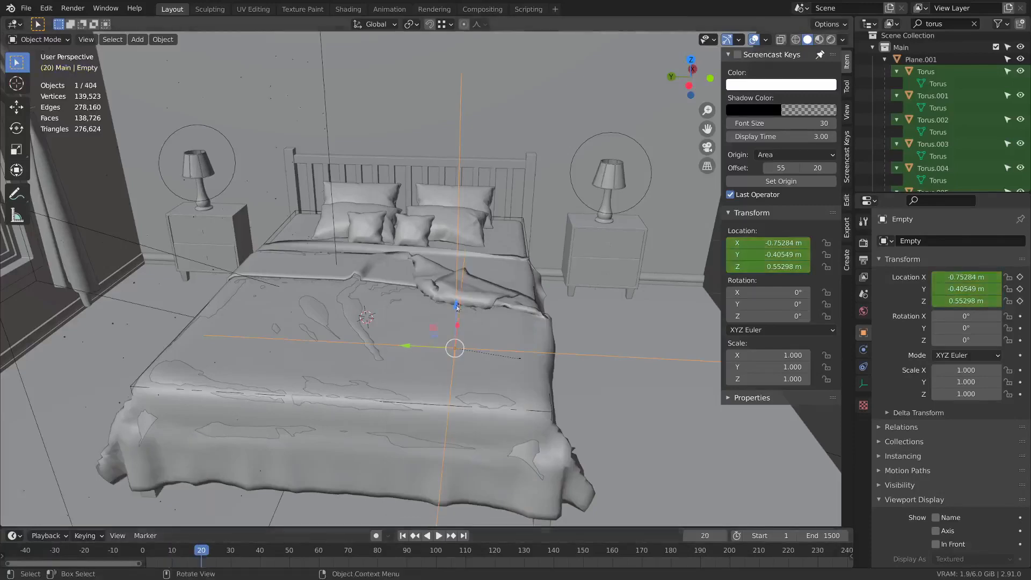
pyautogui.moveTo(425, 348); pyautogui.dragTo(358, 348)
pyautogui.moveTo(387, 313); pyautogui.dragTo(385, 317)
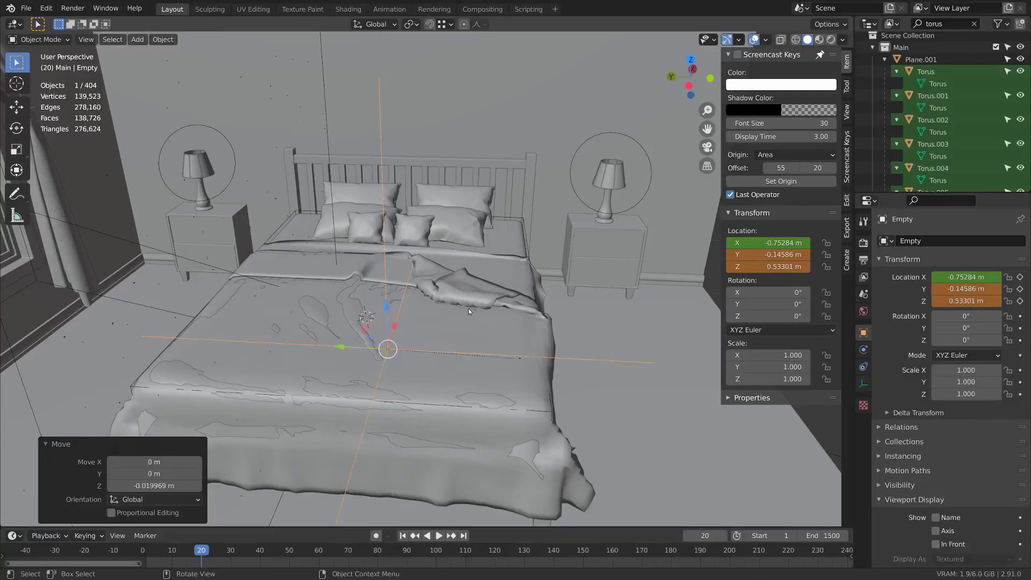
pyautogui.press('i')
pyautogui.click(468, 308)
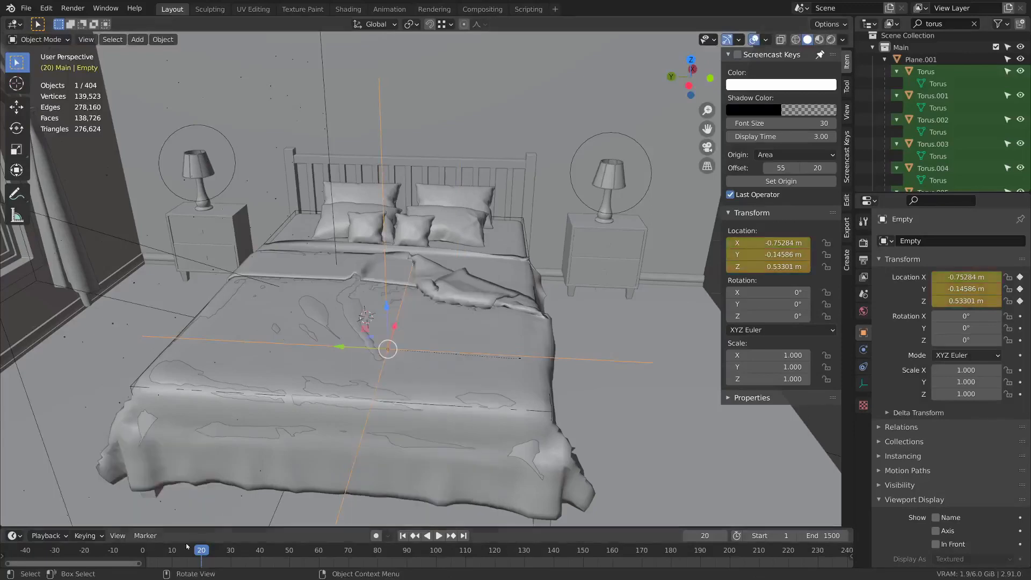
# Step: Play the cloth simulation to frame 31 and inspect the blanket's folds from around the bed
pyautogui.hotkey('shift', 'ctrl', 'space')
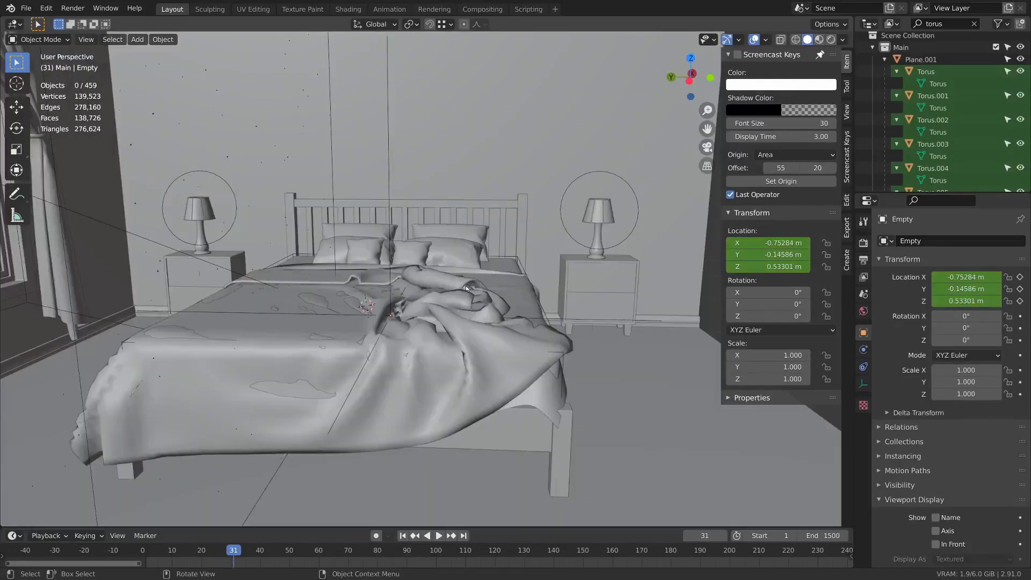
pyautogui.moveTo(498, 301); pyautogui.dragTo(363, 334, button='middle')
pyautogui.moveTo(300, 310); pyautogui.dragTo(282, 358, button='middle')
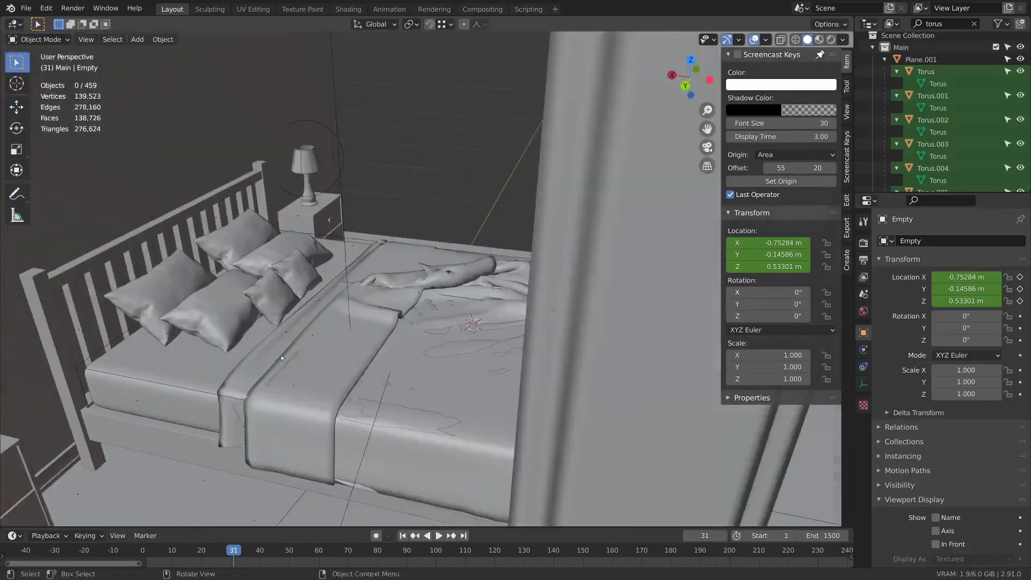
pyautogui.moveTo(324, 320); pyautogui.dragTo(521, 314, button='middle')
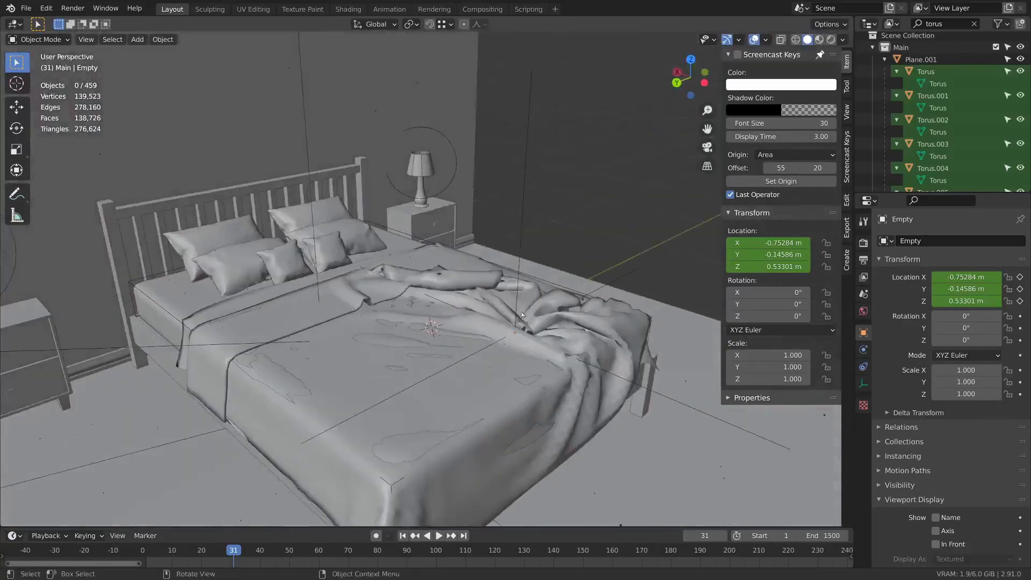
# Step: Remove the blanket's Hook modifier and apply its first Cloth modifier at frame 31
pyautogui.click(493, 366)
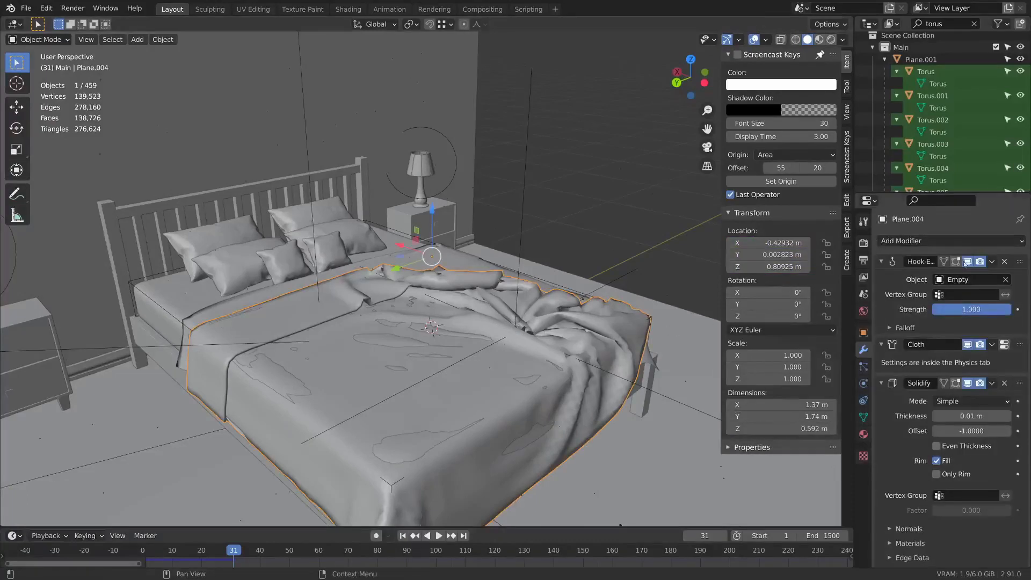
pyautogui.click(1004, 261)
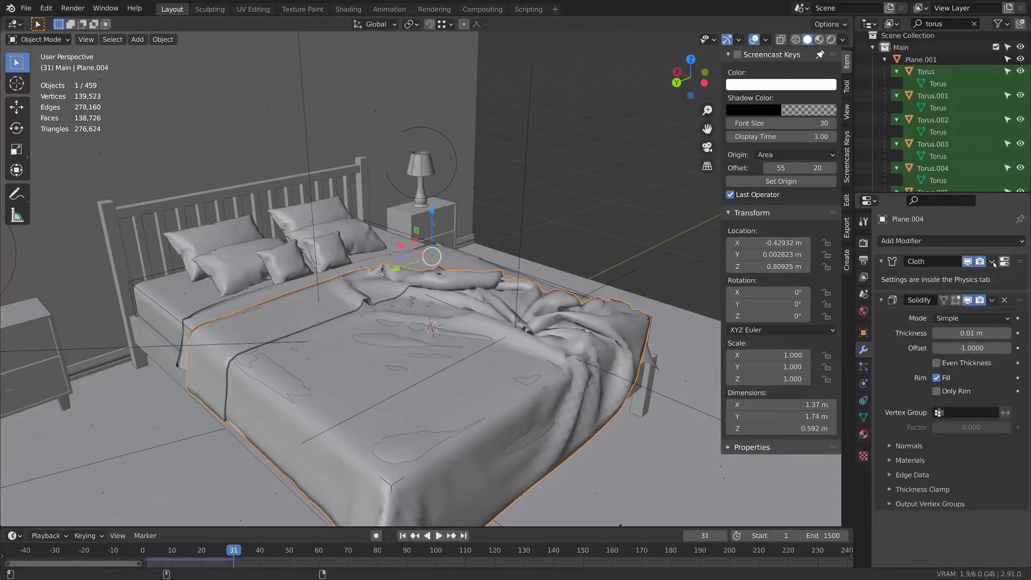
pyautogui.hotkey('ctrl', 'a')
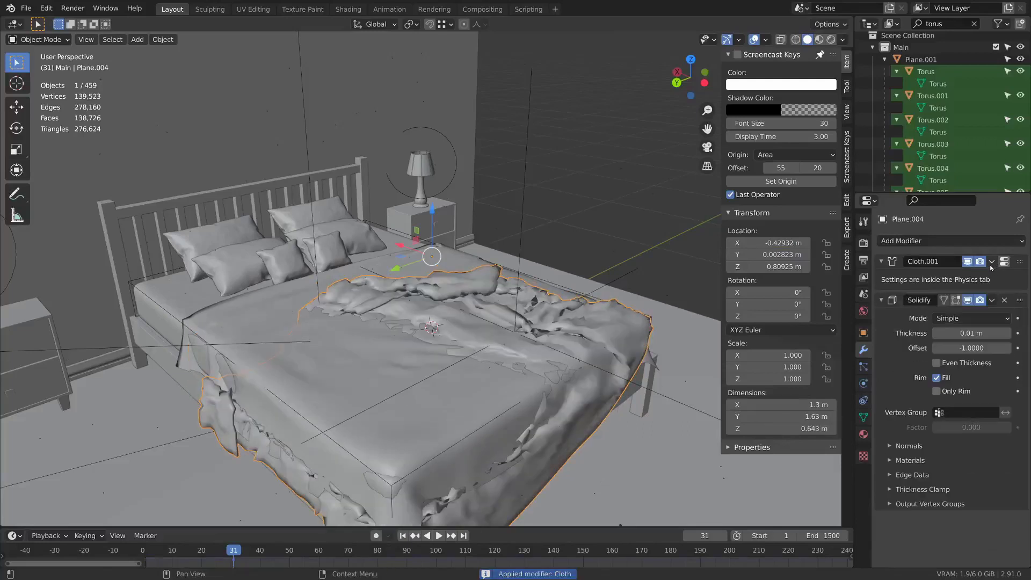
# Step: Return the timeline to frame 0 and delete the used hook empty beside the bed
pyautogui.moveTo(228, 554); pyautogui.dragTo(42, 555)
pyautogui.click(587, 236)
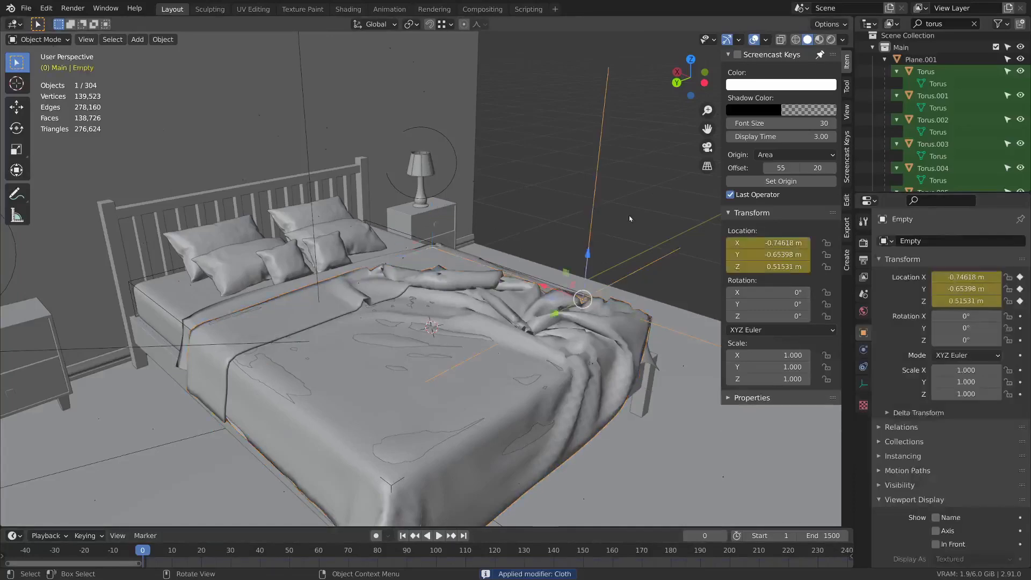
pyautogui.press('x')
pyautogui.click(591, 214)
# Step: Select all of the blanket's vertices in Edit Mode and remove its active vertex group
pyautogui.click(432, 290)
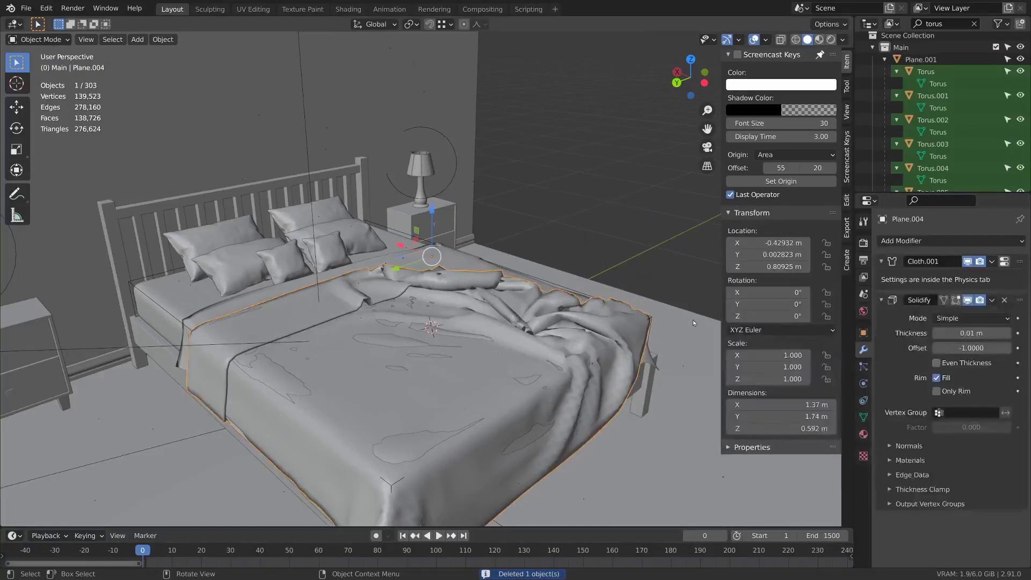
pyautogui.moveTo(693, 320); pyautogui.dragTo(550, 282, button='middle')
pyautogui.press('Tab')
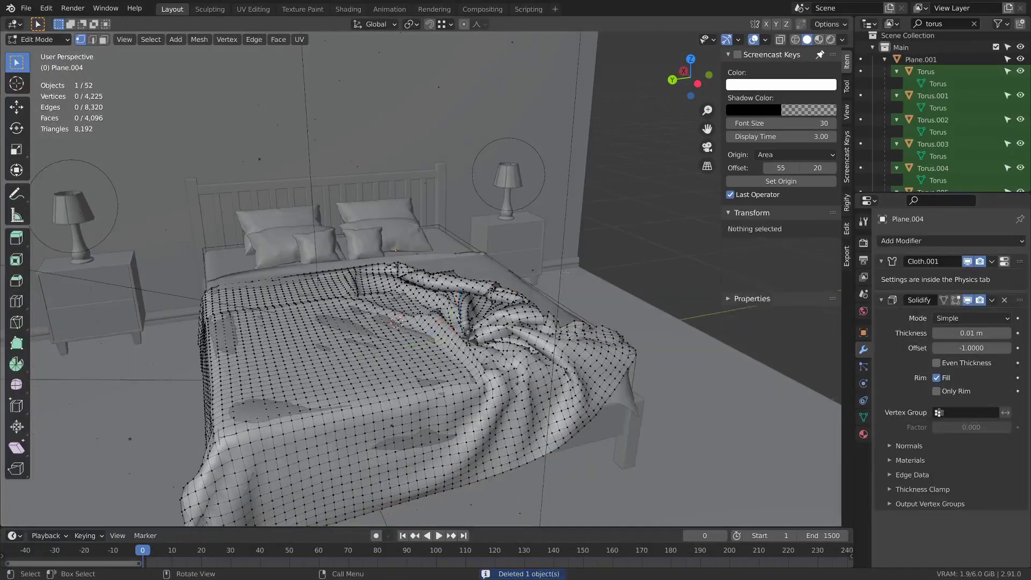
pyautogui.press('a')
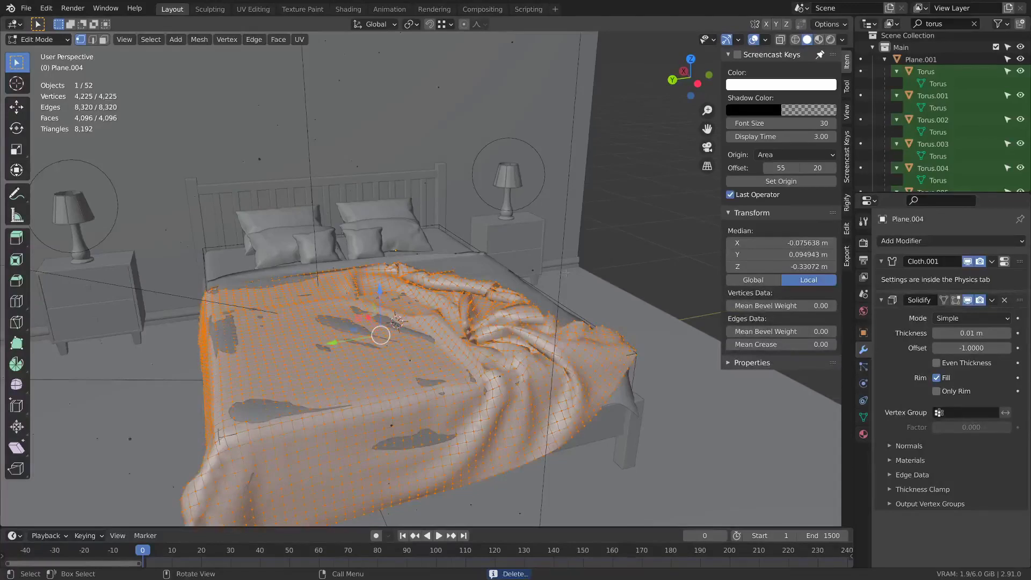
pyautogui.hotkey('ctrl', 'g')
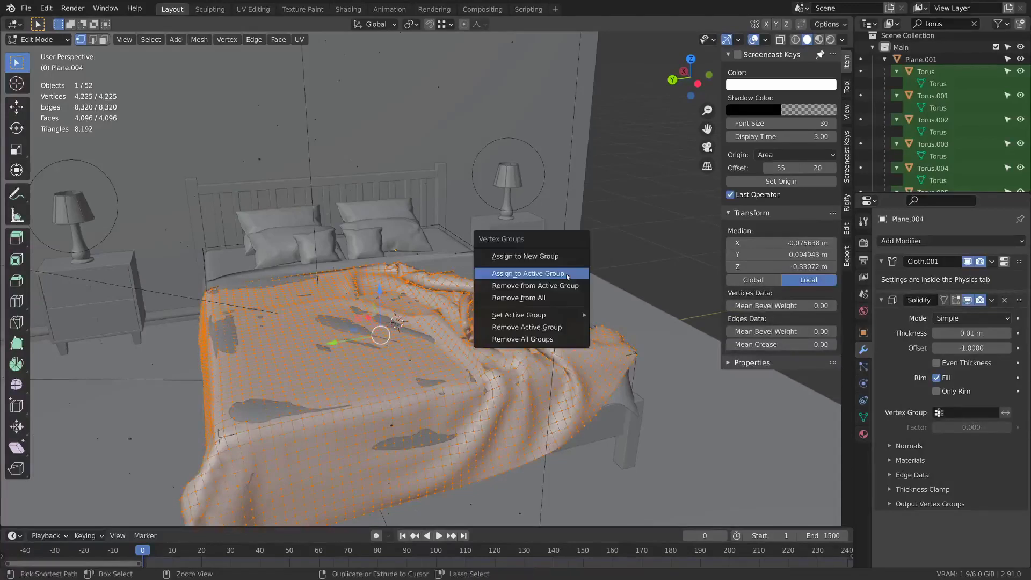
pyautogui.click(562, 324)
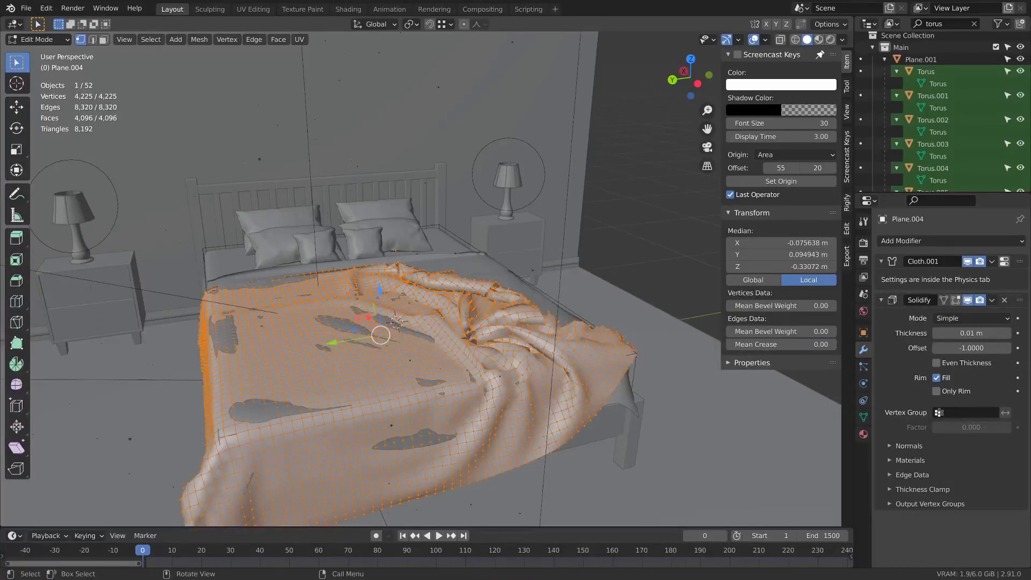
# Step: Select a vertex near the blanket's pillow-side edge, on the unwrinkled half, and assign it to a new vertex group
pyautogui.click(274, 336)
pyautogui.moveTo(247, 325); pyautogui.dragTo(319, 332, button='middle')
pyautogui.click(320, 339)
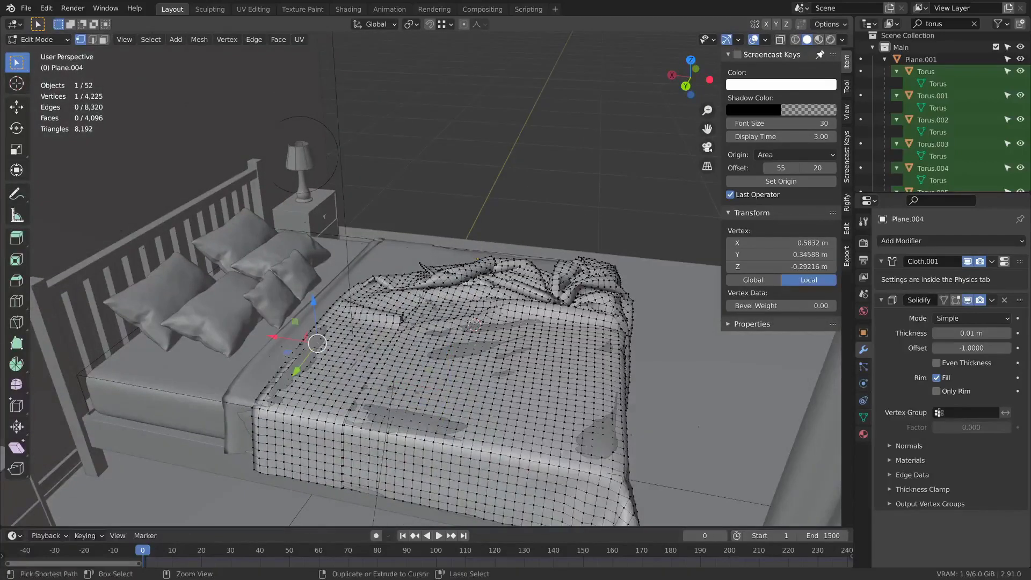
pyautogui.hotkey('ctrl', 'g')
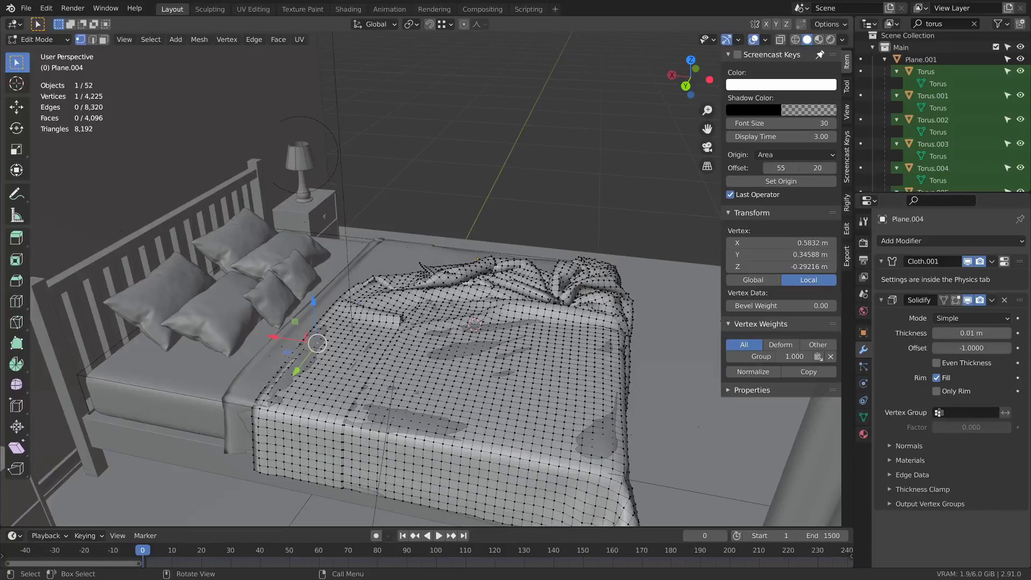
# Step: Set the blanket's cloth Pin Group to the vertex group "Group"
pyautogui.click(864, 383)
pyautogui.scroll(-15, 963, 377)
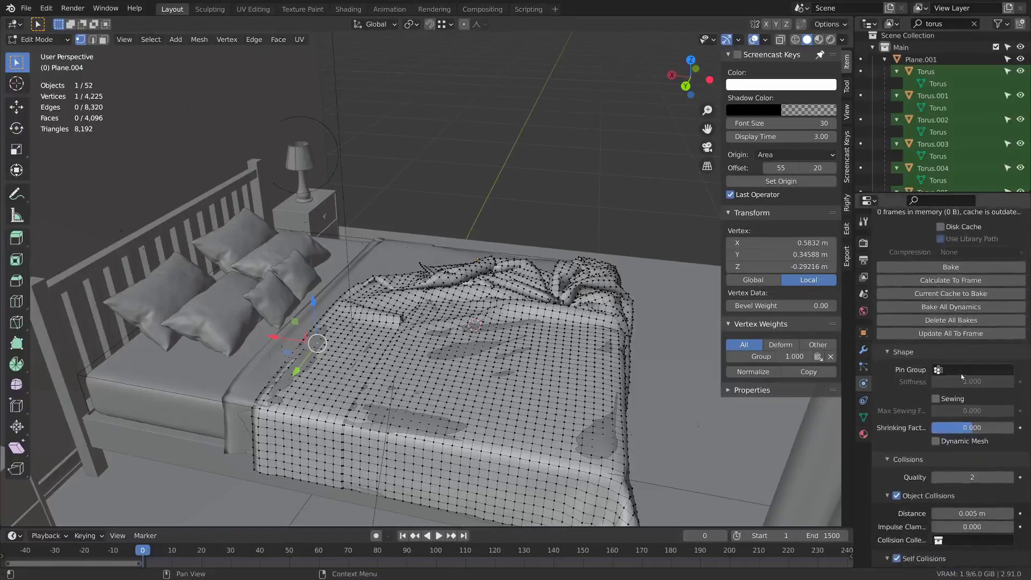
pyautogui.click(962, 371)
pyautogui.click(963, 386)
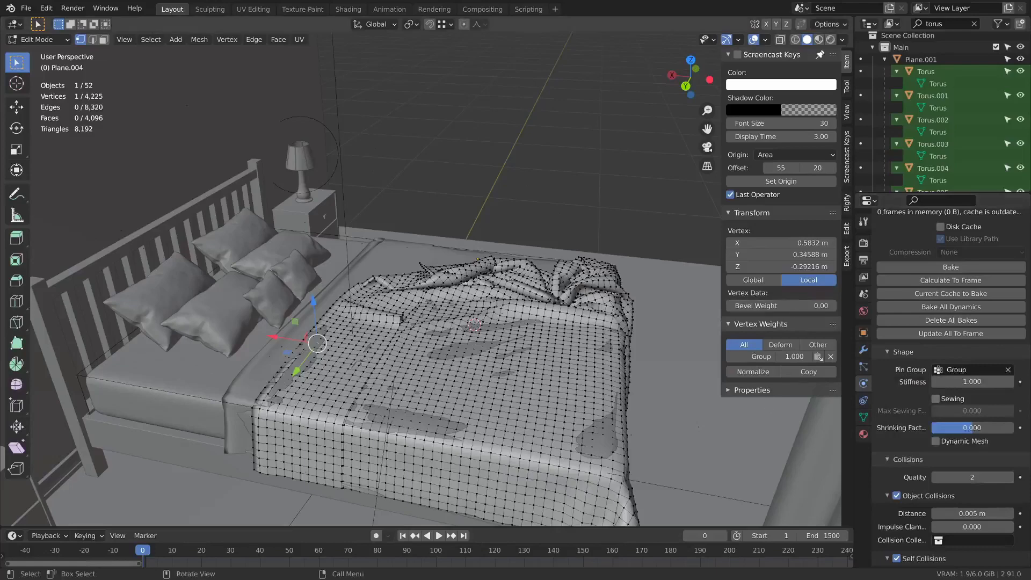
# Step: Hook the selected blanket vertex to a new object and return to Object Mode
pyautogui.moveTo(361, 362); pyautogui.dragTo(174, 299, button='middle')
pyautogui.hotkey('ctrl', 'h')
pyautogui.click(441, 324)
pyautogui.press('Tab')
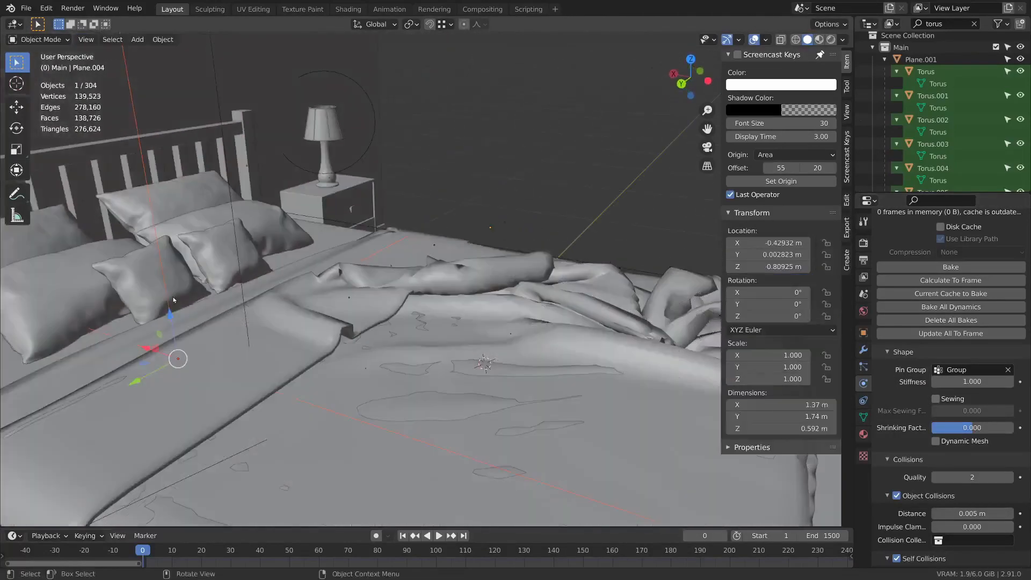
# Step: Select the new empty near the pillows and insert a Location keyframe for it at frame 0
pyautogui.click(166, 273)
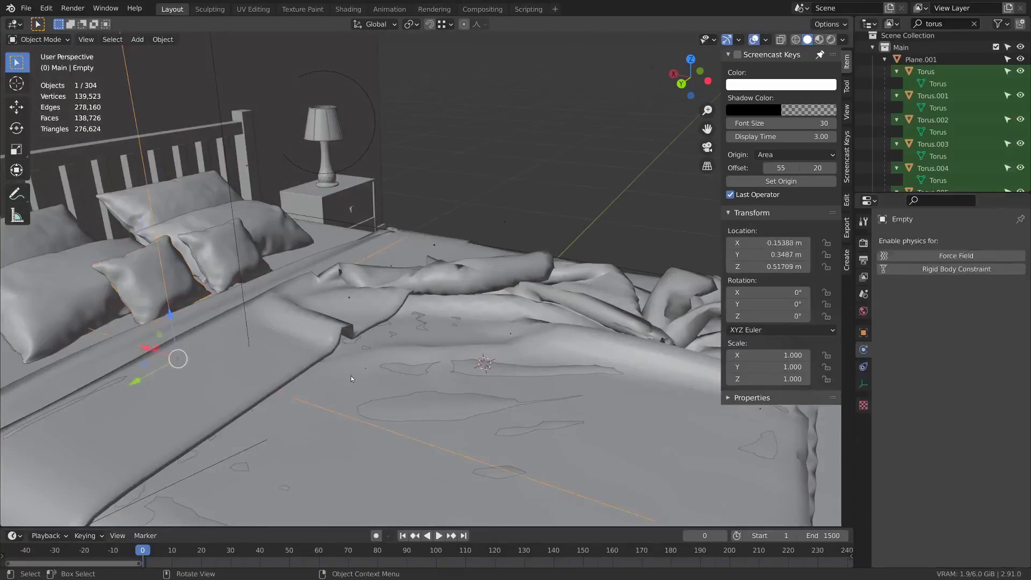
pyautogui.moveTo(350, 376); pyautogui.dragTo(413, 310, button='middle')
pyautogui.press('i')
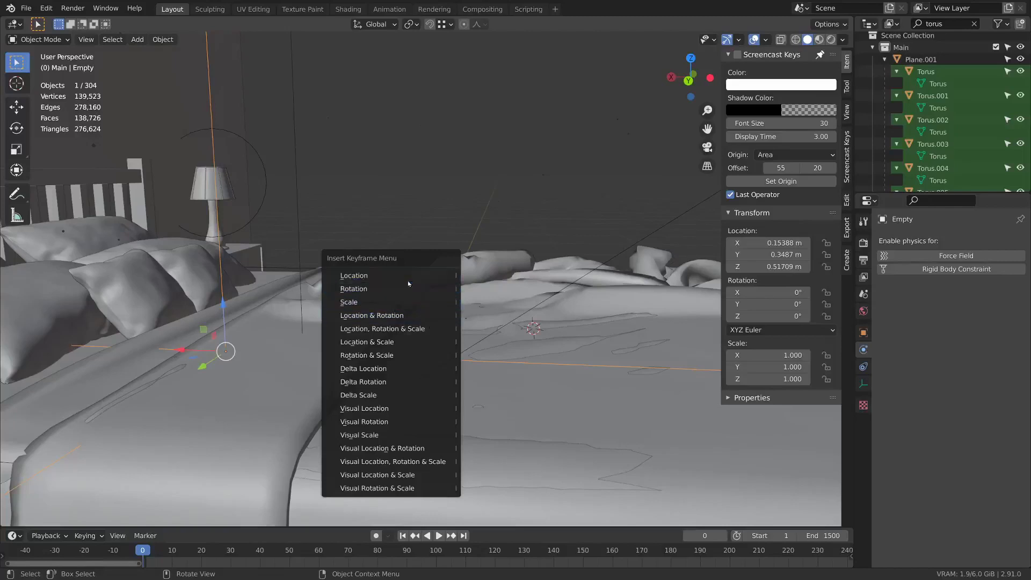
pyautogui.click(408, 279)
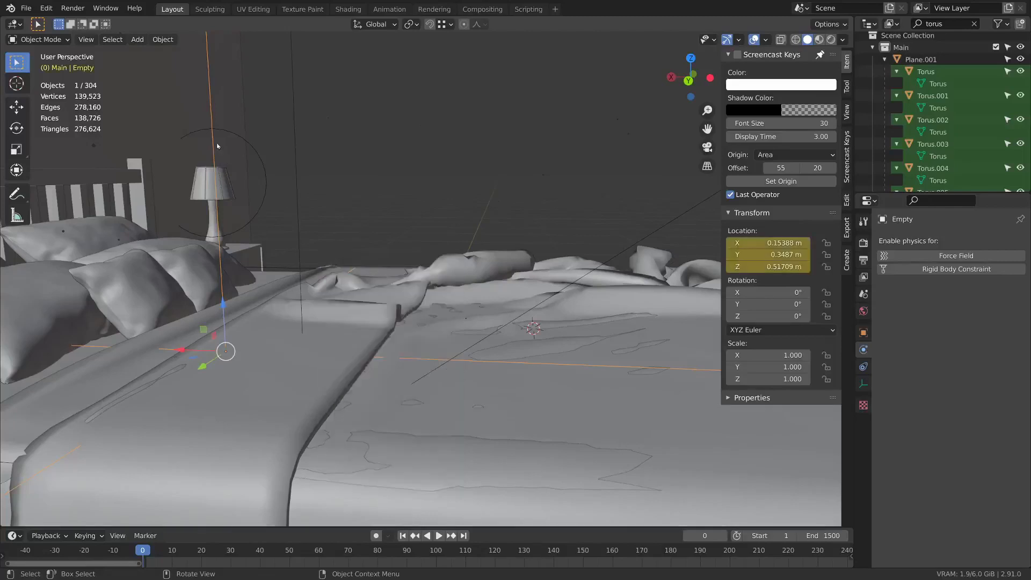
# Step: At frame 10, move the empty about 0.27 m toward the bed's foot and slightly up, and insert a Location keyframe
pyautogui.click(170, 552)
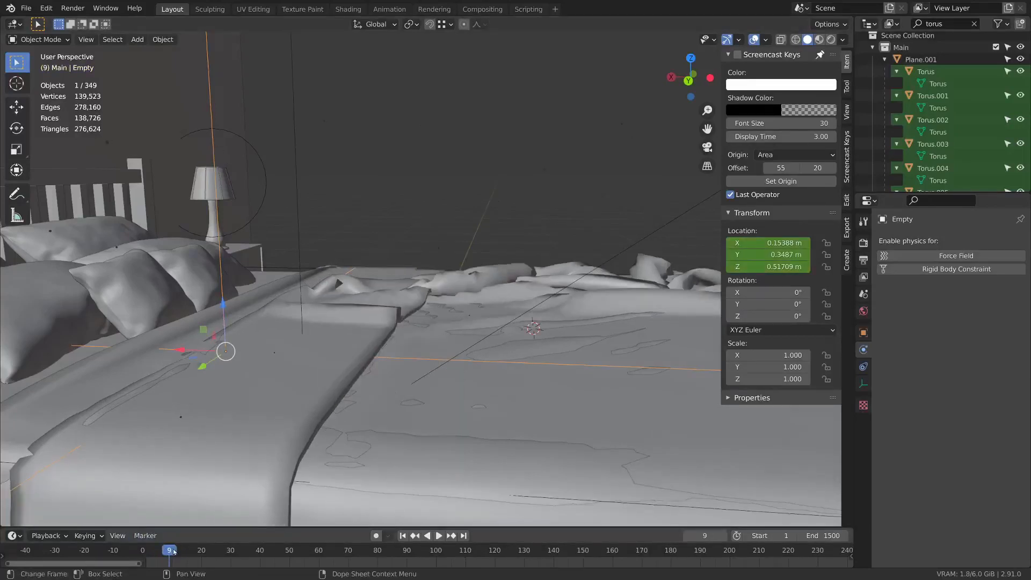
pyautogui.press('Right')
pyautogui.click(215, 194)
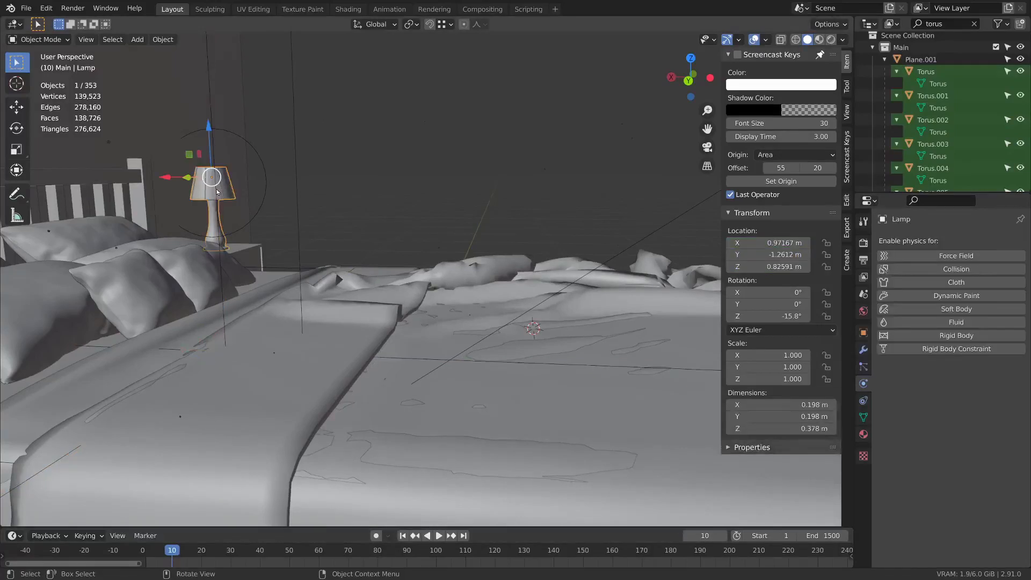
pyautogui.click(232, 305)
pyautogui.moveTo(205, 332); pyautogui.dragTo(345, 322)
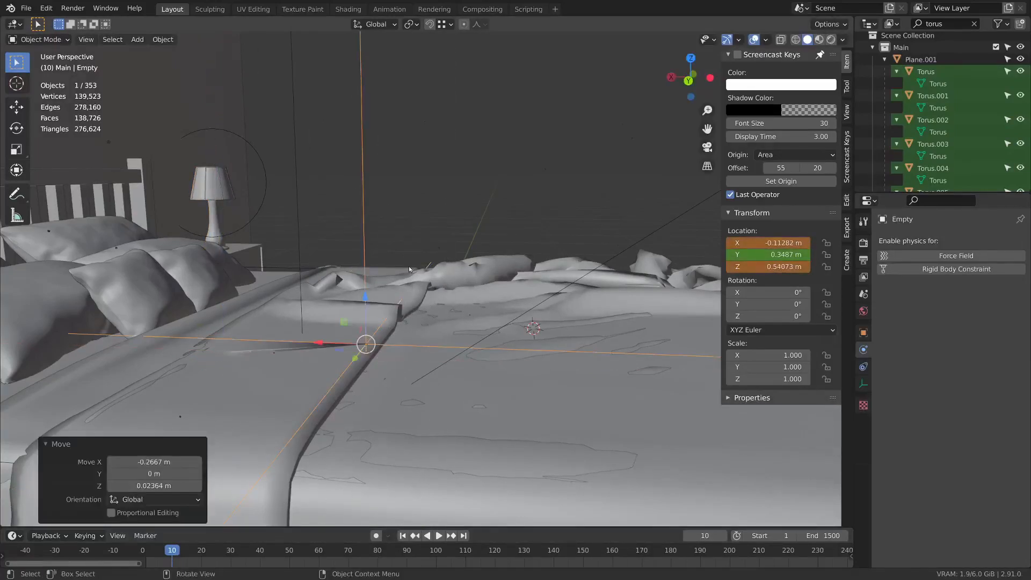
pyautogui.press('i')
pyautogui.click(344, 267)
# Step: At frame 20, move the empty farther toward the bed's foot, to about X -0.37 m, and keyframe its location
pyautogui.click(200, 549)
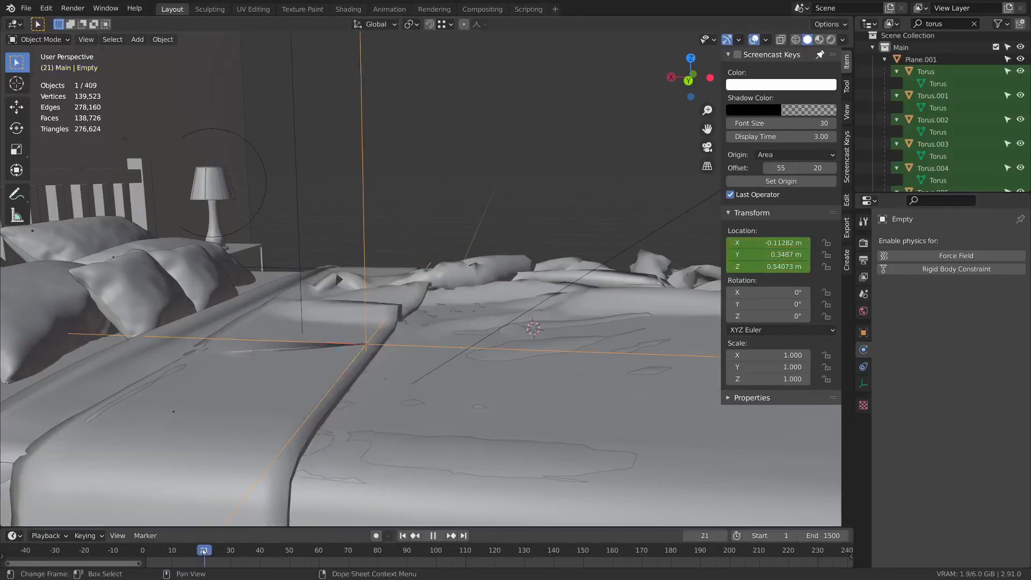
pyautogui.moveTo(348, 324); pyautogui.dragTo(493, 332)
pyautogui.press('i')
pyautogui.click(526, 239)
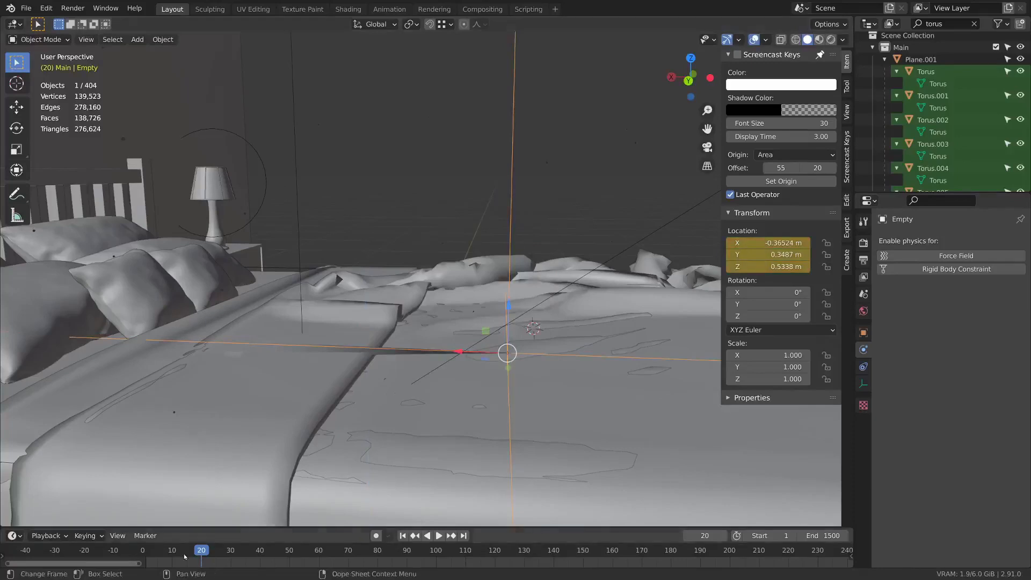
# Step: From frame 0, move the blanket's Hook modifier above its Cloth modifier and play the simulation
pyautogui.moveTo(200, 554); pyautogui.dragTo(142, 554)
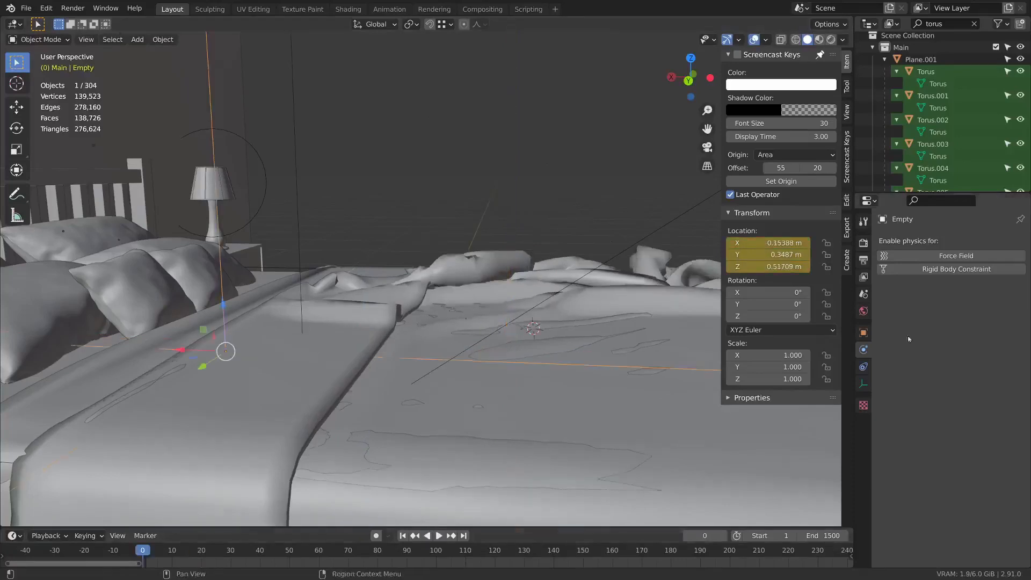
pyautogui.click(568, 283)
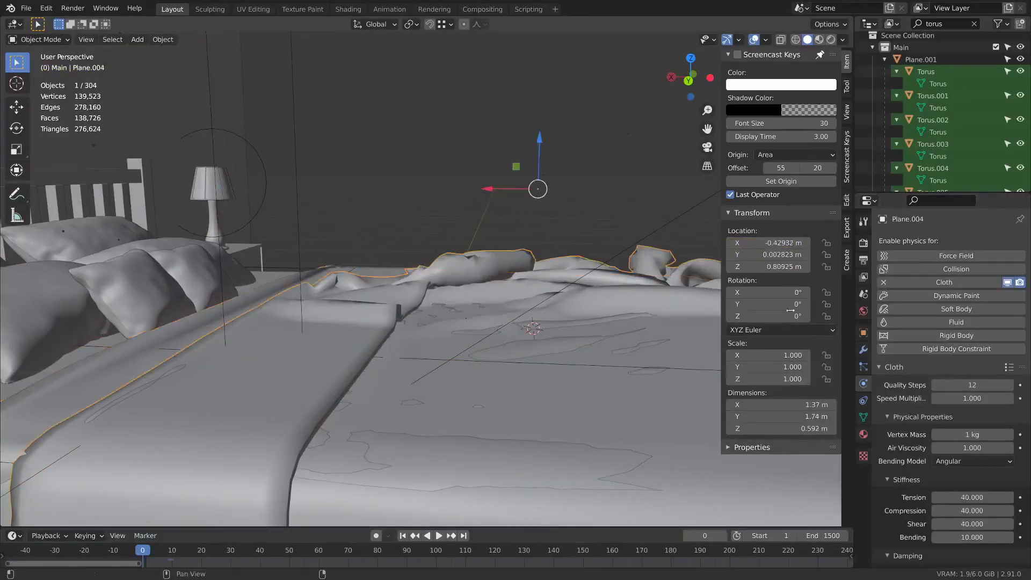
pyautogui.click(864, 331)
pyautogui.click(863, 349)
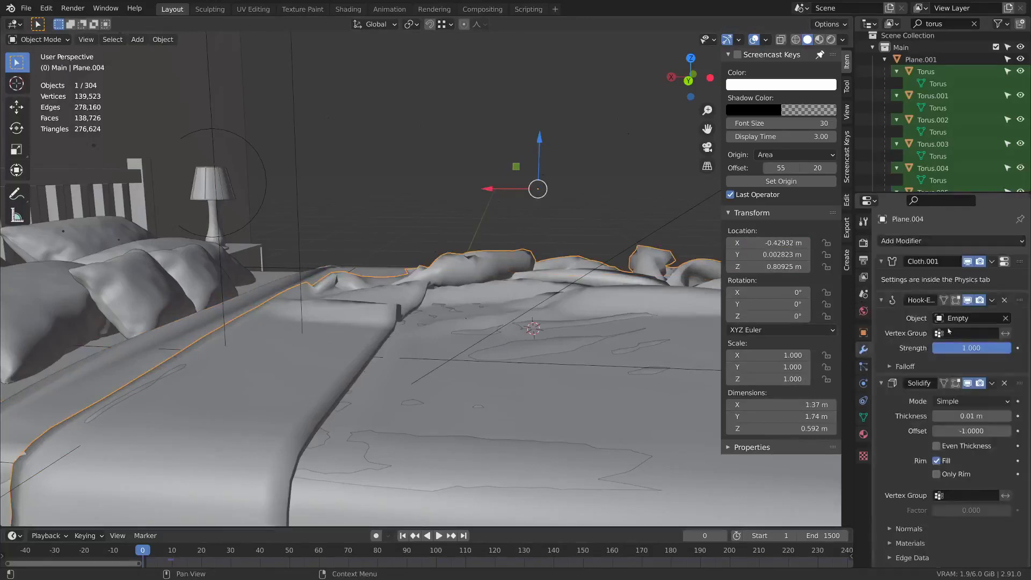
pyautogui.moveTo(1019, 299); pyautogui.dragTo(1019, 261)
pyautogui.press('space')
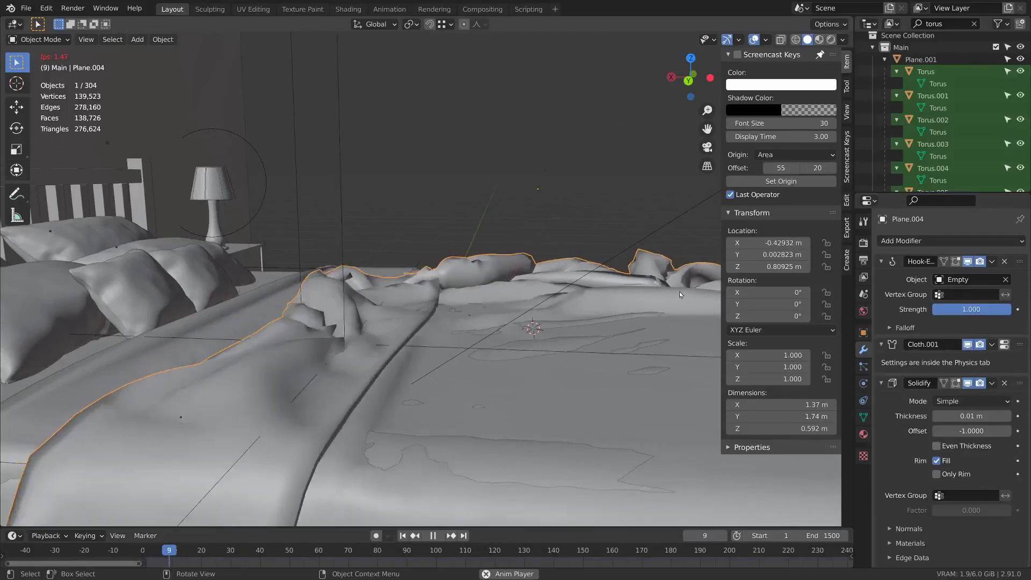
# Step: Stop the simulation at frame 39, remove the blanket's Hook modifier and apply its Cloth modifier
pyautogui.moveTo(672, 292); pyautogui.dragTo(578, 308, button='middle')
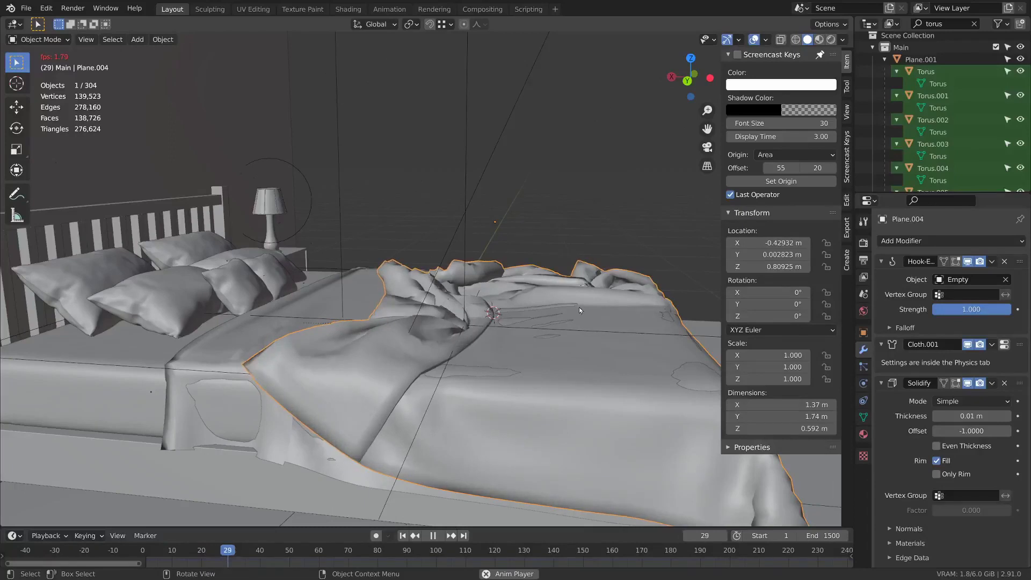
pyautogui.press('space')
pyautogui.moveTo(578, 307); pyautogui.dragTo(453, 236, button='middle')
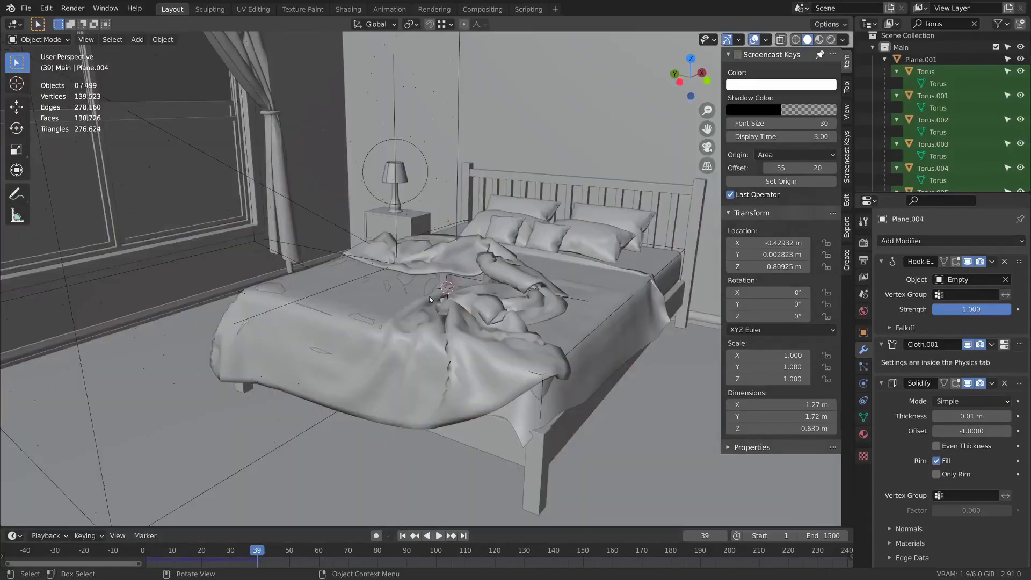
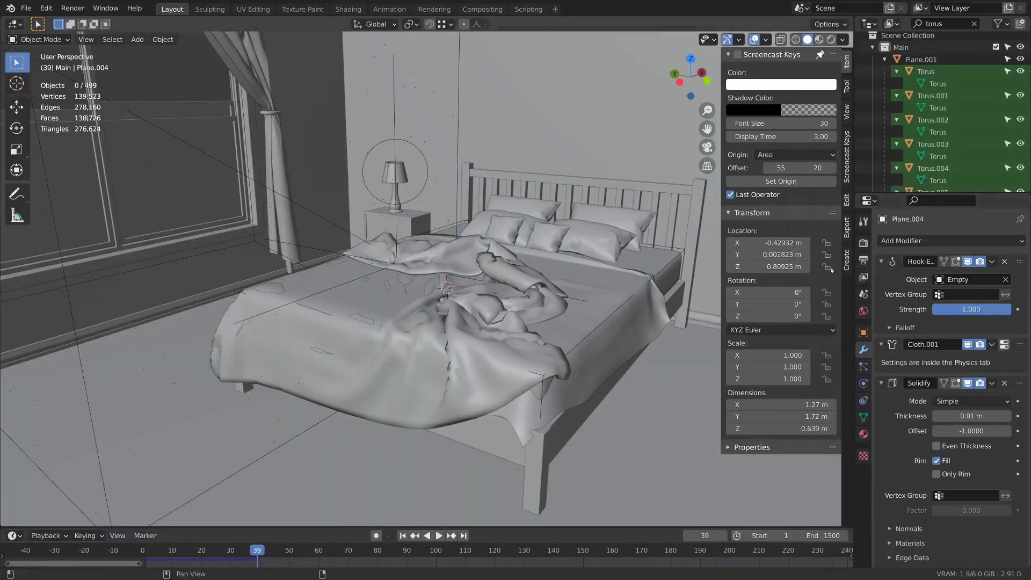
pyautogui.click(1005, 262)
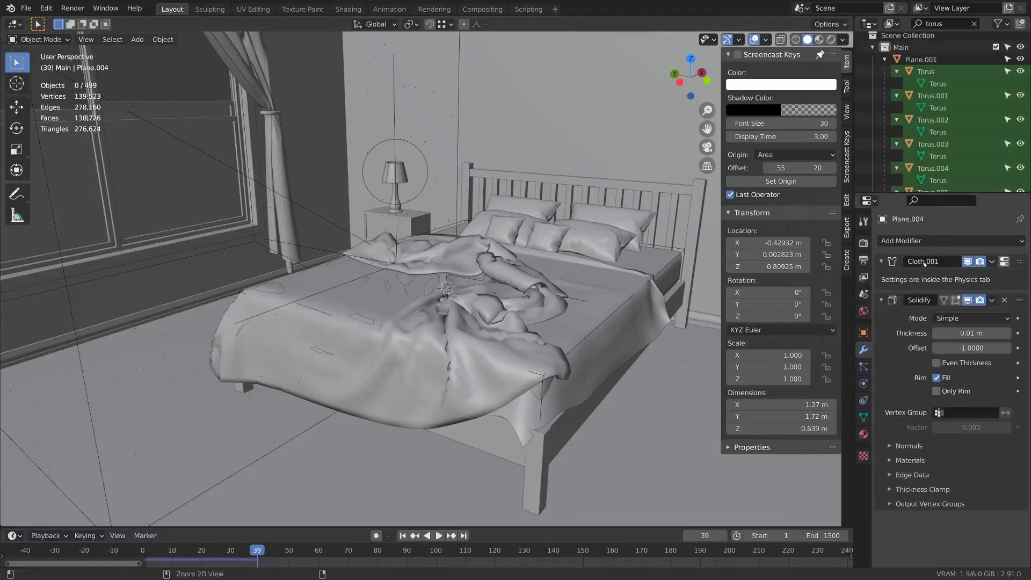
pyautogui.hotkey('ctrl', 'a')
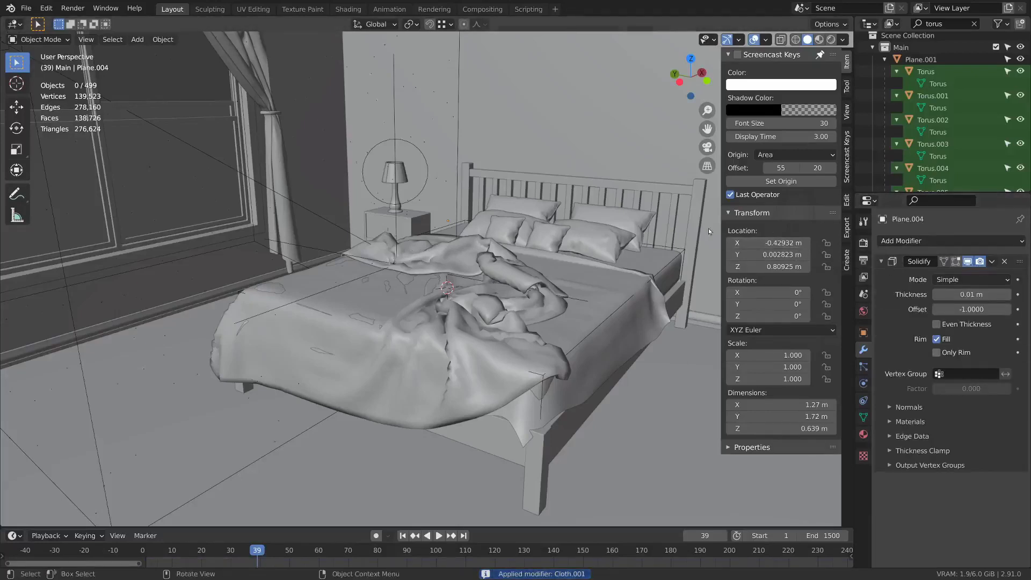
# Step: Delete the leftover hook empty above the folded blanket and save the file
pyautogui.moveTo(461, 301); pyautogui.dragTo(488, 292, button='middle')
pyautogui.moveTo(560, 309); pyautogui.dragTo(481, 242, button='middle')
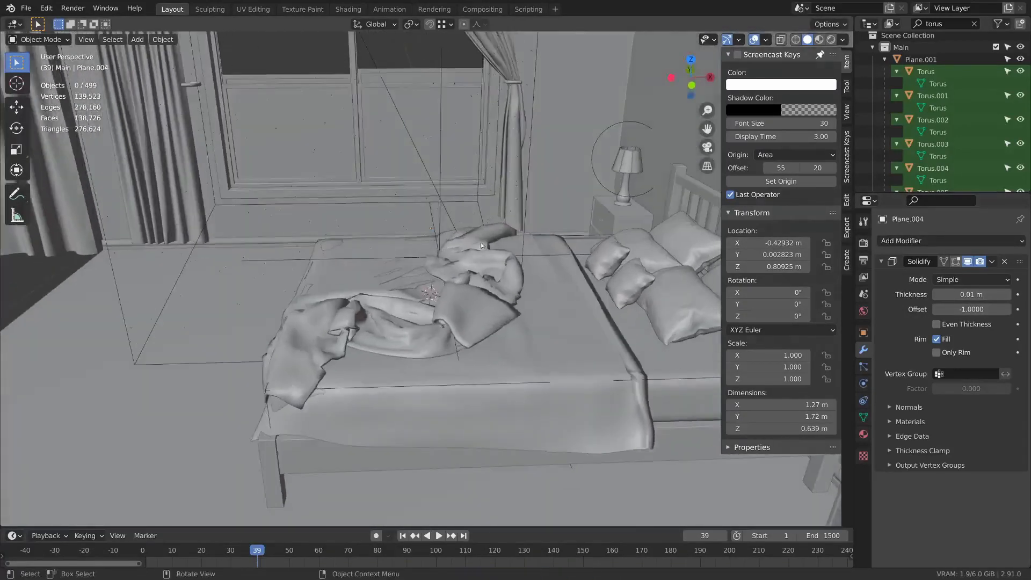
pyautogui.click(441, 204)
pyautogui.press('x')
pyautogui.click(486, 196)
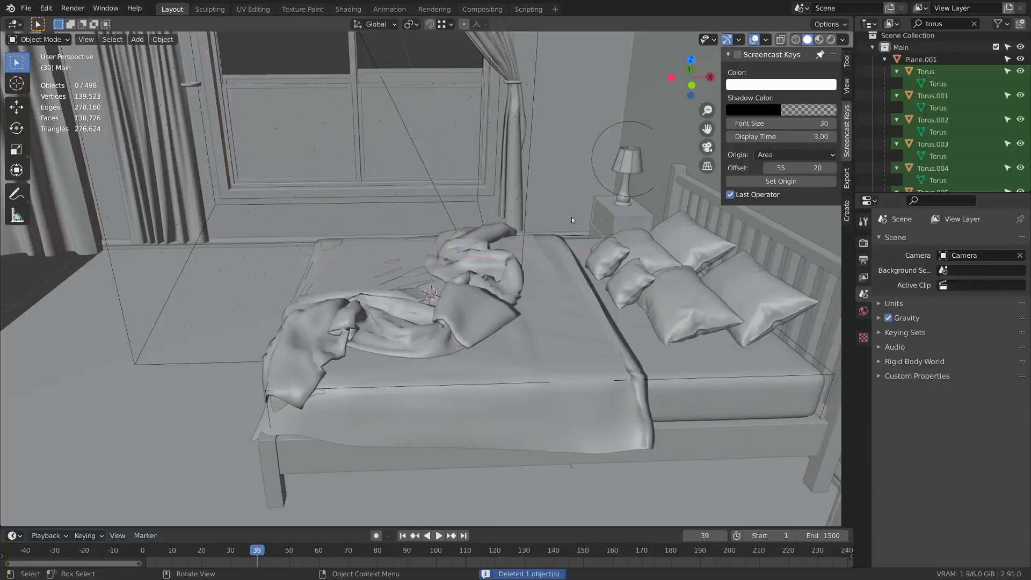
pyautogui.hotkey('ctrl', 's')
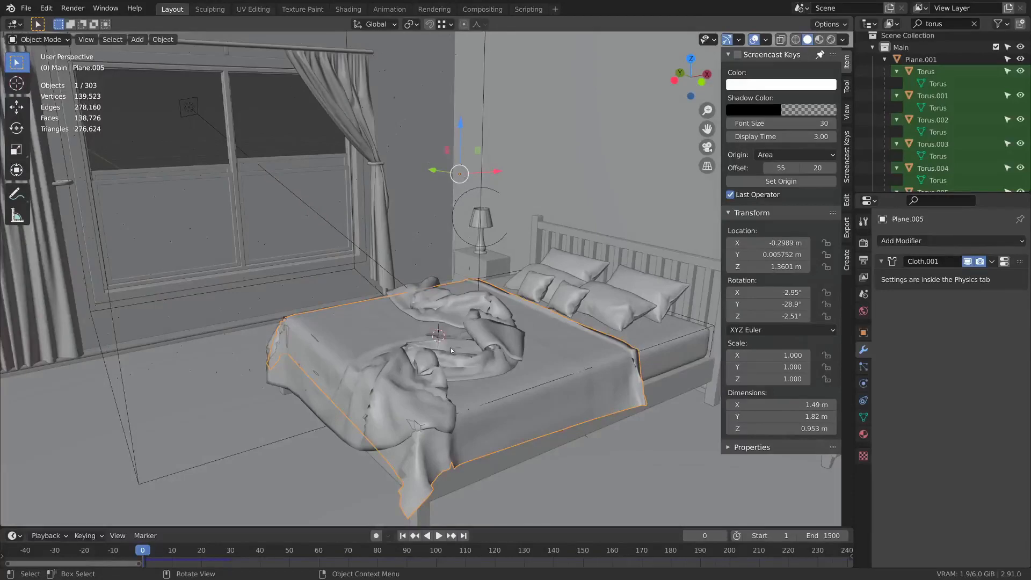
# Step: Give the folded blanket a Collision modifier and play the cloth simulation of the sheet beneath it to frame 17
pyautogui.click(495, 350)
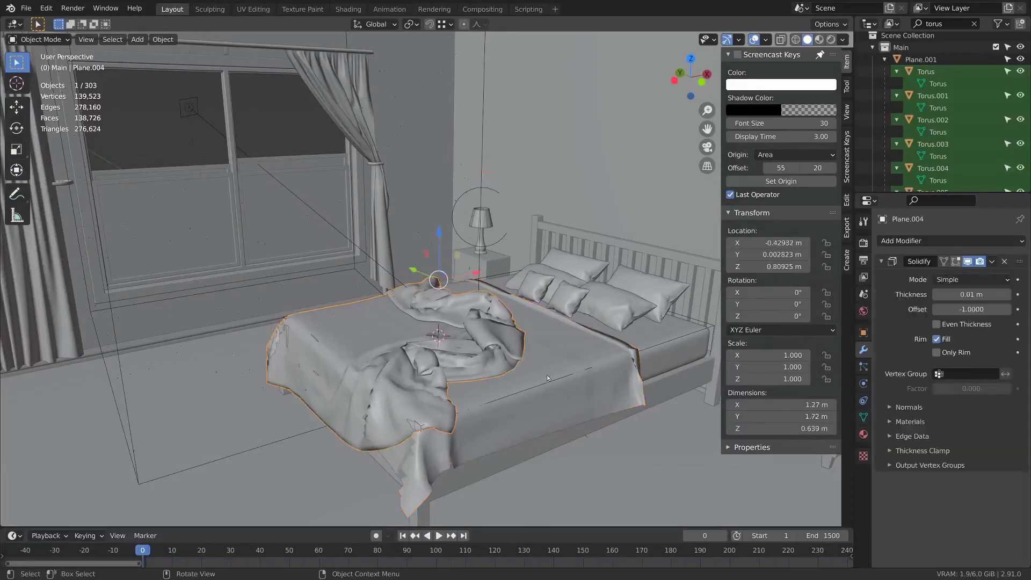
pyautogui.moveTo(578, 408); pyautogui.dragTo(556, 395, button='middle')
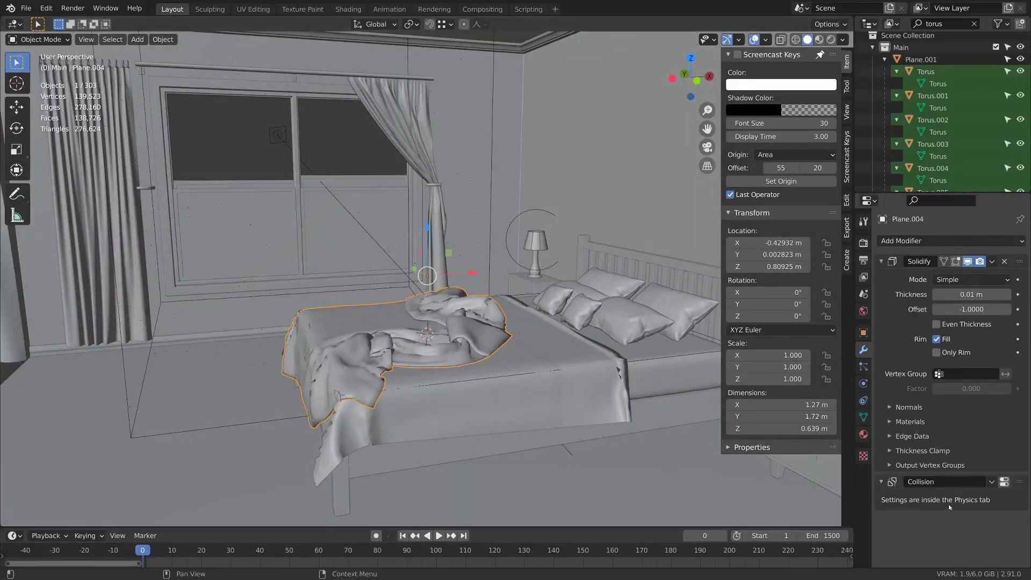
pyautogui.click(577, 369)
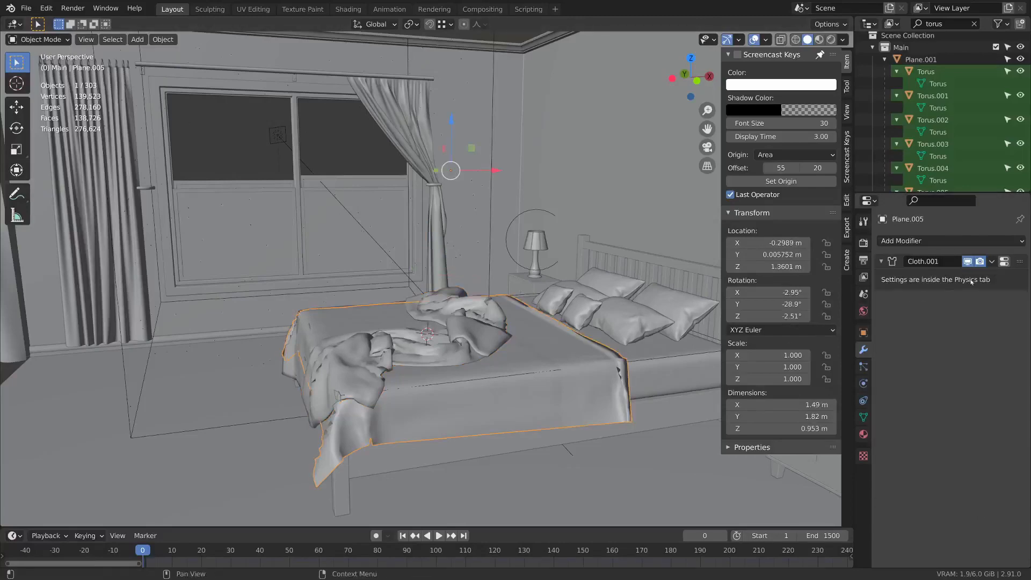
pyautogui.moveTo(575, 376); pyautogui.dragTo(597, 346, button='middle')
pyautogui.press('space')
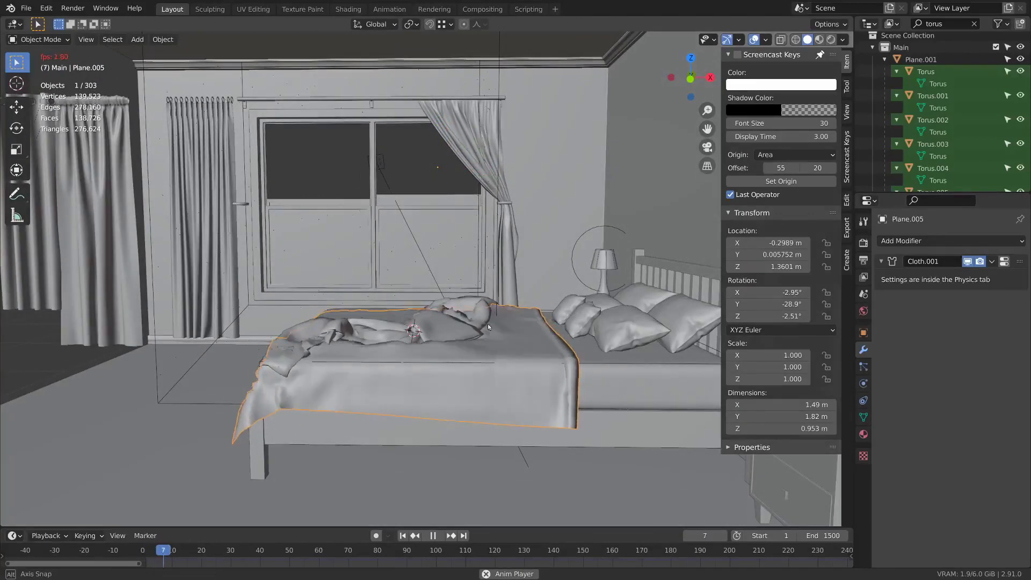
pyautogui.moveTo(519, 348); pyautogui.dragTo(521, 349, button='middle')
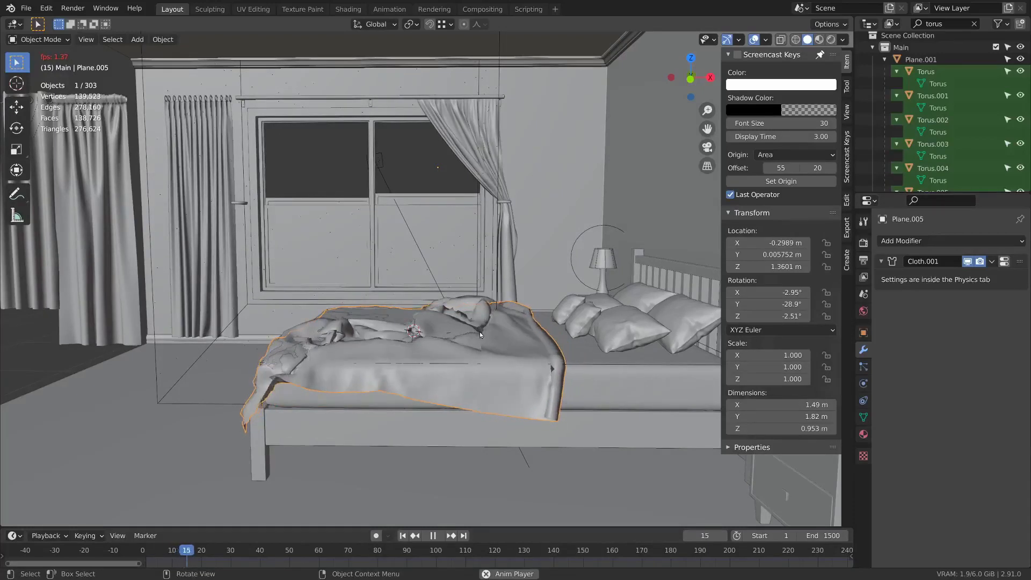
pyautogui.press('space')
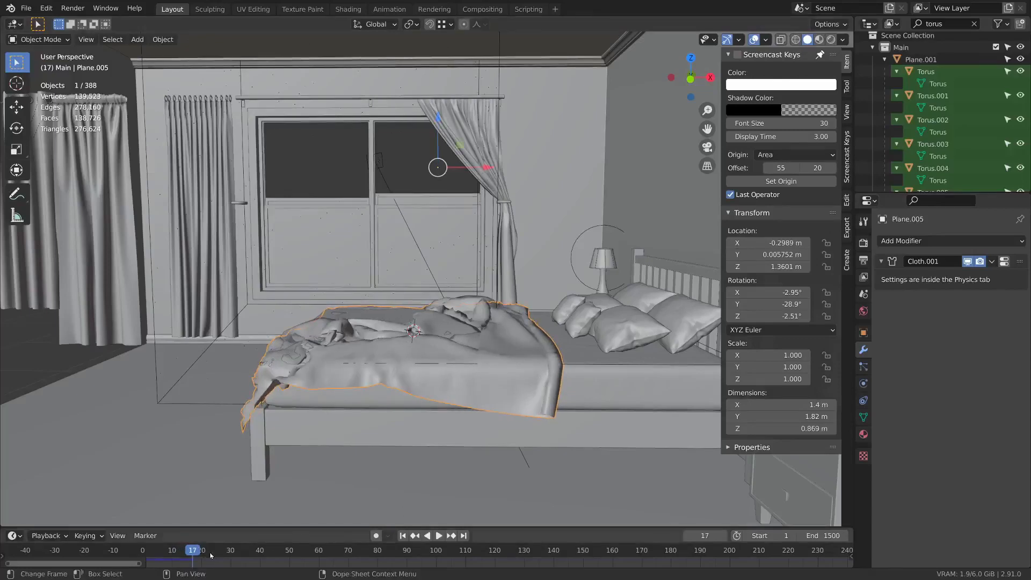
# Step: Return to frame 0 and apply the folded blanket's Collision modifier
pyautogui.click(142, 552)
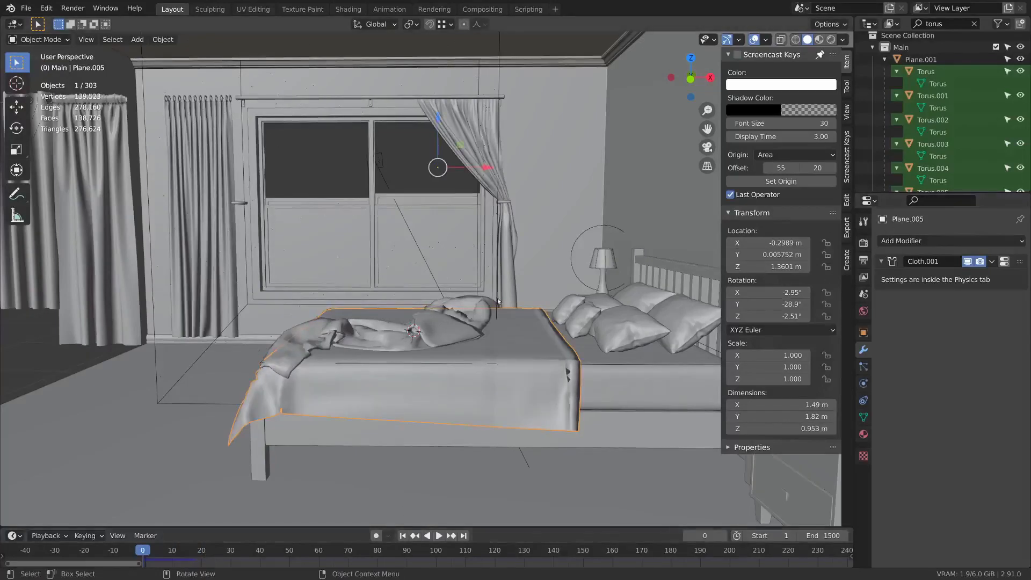
pyautogui.click(437, 330)
pyautogui.moveTo(437, 330); pyautogui.dragTo(899, 423, button='middle')
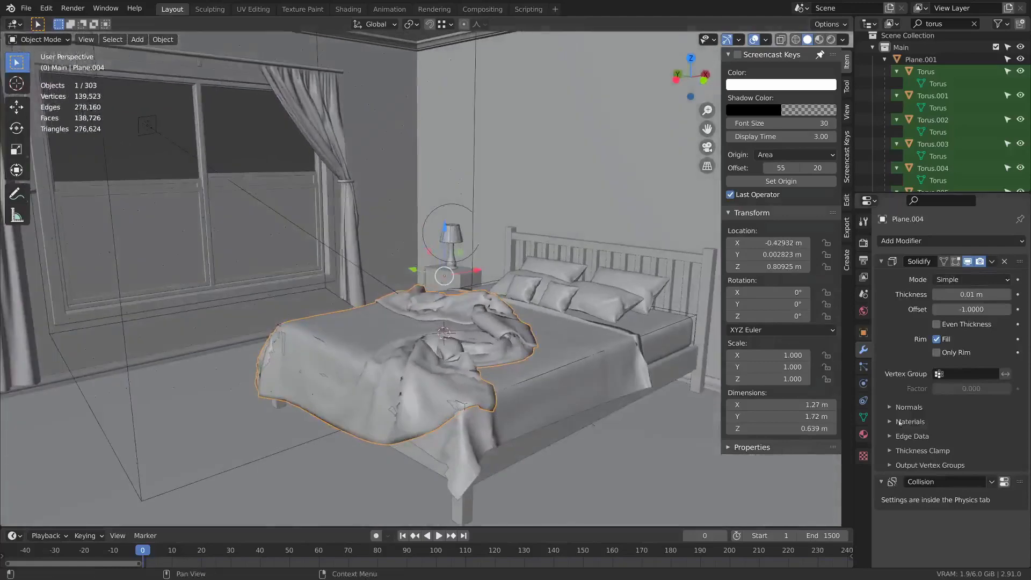
pyautogui.click(991, 482)
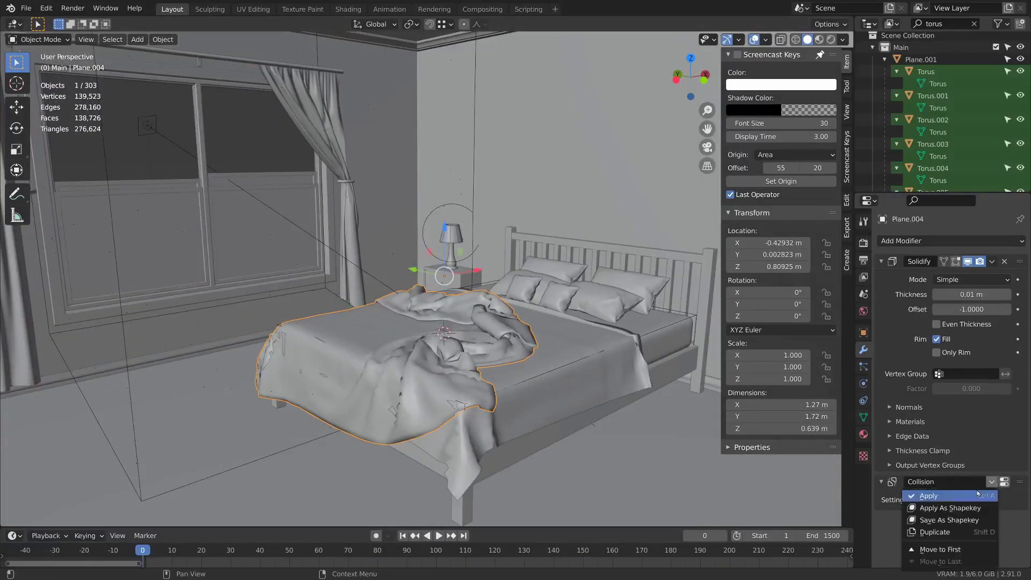
pyautogui.click(934, 496)
# Step: Duplicate the folded blanket in place and add a Collision modifier to the copy
pyautogui.moveTo(473, 333); pyautogui.dragTo(503, 335, button='middle')
pyautogui.moveTo(418, 365); pyautogui.dragTo(571, 353, button='middle')
pyautogui.hotkey('shift', 'd')
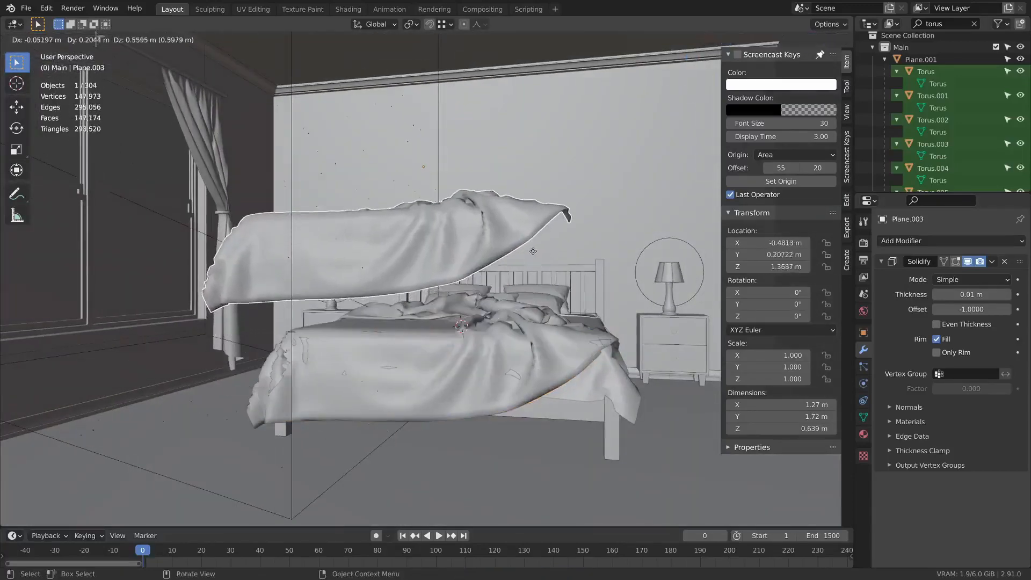
pyautogui.rightClick(673, 288)
pyautogui.moveTo(673, 289); pyautogui.dragTo(462, 328, button='middle')
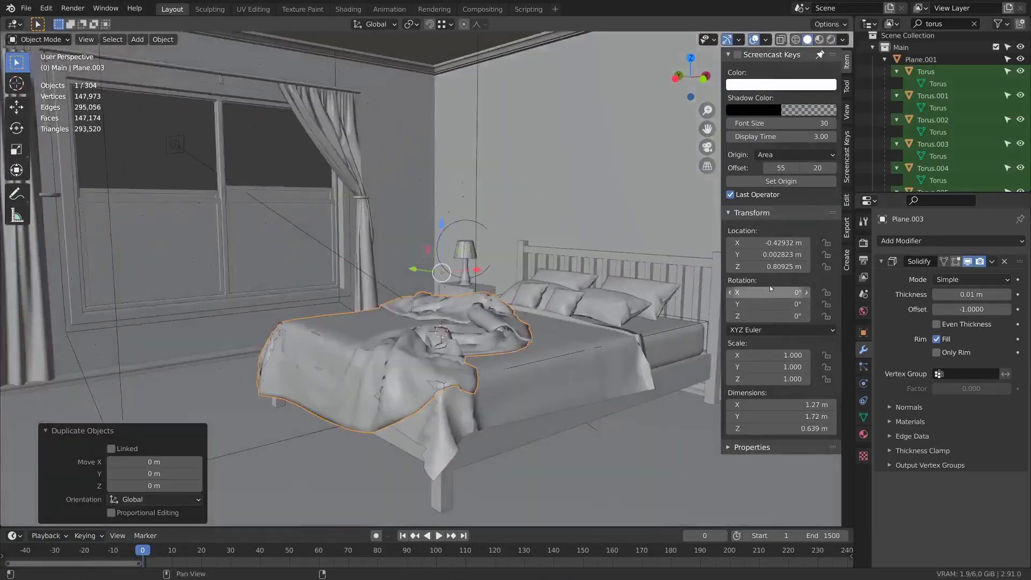
pyautogui.click(950, 241)
pyautogui.click(969, 288)
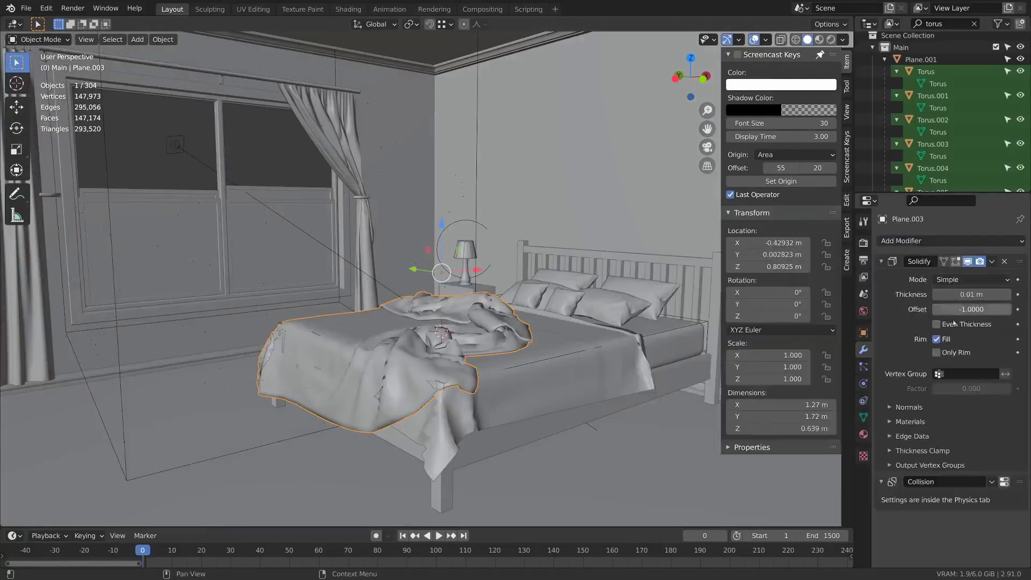
# Step: In the front wireframe view, delete the parts of the collision copy that hang below the top of the bed
pyautogui.moveTo(537, 440); pyautogui.dragTo(585, 442, button='middle')
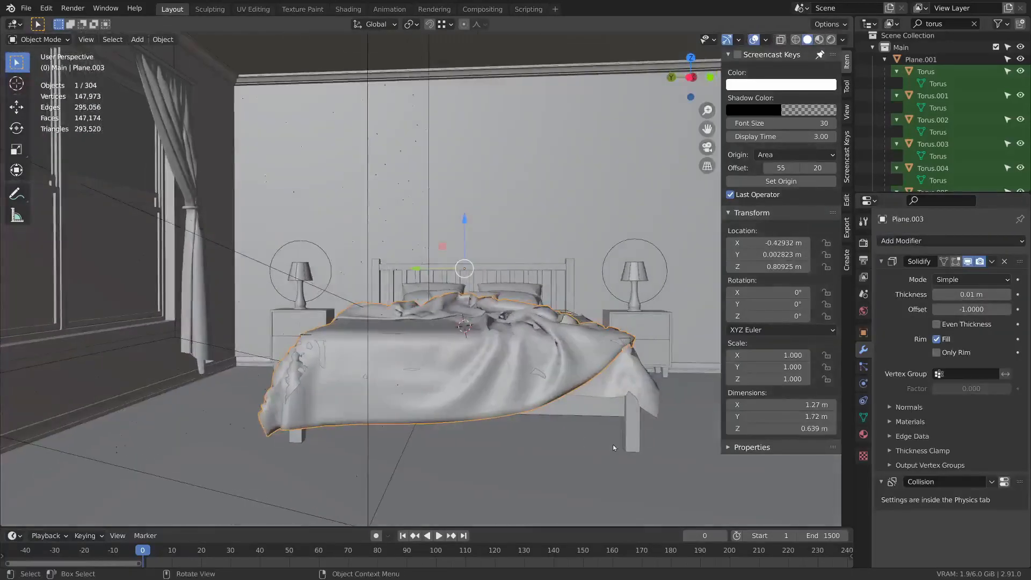
pyautogui.press('KP_1')
pyautogui.press('Tab')
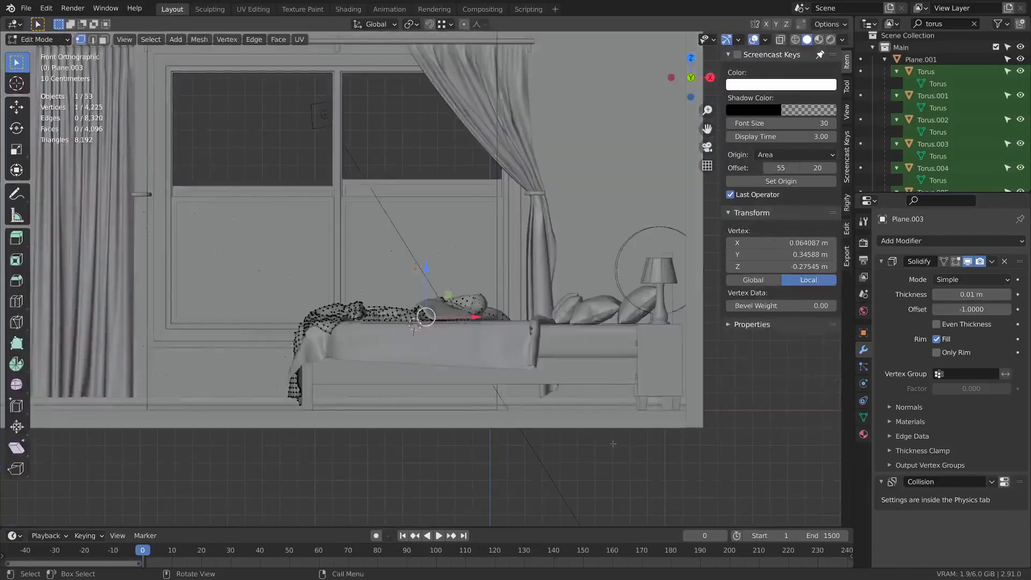
pyautogui.press('z')
pyautogui.click(366, 281)
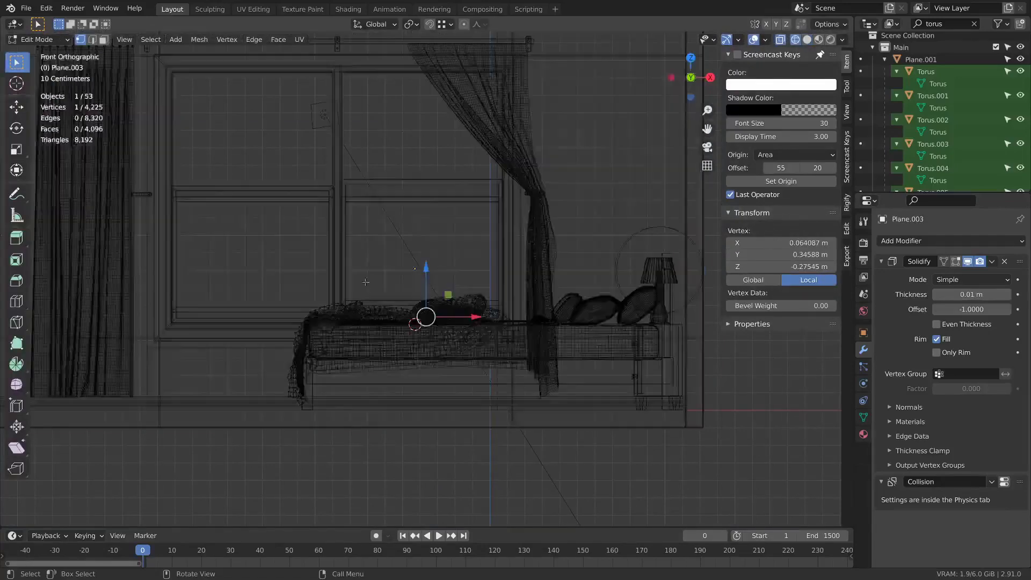
pyautogui.click(214, 334)
pyautogui.moveTo(219, 308); pyautogui.dragTo(434, 433)
pyautogui.moveTo(247, 320); pyautogui.dragTo(594, 468)
pyautogui.press('x')
pyautogui.click(539, 294)
# Step: Delete the copy's remaining low faces along the top of the bed and return to Object Mode in solid shading
pyautogui.moveTo(633, 403); pyautogui.dragTo(222, 309)
pyautogui.press('x')
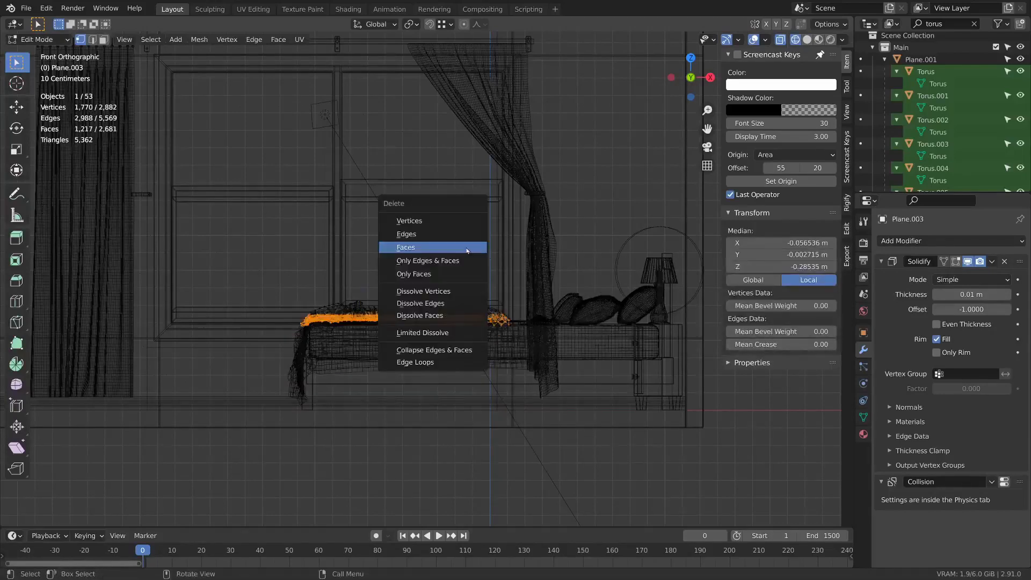
pyautogui.click(466, 247)
pyautogui.hotkey('shift', 'z')
pyautogui.moveTo(466, 247); pyautogui.dragTo(499, 296, button='middle')
pyautogui.press('Tab')
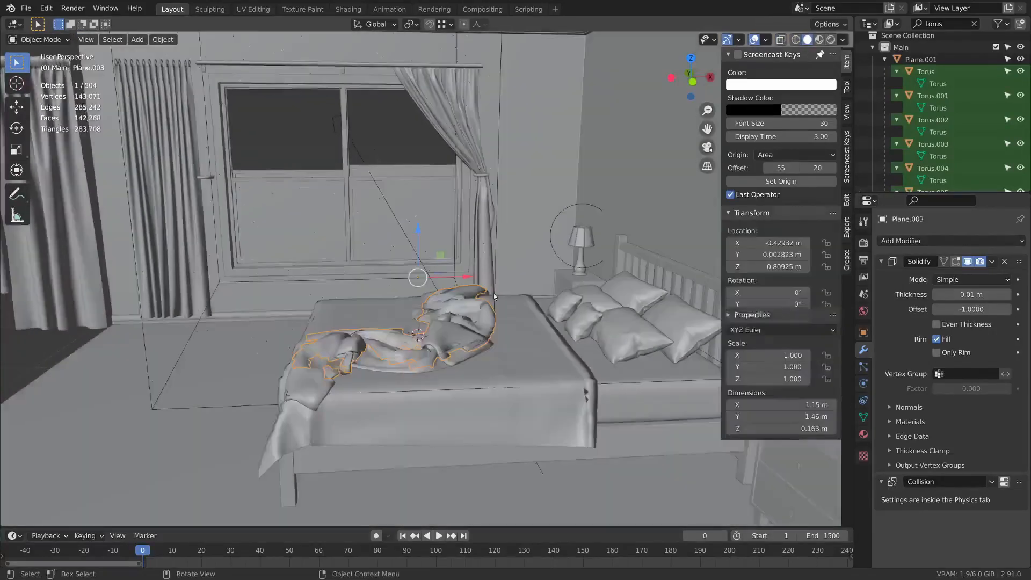
# Step: Play the sheet's simulation against the trimmed collision copy to frame 13 and return to frame 0
pyautogui.press('space')
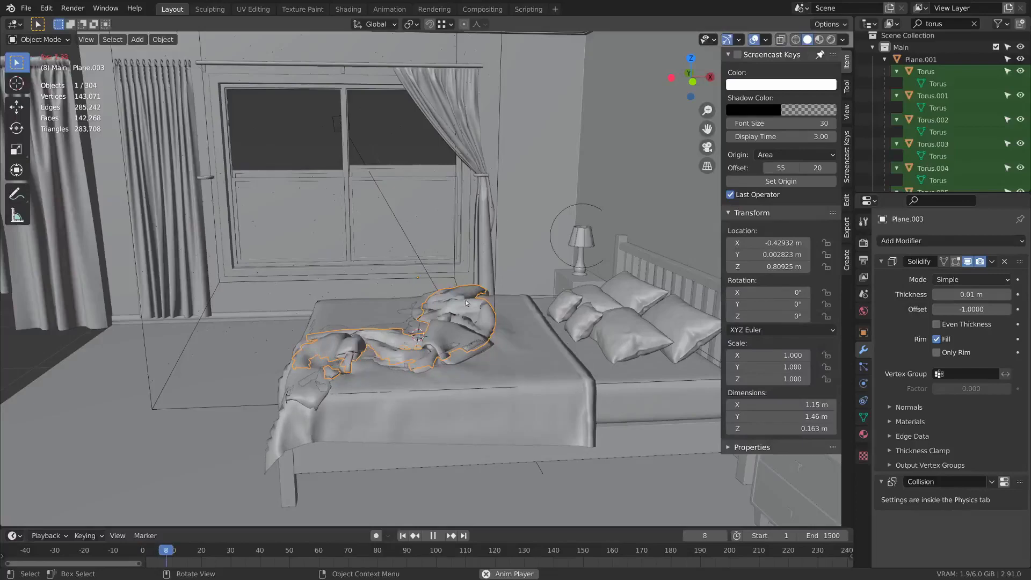
pyautogui.press('space')
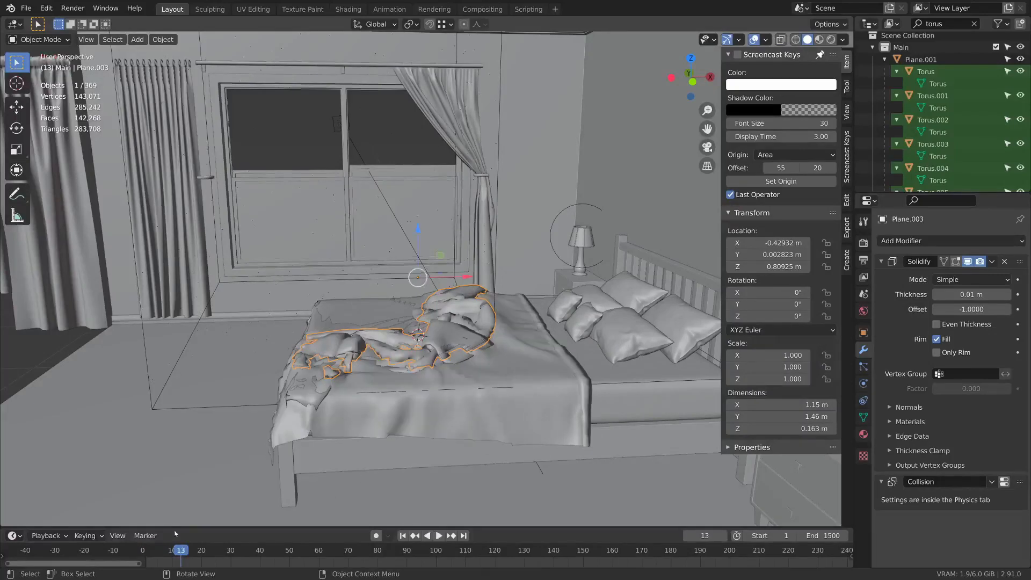
pyautogui.moveTo(186, 550); pyautogui.dragTo(140, 551)
# Step: Raise the collision copy about 0.0145 m along Z, test the simulation and return to frame 0
pyautogui.moveTo(516, 339); pyautogui.dragTo(401, 160, button='middle')
pyautogui.scroll(2, 519, 309)
pyautogui.moveTo(406, 222); pyautogui.dragTo(404, 213)
pyautogui.press('space')
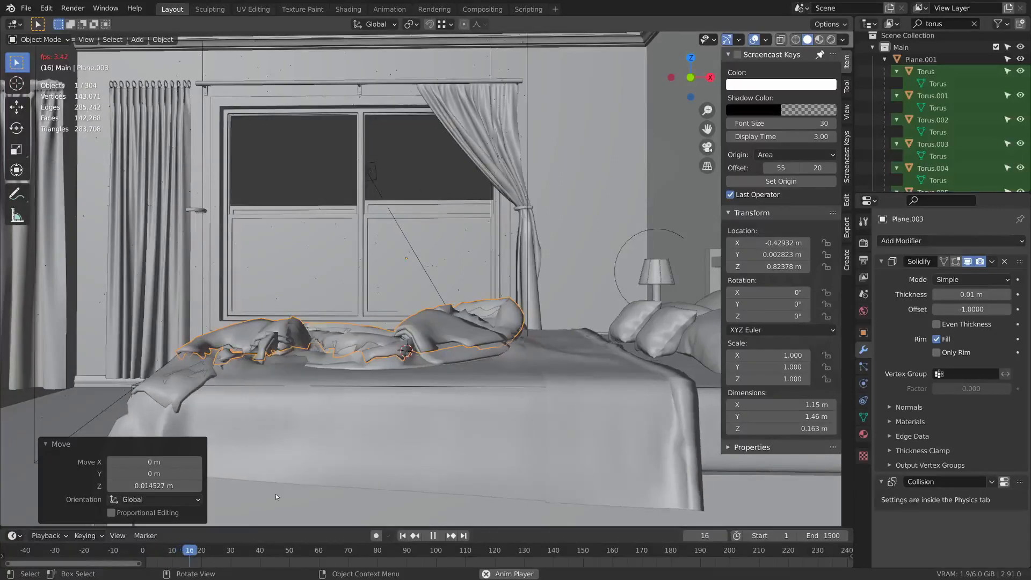
pyautogui.press('space')
pyautogui.moveTo(192, 554); pyautogui.dragTo(142, 554)
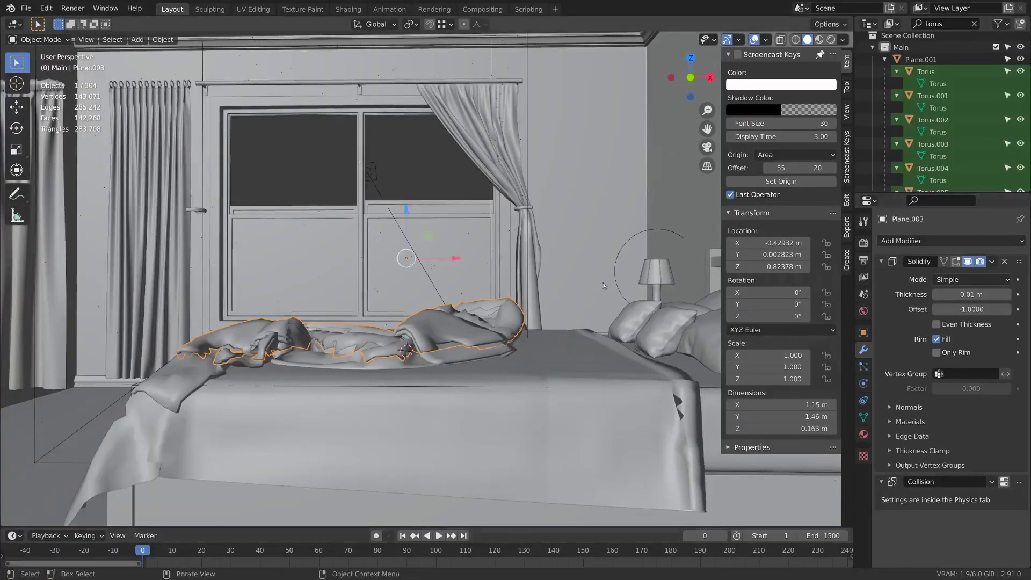
# Step: In the front wireframe view, delete the lowest band of vertices along the collision copy's bottom edge, then leave Edit Mode
pyautogui.press('KP_1')
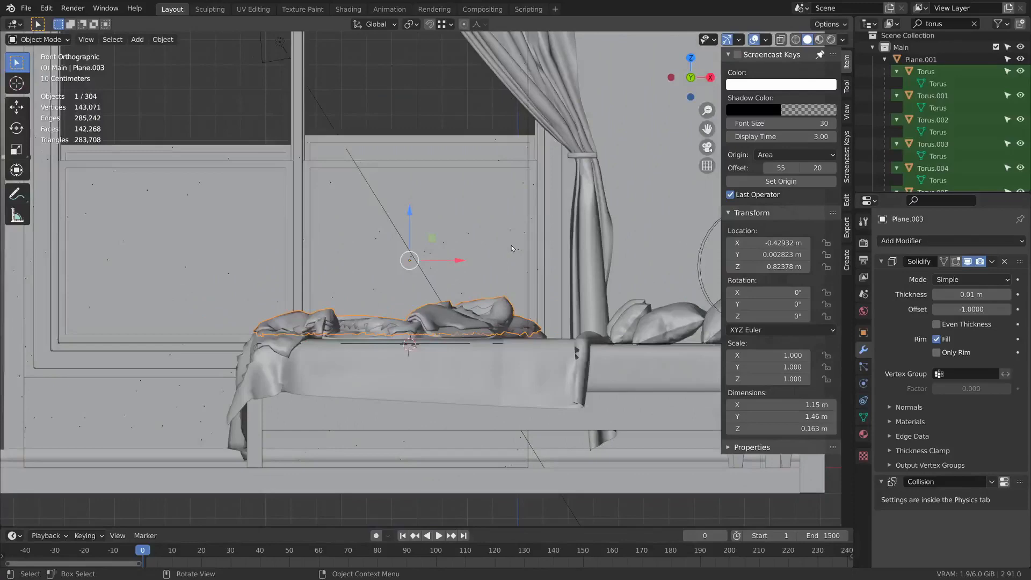
pyautogui.press('Tab')
pyautogui.hotkey('shift', 'z')
pyautogui.moveTo(229, 324); pyautogui.dragTo(599, 372)
pyautogui.hotkey('alt', 'a')
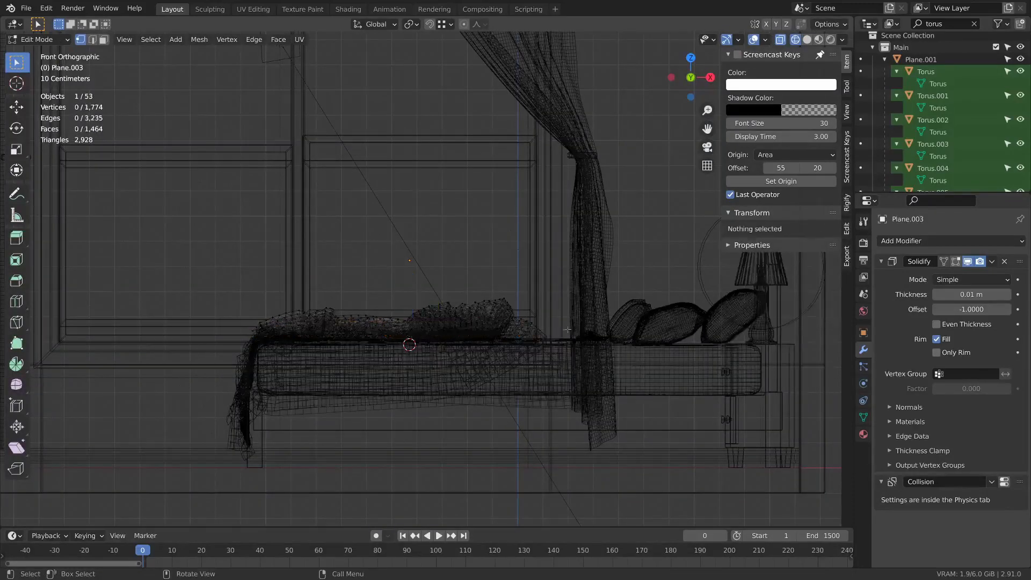
pyautogui.moveTo(573, 329); pyautogui.dragTo(195, 405)
pyautogui.press('x')
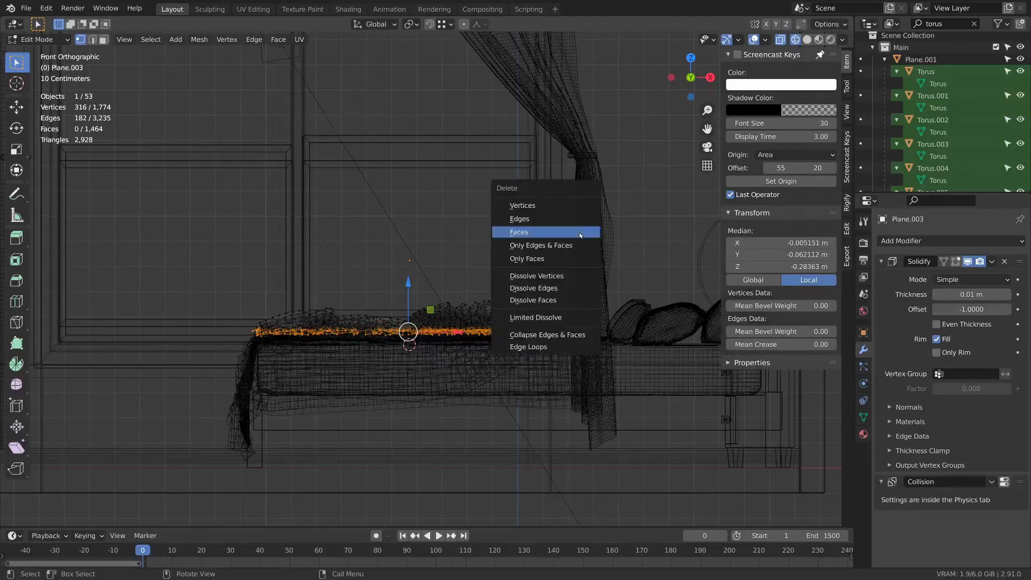
pyautogui.press('Escape')
pyautogui.press('z')
pyautogui.press('Escape')
pyautogui.press('x')
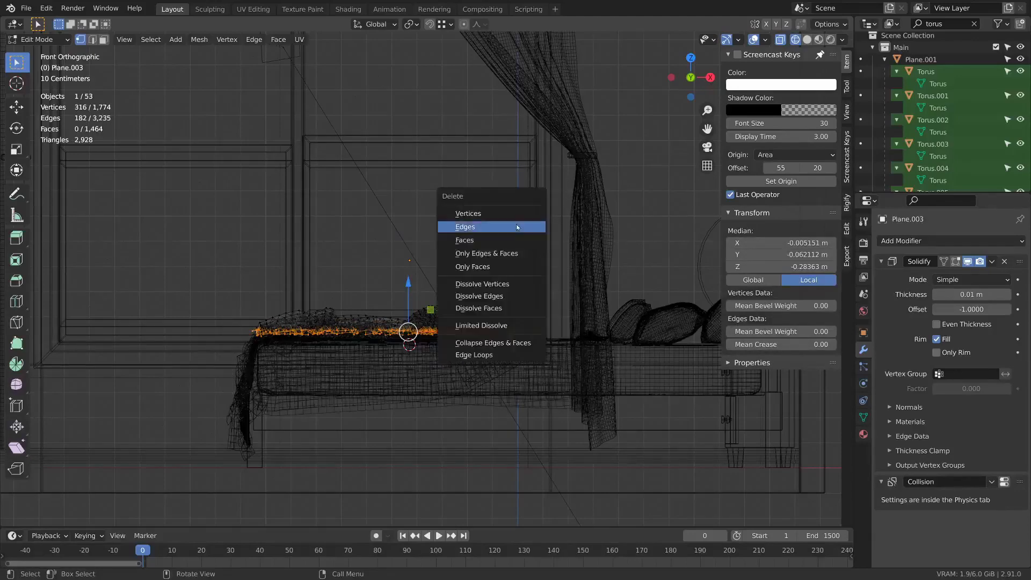
pyautogui.click(514, 216)
pyautogui.press('z')
pyautogui.click(547, 227)
pyautogui.moveTo(502, 248)
pyautogui.mouseDown(button='middle')
pyautogui.moveTo(498, 277)
pyautogui.moveTo(509, 285)
pyautogui.moveTo(536, 259)
pyautogui.moveTo(526, 216)
pyautogui.mouseUp(button='middle')
pyautogui.press('Tab')
# Step: Play the simulation to frame 20 and check how the sheet settles beneath the folded blanket
pyautogui.press('space')
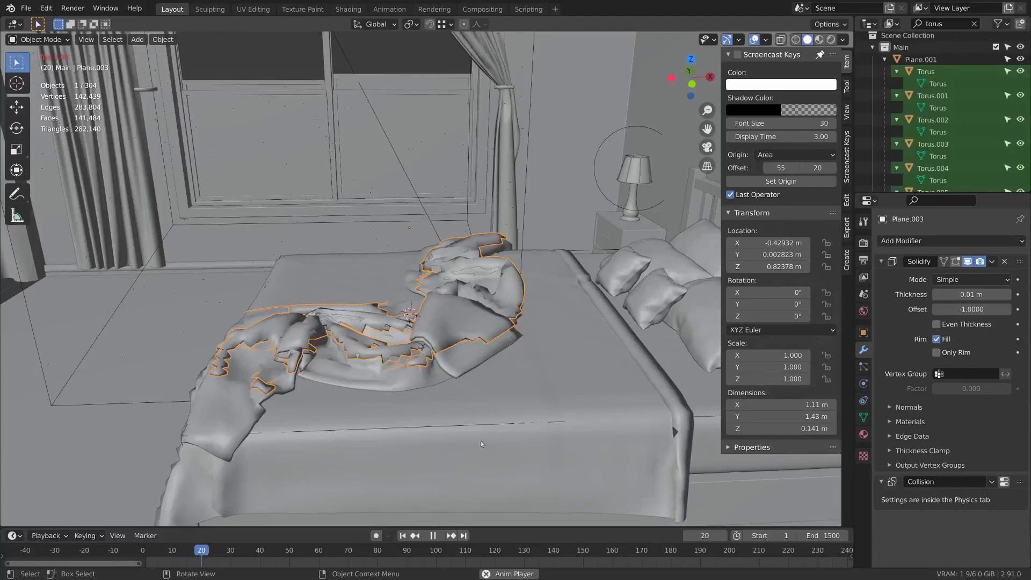
pyautogui.press('space')
pyautogui.moveTo(547, 301); pyautogui.dragTo(652, 300, button='middle')
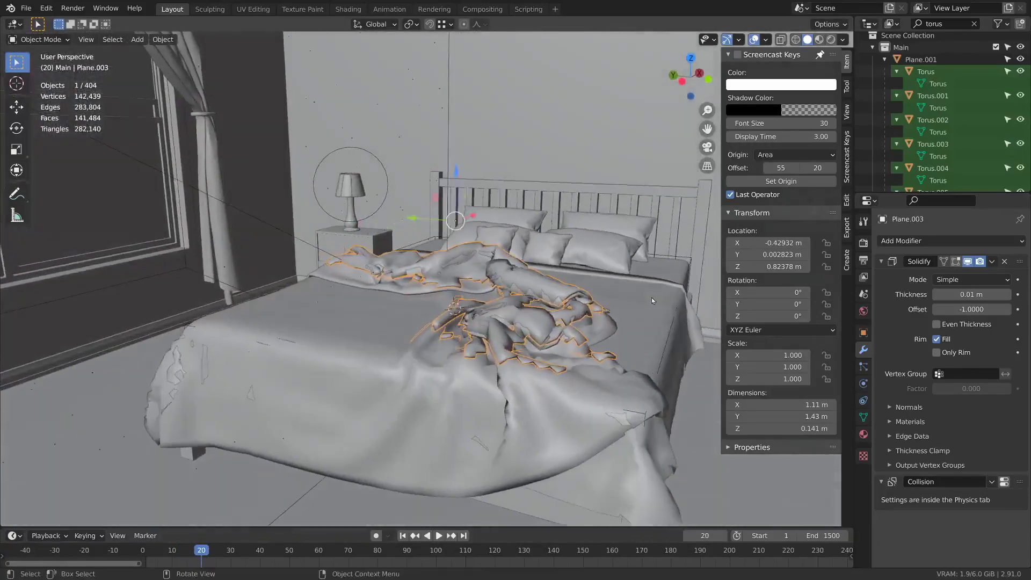
# Step: At frame 0, hook the vertex on the sheet's pillow-side edge at the near mattress corner to a new empty
pyautogui.moveTo(123, 550); pyautogui.dragTo(34, 547)
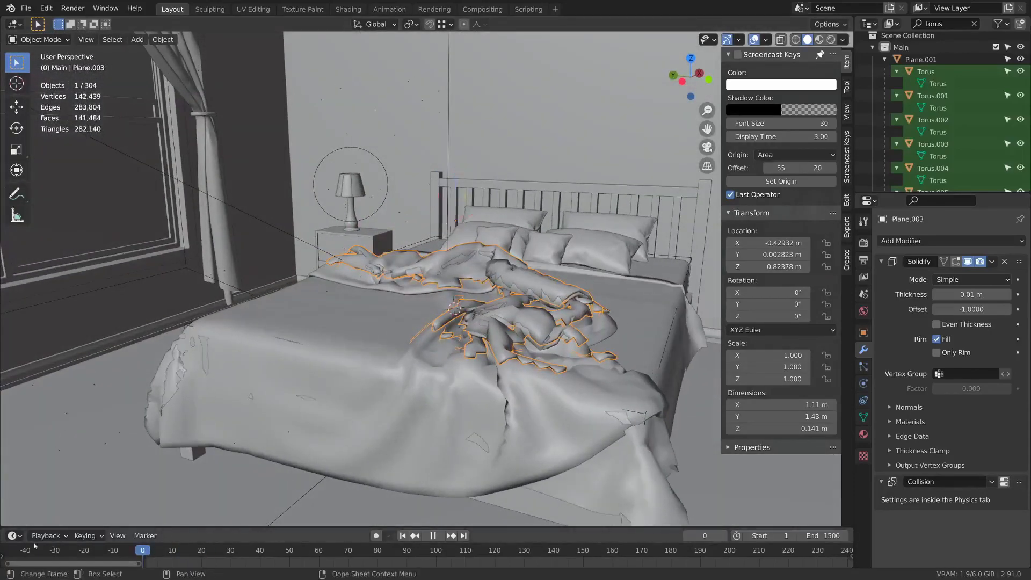
pyautogui.moveTo(384, 273); pyautogui.dragTo(317, 296, button='middle')
pyautogui.hotkey('alt', 'a')
pyautogui.moveTo(536, 350); pyautogui.dragTo(564, 363, button='middle')
pyautogui.click(585, 297)
pyautogui.scroll(-4, 631, 459)
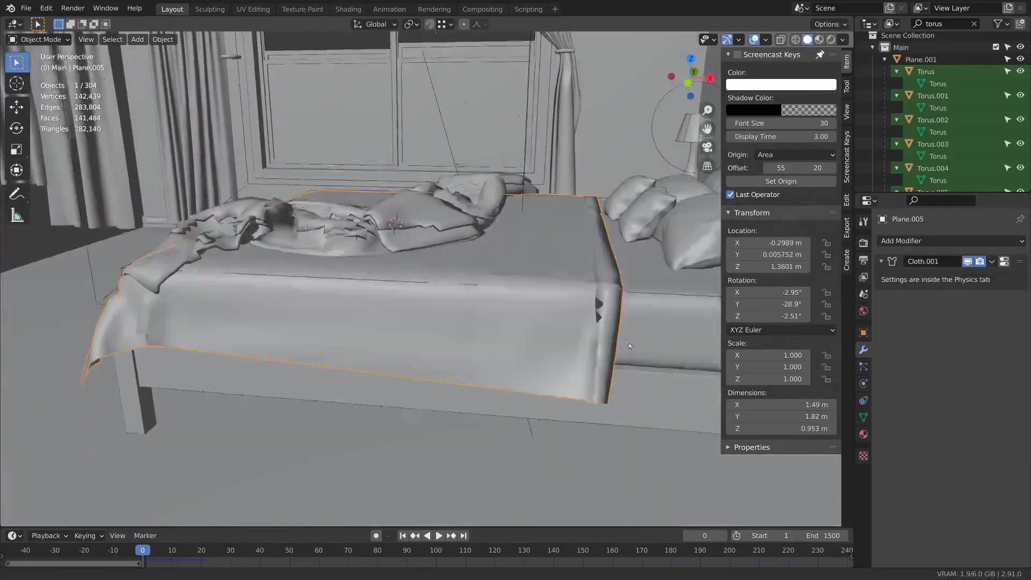
pyautogui.press('Tab')
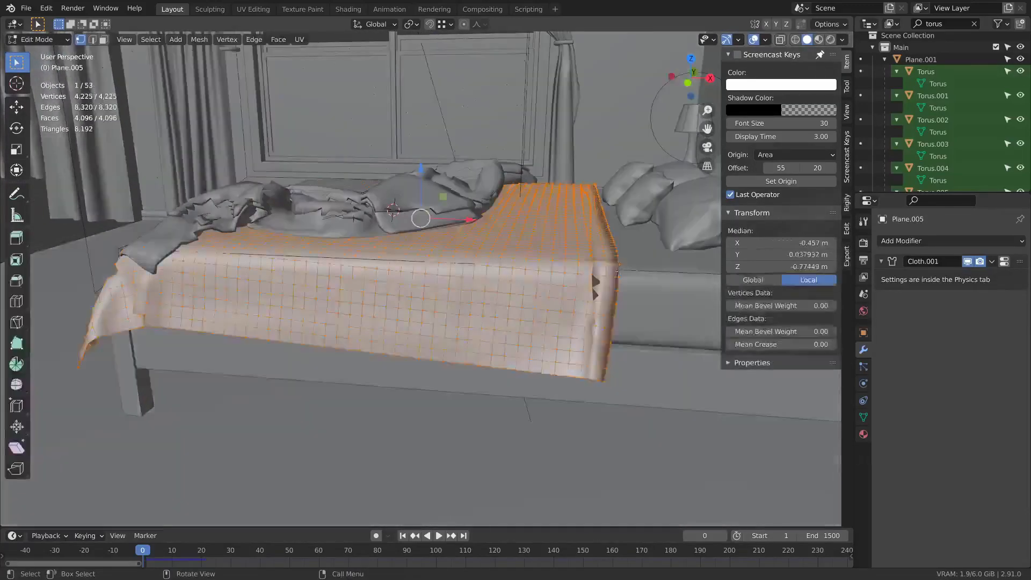
pyautogui.click(618, 259)
pyautogui.press('a')
pyautogui.click(618, 257)
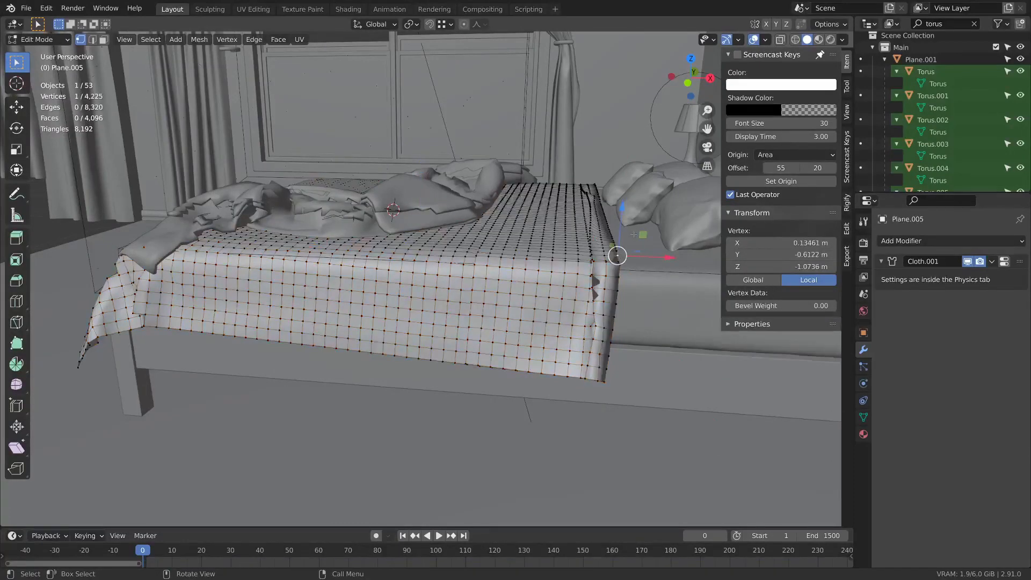
pyautogui.hotkey('ctrl', 'h')
pyautogui.click(633, 234)
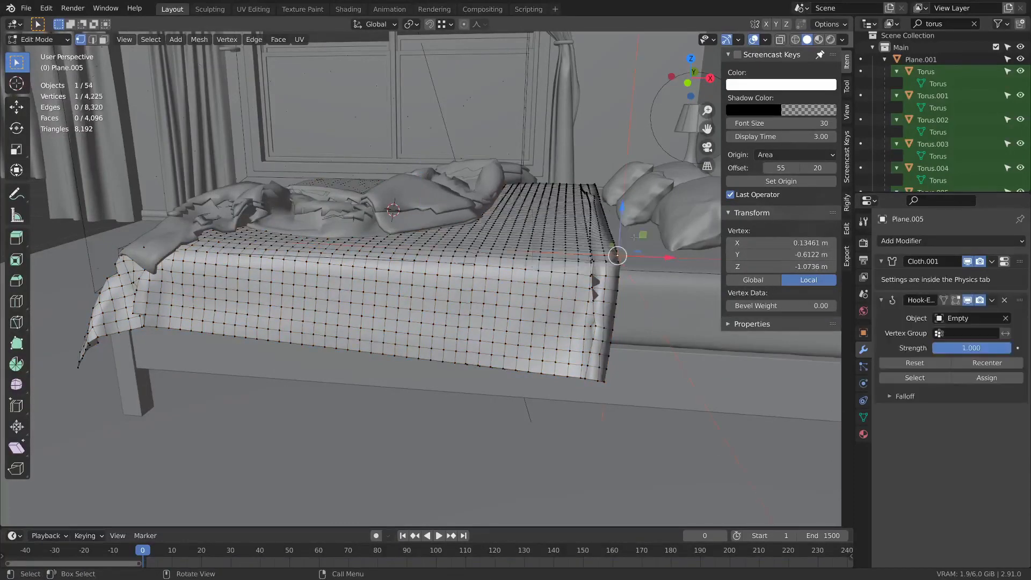
# Step: Assign the hooked vertex to a new vertex group and place the Hook modifier above the Cloth modifier
pyautogui.hotkey('ctrl', 'g')
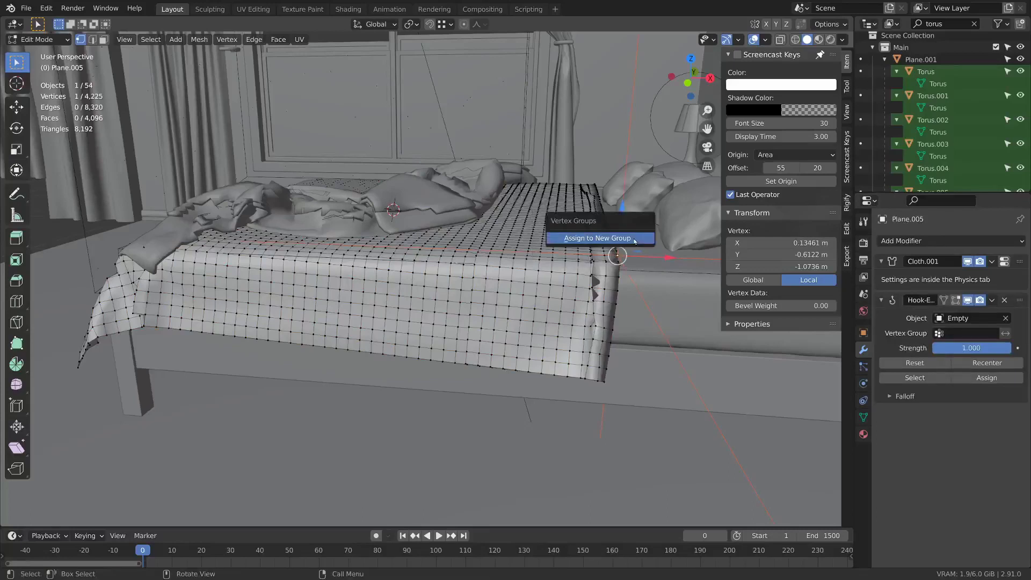
pyautogui.click(635, 239)
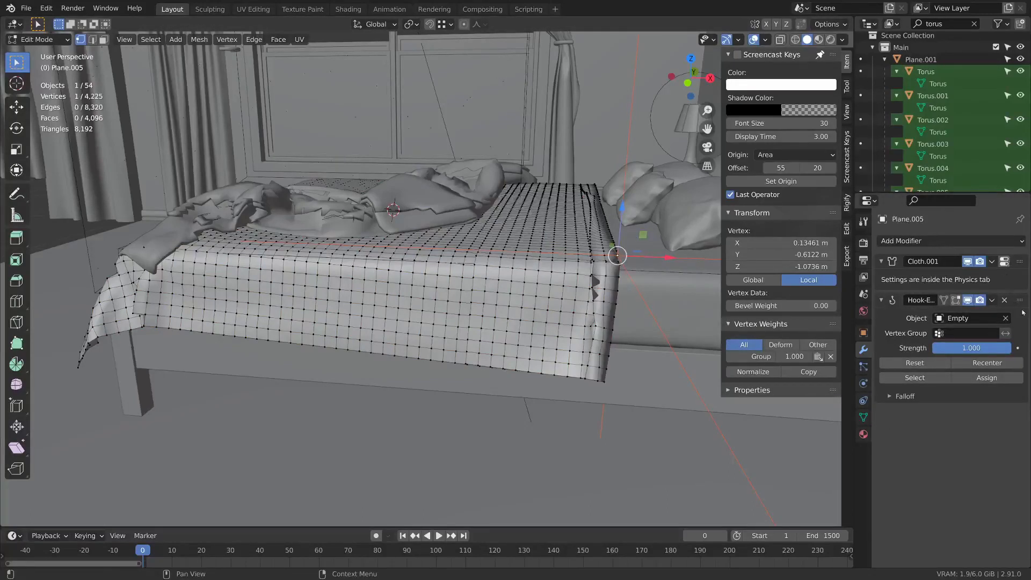
pyautogui.moveTo(1019, 300); pyautogui.dragTo(1019, 258)
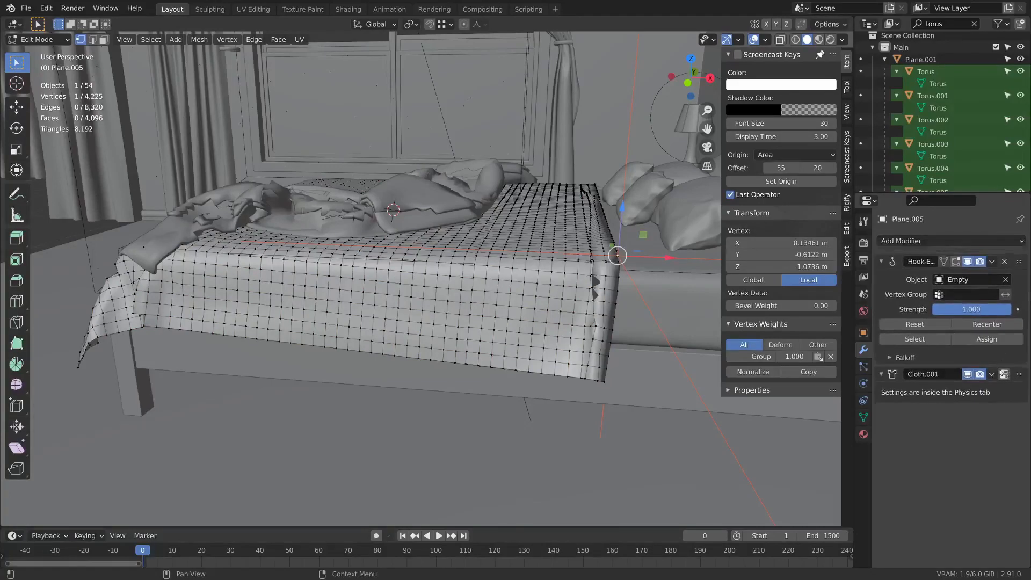
# Step: Set the sheet's cloth Pin Group to the vertex group "Group" in the Shape settings
pyautogui.click(863, 382)
pyautogui.scroll(-10, 973, 384)
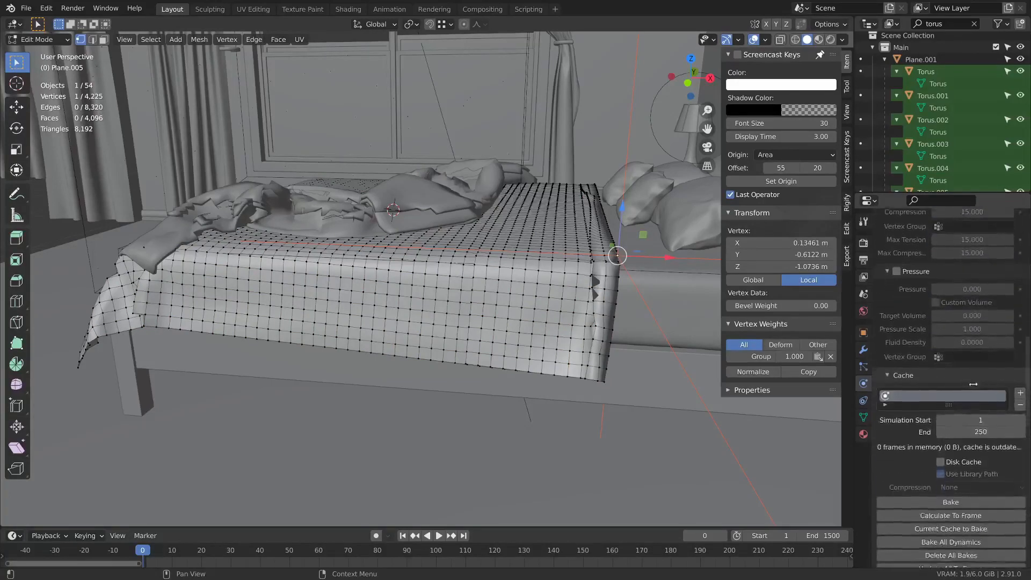
pyautogui.scroll(-2, 973, 384)
pyautogui.scroll(-15, 975, 378)
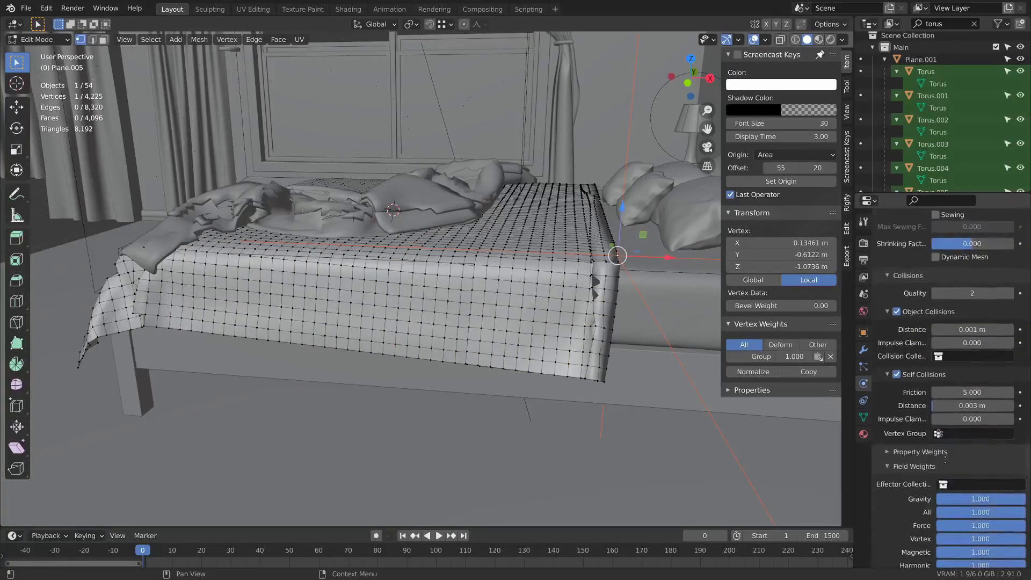
pyautogui.scroll(-6, 995, 477)
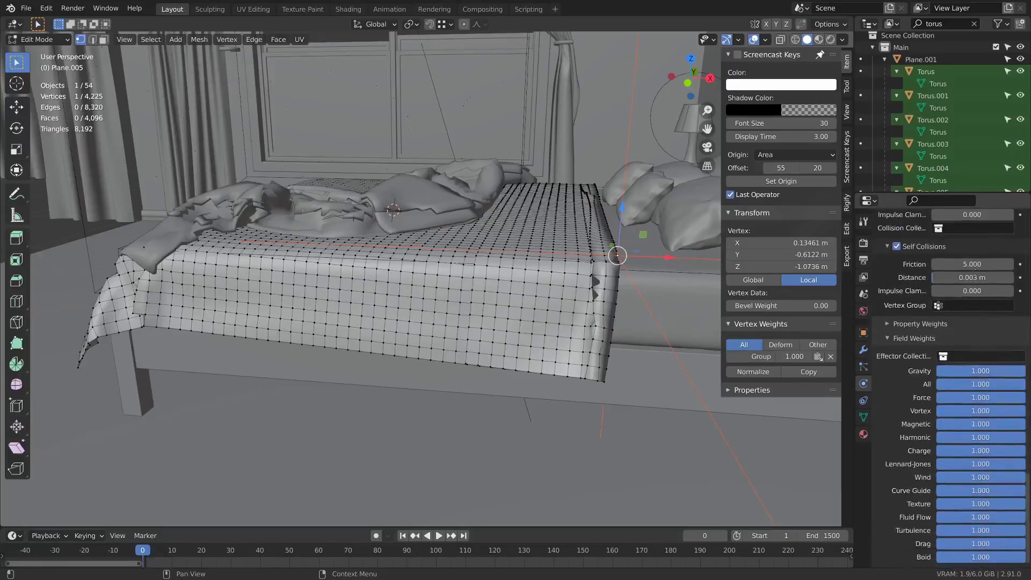
pyautogui.scroll(9, 951, 286)
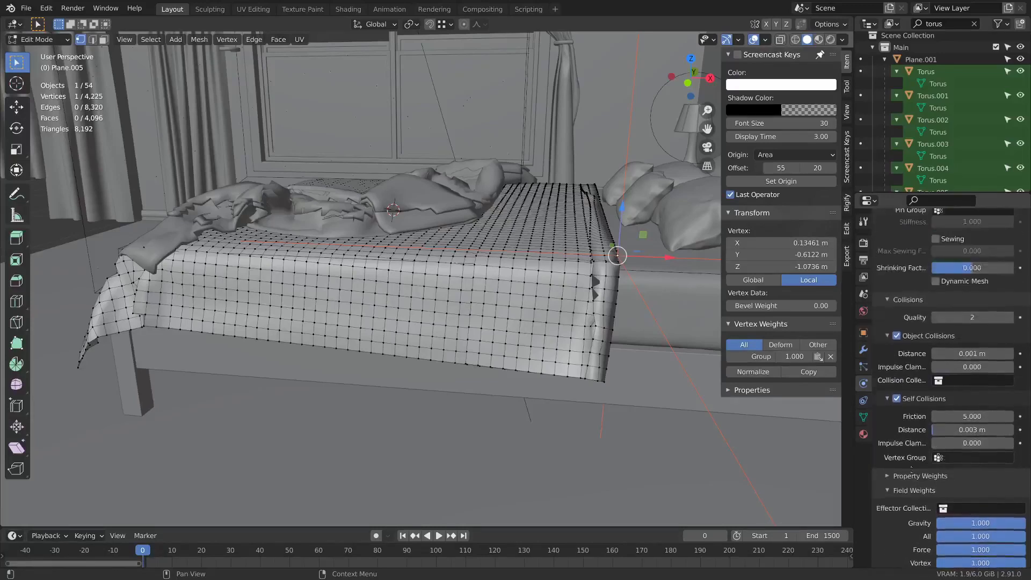
pyautogui.click(967, 252)
pyautogui.click(915, 270)
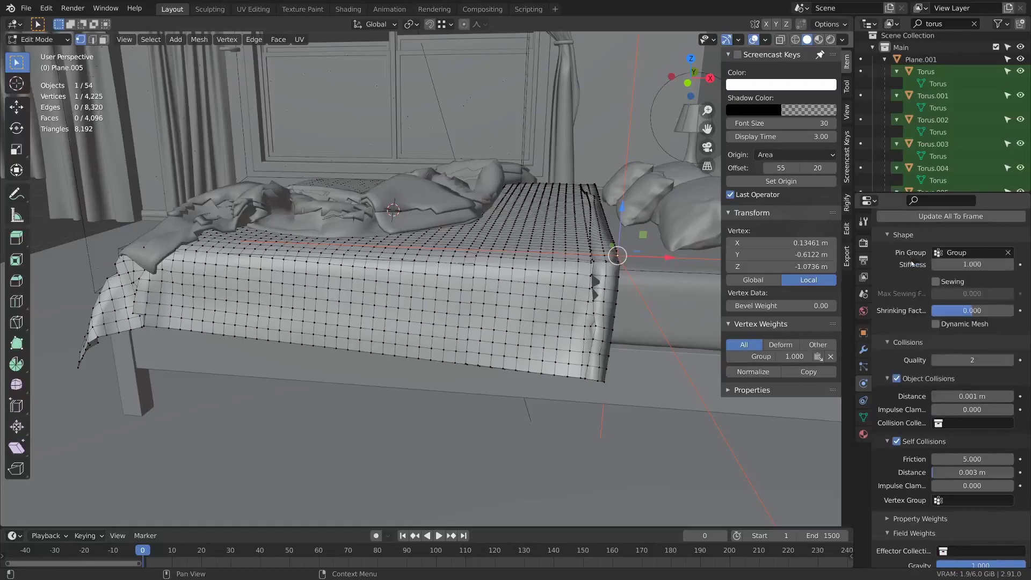
# Step: Leave Edit Mode, select the hook empty and insert a Location keyframe for it at frame 0
pyautogui.press('Tab')
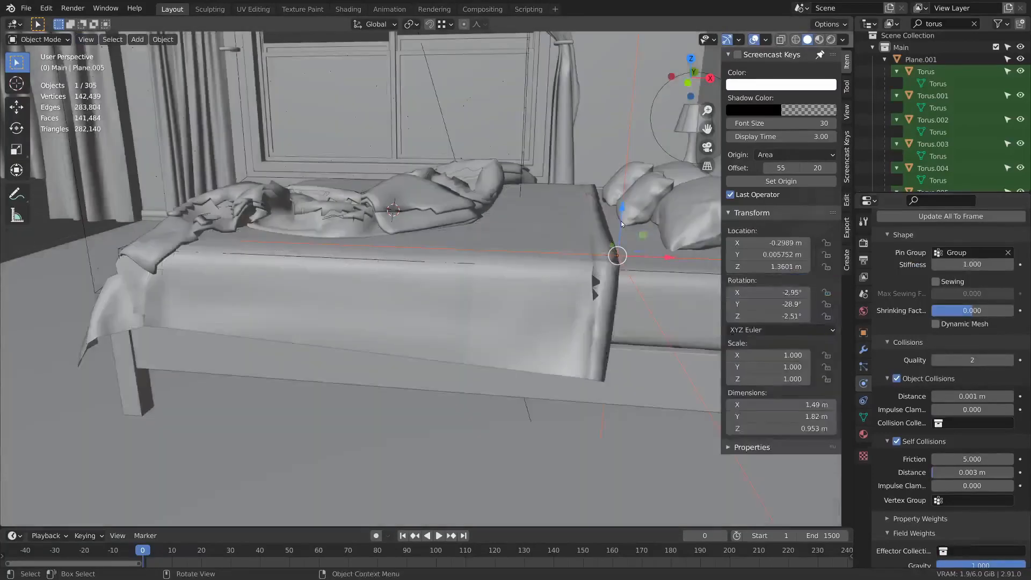
pyautogui.click(622, 222)
pyautogui.moveTo(622, 229); pyautogui.dragTo(632, 251, button='middle')
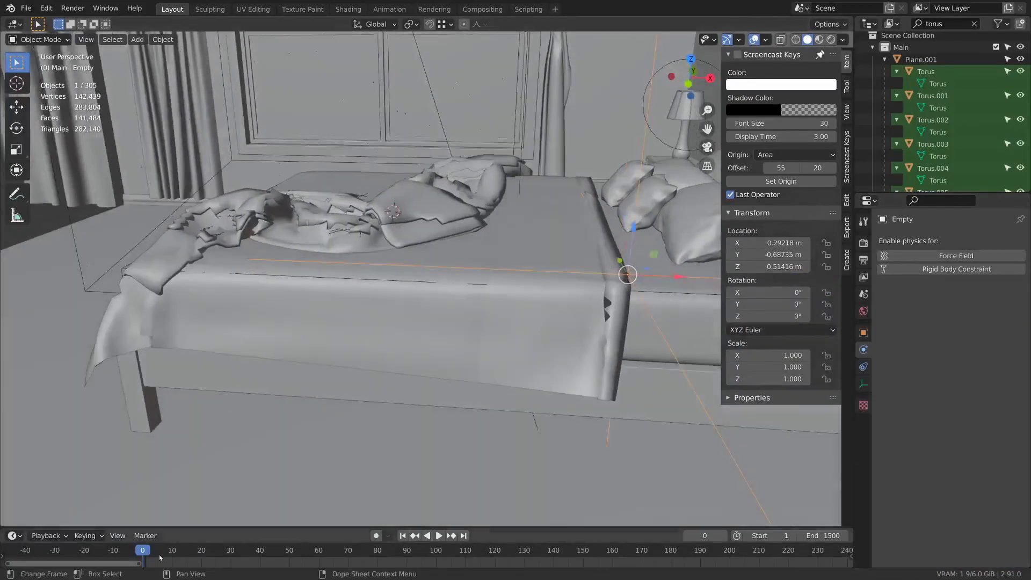
pyautogui.press('i')
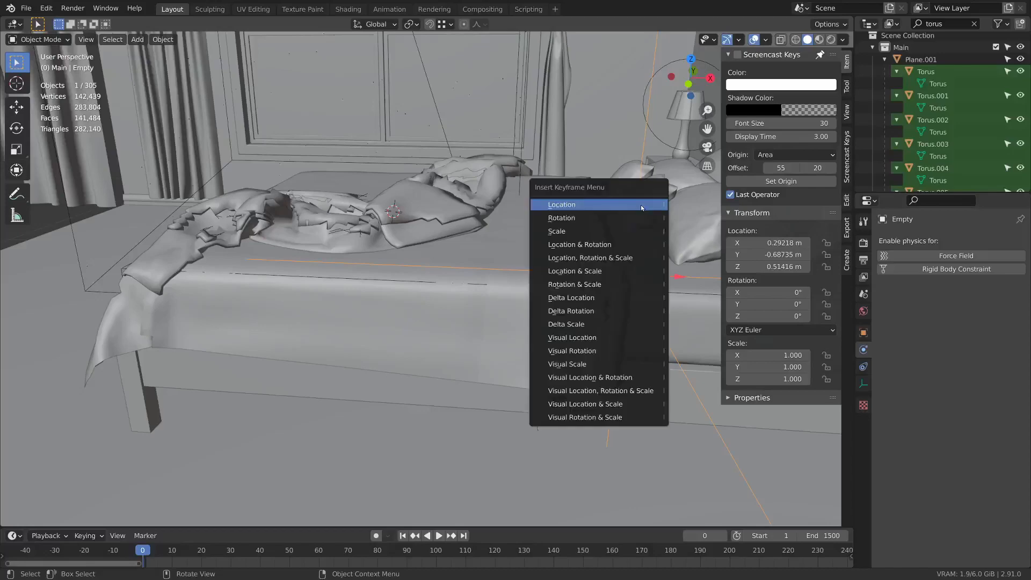
pyautogui.click(640, 205)
# Step: At frame 10, move the hook empty to about X -0.076, Y -0.511, Z 0.634 m and insert a Location keyframe
pyautogui.click(173, 552)
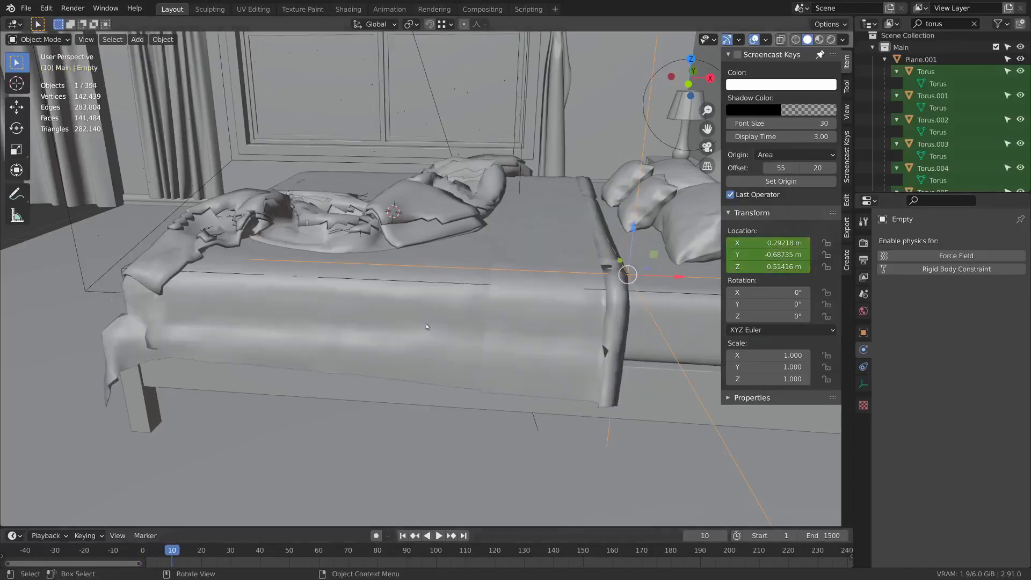
pyautogui.moveTo(515, 284); pyautogui.dragTo(503, 251, button='middle')
pyautogui.press('g')
pyautogui.click(454, 322)
pyautogui.press('g')
pyautogui.click(472, 229)
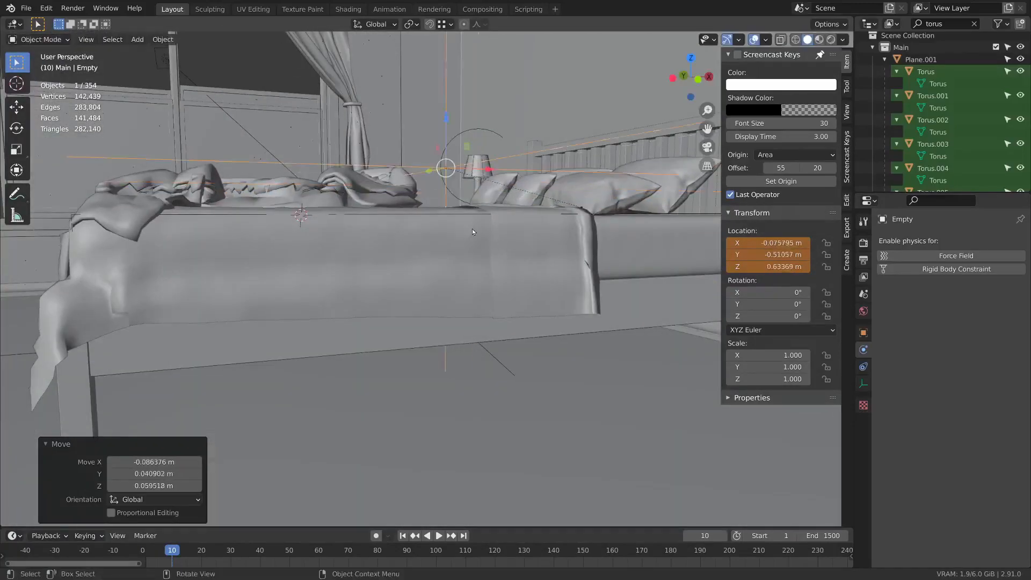
pyautogui.press('i')
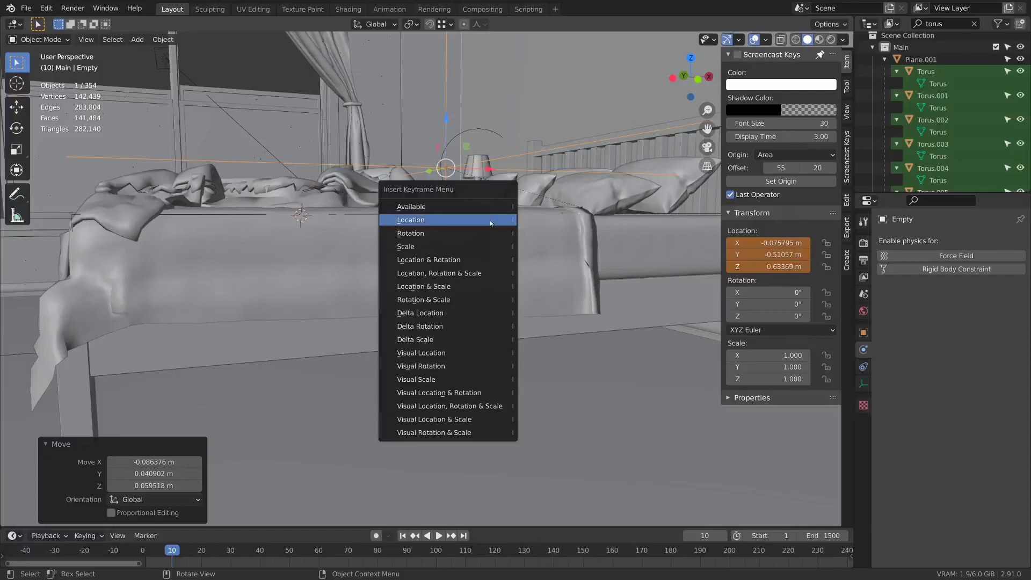
pyautogui.click(490, 220)
# Step: At frame 20, move the hook empty to about X -0.356, Y -0.277, Z 0.659 m and insert a Location keyframe
pyautogui.moveTo(490, 222); pyautogui.dragTo(209, 540, button='middle')
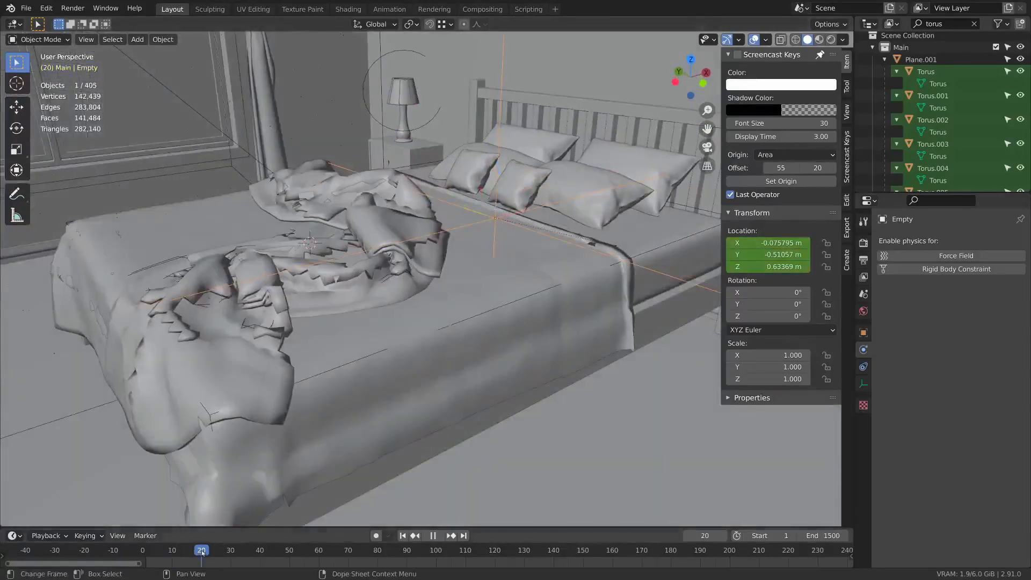
pyautogui.press('space')
pyautogui.press('g')
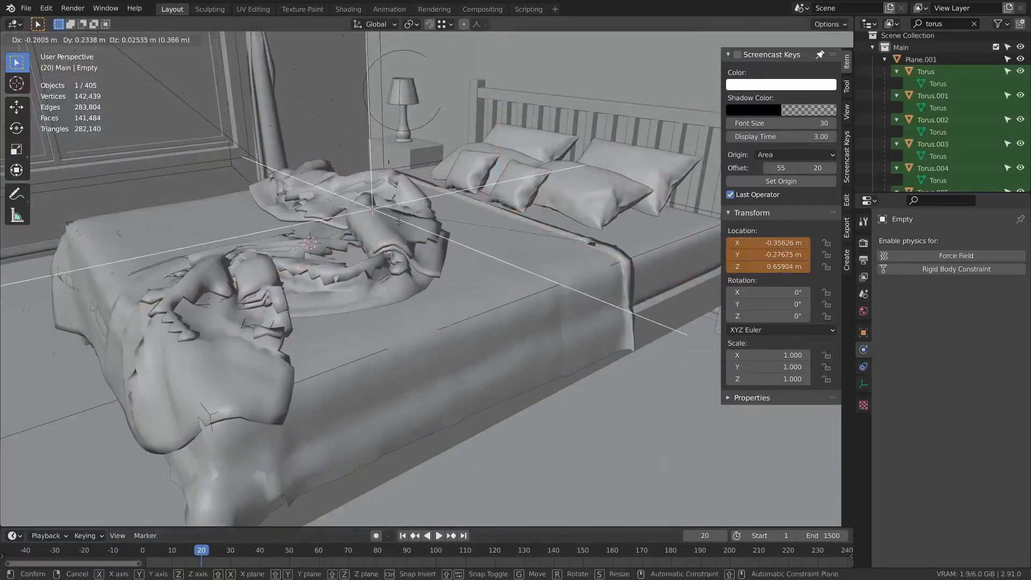
pyautogui.click(398, 222)
pyautogui.press('i')
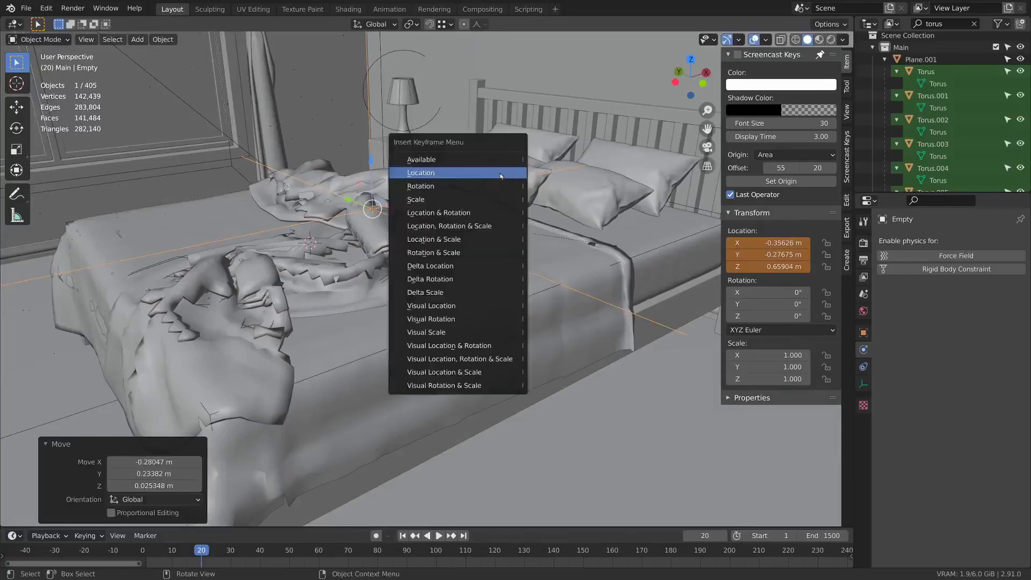
pyautogui.click(499, 175)
# Step: Play the sheet's fold from frame 0 to frame 30 to check the hook motion, then return to frame 0
pyautogui.hotkey('shift', 'Left')
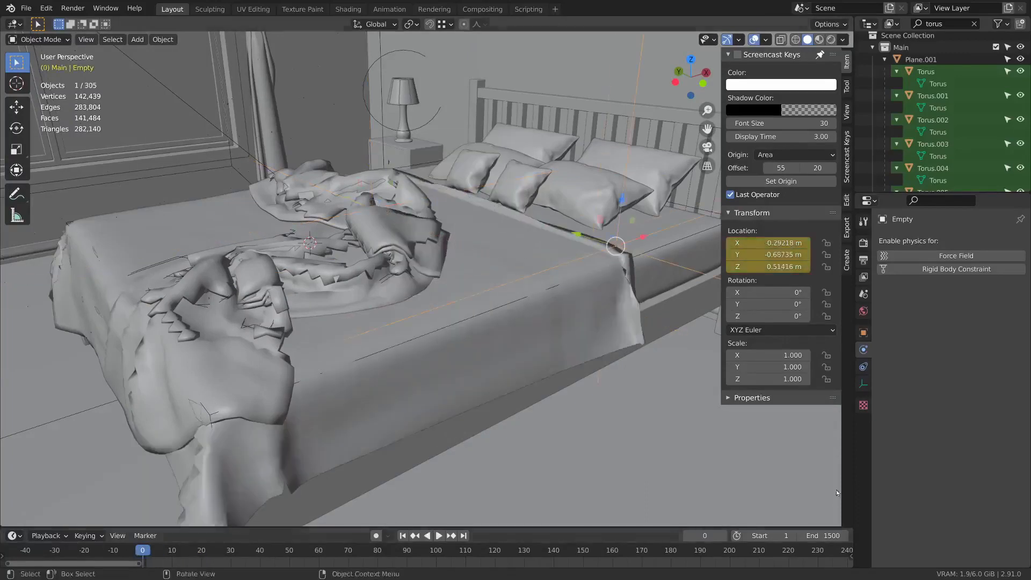
pyautogui.press('space')
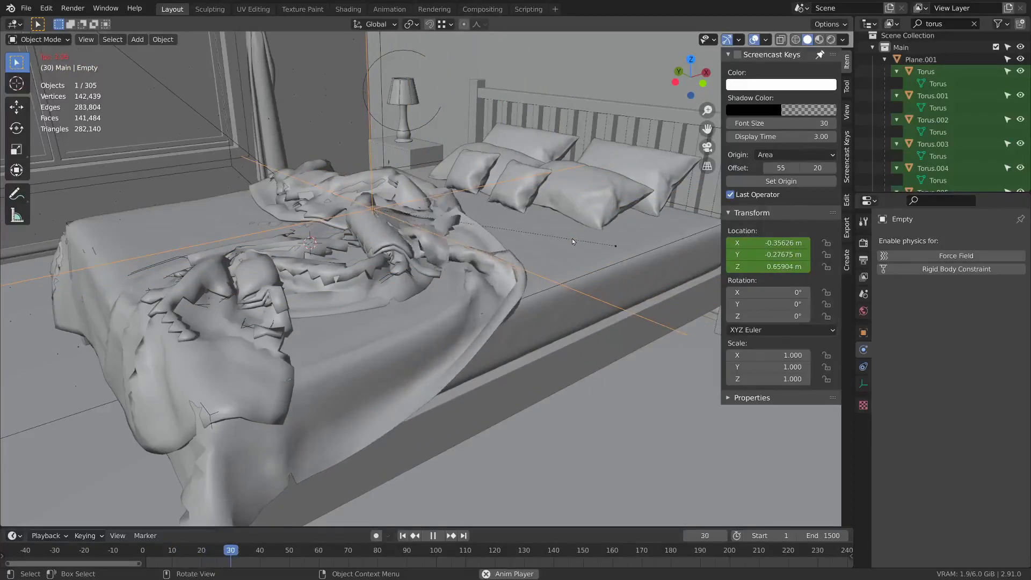
pyautogui.press('space')
pyautogui.click(142, 550)
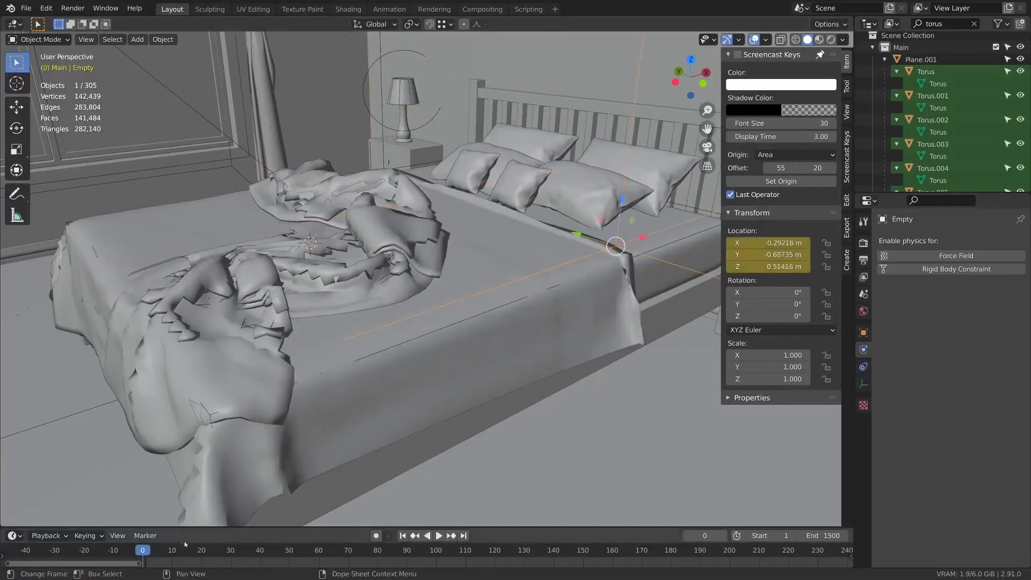
# Step: At frame 10, shift the hook empty to about X -0.268, Y -0.368, Z 0.698 m and replace its Location keyframe
pyautogui.click(168, 550)
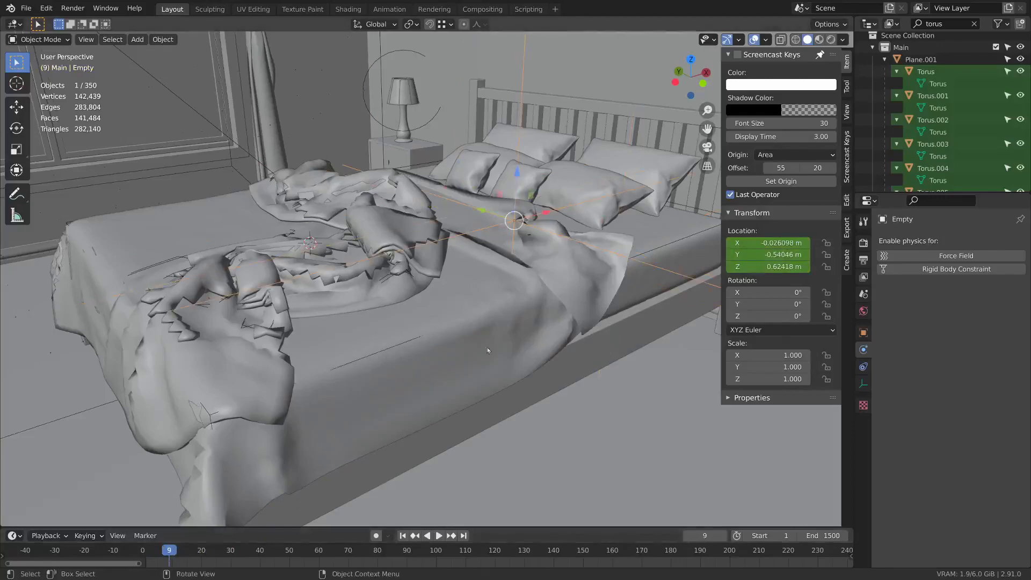
pyautogui.moveTo(461, 349); pyautogui.dragTo(515, 256, button='middle')
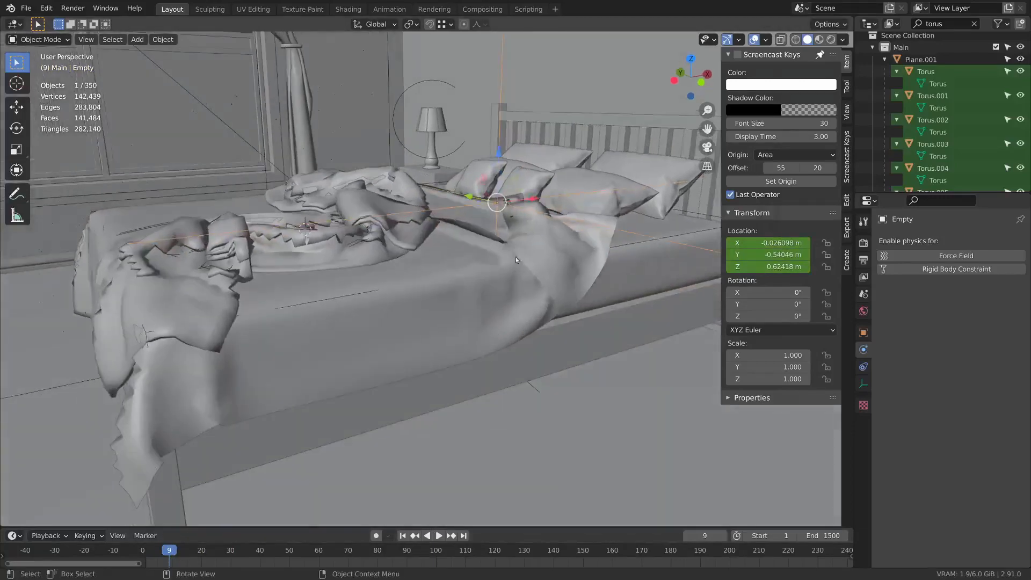
pyautogui.click(173, 552)
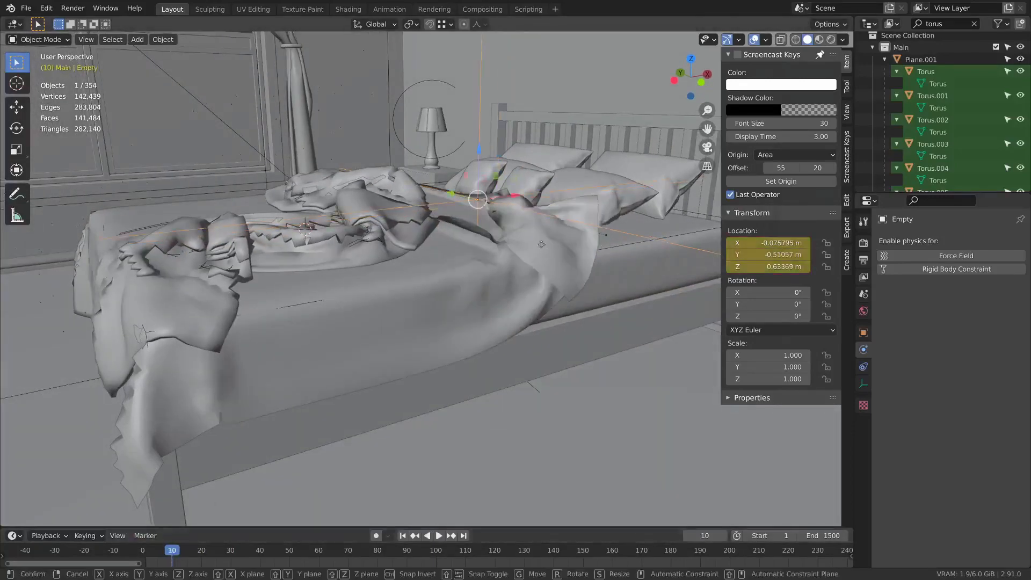
pyautogui.press('g')
pyautogui.click(503, 171)
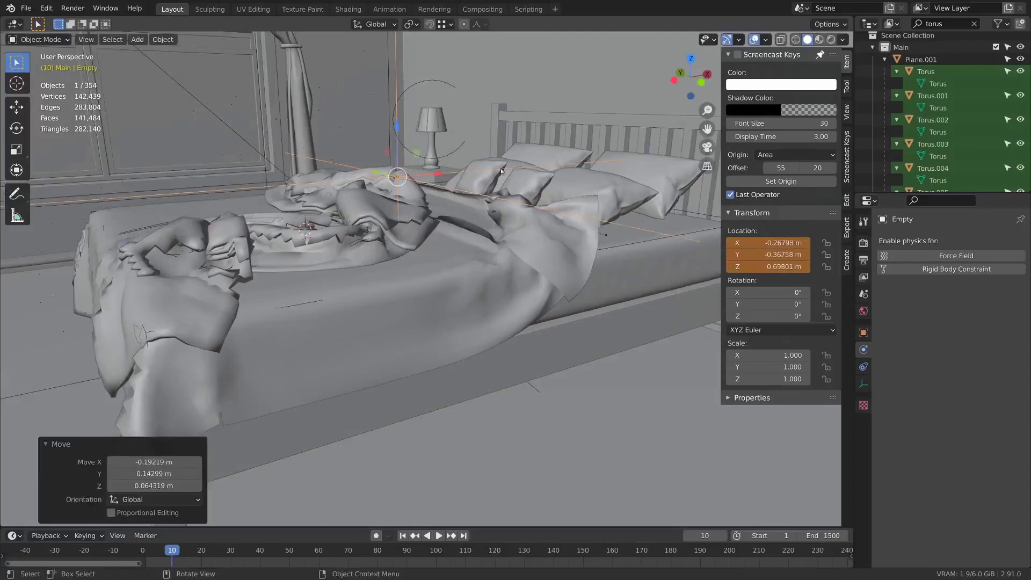
pyautogui.press('i')
pyautogui.click(507, 158)
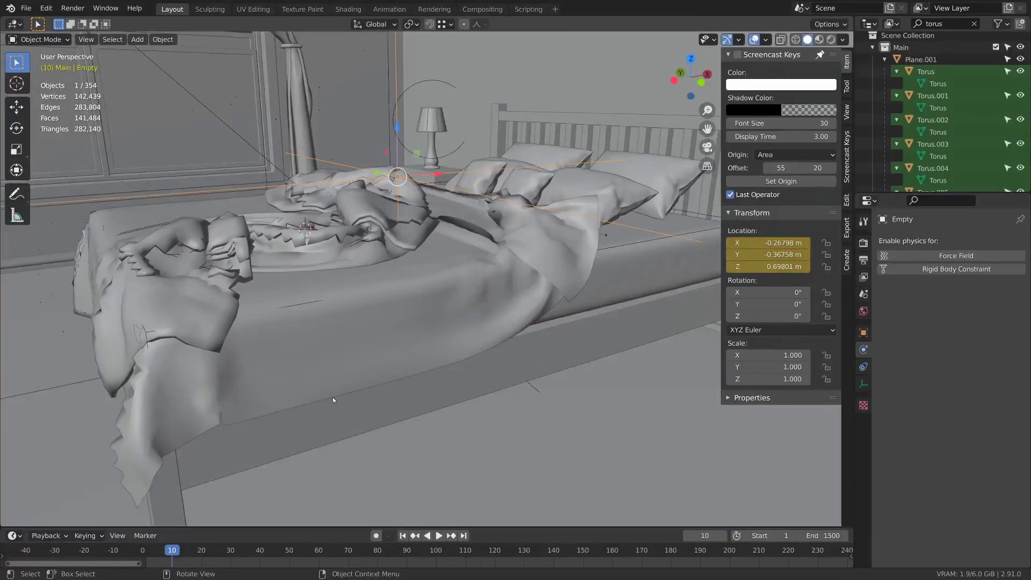
# Step: At frame 20, shift the hook empty to about X -0.538, Y -0.128, Z 0.609 m and replace its Location keyframe
pyautogui.click(202, 553)
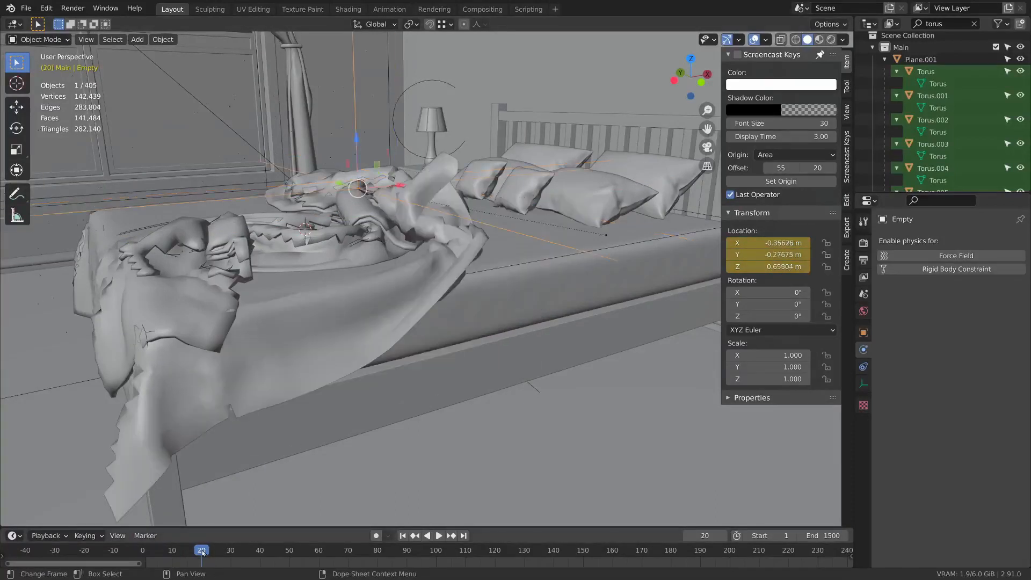
pyautogui.scroll(4, 358, 207)
pyautogui.press('g')
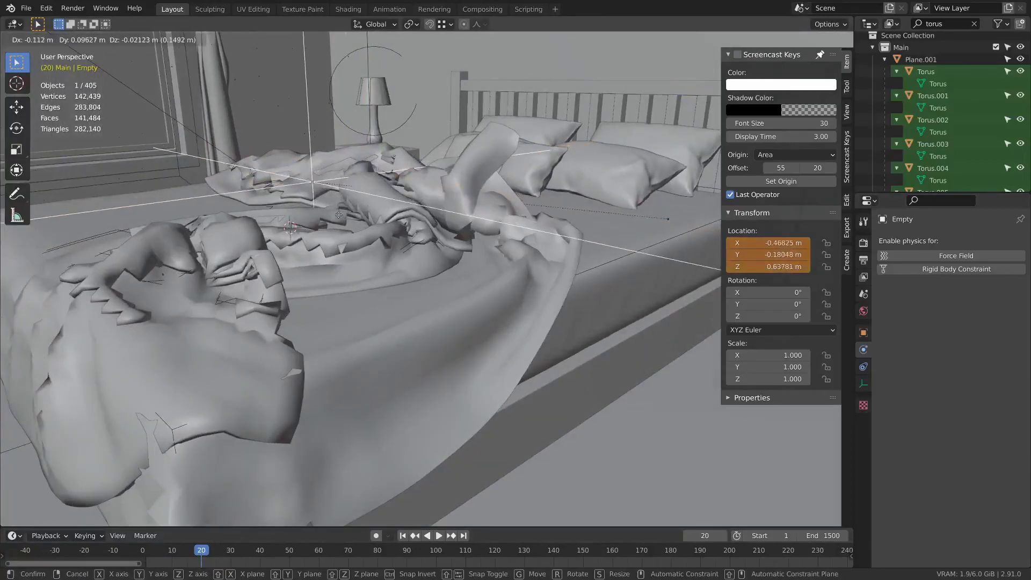
pyautogui.click(433, 159)
pyautogui.press('i')
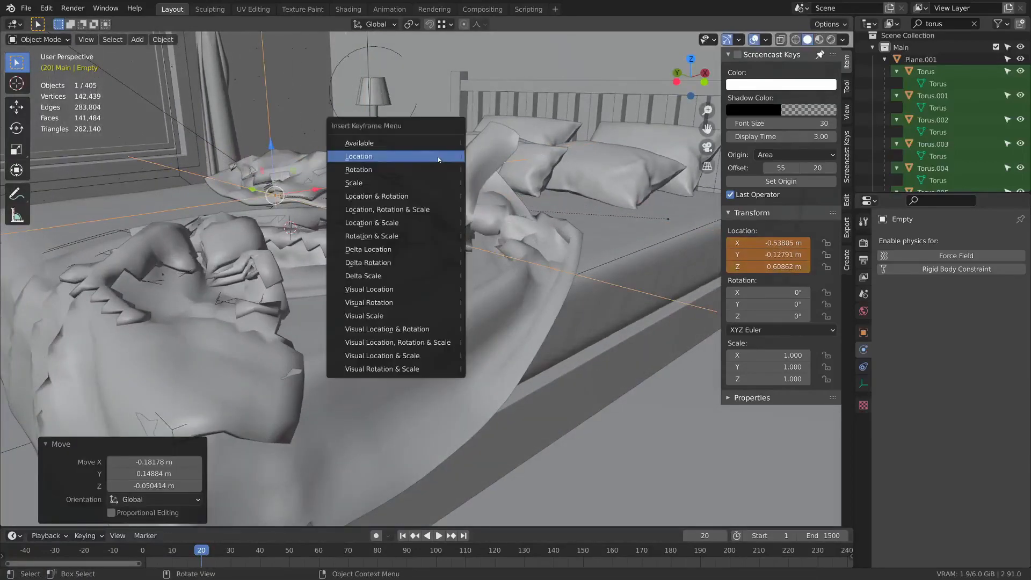
pyautogui.click(437, 159)
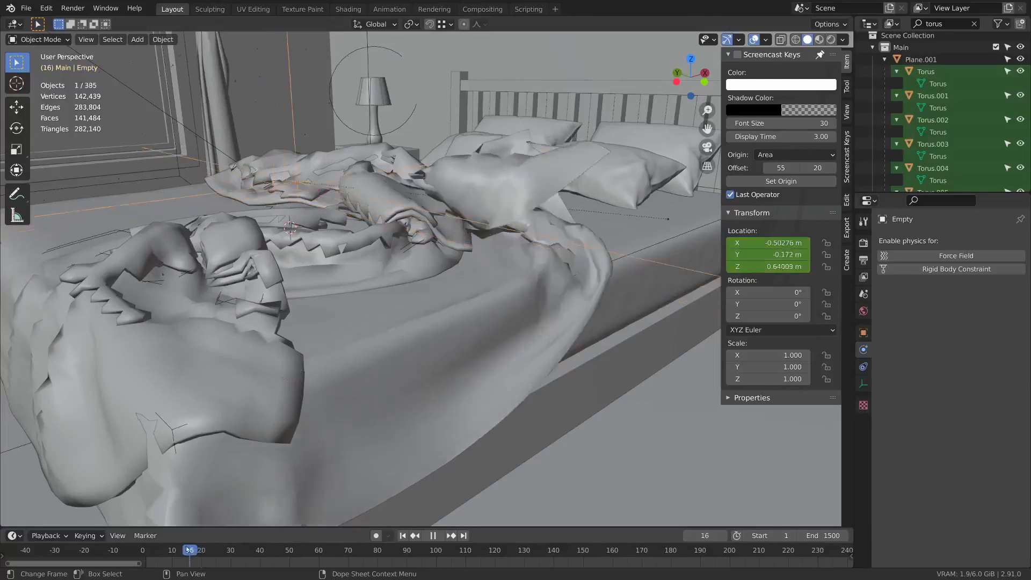
# Step: Replay the hook-driven fold up to frame 34 to check its motion, and return to frame 0
pyautogui.press('Escape')
pyautogui.press('space')
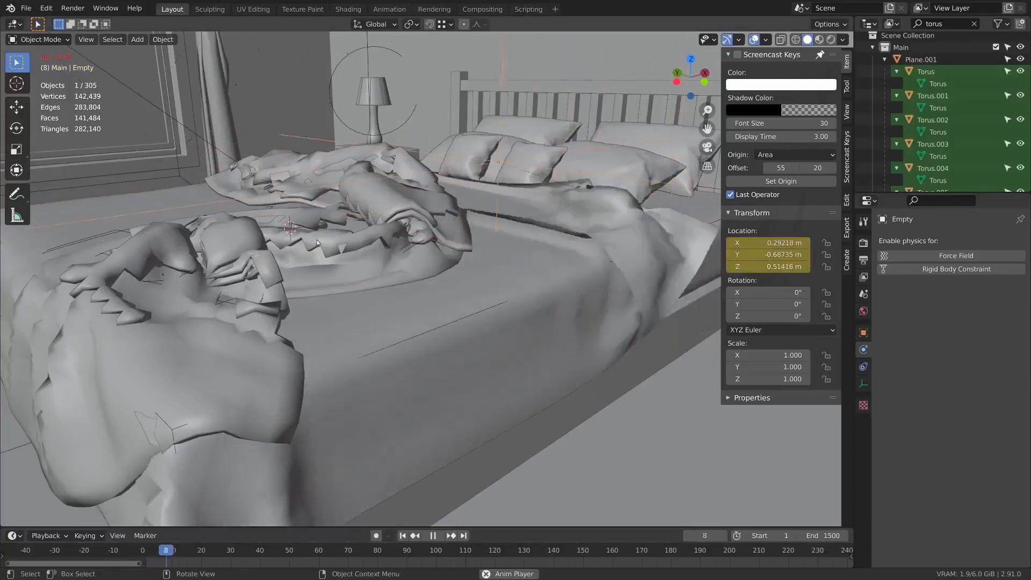
pyautogui.press('space')
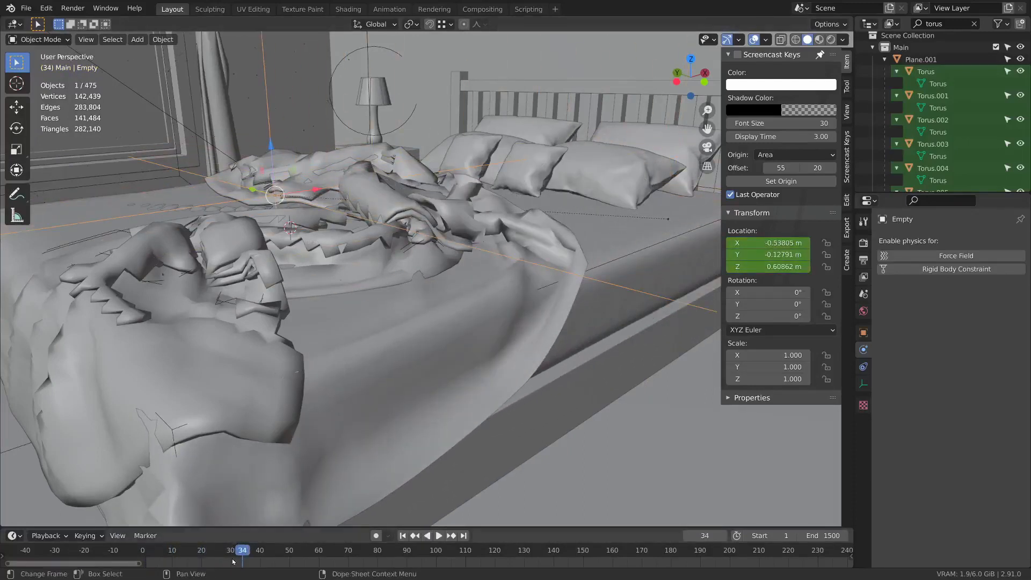
pyautogui.moveTo(237, 558); pyautogui.dragTo(92, 543)
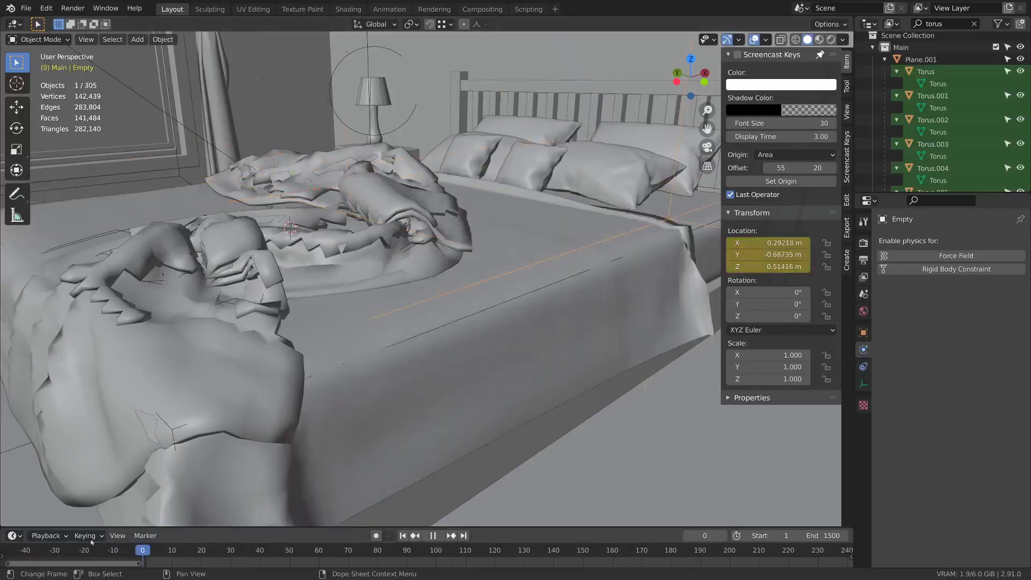
# Step: Select the sheet, play its cloth simulation to frame 44 to inspect the fold, and return to frame 0
pyautogui.click(579, 338)
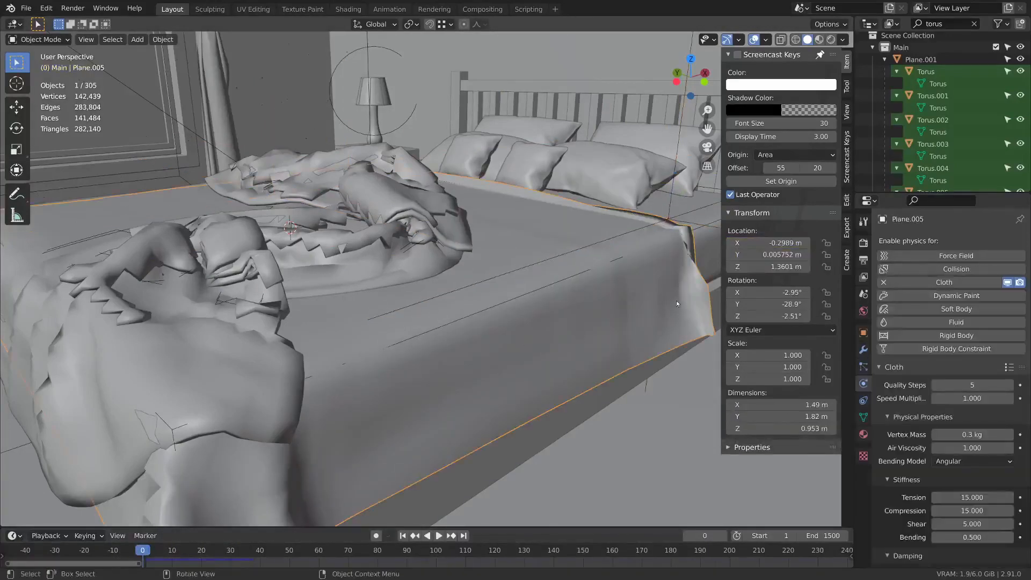
pyautogui.press('space')
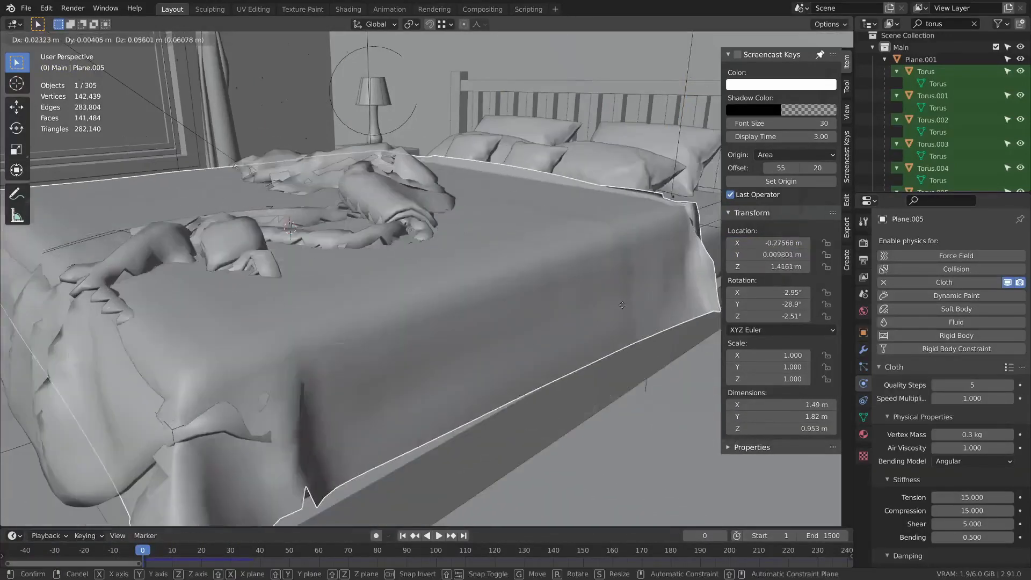
pyautogui.press('Escape')
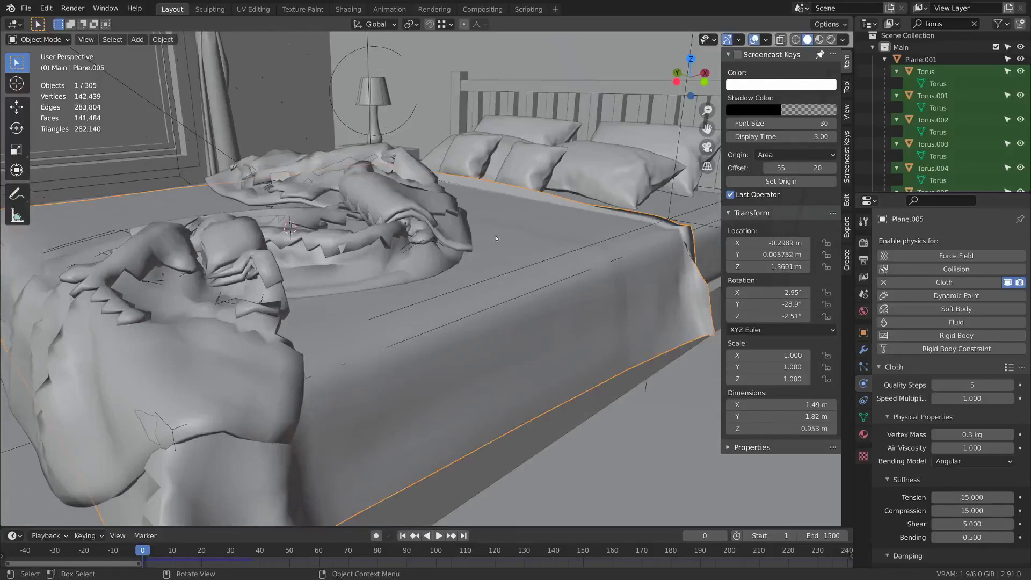
pyautogui.press('space')
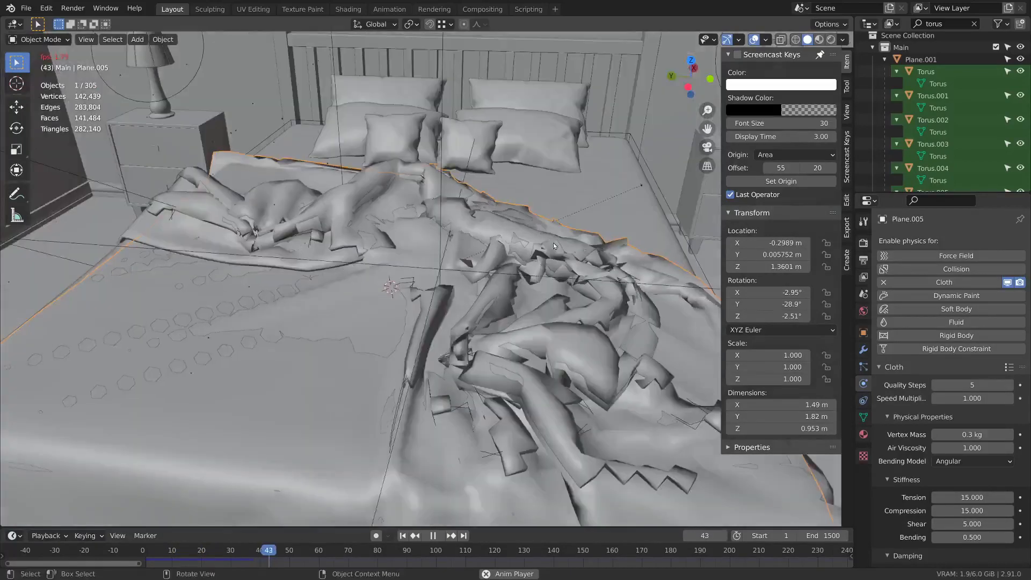
pyautogui.press('space')
pyautogui.moveTo(554, 246); pyautogui.dragTo(252, 515, button='middle')
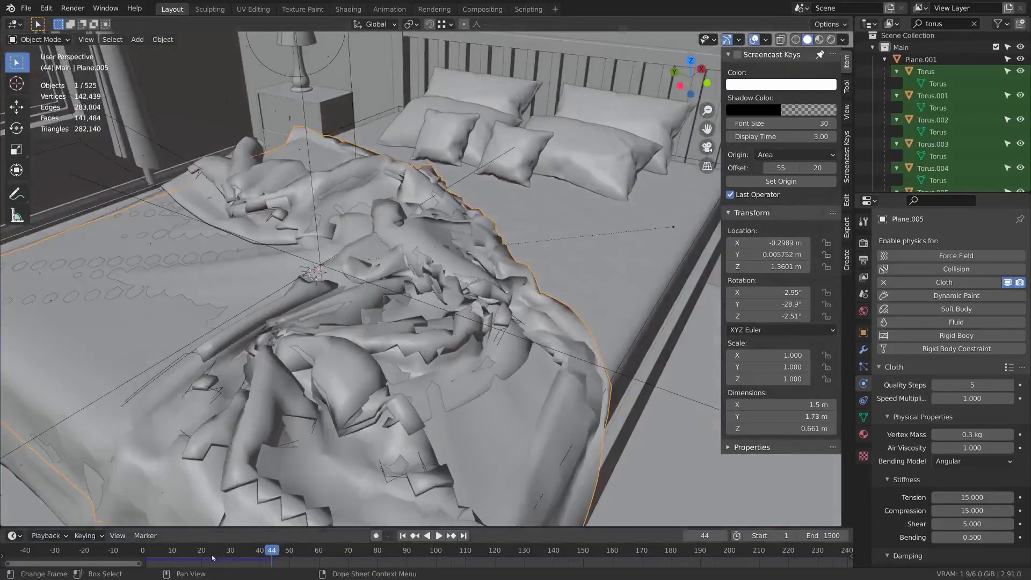
pyautogui.moveTo(222, 554); pyautogui.dragTo(103, 543)
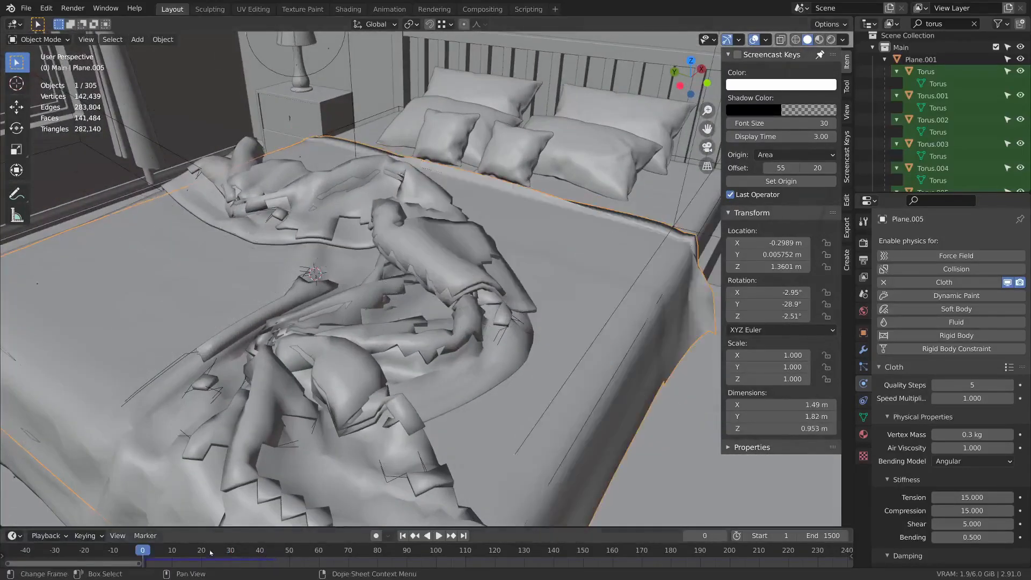
# Step: At frame 20, move the hook empty to about X -0.384, Y -0.232, Z 0.646 m and replace its Location keyframe
pyautogui.moveTo(658, 528); pyautogui.dragTo(659, 459)
pyautogui.click(678, 173)
pyautogui.moveTo(455, 307); pyautogui.dragTo(483, 257, button='middle')
pyautogui.click(138, 485)
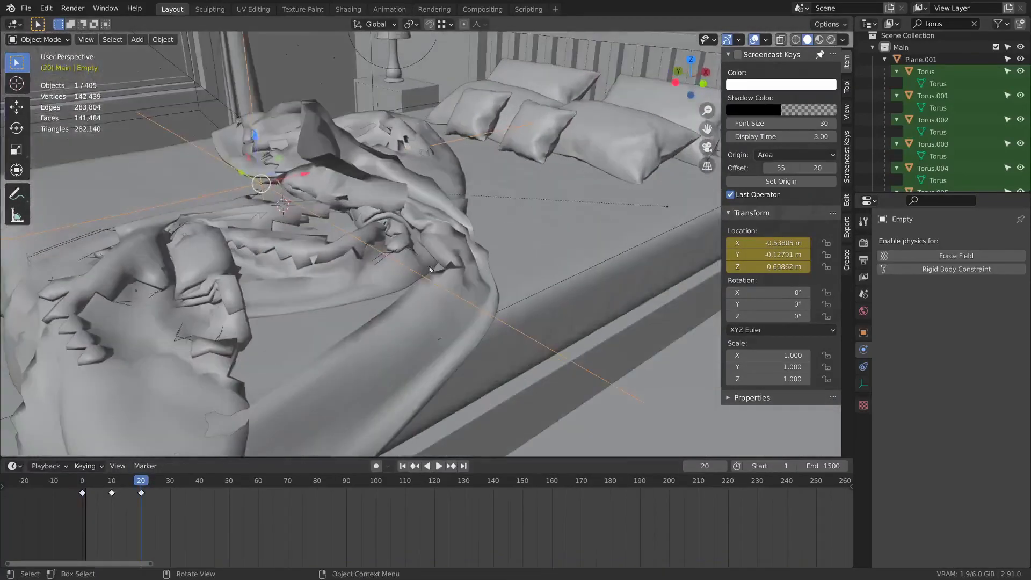
pyautogui.press('g')
pyautogui.click(521, 246)
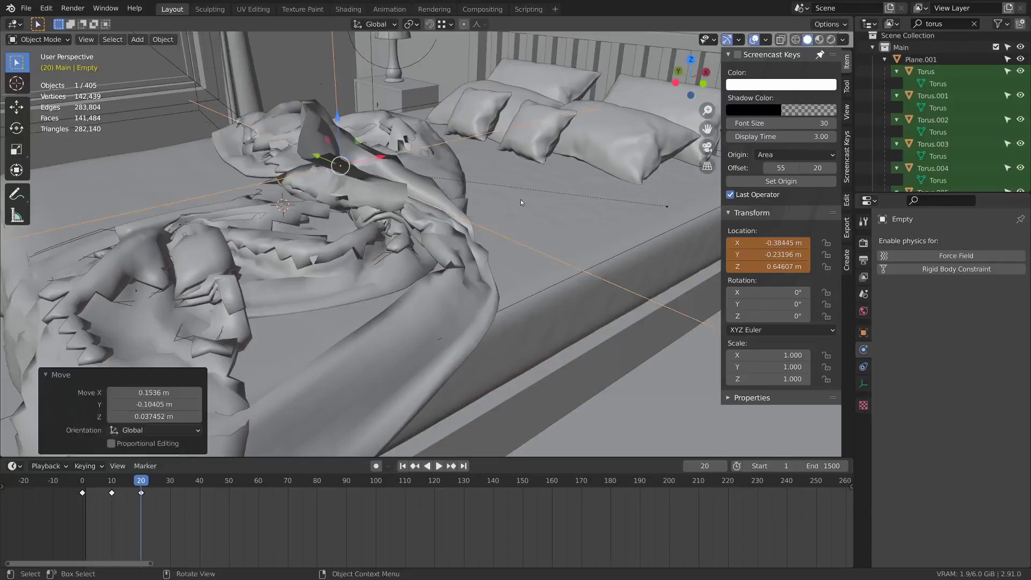
pyautogui.press('i')
pyautogui.click(521, 194)
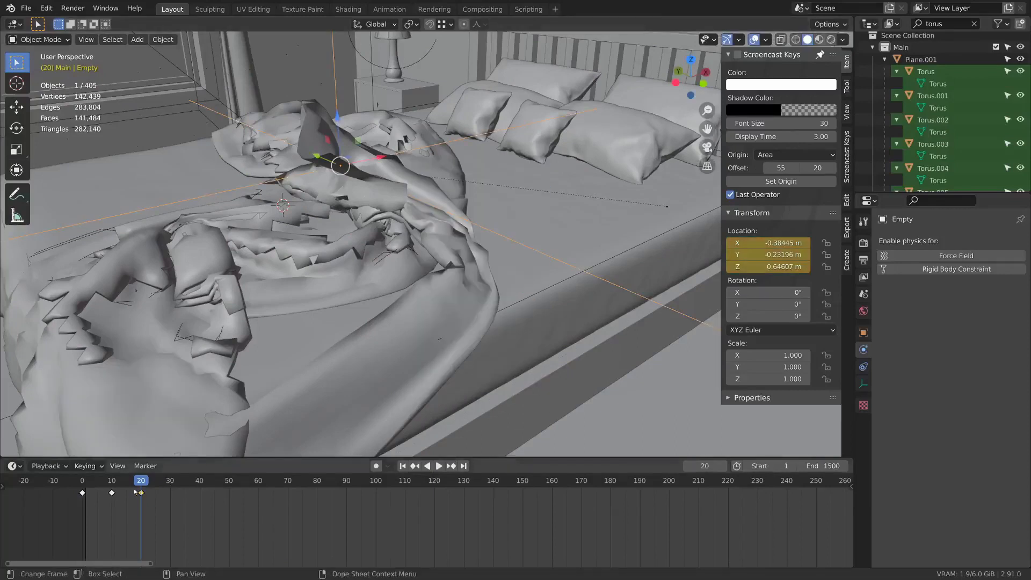
# Step: Run the sheet's cloth simulation from frame 0 and stop it at frame 34
pyautogui.moveTo(136, 492); pyautogui.dragTo(83, 491)
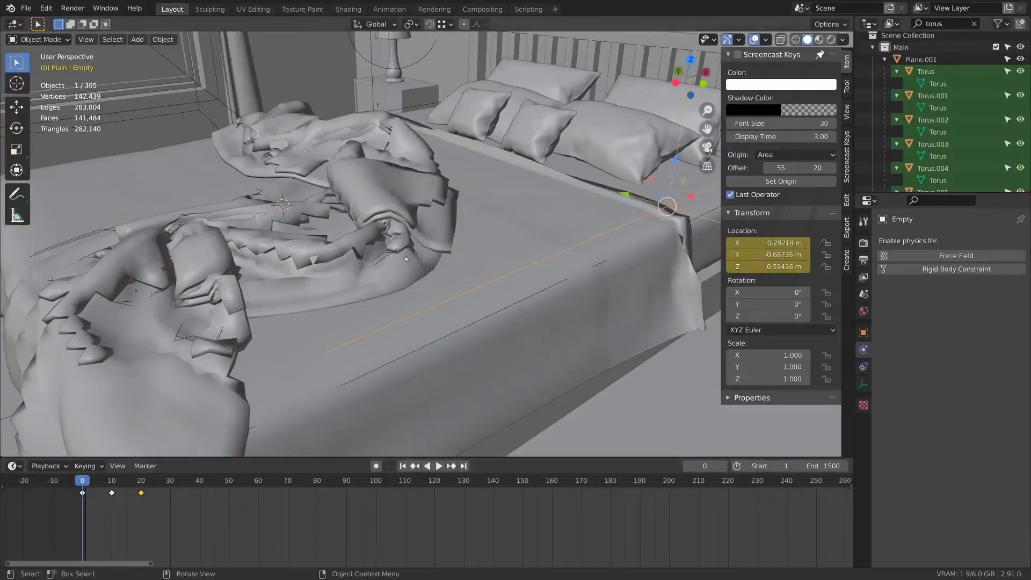
pyautogui.click(495, 286)
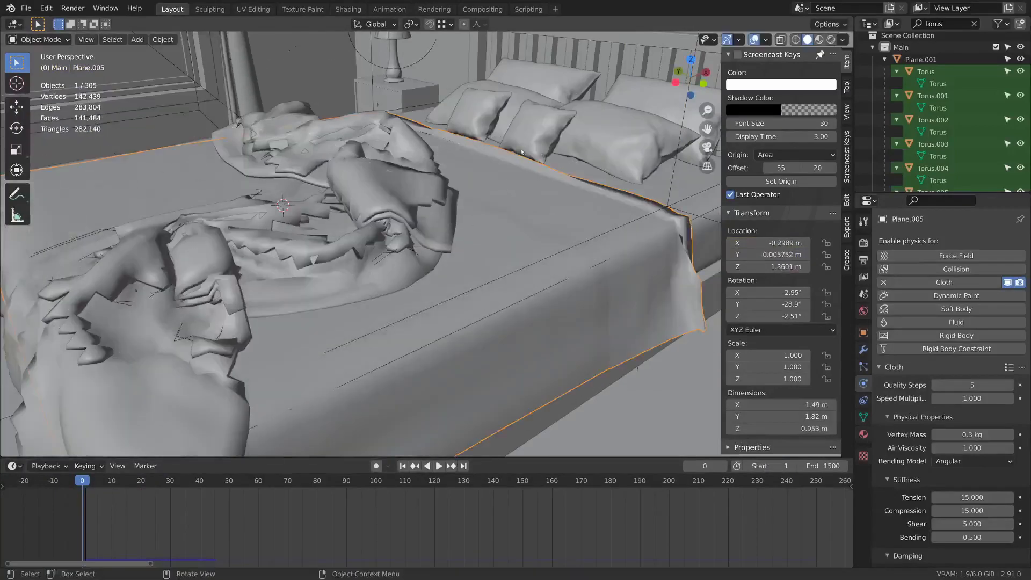
pyautogui.press('space')
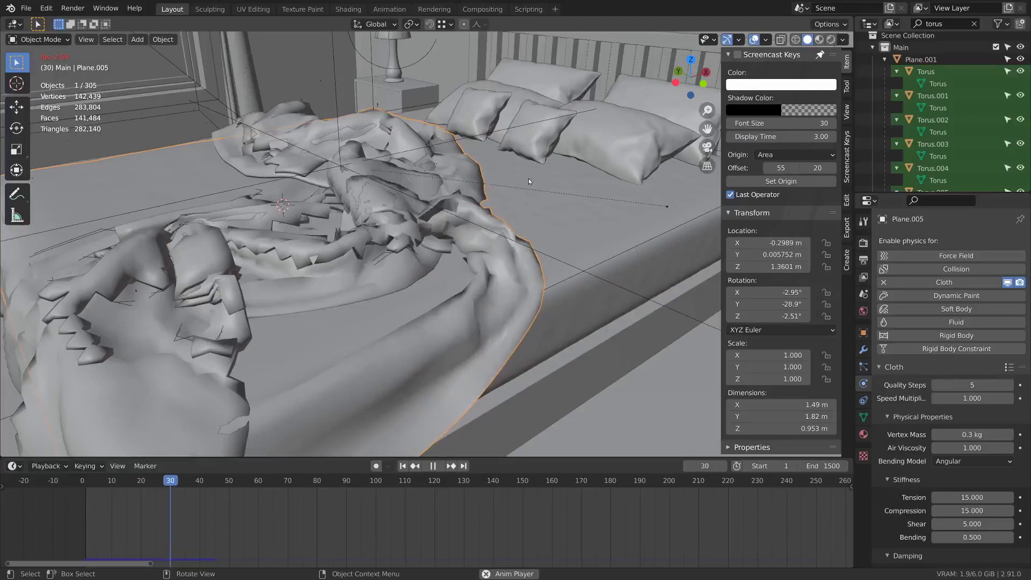
pyautogui.press('space')
pyautogui.moveTo(528, 178)
pyautogui.mouseDown(button='middle')
pyautogui.moveTo(458, 198)
pyautogui.moveTo(459, 215)
pyautogui.moveTo(523, 168)
pyautogui.mouseUp(button='middle')
pyautogui.hotkey('alt', 'a')
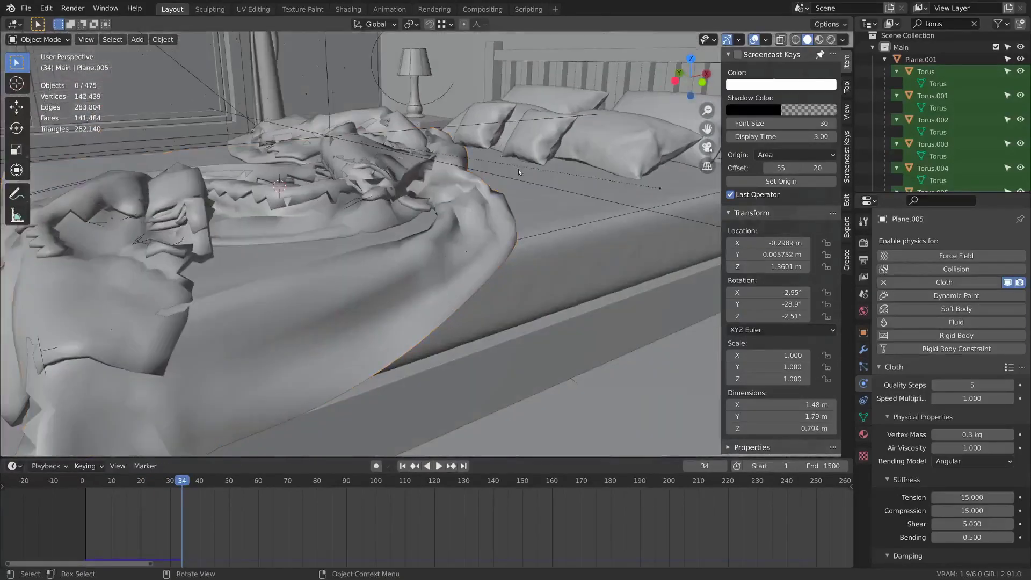
# Step: Freeze the sheet's shape at frame 34 by duplicating its cloth modifier and applying Cloth.001, and return to frame 0
pyautogui.click(422, 282)
pyautogui.click(863, 350)
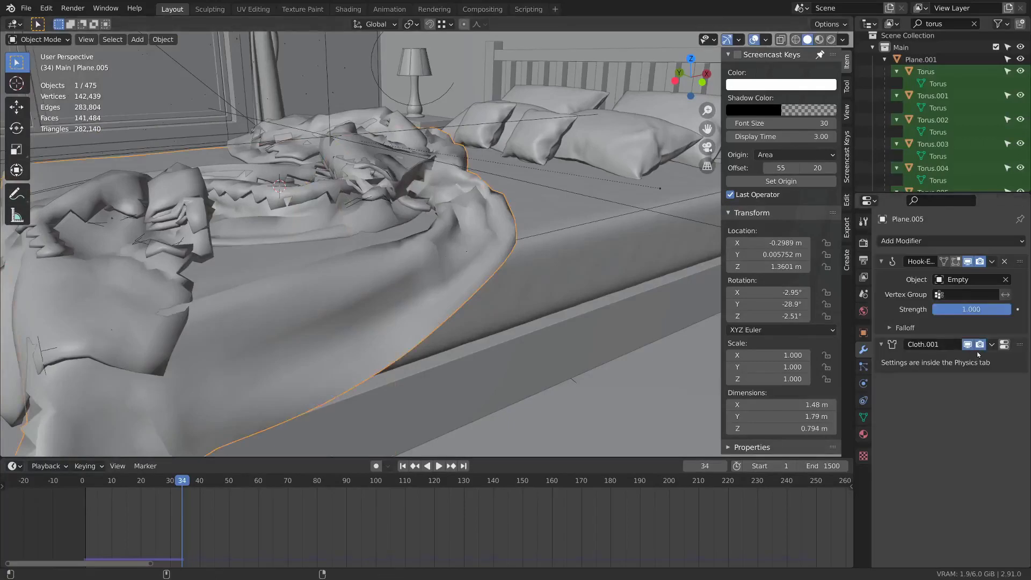
pyautogui.hotkey('ctrl', 'z')
pyautogui.hotkey('ctrl', 'a')
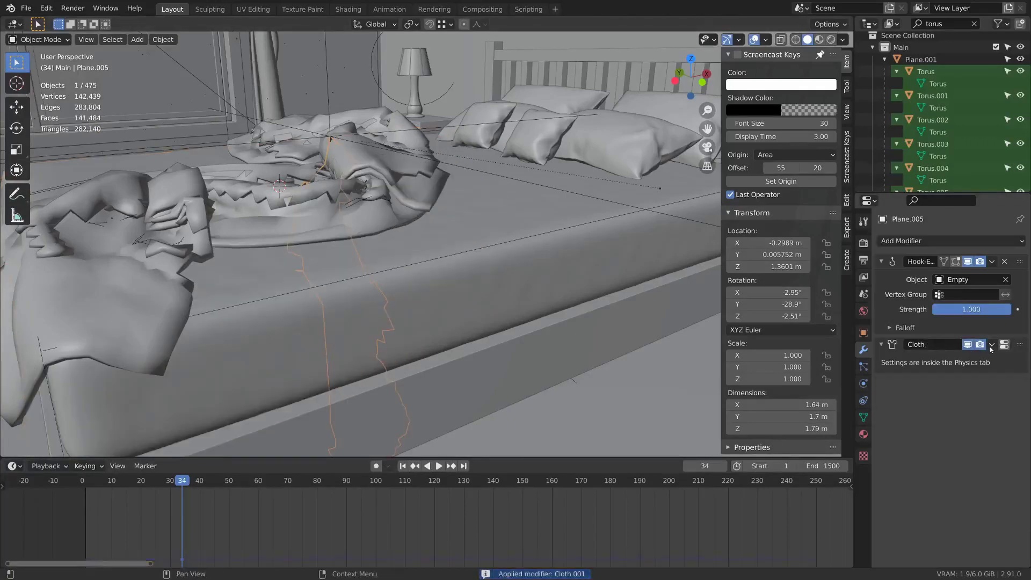
pyautogui.hotkey('shift', 'Left')
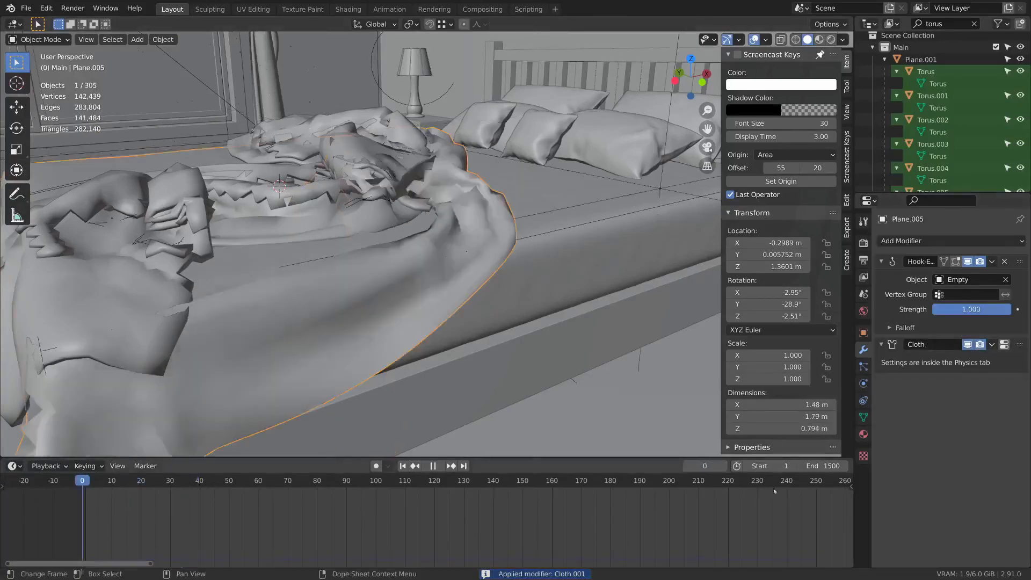
# Step: Select all of the sheet's vertices in Edit Mode, return to Object Mode and delete its old Hook modifier
pyautogui.press('Tab')
pyautogui.moveTo(522, 203); pyautogui.dragTo(530, 226, button='middle')
pyautogui.hotkey('alt', 'a')
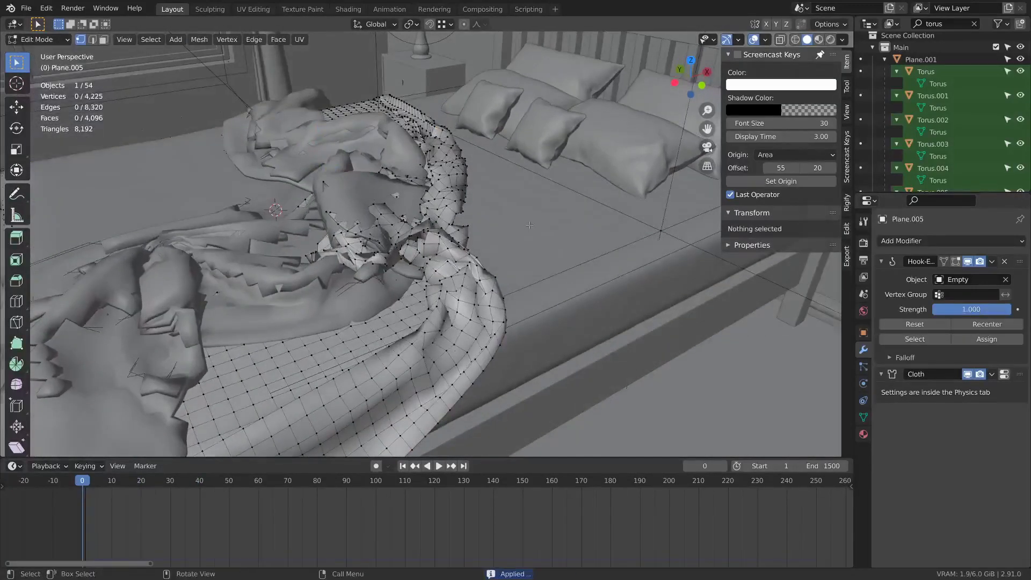
pyautogui.press('a')
pyautogui.press('Tab')
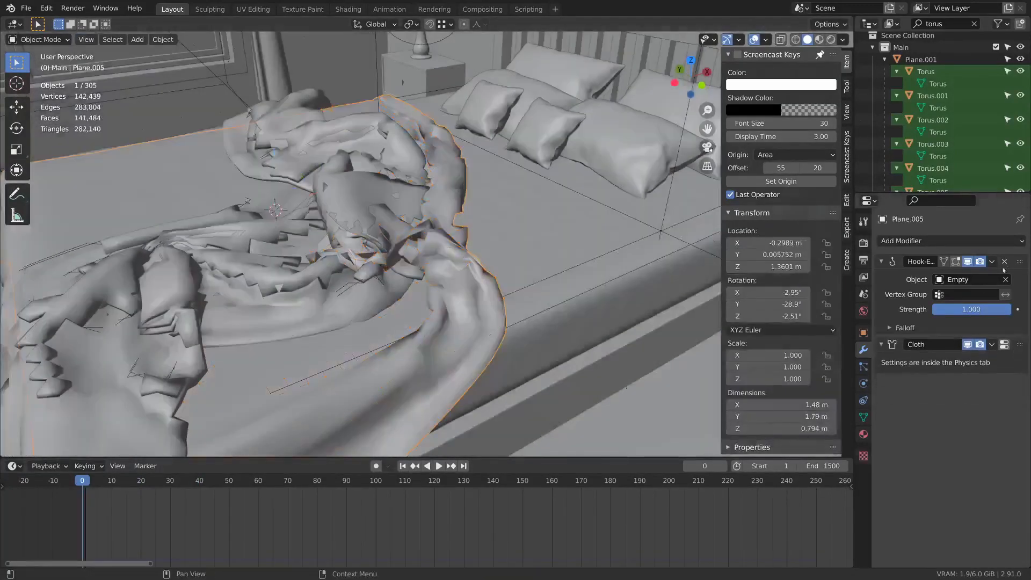
pyautogui.click(1005, 261)
# Step: Remove all of the sheet's vertices from every vertex group
pyautogui.moveTo(636, 193); pyautogui.dragTo(562, 171, button='middle')
pyautogui.press('Tab')
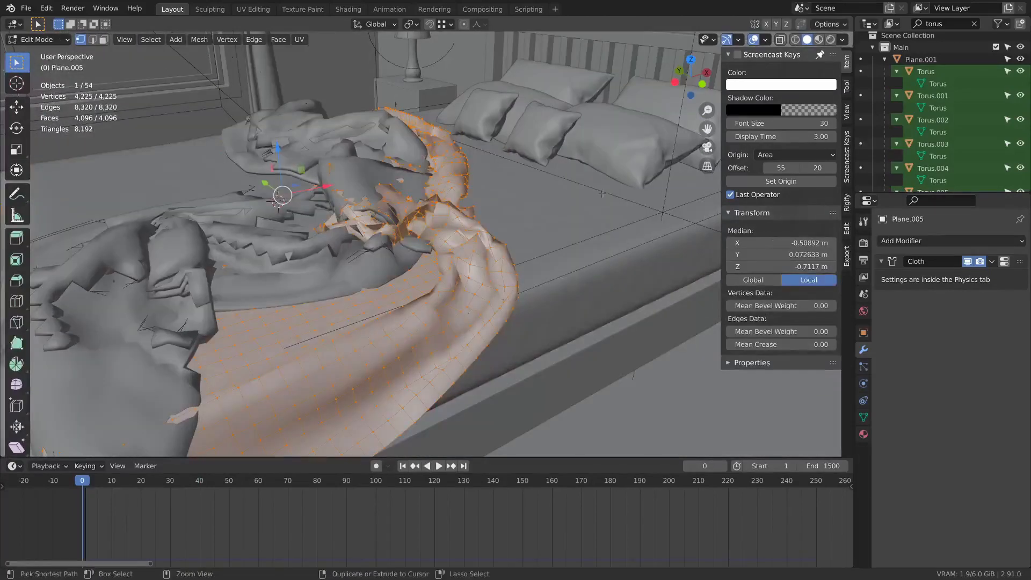
pyautogui.hotkey('ctrl', 'g')
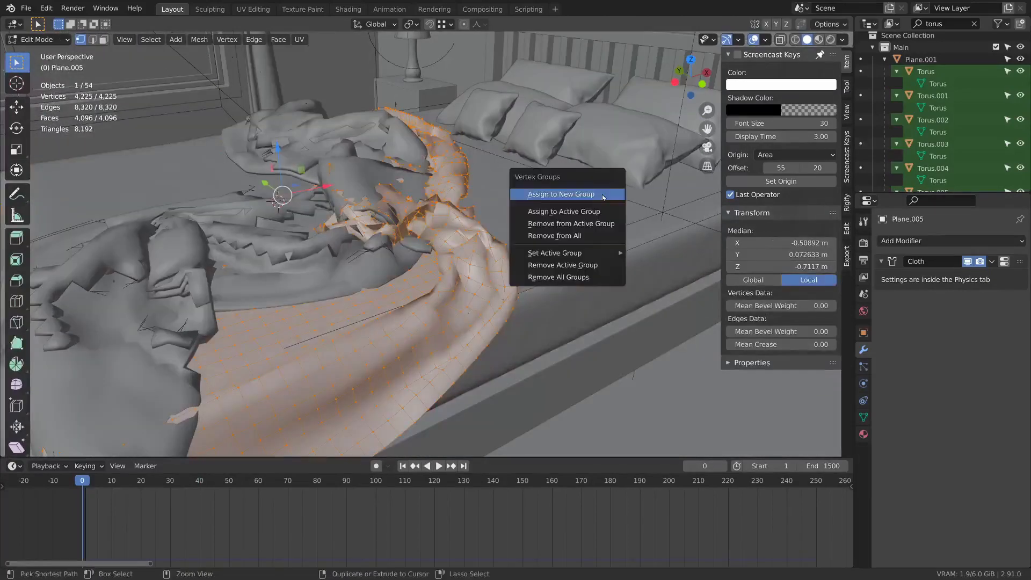
pyautogui.click(594, 235)
# Step: Select a single vertex on the sheet's rolled edge beside the pillows and assign it to a new vertex group
pyautogui.moveTo(444, 199); pyautogui.dragTo(334, 245, button='middle')
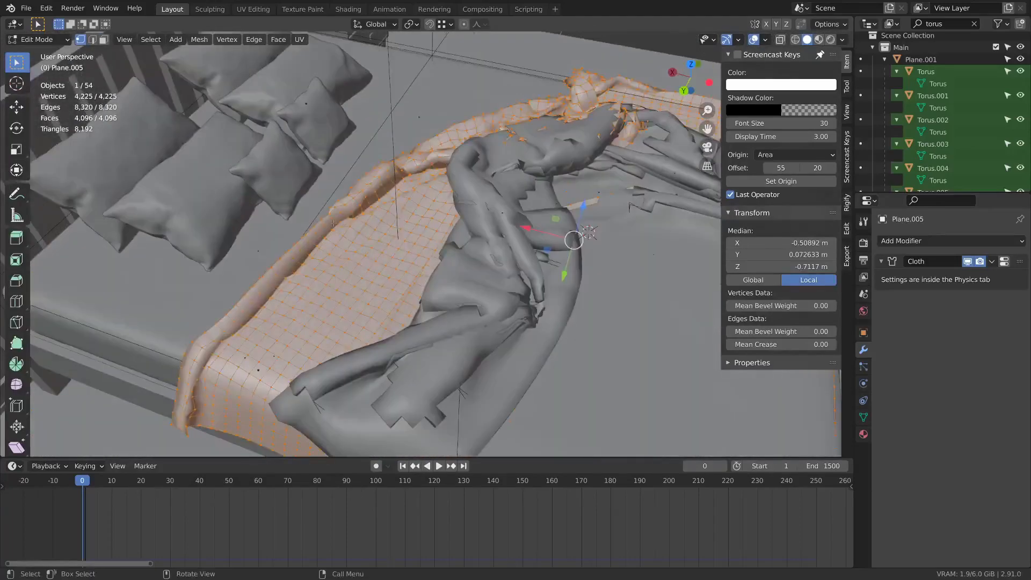
pyautogui.click(333, 221)
pyautogui.hotkey('ctrl', 'g')
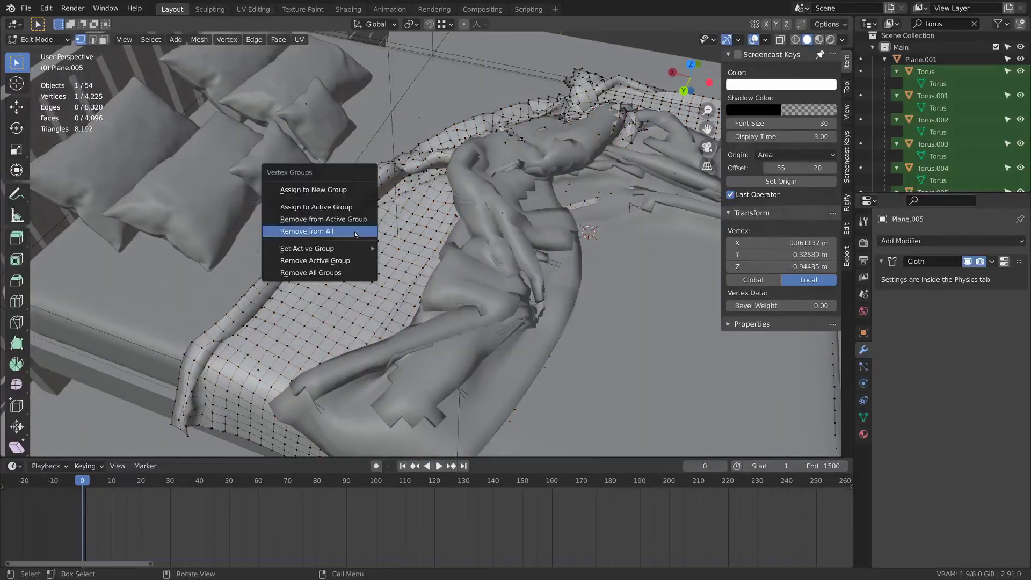
pyautogui.click(351, 190)
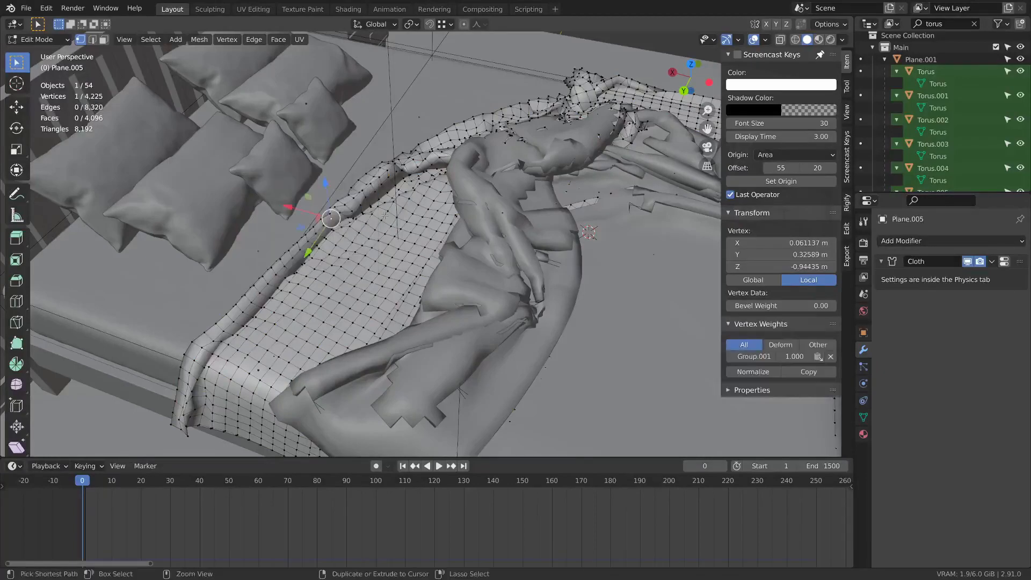
# Step: Hook the selected edge vertex to a new object and return to Object Mode
pyautogui.hotkey('ctrl', 'h')
pyautogui.click(384, 215)
pyautogui.press('Tab')
pyautogui.moveTo(451, 215); pyautogui.dragTo(475, 194, button='middle')
pyautogui.moveTo(475, 194)
pyautogui.keyDown('shift'); pyautogui.mouseDown(button='middle')
pyautogui.moveTo(503, 156)
pyautogui.moveTo(465, 196)
pyautogui.mouseUp(button='middle'); pyautogui.keyUp('shift')
pyautogui.moveTo(464, 196)
pyautogui.mouseDown(button='middle')
pyautogui.moveTo(438, 227)
pyautogui.moveTo(459, 182)
pyautogui.mouseUp(button='middle')
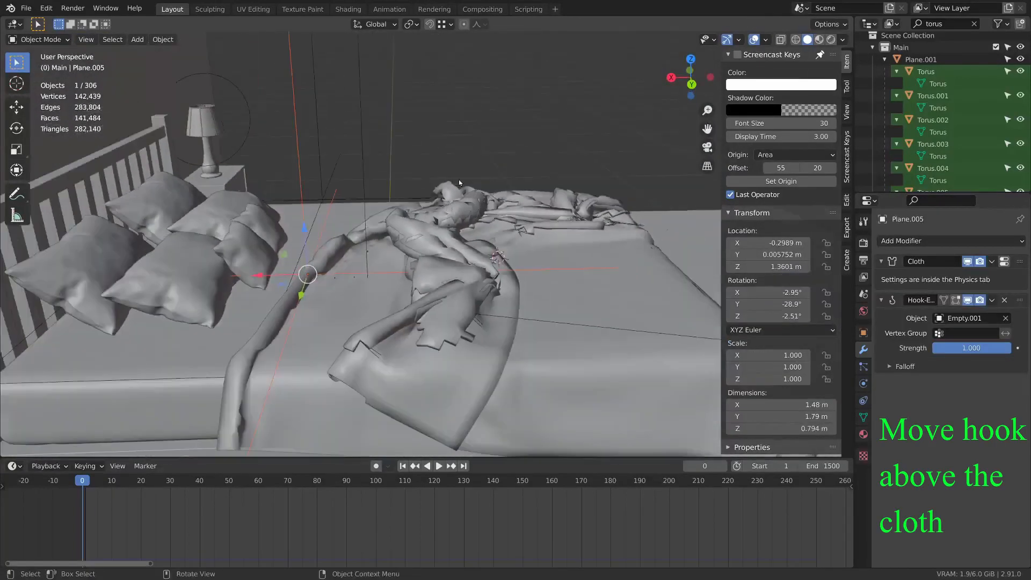
# Step: Delete the old hook empty that drove the sheet's first fold
pyautogui.click(319, 145)
pyautogui.press('x')
pyautogui.click(447, 143)
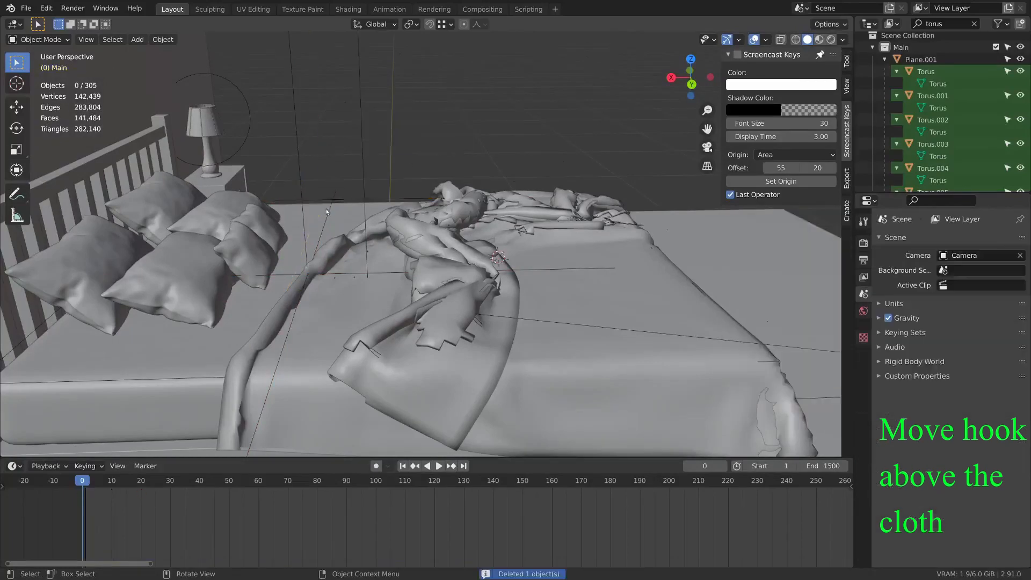
# Step: Select the new hook empty and insert a Location keyframe for it at frame 0
pyautogui.click(298, 205)
pyautogui.click(302, 184)
pyautogui.moveTo(468, 203); pyautogui.dragTo(410, 201, button='middle')
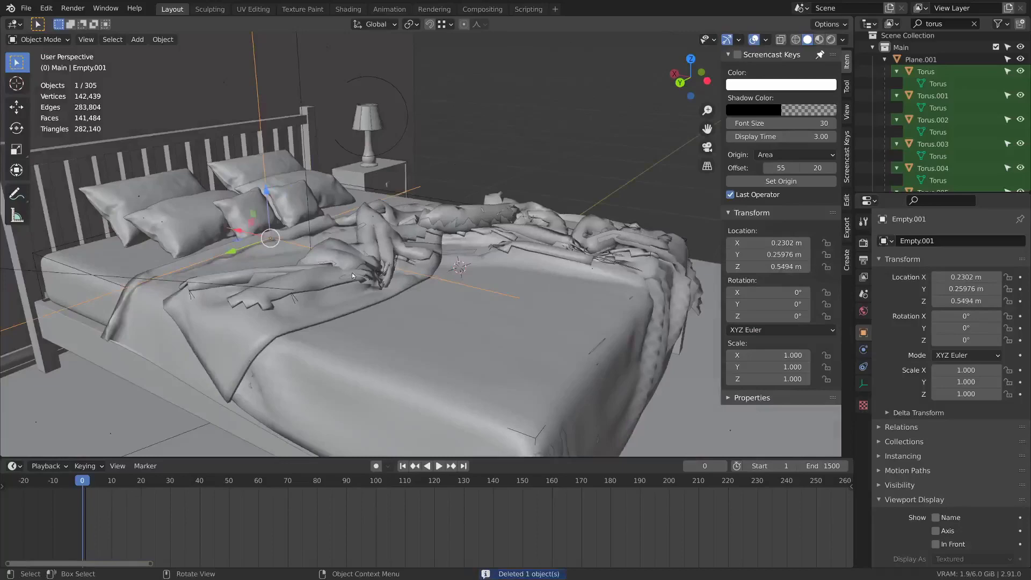
pyautogui.press('i')
pyautogui.click(376, 251)
# Step: At frame 10, move the new hook empty to about X -0.013, Y 0.248, Z 0.605 m and insert a Location keyframe
pyautogui.moveTo(314, 334); pyautogui.dragTo(225, 408, button='middle')
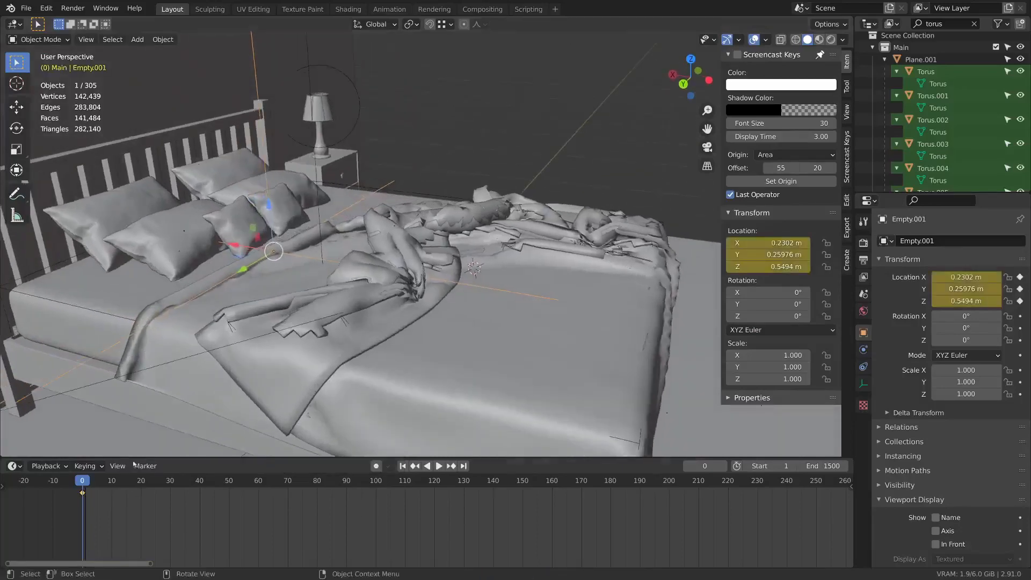
pyautogui.click(111, 485)
pyautogui.moveTo(257, 308); pyautogui.dragTo(299, 291, button='middle')
pyautogui.press('g')
pyautogui.click(376, 278)
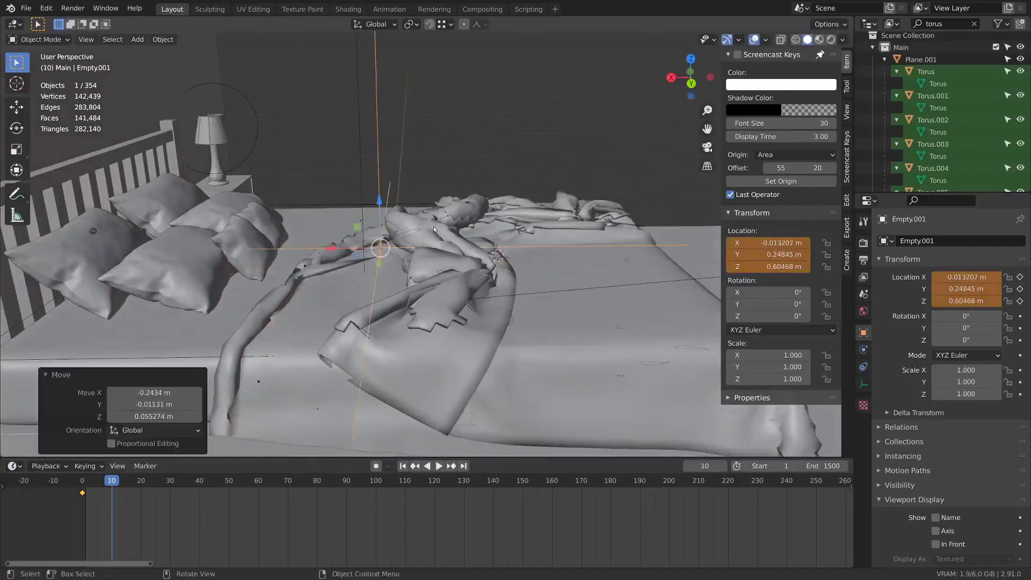
pyautogui.press('i')
pyautogui.click(442, 214)
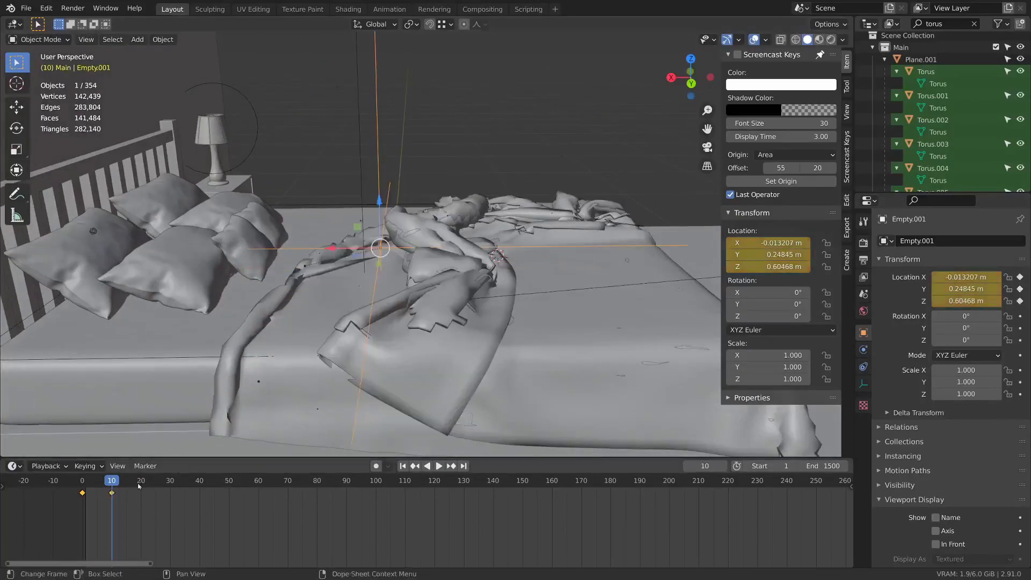
# Step: At frame 20, move the new hook empty to about X -0.22, Y 0.25, Z 0.63 m and insert a Location keyframe
pyautogui.press('g')
pyautogui.click(453, 295)
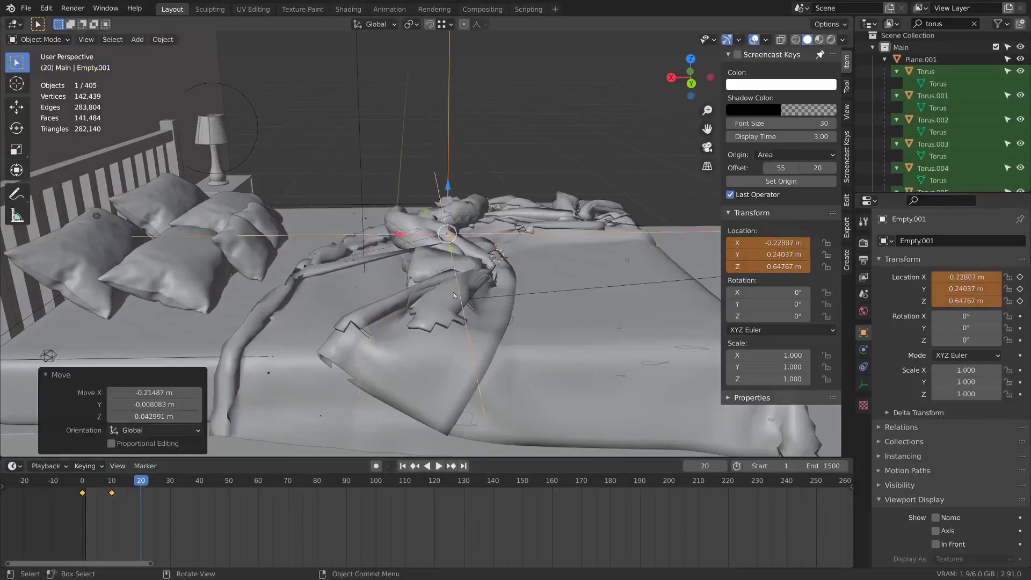
pyautogui.press('g')
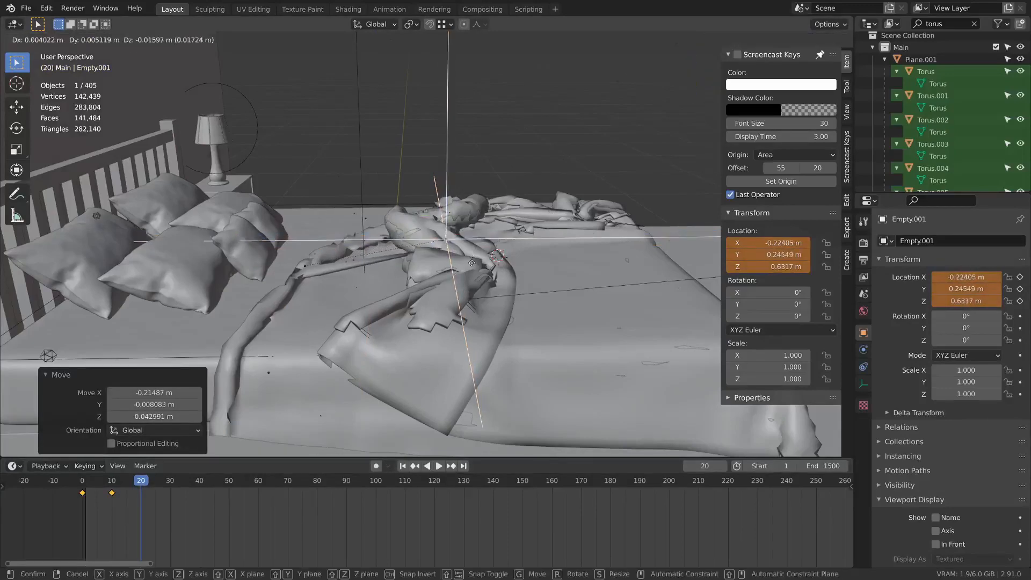
pyautogui.click(478, 243)
pyautogui.press('i')
pyautogui.click(478, 243)
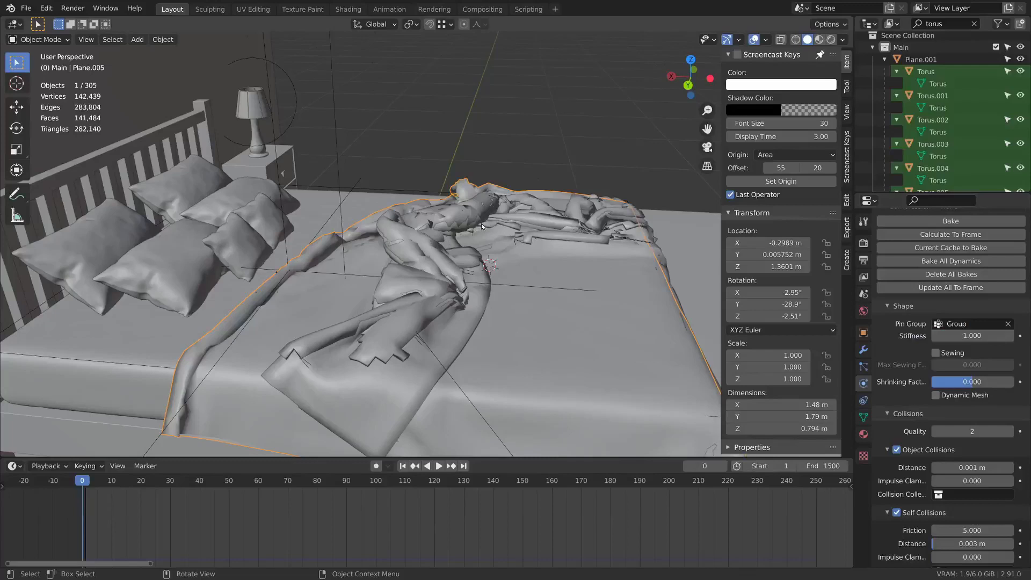
# Step: Play the cloth simulation to frame 22 and apply the sheet's Hook and Cloth modifiers
pyautogui.press('space')
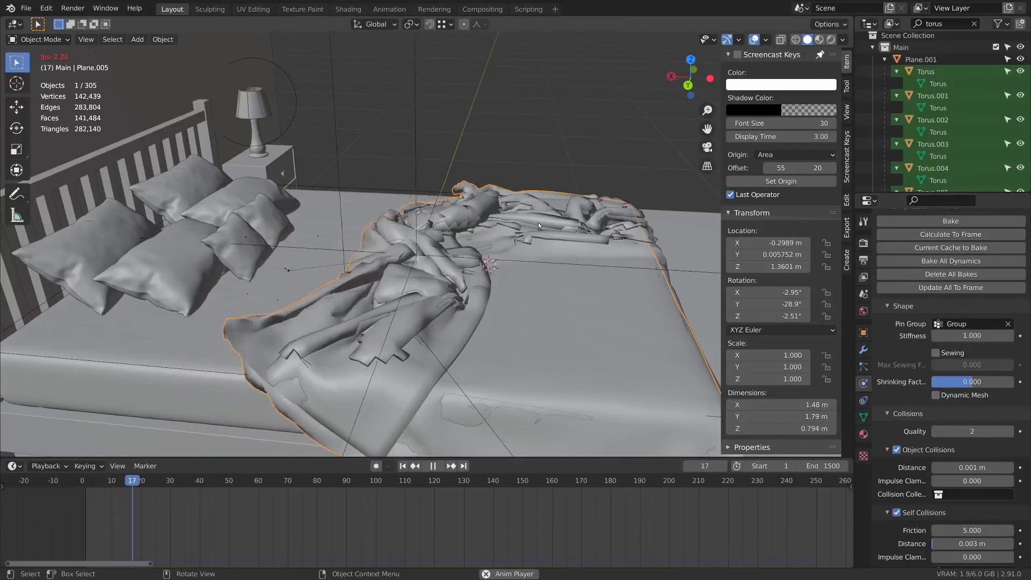
pyautogui.press('space')
pyautogui.moveTo(538, 223); pyautogui.dragTo(644, 279, button='middle')
pyautogui.click(863, 350)
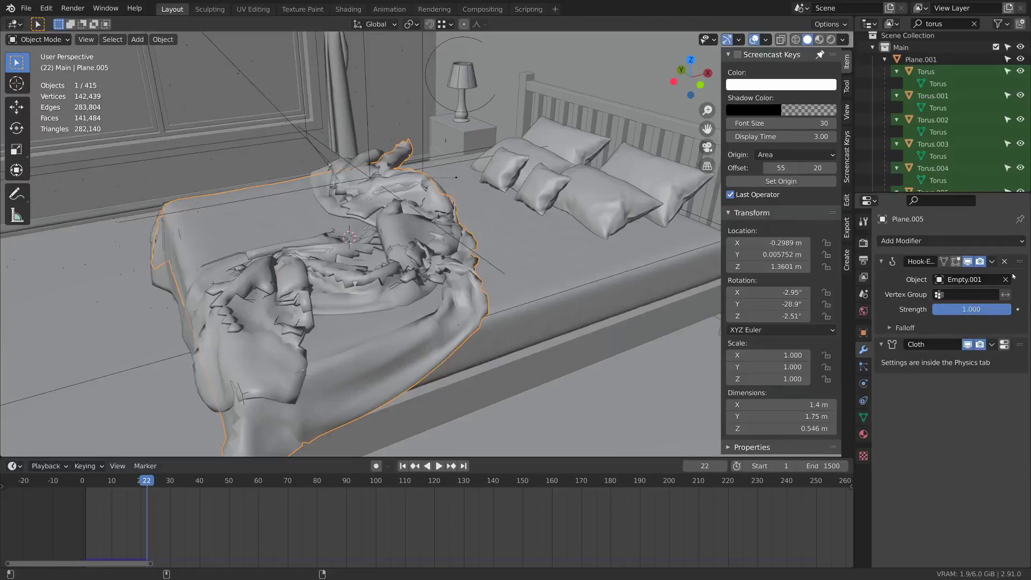
pyautogui.hotkey('ctrl', 'a')
pyautogui.hotkey('ctrl', 'a')
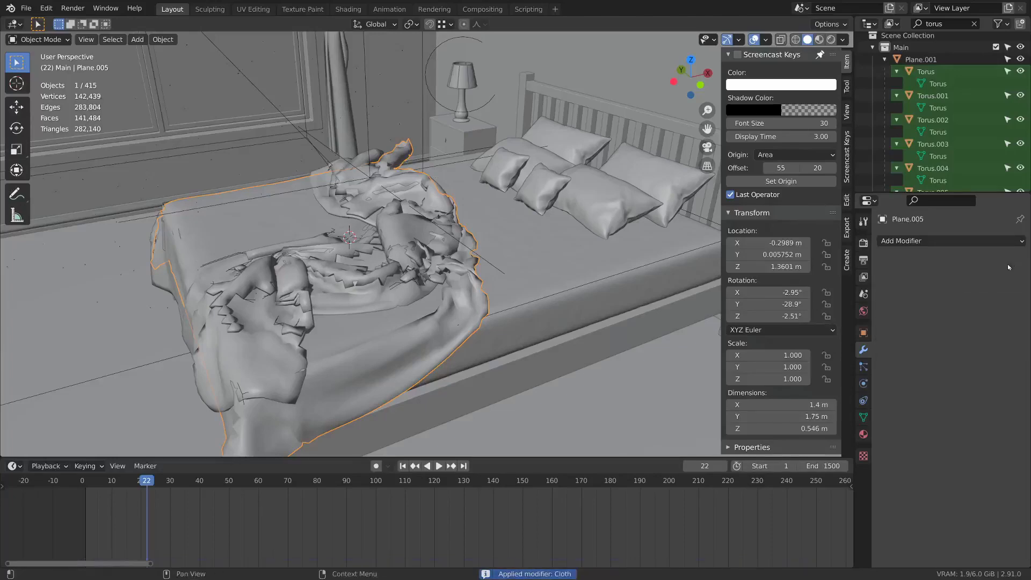
# Step: Delete the crumpled collision plane Plane.003 from between the bedding layers
pyautogui.moveTo(590, 268); pyautogui.dragTo(338, 287, button='middle')
pyautogui.click(337, 287)
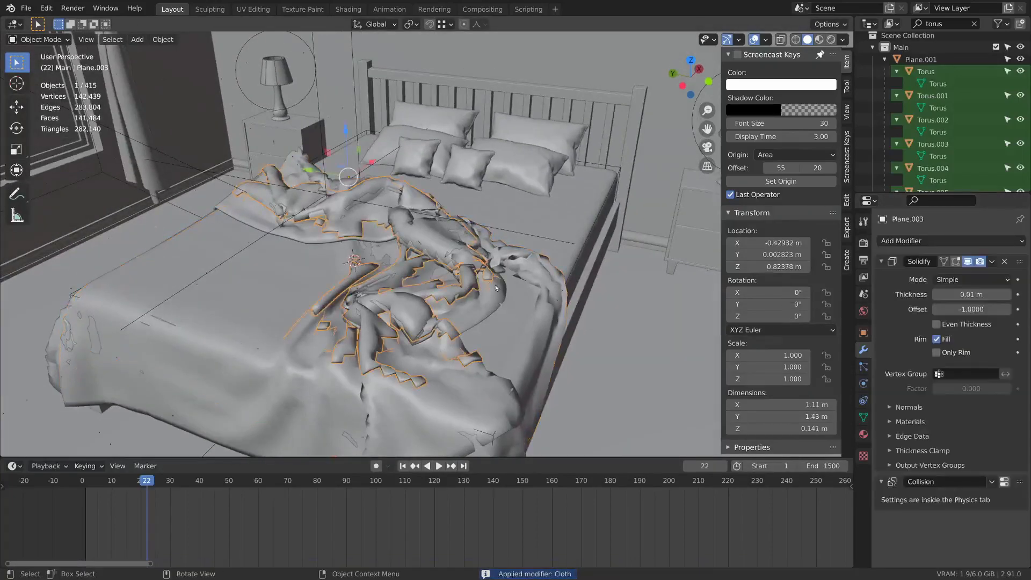
pyautogui.press('g')
pyautogui.rightClick(534, 212)
pyautogui.moveTo(533, 212); pyautogui.dragTo(484, 240, button='middle')
pyautogui.press('x')
pyautogui.click(473, 186)
pyautogui.scroll(3, 477, 263)
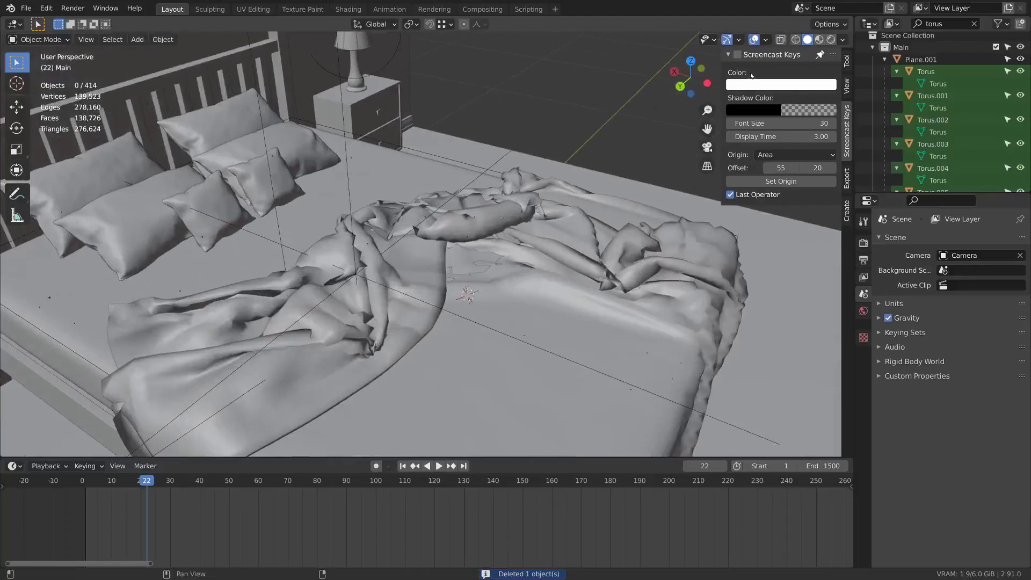
# Step: Select the blanket Plane.004 and switch to the Sculpting workspace
pyautogui.click(210, 9)
pyautogui.click(177, 8)
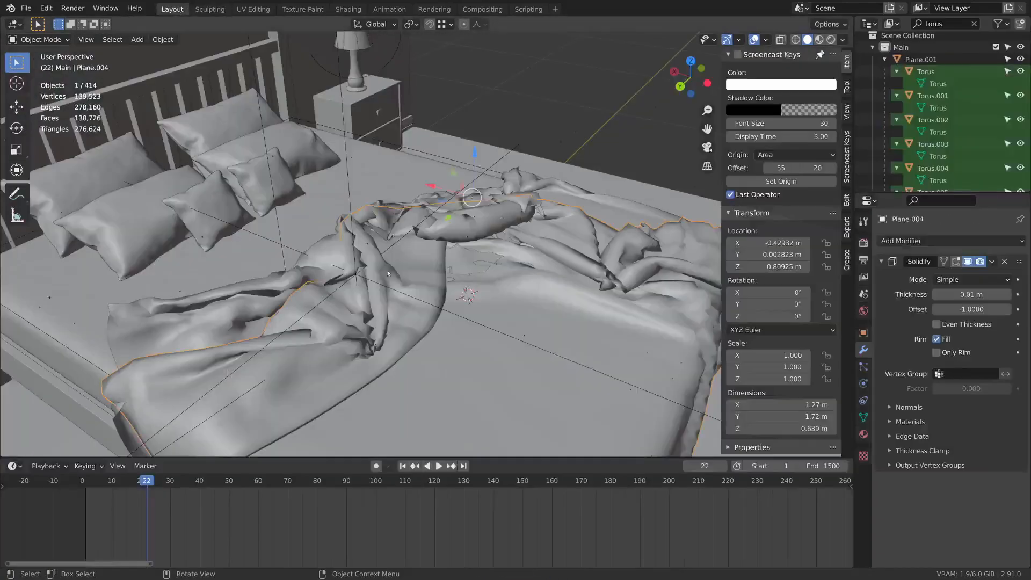
pyautogui.click(207, 9)
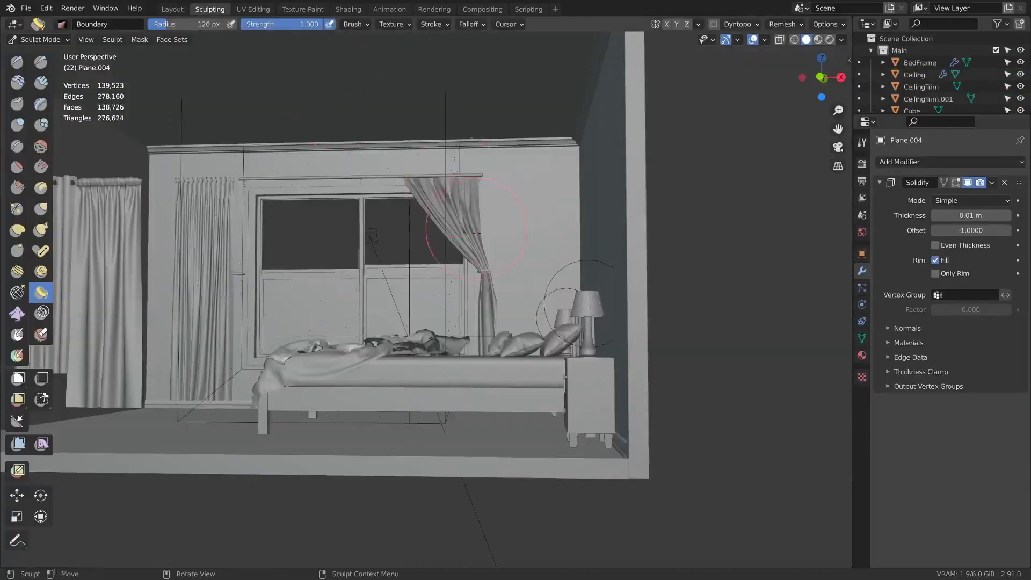
# Step: Set the viewport shading color to Random and activate the Grab brush for sculpting the blanket at the foot of the bed
pyautogui.scroll(4, 497, 277)
pyautogui.moveTo(478, 234); pyautogui.dragTo(531, 205, button='middle')
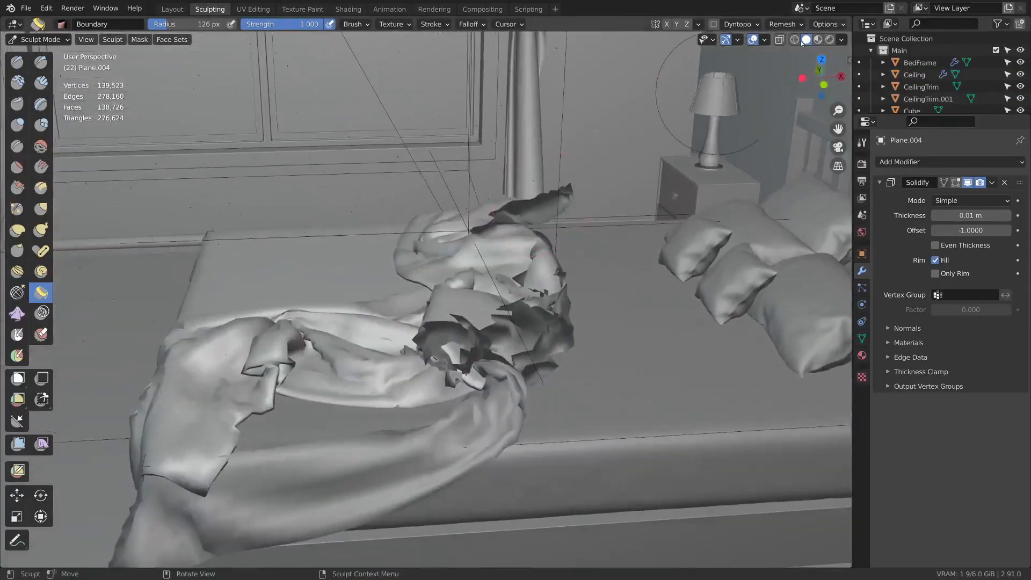
pyautogui.click(765, 39)
pyautogui.click(841, 39)
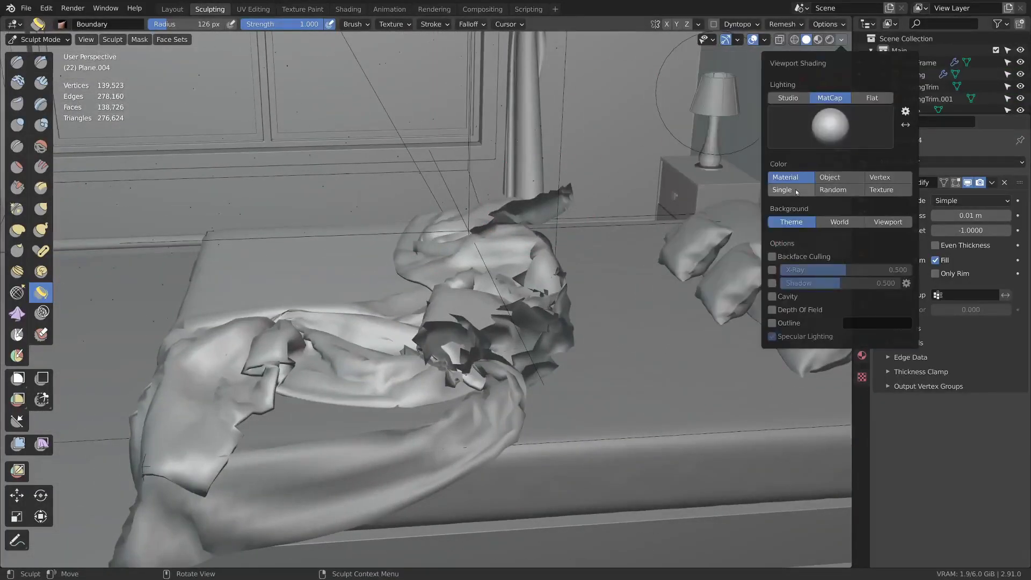
pyautogui.click(830, 190)
pyautogui.moveTo(466, 248)
pyautogui.mouseDown(button='middle')
pyautogui.moveTo(504, 269)
pyautogui.moveTo(552, 274)
pyautogui.moveTo(463, 241)
pyautogui.moveTo(504, 235)
pyautogui.moveTo(435, 236)
pyautogui.moveTo(448, 241)
pyautogui.mouseUp(button='middle')
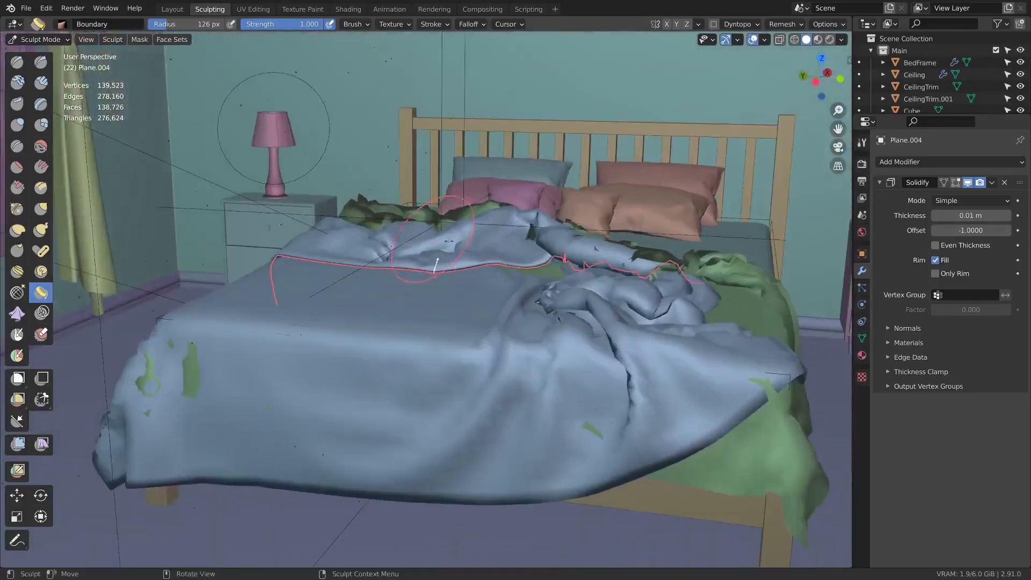
pyautogui.moveTo(538, 407); pyautogui.dragTo(430, 435, button='middle')
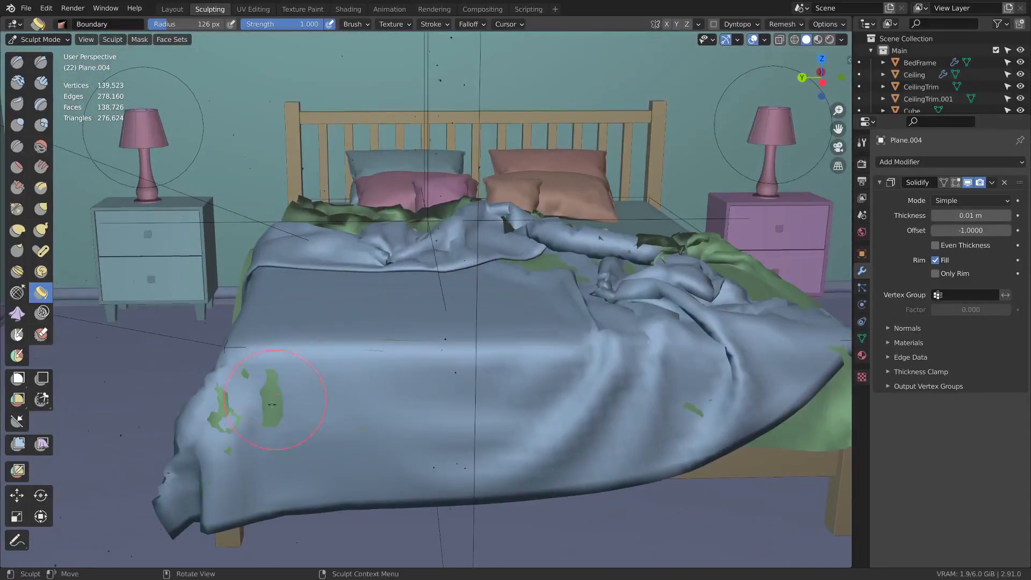
pyautogui.press('g')
pyautogui.moveTo(266, 406); pyautogui.dragTo(277, 386)
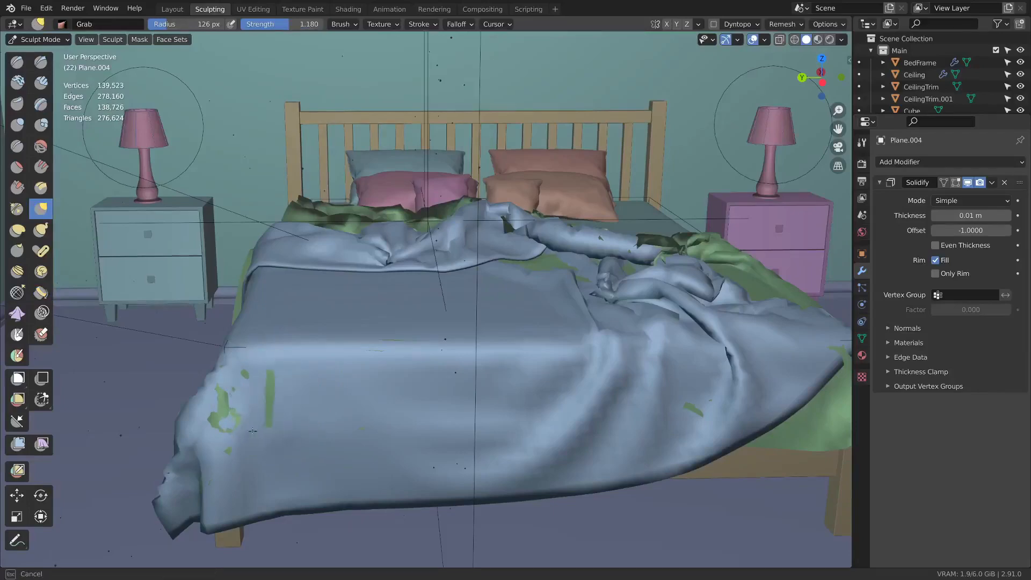
pyautogui.moveTo(226, 477); pyautogui.dragTo(428, 456)
pyautogui.hotkey('ctrl', 'z')
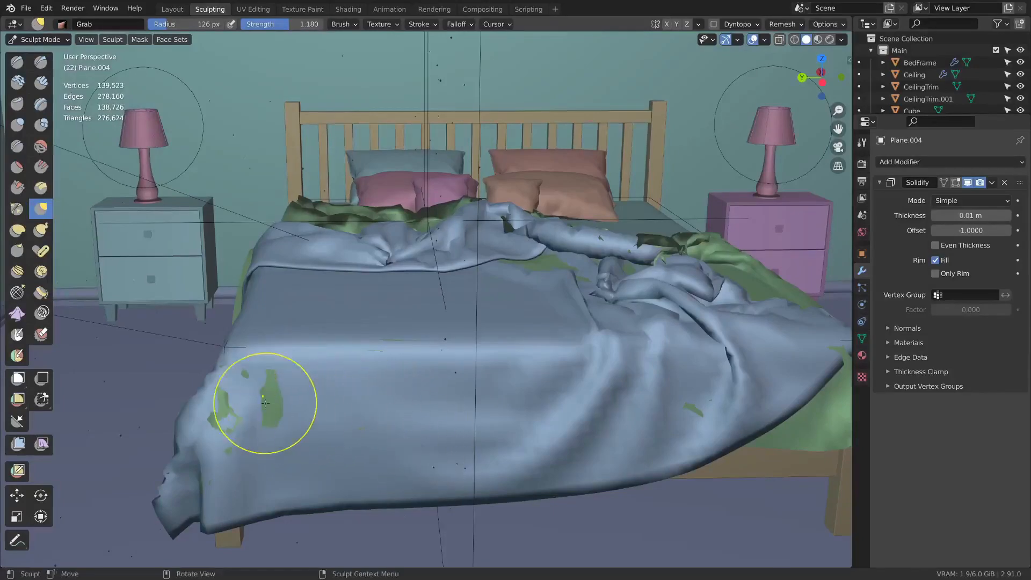
# Step: Enlarge the Grab brush radius to 209 px and pull the blanket outward over the green patches at its foot-end corner
pyautogui.moveTo(265, 405)
pyautogui.keyDown('shift'); pyautogui.mouseDown(button='middle')
pyautogui.moveTo(456, 362)
pyautogui.moveTo(347, 368)
pyautogui.moveTo(507, 357)
pyautogui.mouseUp(button='middle'); pyautogui.keyUp('shift')
pyautogui.scroll(4, 506, 356)
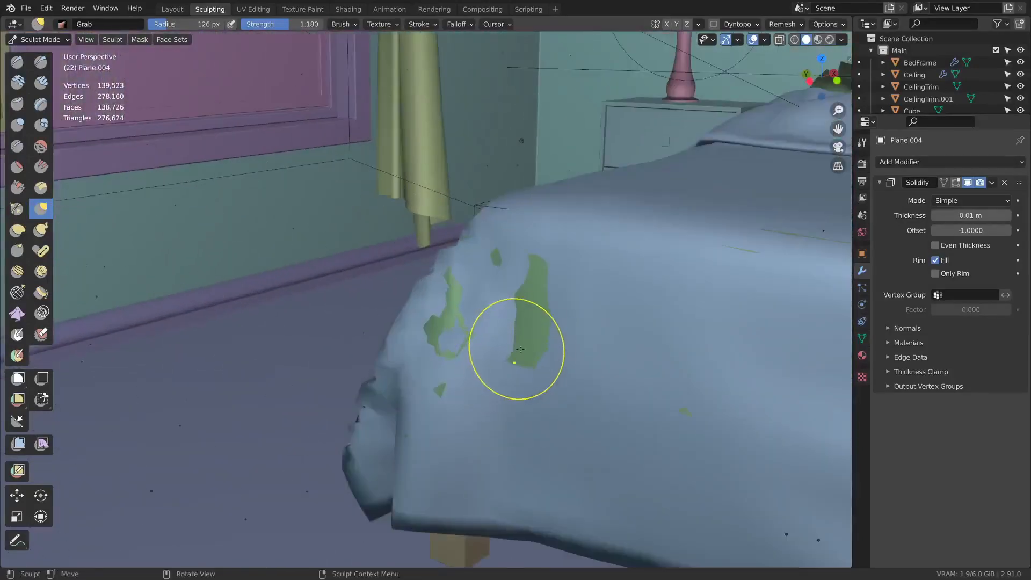
pyautogui.press('f')
pyautogui.click(557, 354)
pyautogui.moveTo(556, 353)
pyautogui.mouseDown()
pyautogui.moveTo(526, 325)
pyautogui.moveTo(455, 323)
pyautogui.mouseUp()
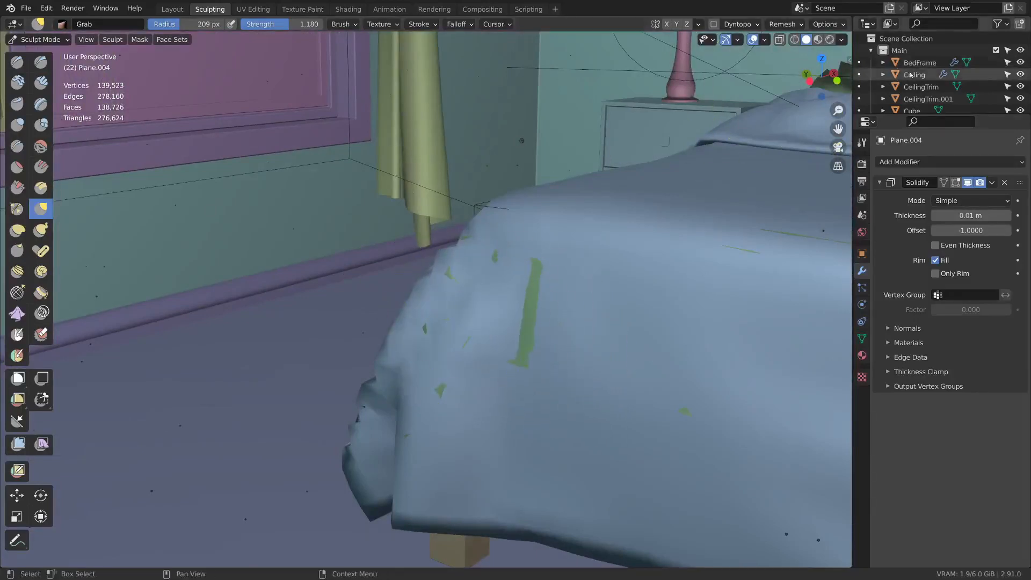
# Step: Enlarge the Outliner to show the bedding planes and switch the sculpted object to Plane.002 and back to Plane.004
pyautogui.scroll(-5, 941, 107)
pyautogui.moveTo(947, 277); pyautogui.dragTo(948, 344)
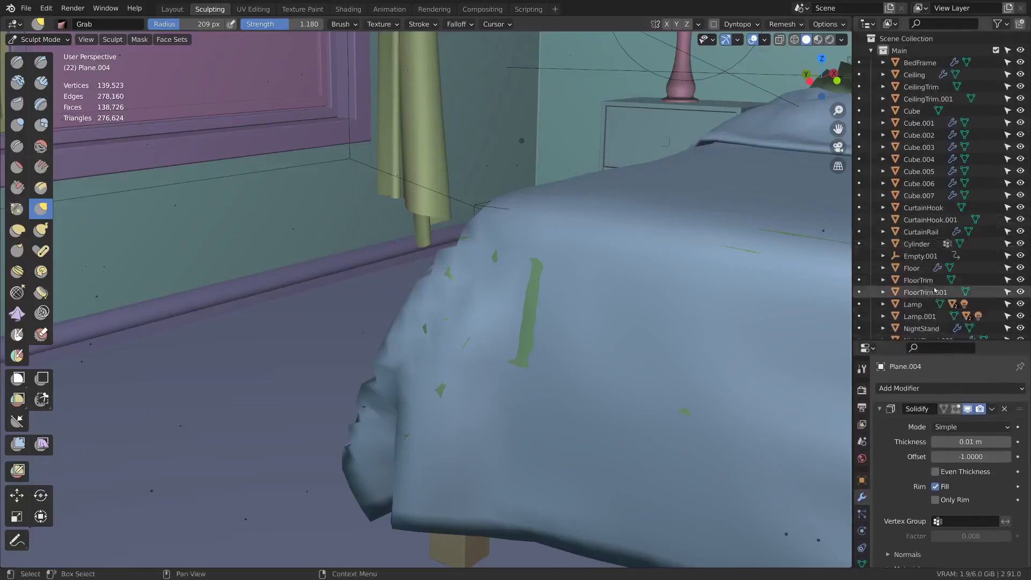
pyautogui.scroll(-5, 887, 189)
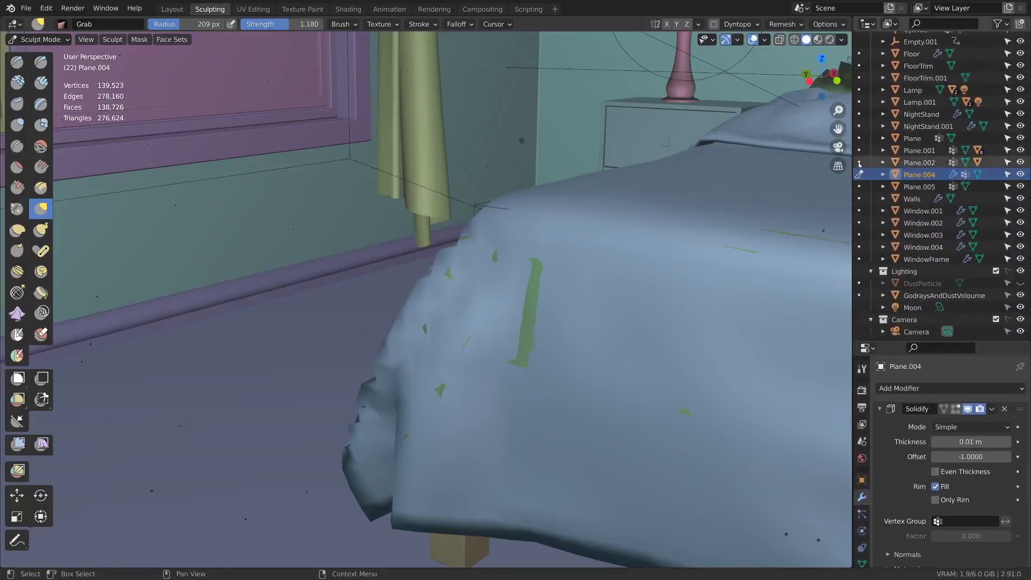
pyautogui.click(859, 163)
pyautogui.click(858, 175)
pyautogui.click(859, 163)
pyautogui.click(859, 175)
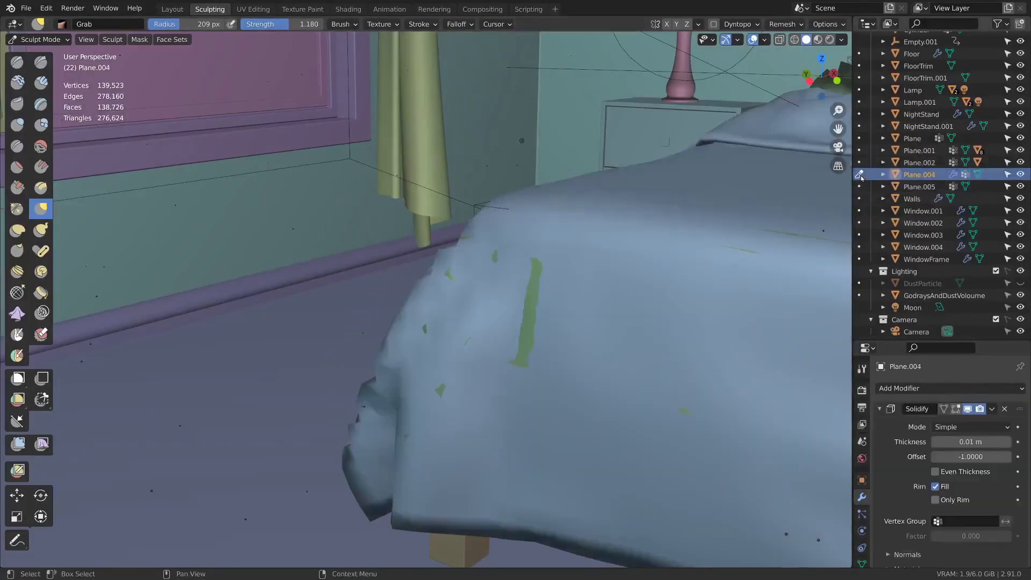
# Step: Switch sculpting to the sheet Plane.005 and push its protruding areas under the blanket's foot-end corner with the Grab brush
pyautogui.click(859, 163)
pyautogui.moveTo(550, 304)
pyautogui.mouseDown()
pyautogui.moveTo(536, 301)
pyautogui.moveTo(540, 310)
pyautogui.mouseUp()
pyautogui.click(858, 187)
pyautogui.moveTo(521, 371); pyautogui.dragTo(521, 362)
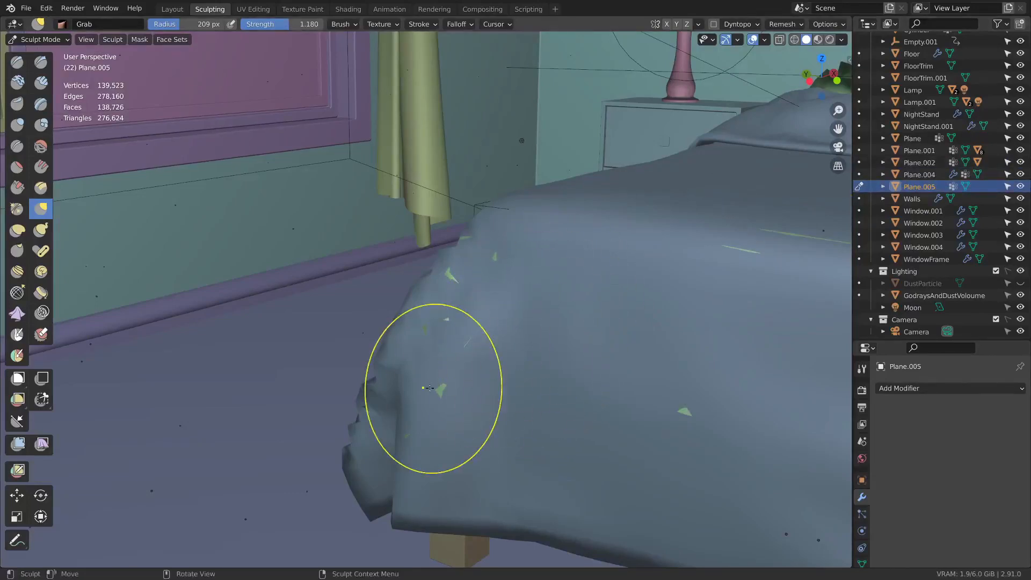
pyautogui.moveTo(436, 392); pyautogui.dragTo(448, 386)
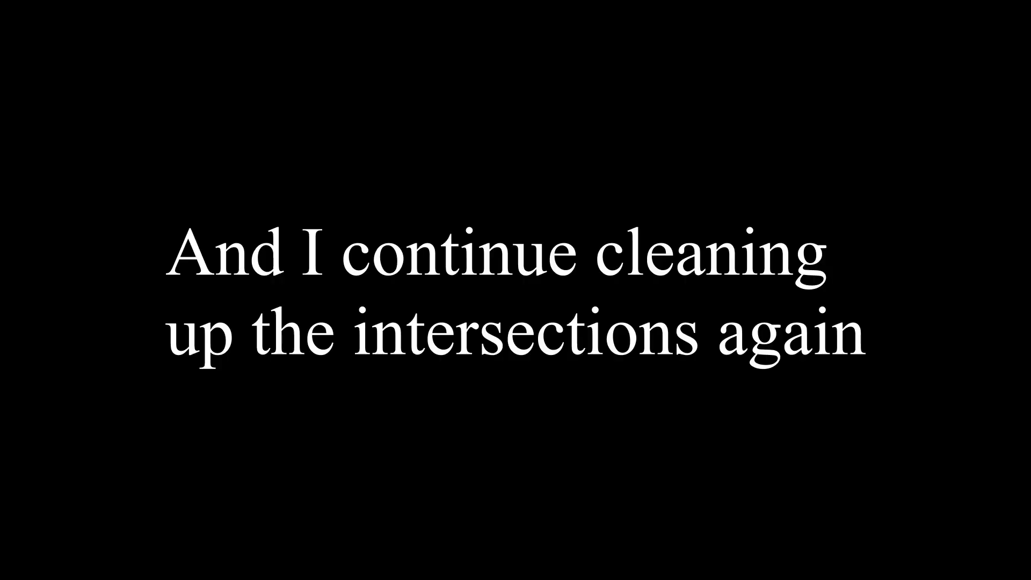